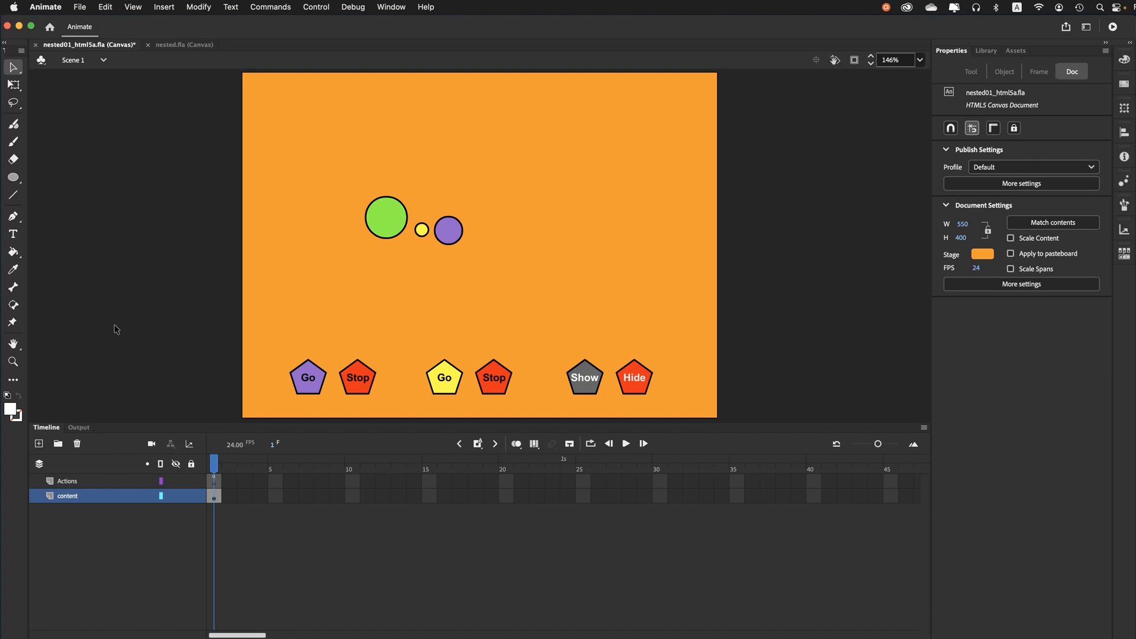
- Test the movie in the browser and try the purple Go and Stop buttons and the yellow Go button
key("super+Return")
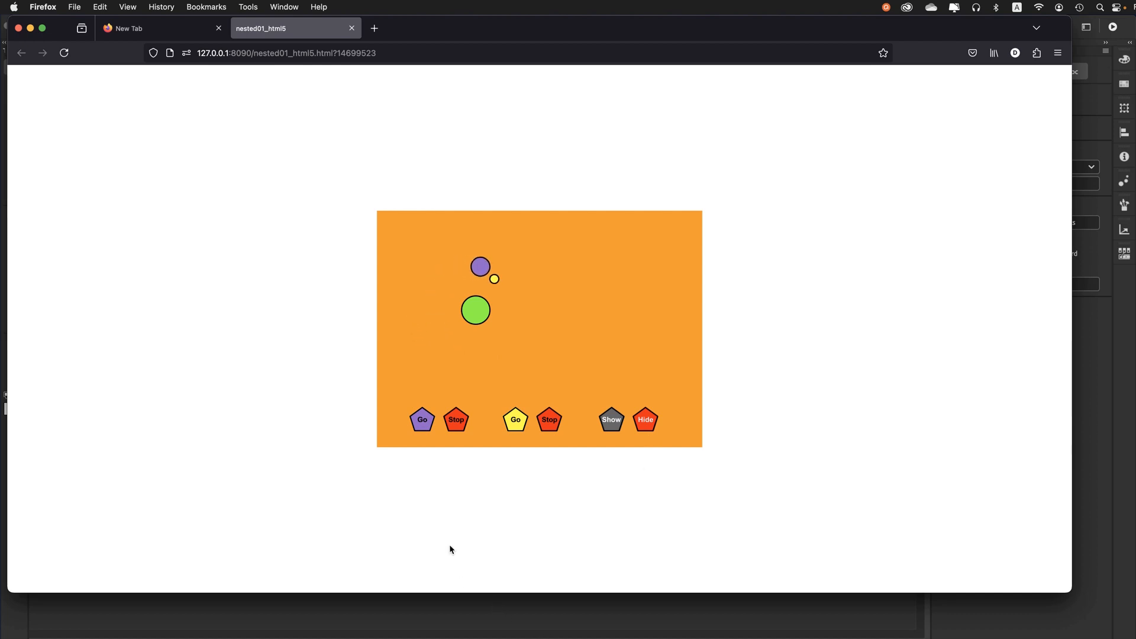
left_click(456, 422)
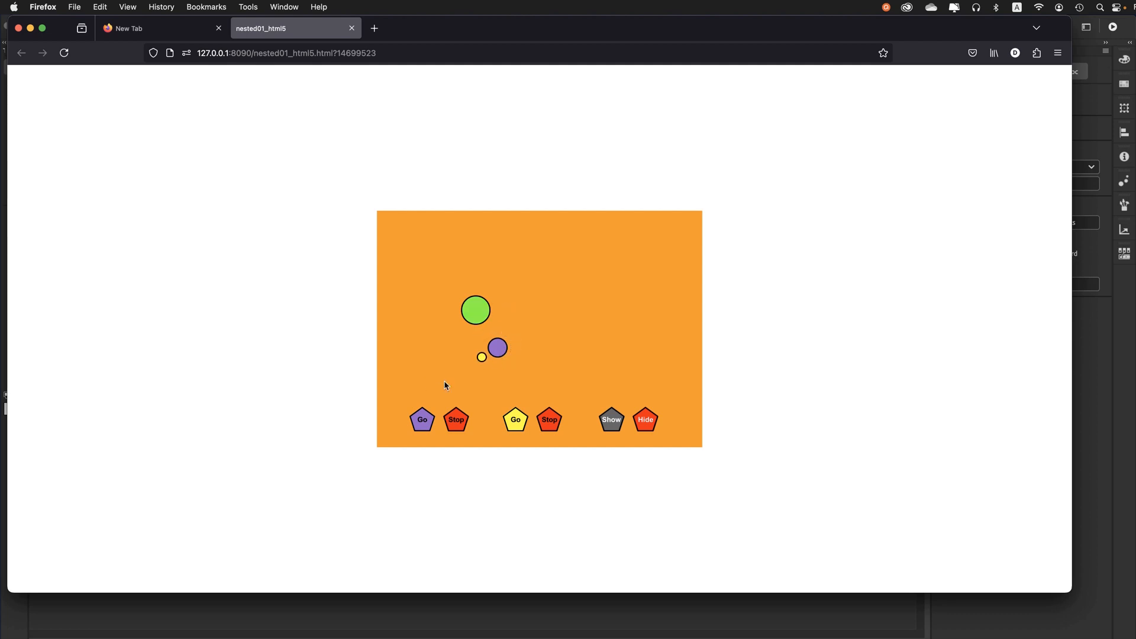
left_click(432, 422)
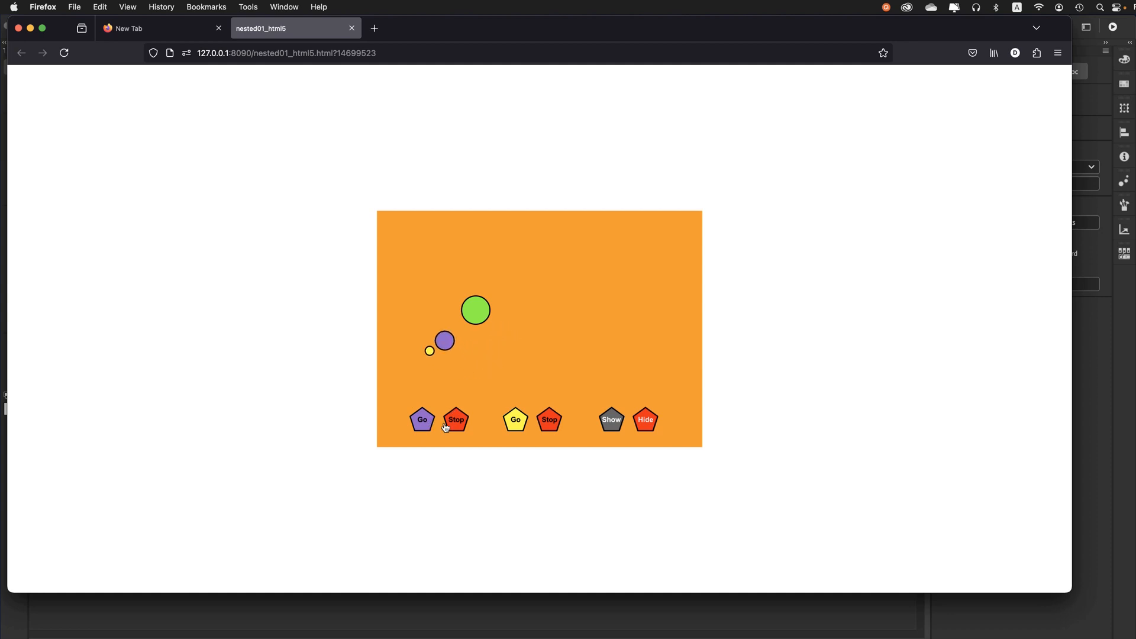
left_click(457, 428)
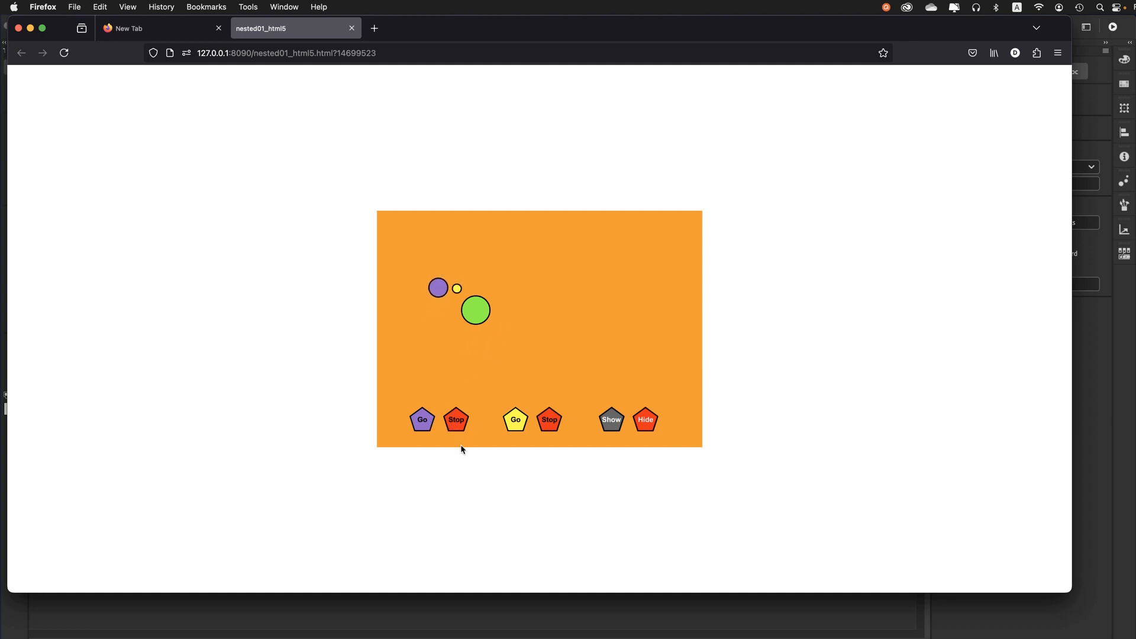
left_click(517, 430)
left_click(429, 427)
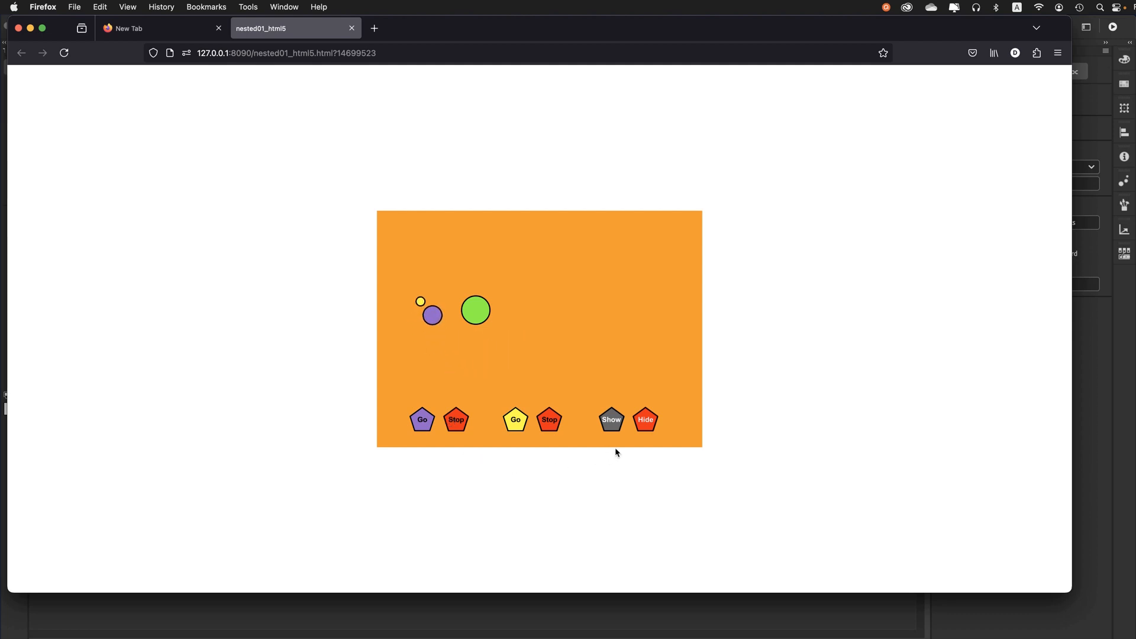
- Try the Hide, Show and both Stop buttons in the browser preview and switch back to Animate
left_click(650, 424)
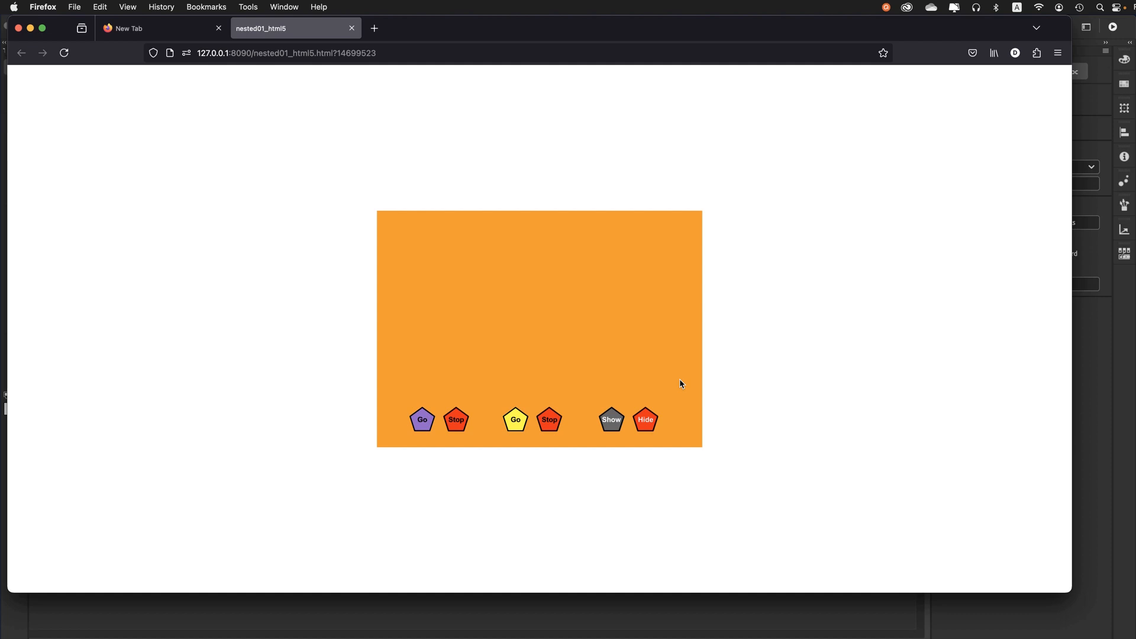
left_click(614, 422)
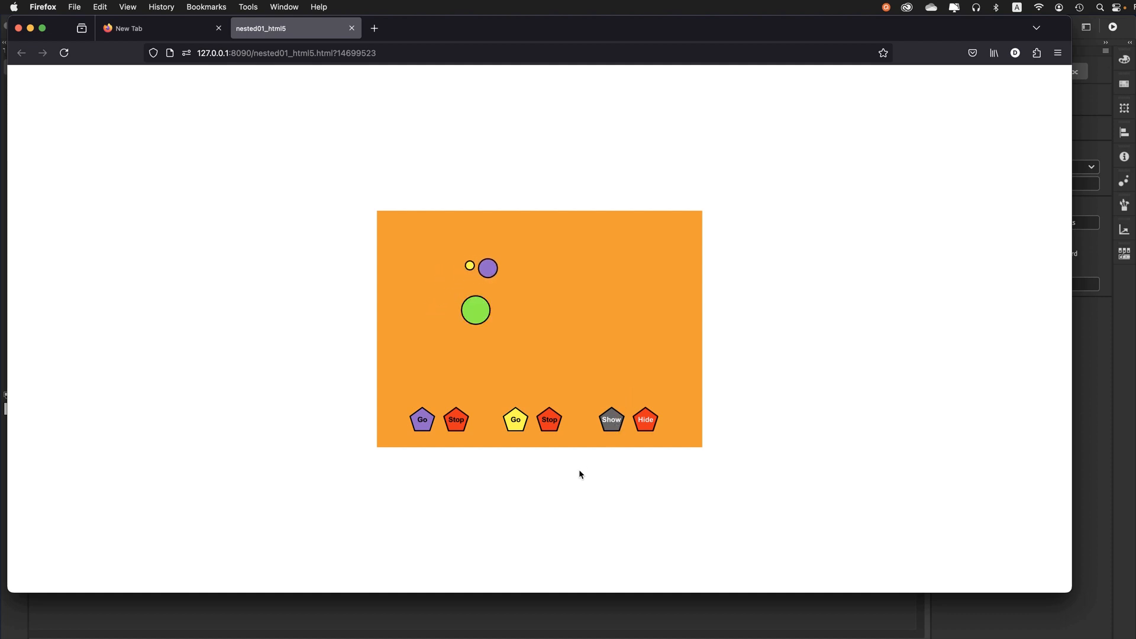
left_click(459, 428)
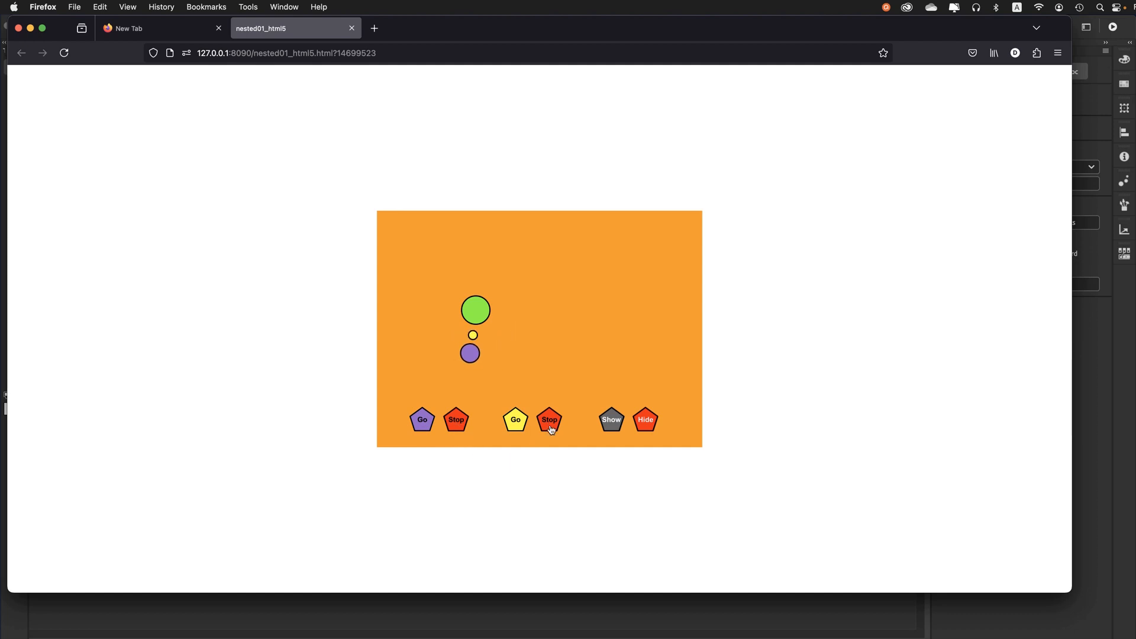
left_click(551, 429)
left_click(649, 432)
left_click(617, 429)
key("super+Tab")
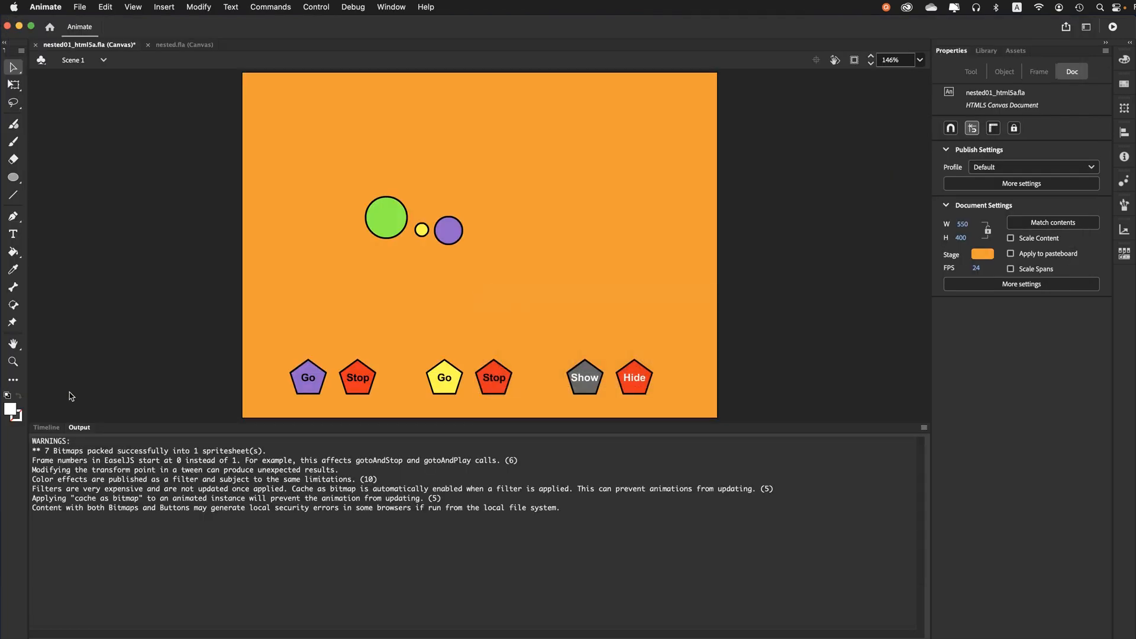
- Show the main timeline and inspect the Actions layer, the content layer and the green circle's movie clip instance
left_click(45, 427)
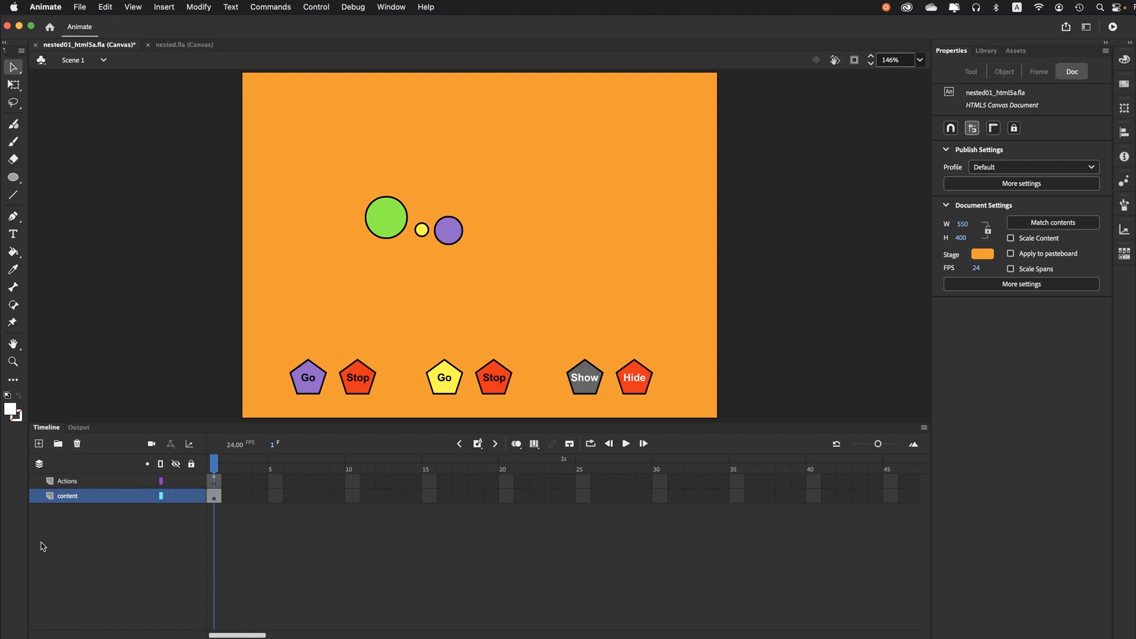
left_click(53, 485)
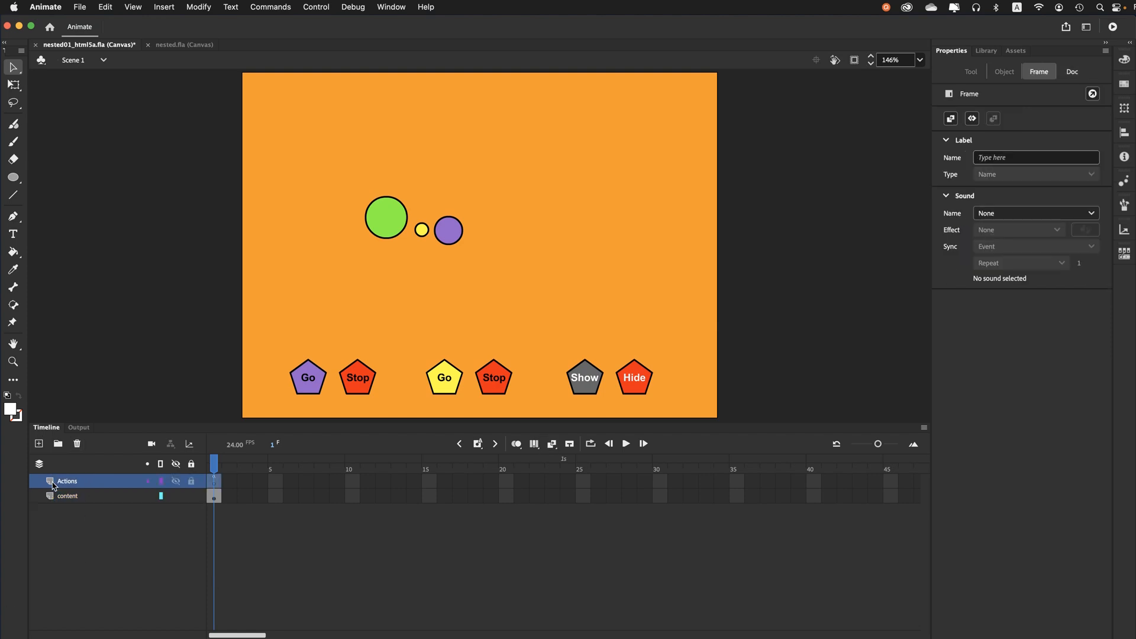
left_click(55, 500)
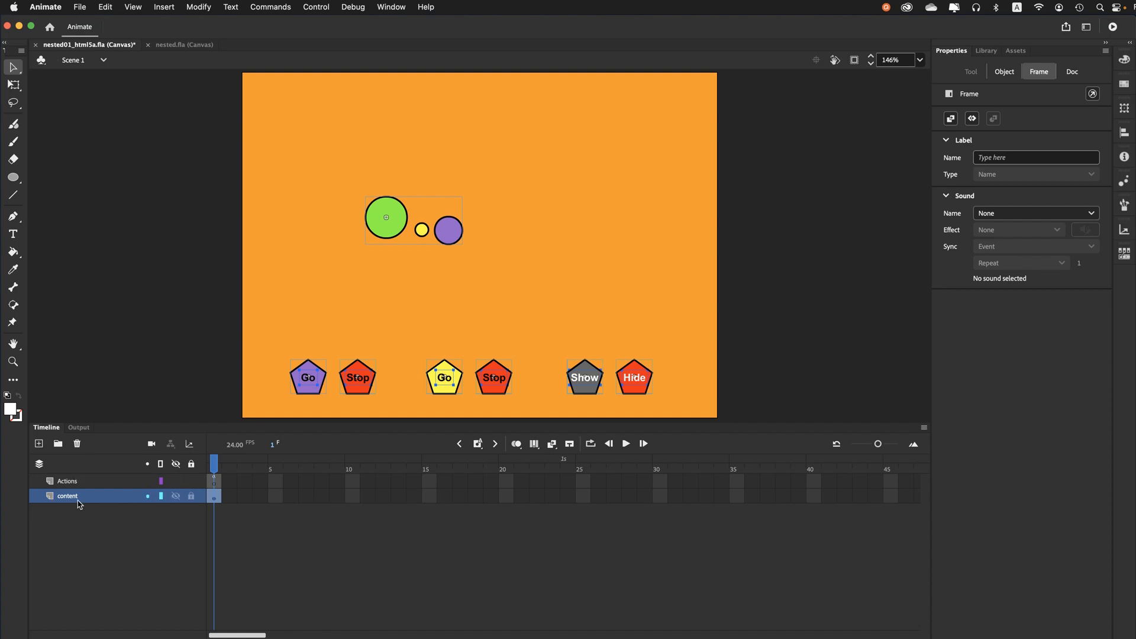
left_click(379, 235)
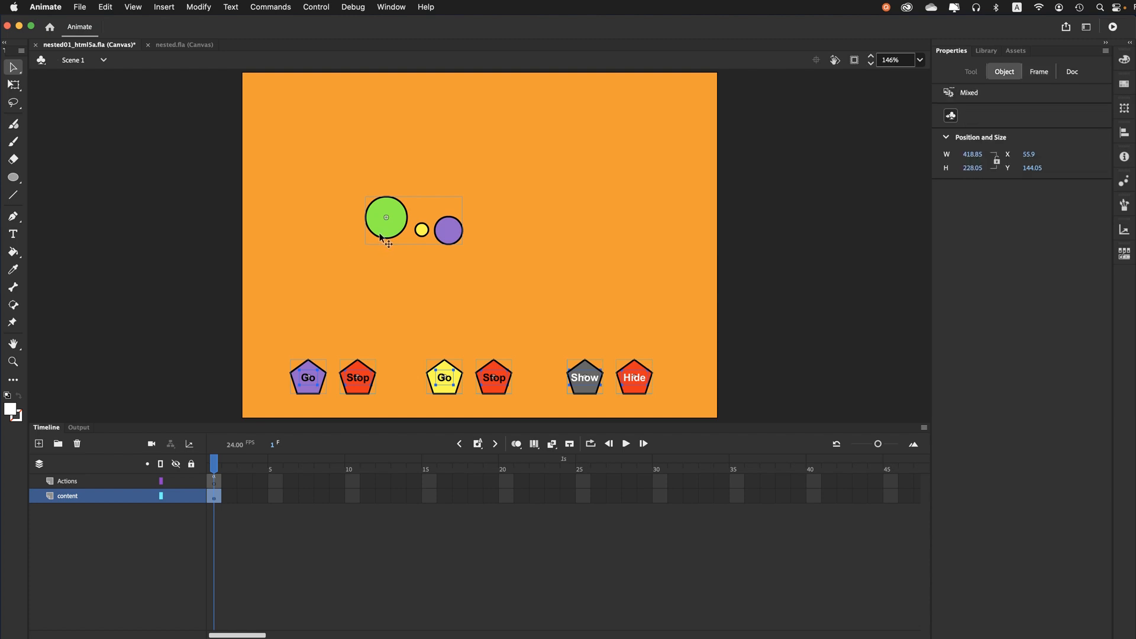
left_click(515, 200)
left_click(380, 228)
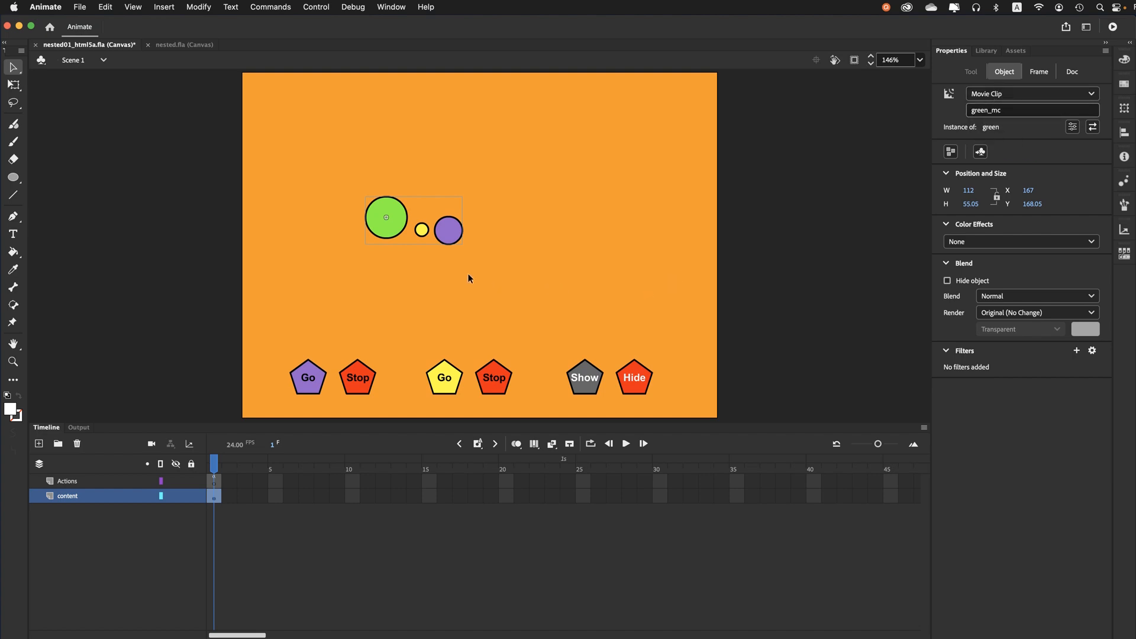
- Open the green movie clip for editing and review the purple layer's full tween by scrubbing its timeline
double_click(450, 243)
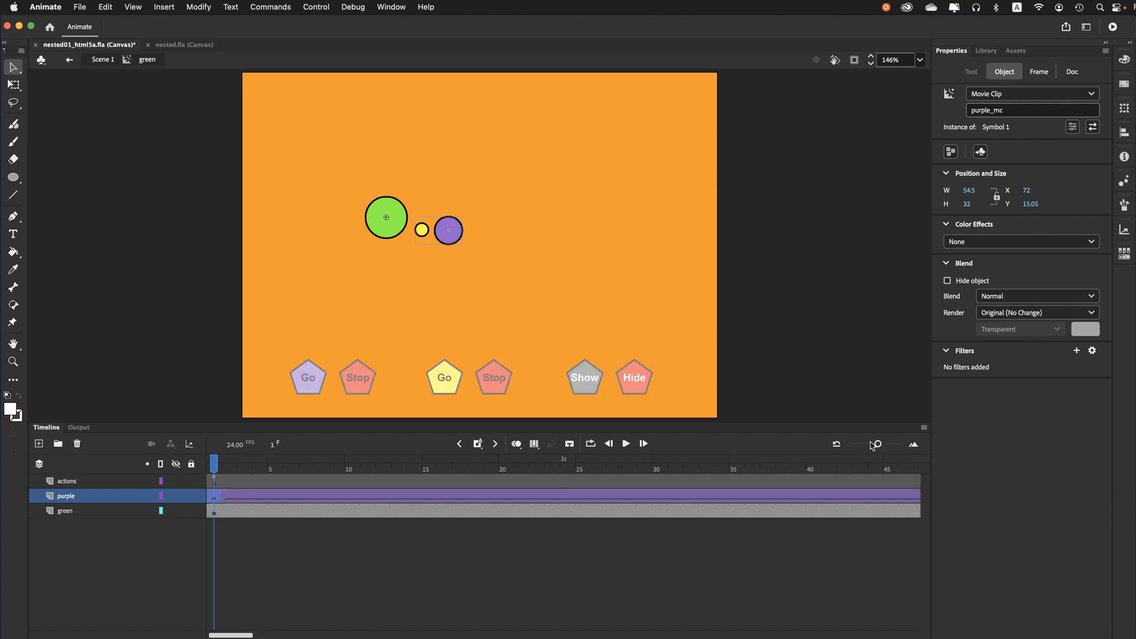
left_click_drag(879, 444, 860, 445)
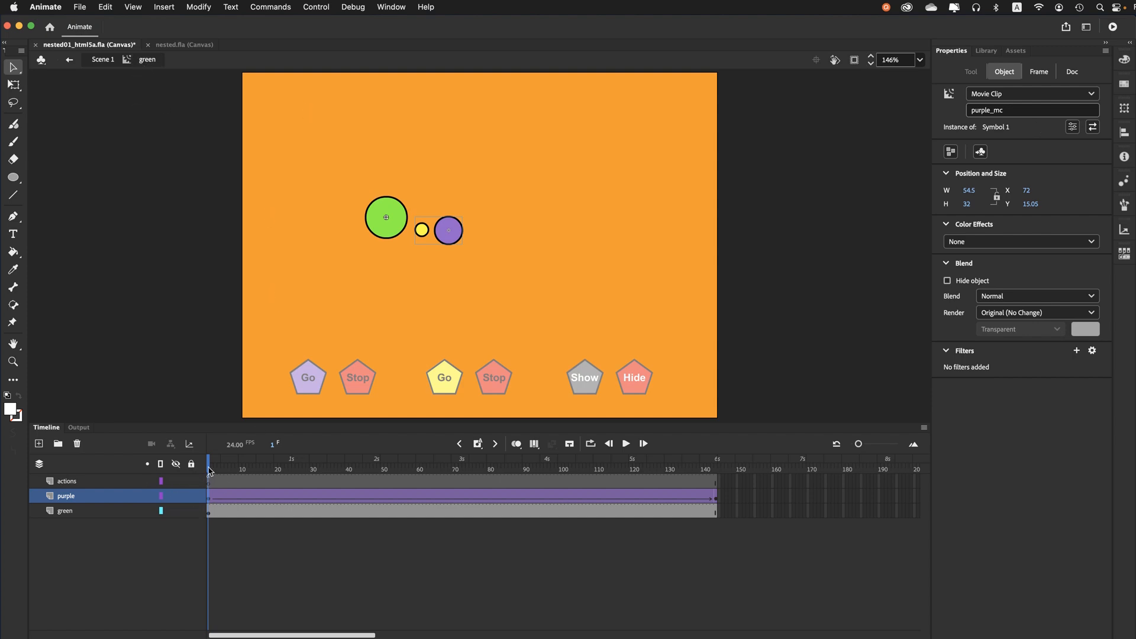
left_click_drag(208, 470, 177, 453)
left_click(84, 388)
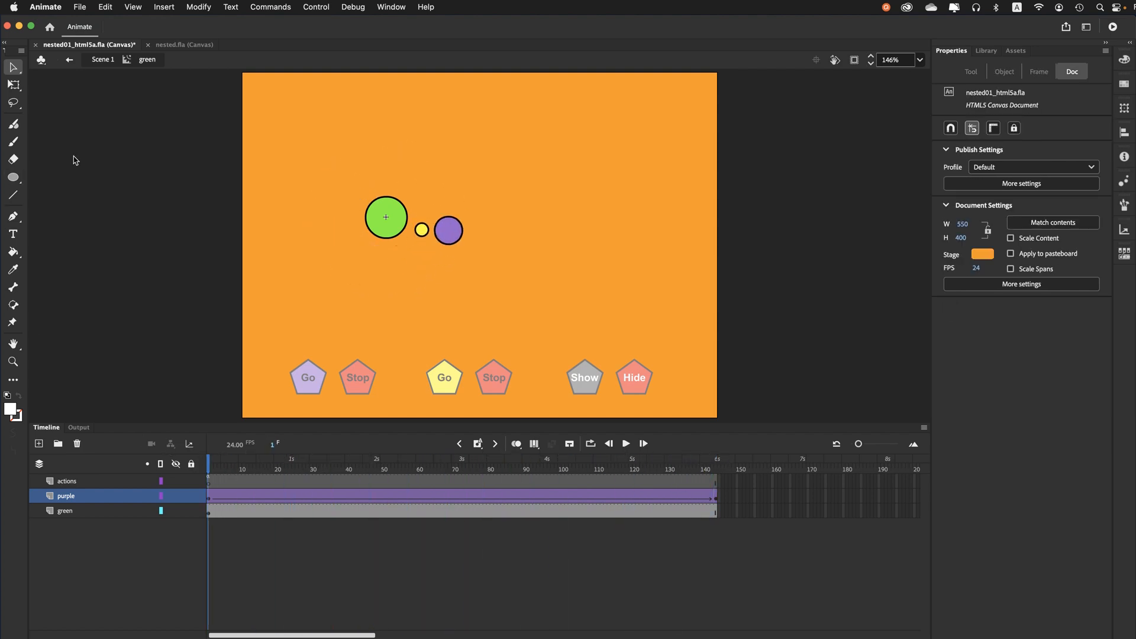
- Check the transformation point of the purple_mc instance with the Free Transform tool, and return to the Selection tool
left_click(445, 242)
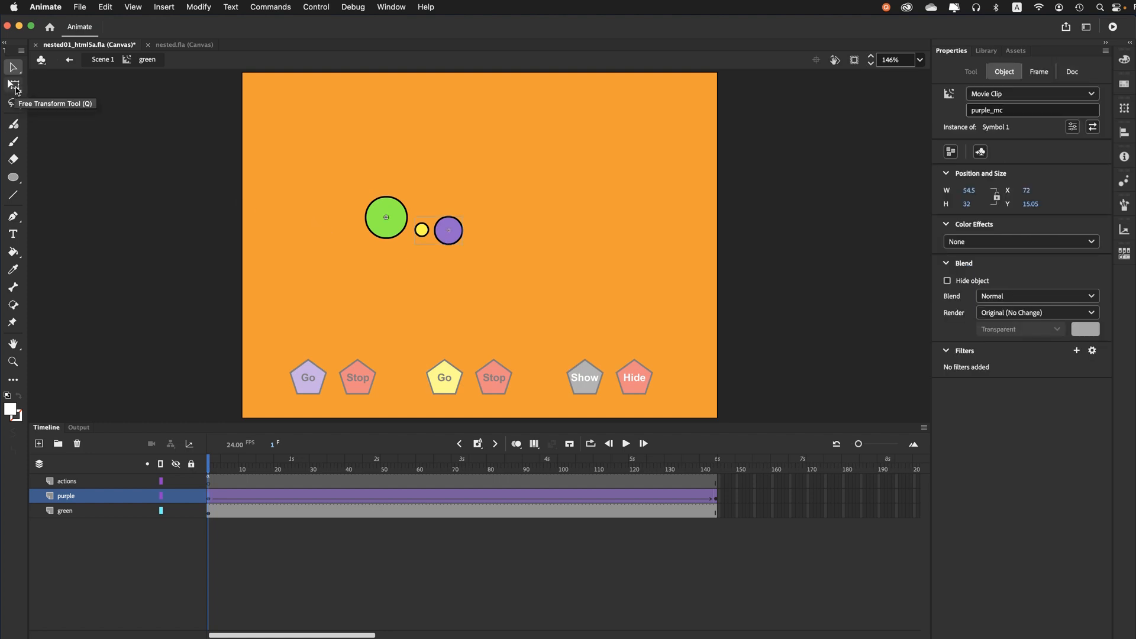
left_click(14, 86)
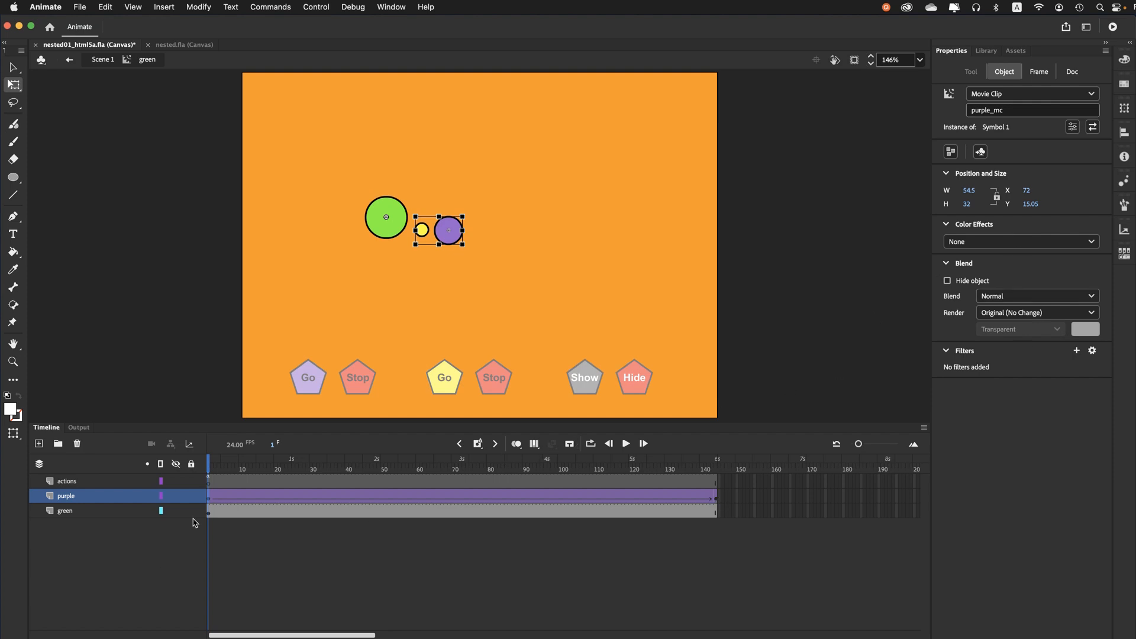
left_click(13, 67)
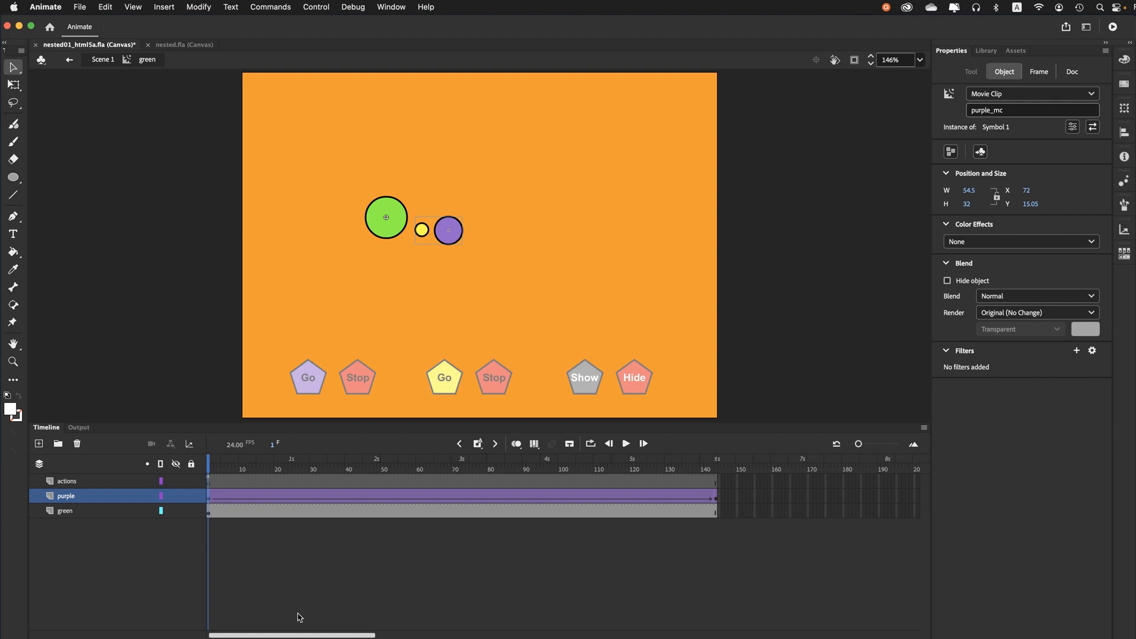
- Open the nested purple movie clip, scrub through its animation, and return to Scene 1 with the timeline frames enlarged
double_click(449, 237)
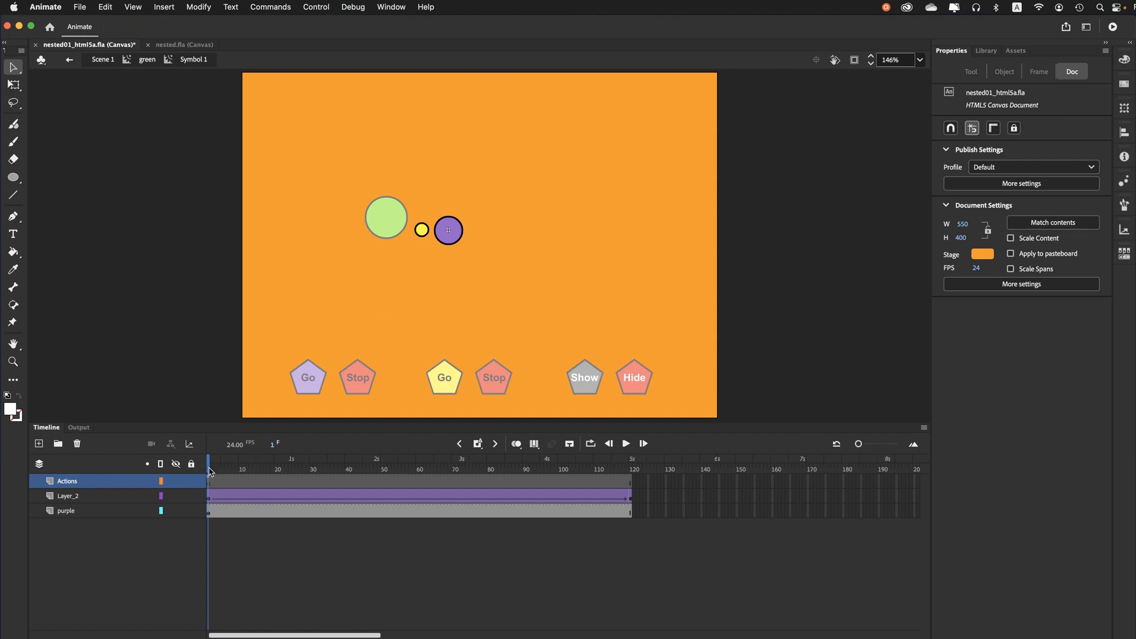
mouse_move(209, 470)
left_mouse_down()
mouse_move(647, 448)
mouse_move(195, 453)
left_mouse_up()
left_click(146, 60)
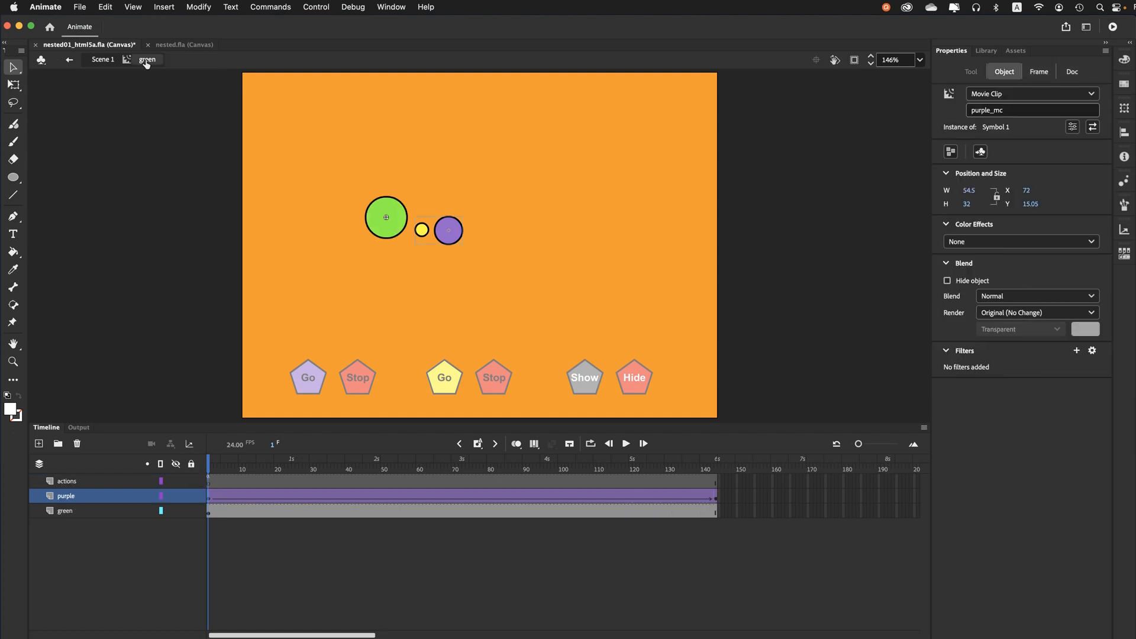
left_click(110, 61)
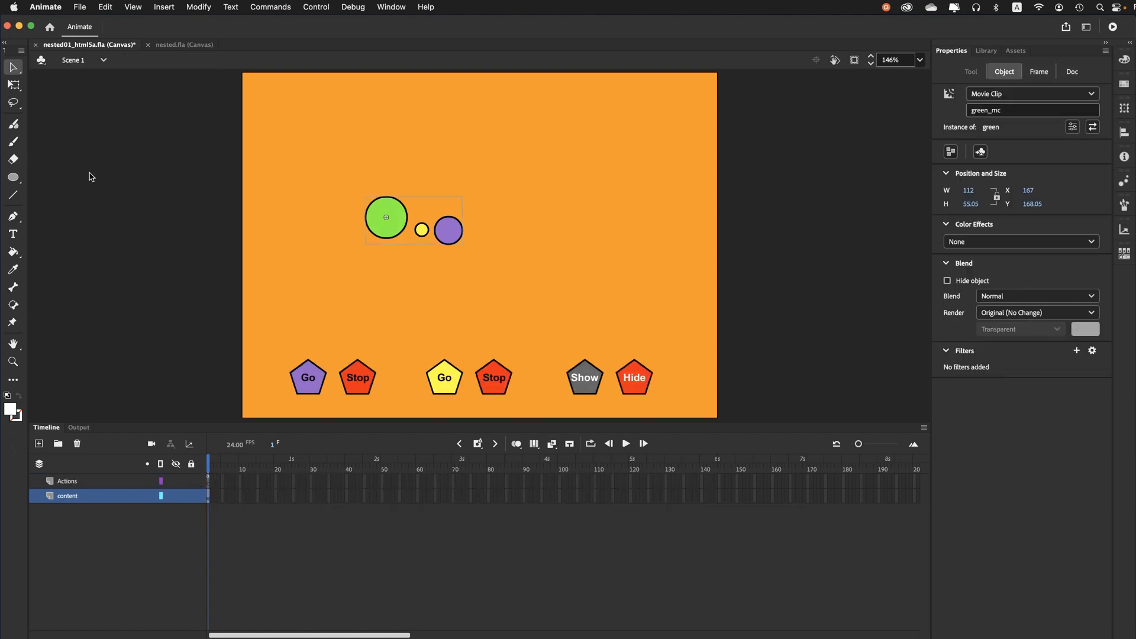
left_click(180, 245)
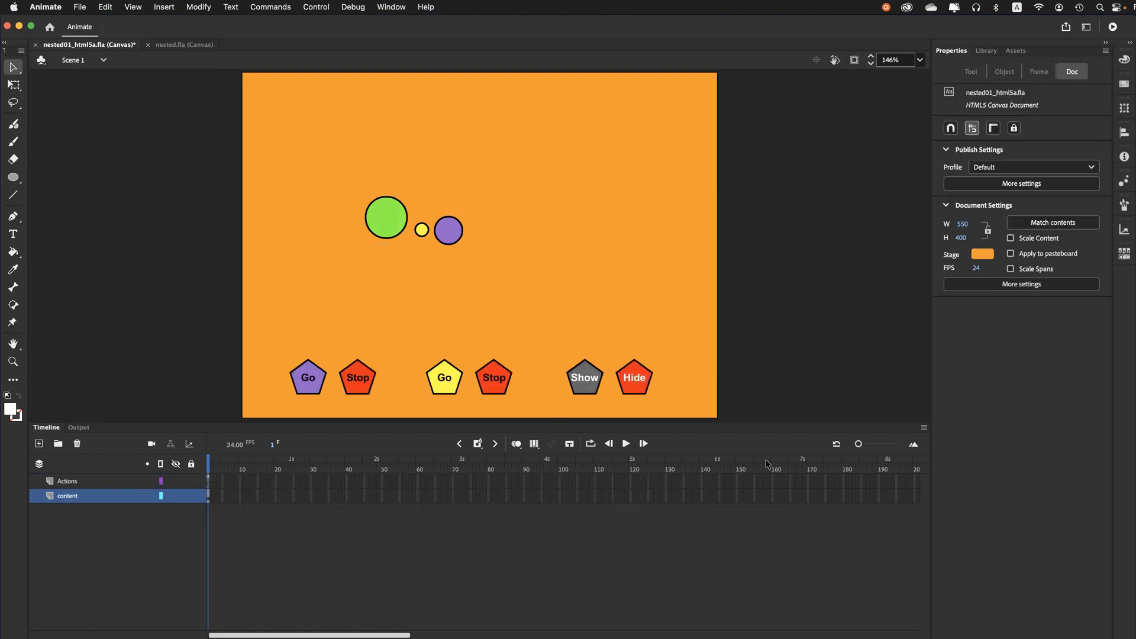
left_click_drag(859, 444, 873, 448)
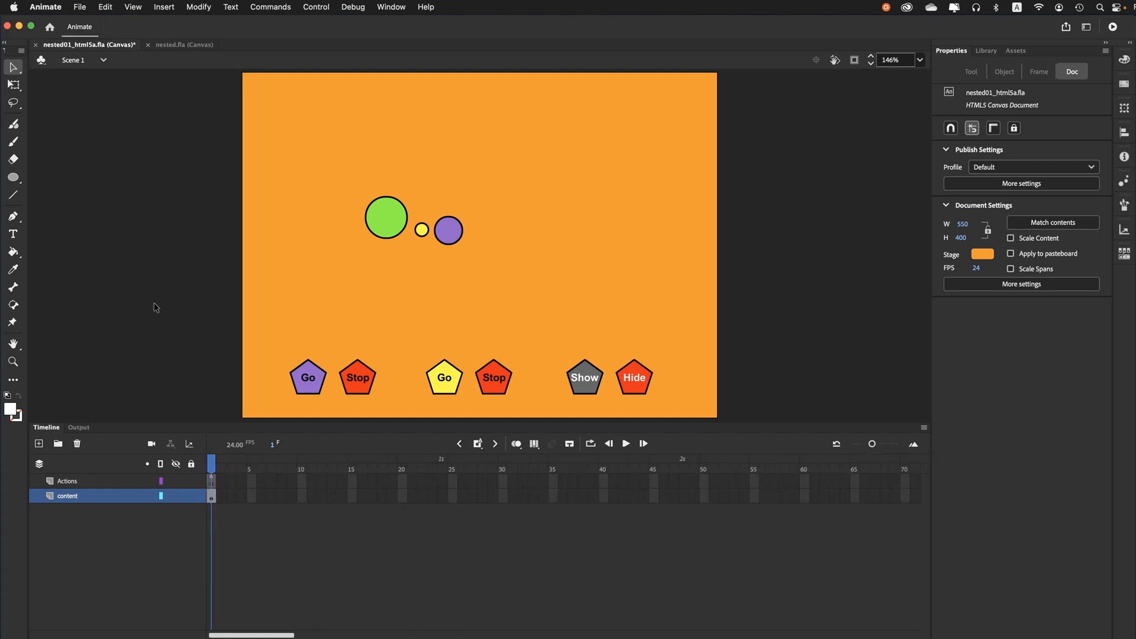
- Inspect the properties of the green movie clip, the purple Go and Stop buttons, and their text labels
left_click(368, 225)
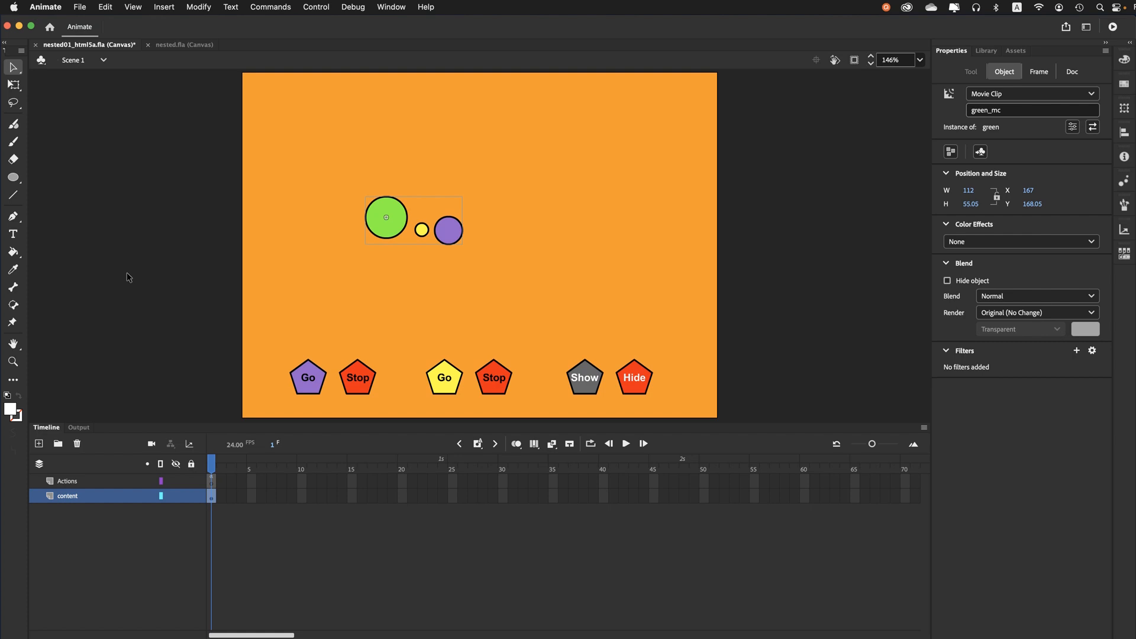
left_click(307, 395)
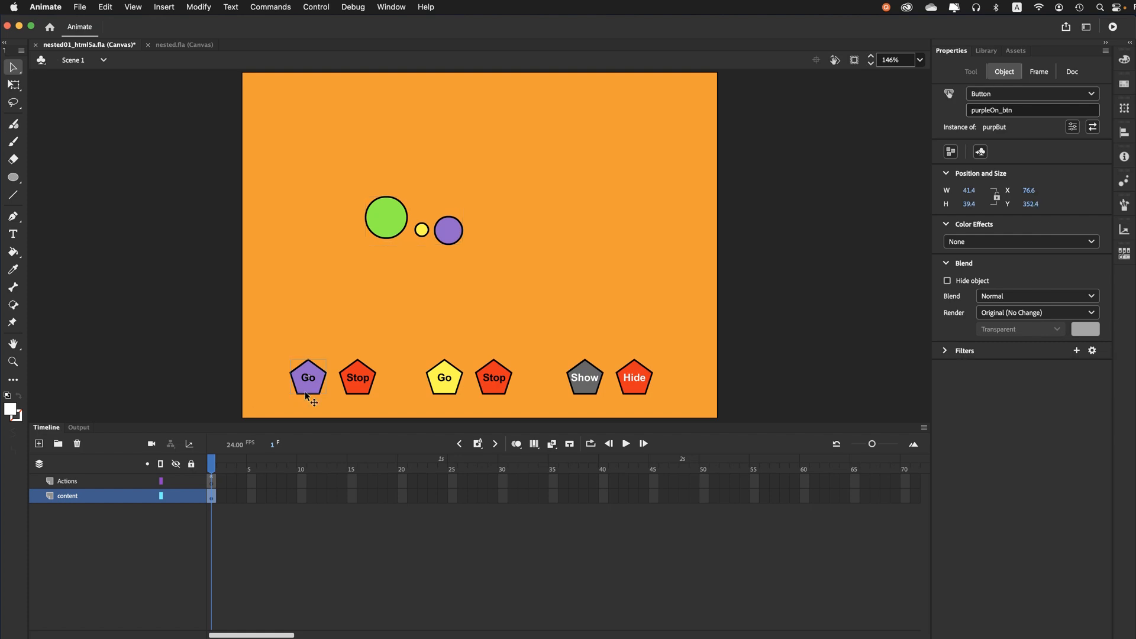
left_click(350, 393)
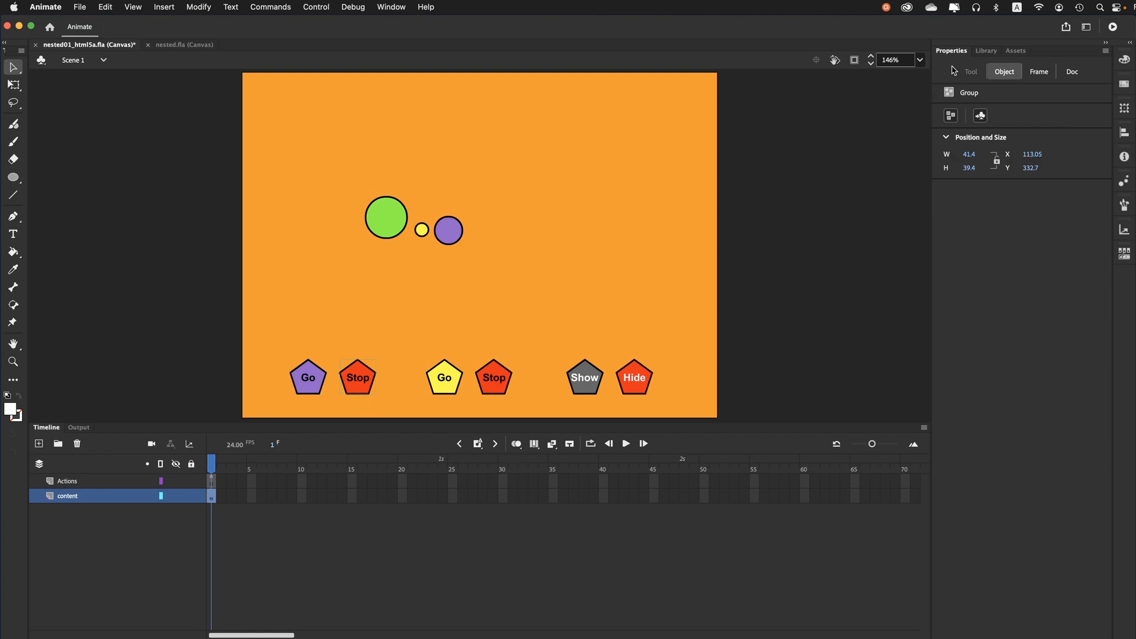
left_click(303, 391)
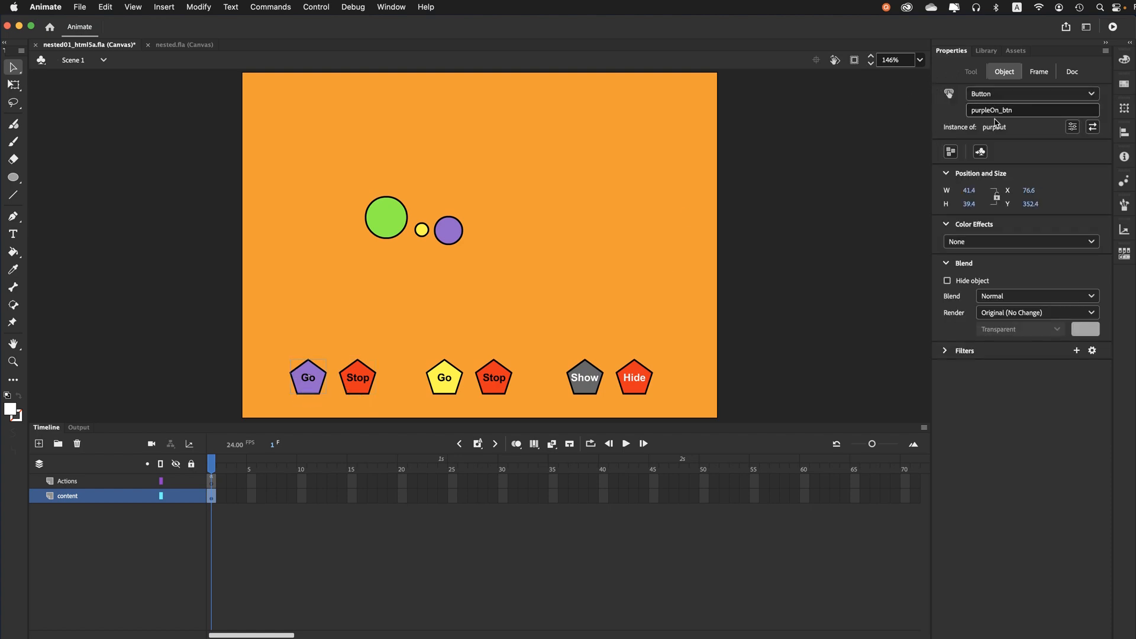
left_click(365, 392)
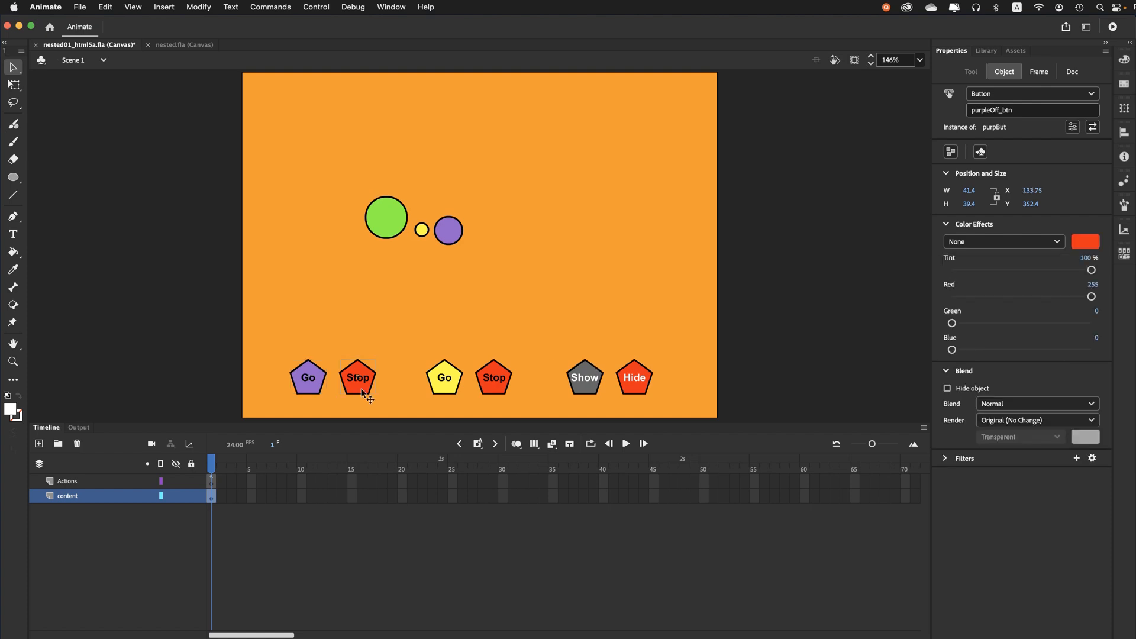
left_click(310, 383)
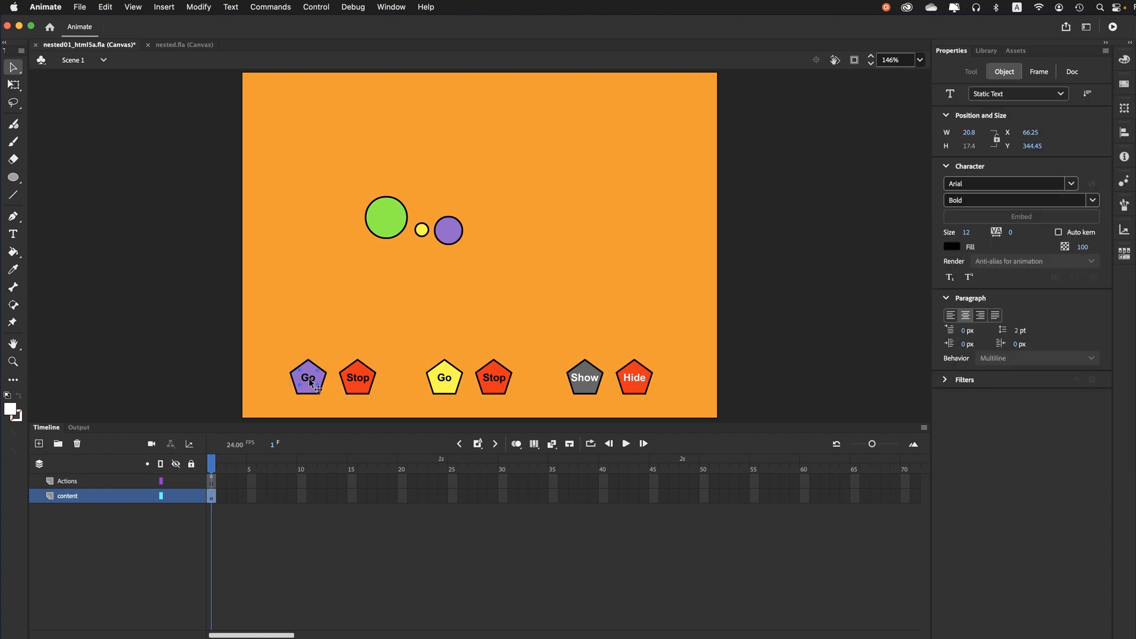
left_click(362, 382)
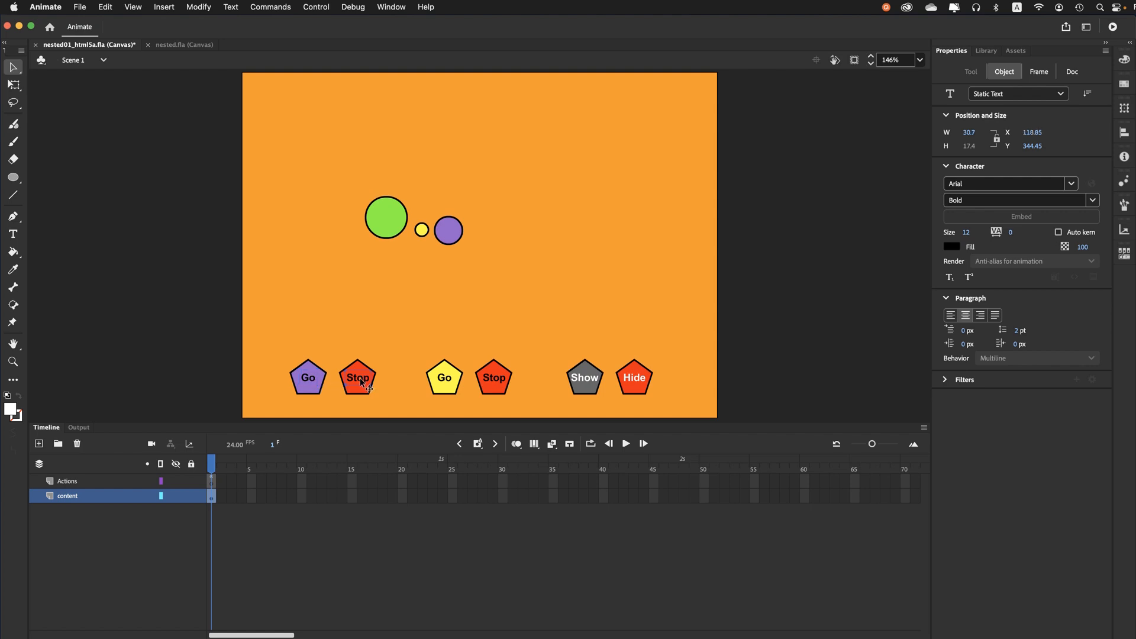
- Inspect the properties of the yellow Go and Stop buttons and the Show and Hide buttons
left_click(447, 382)
left_click(487, 397)
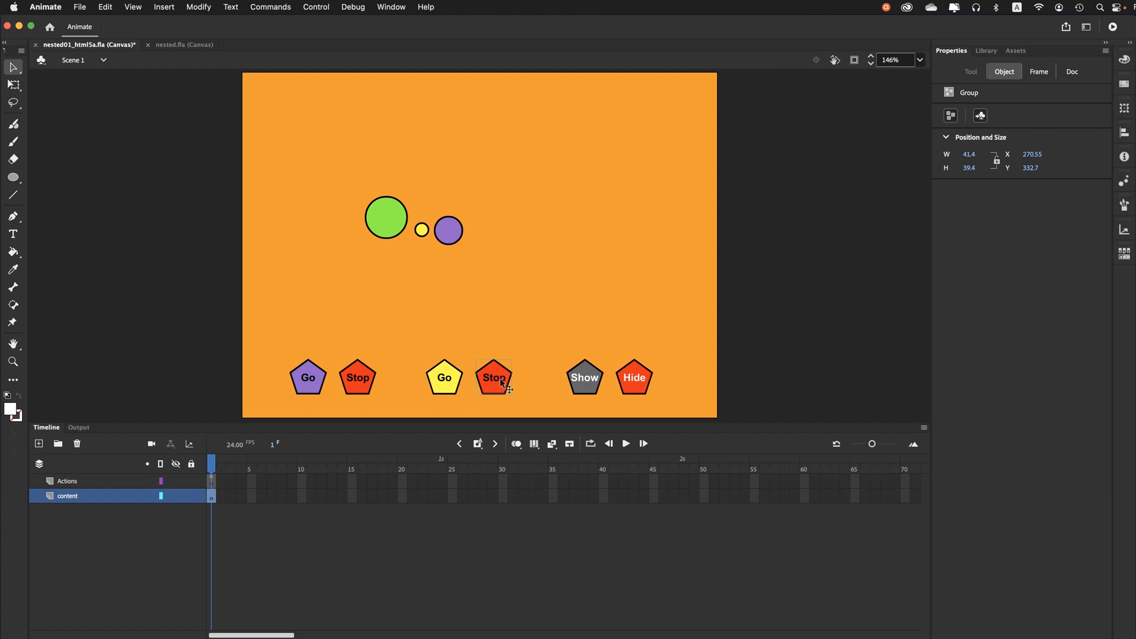
left_click(584, 390)
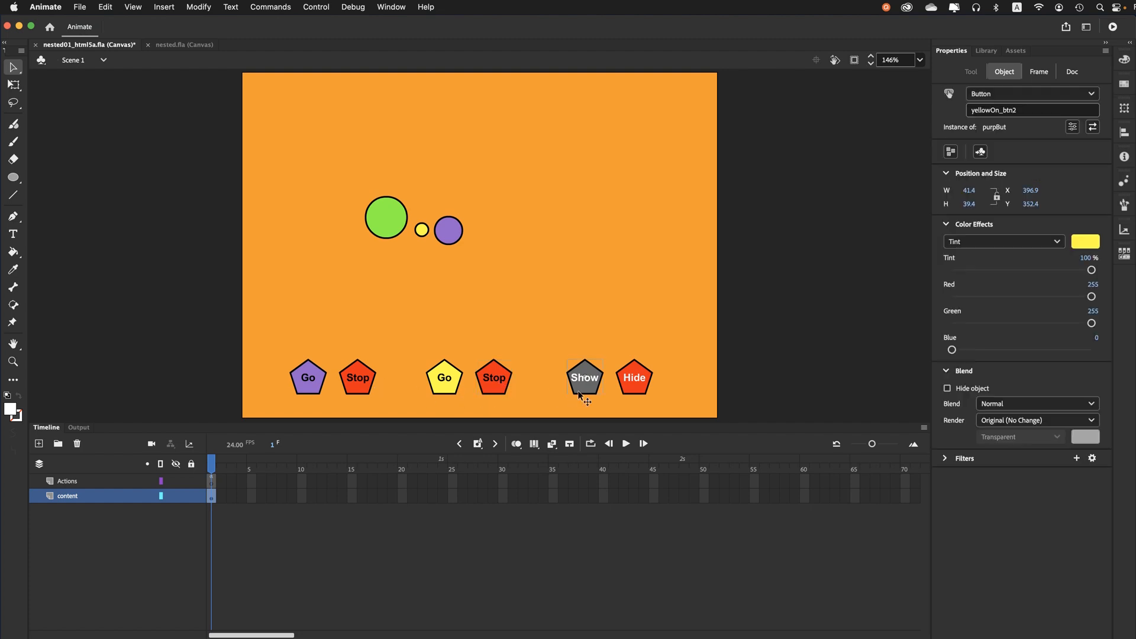
left_click(628, 399)
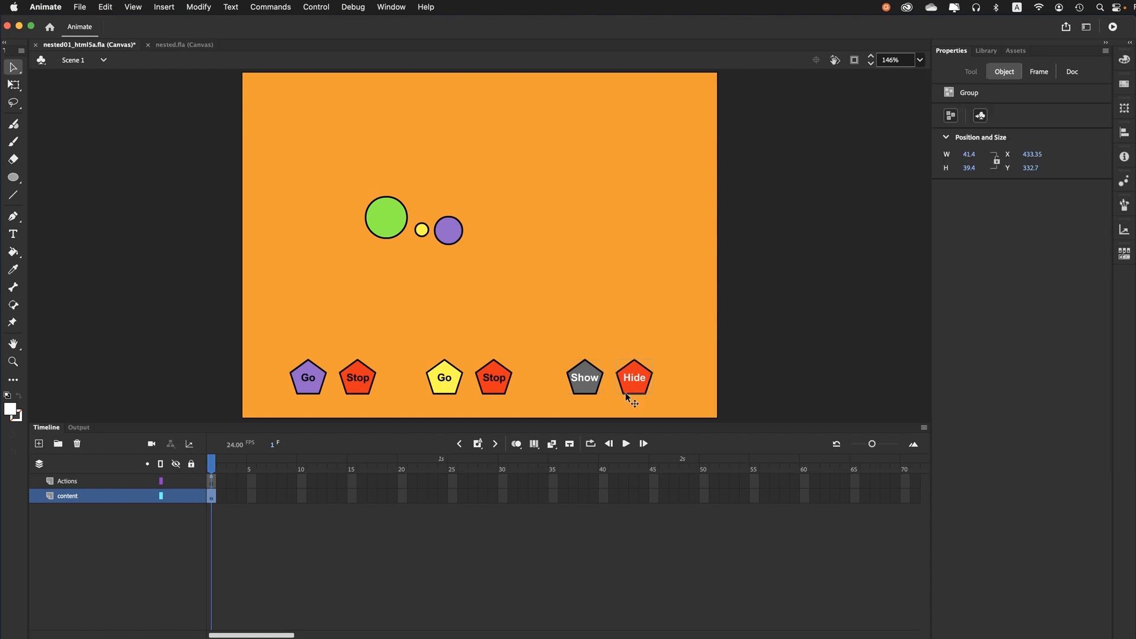
- Open the purple Go button's symbol to view its button states, and return to Scene 1
left_click(301, 330)
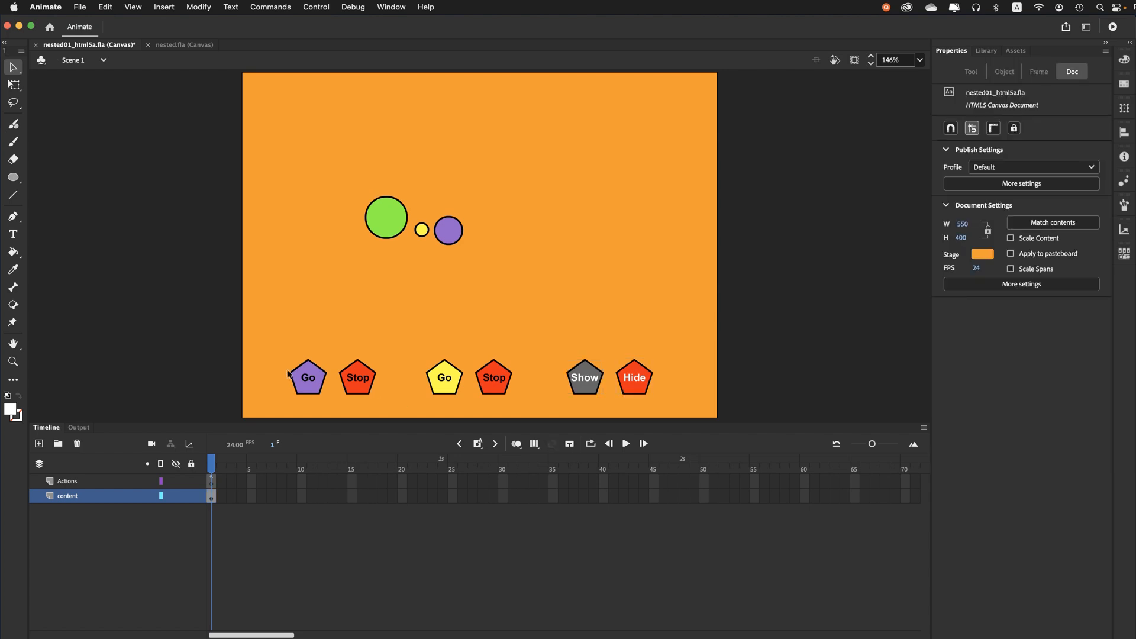
double_click(310, 393)
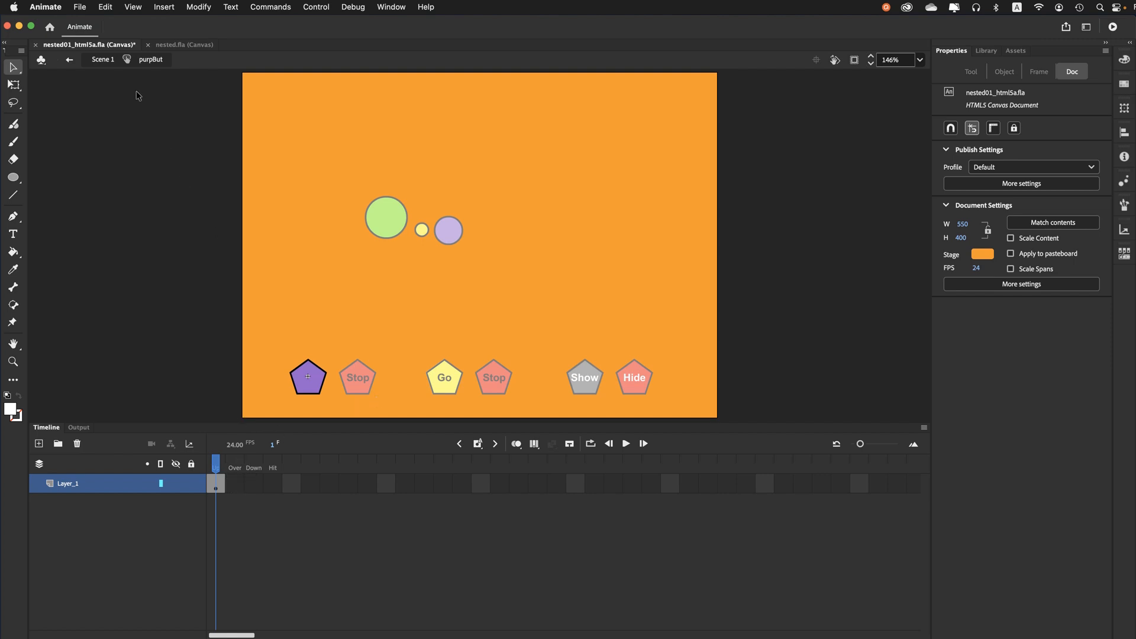
left_click(106, 61)
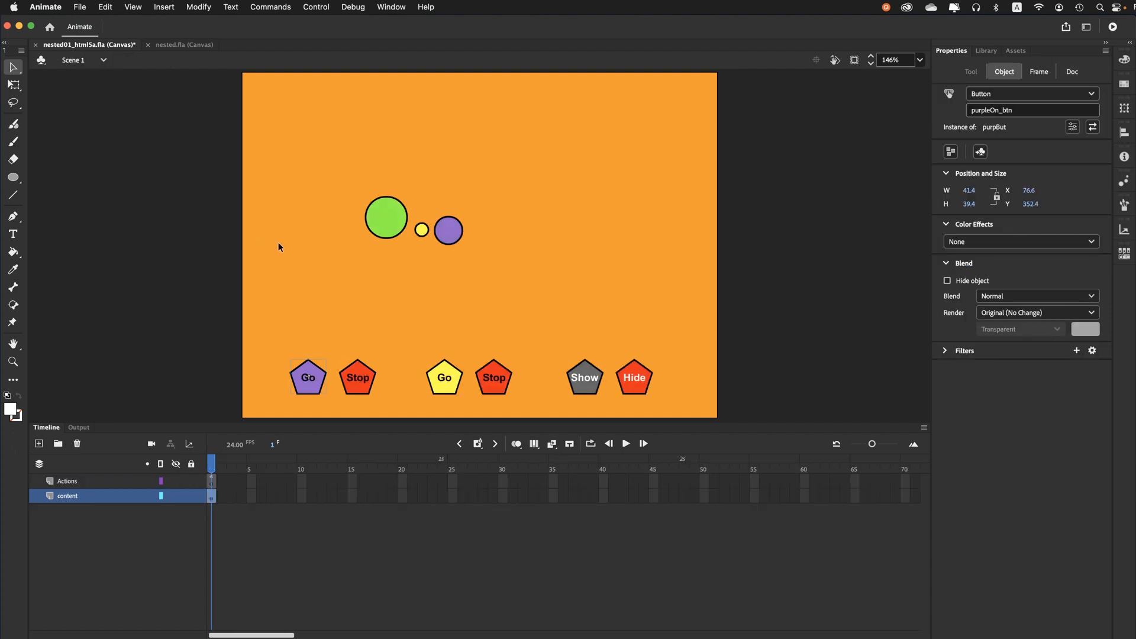
- Display the code on frame 1 of Scene 1's Actions layer and highlight the this.stop(); statement at its start
left_click(391, 6)
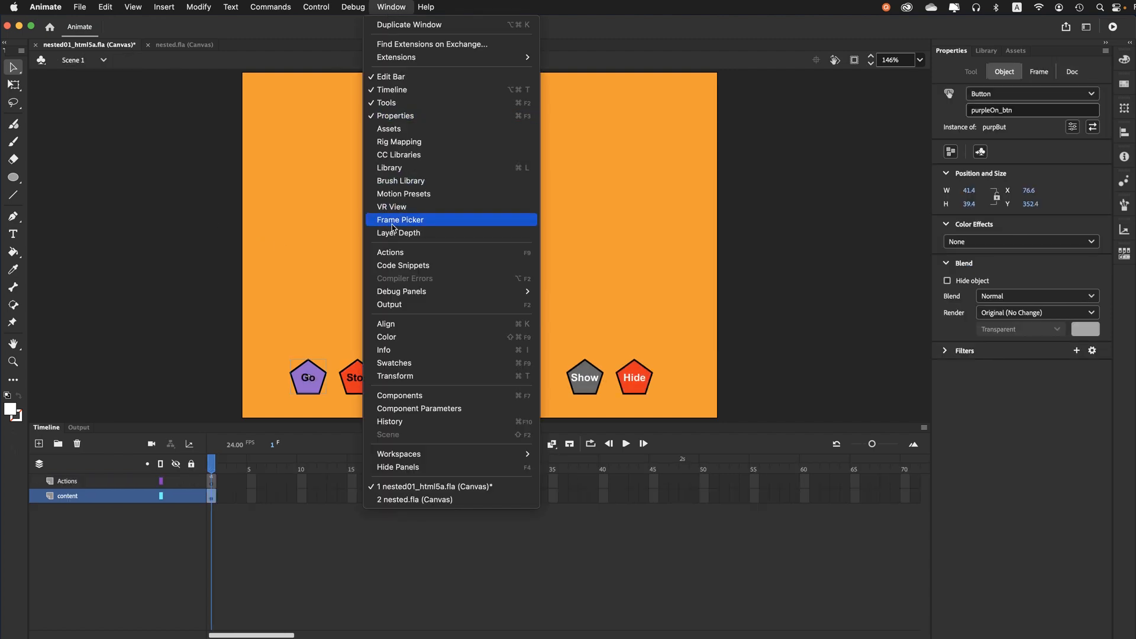
left_click(388, 252)
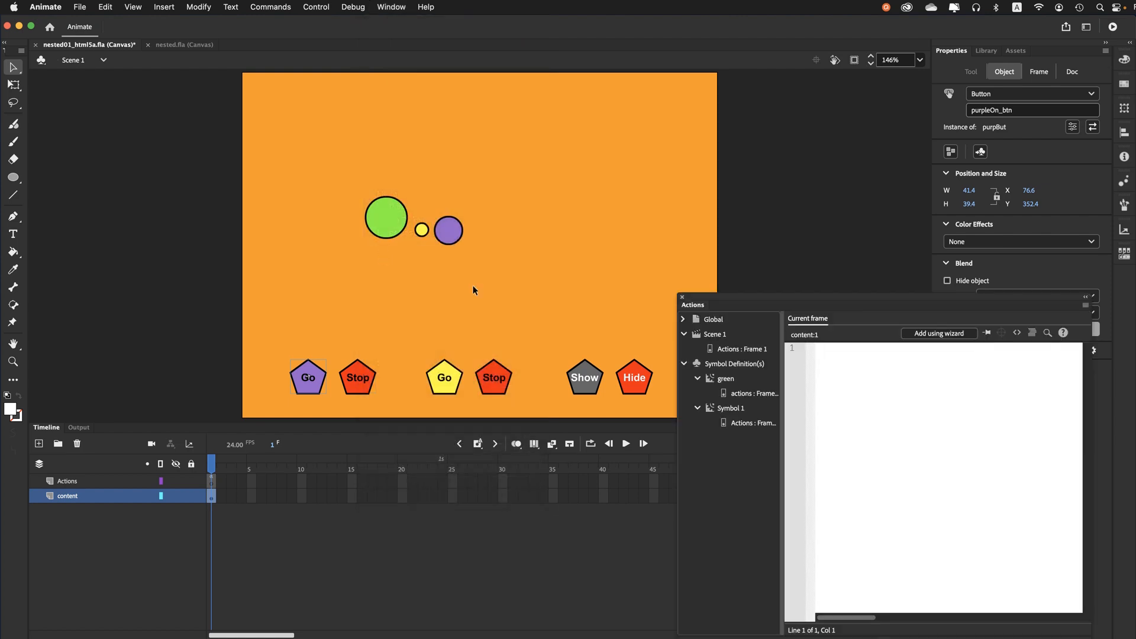
left_click(714, 350)
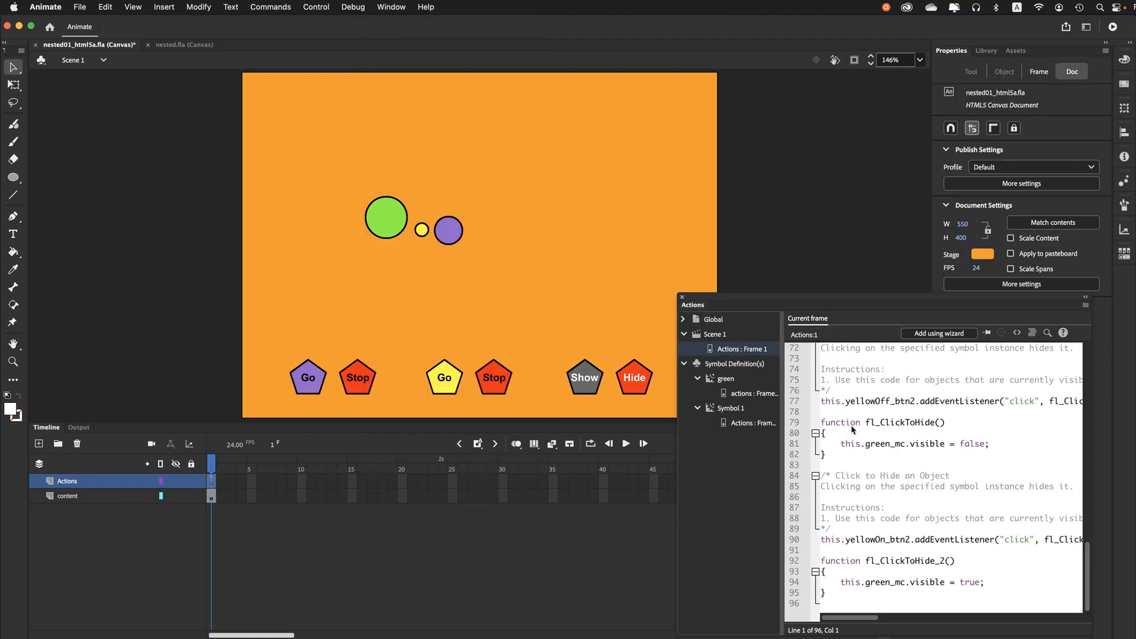
scroll(854, 431, "up", 15)
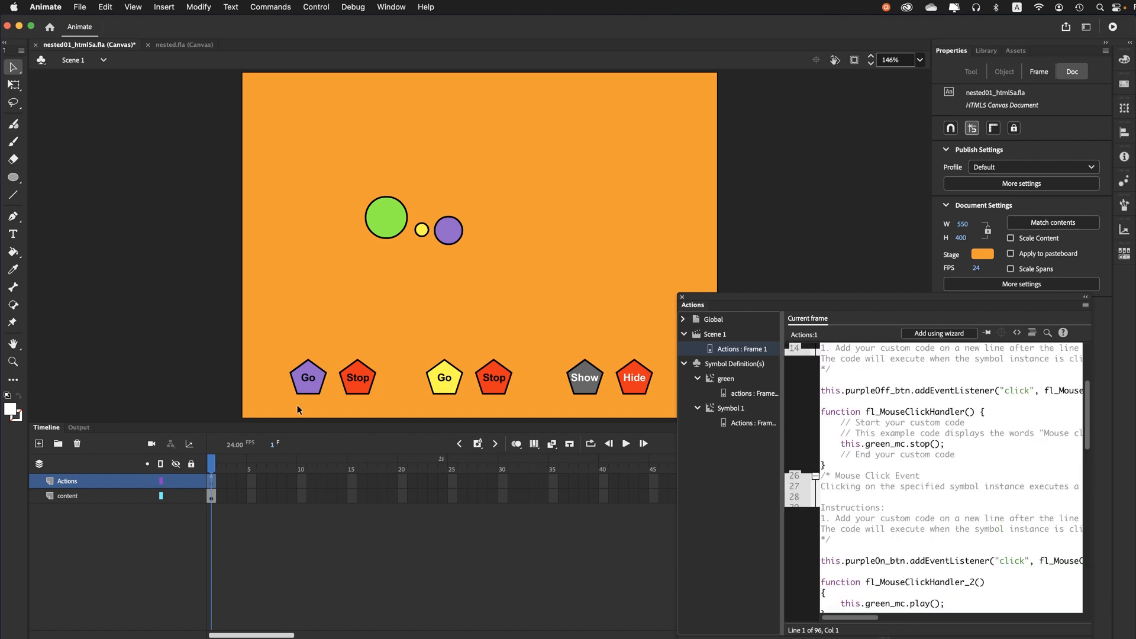
scroll(864, 460, "up", 3)
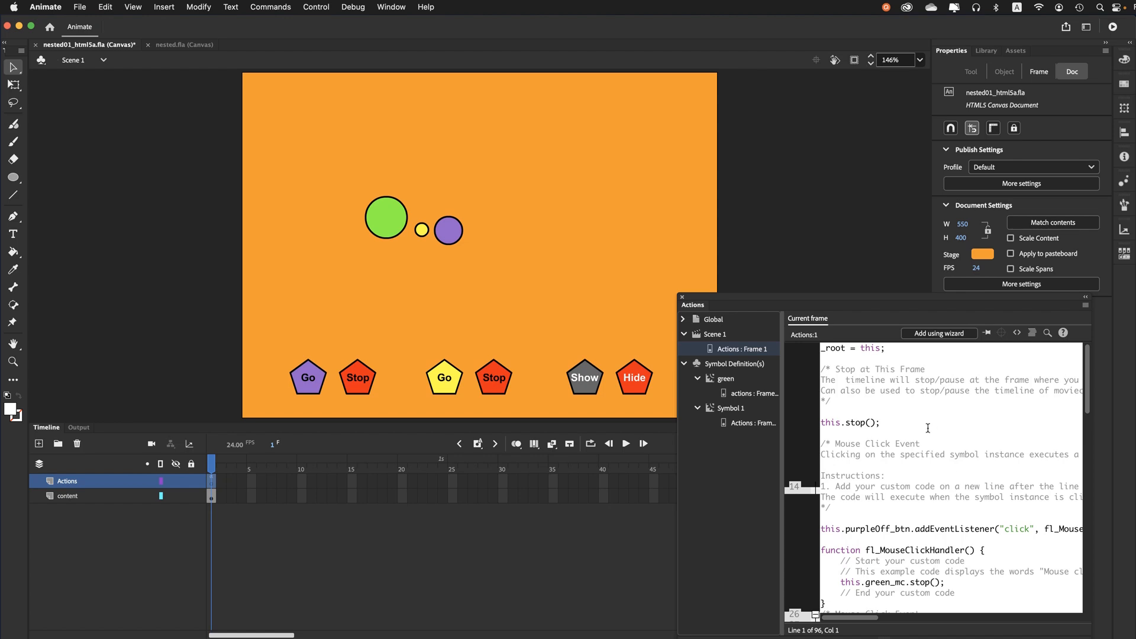
left_click_drag(929, 424, 830, 424)
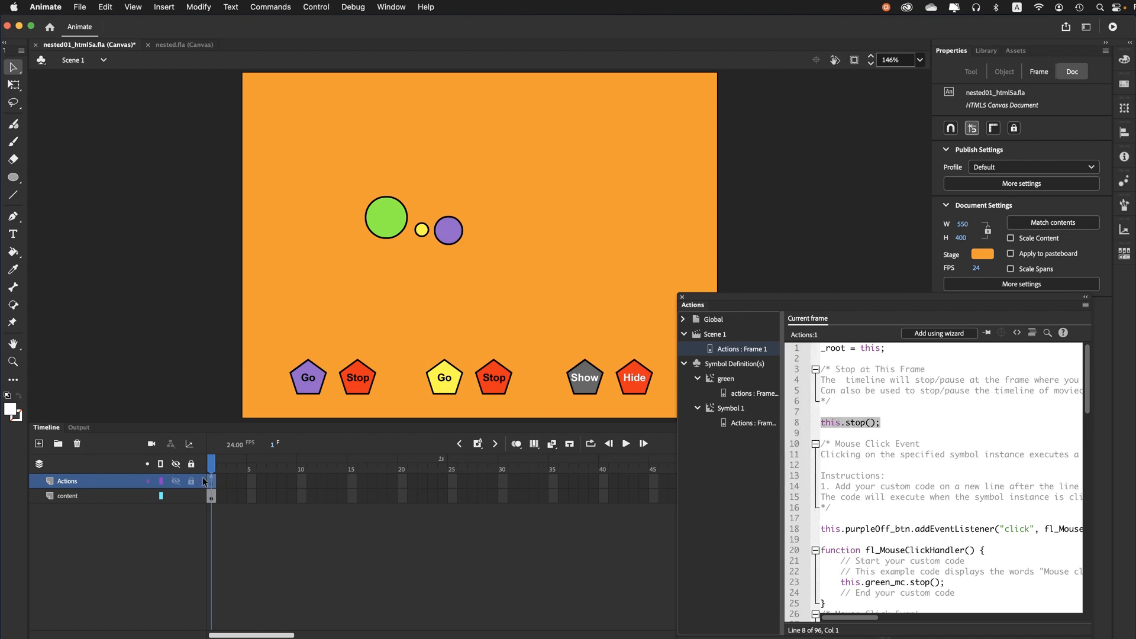
left_click(918, 432)
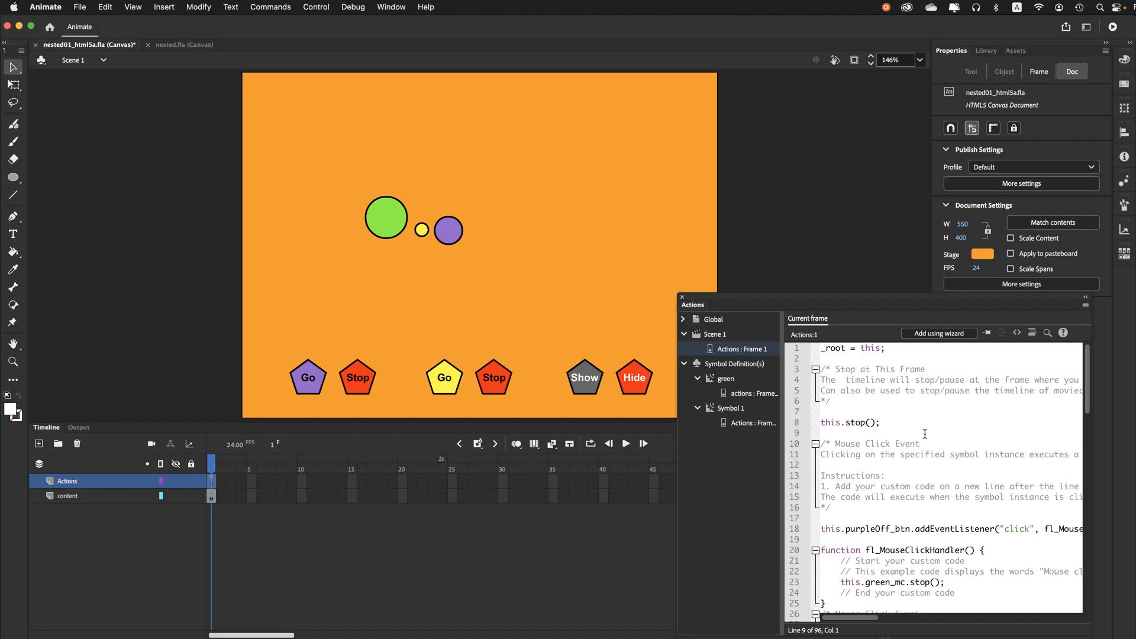
- Examine the purpleOff_btn and purpleOn_btn click handlers, highlighting this.green_mc.stop(); and this.green_mc.play();
scroll(932, 435, "down", 3)
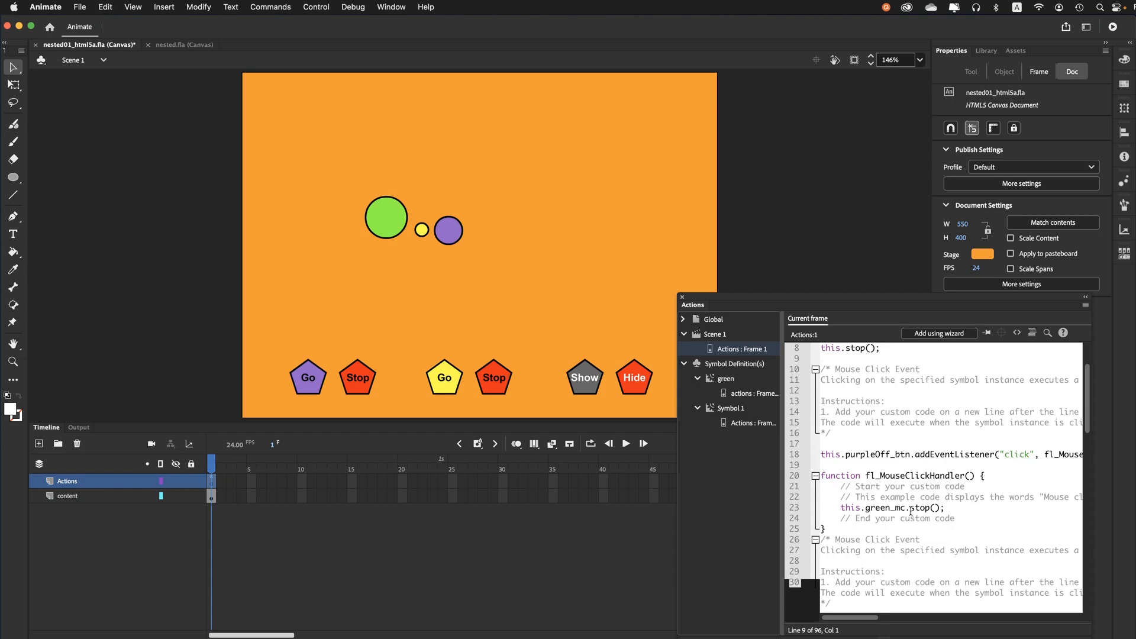
left_click(959, 512)
left_click_drag(958, 513, 837, 514)
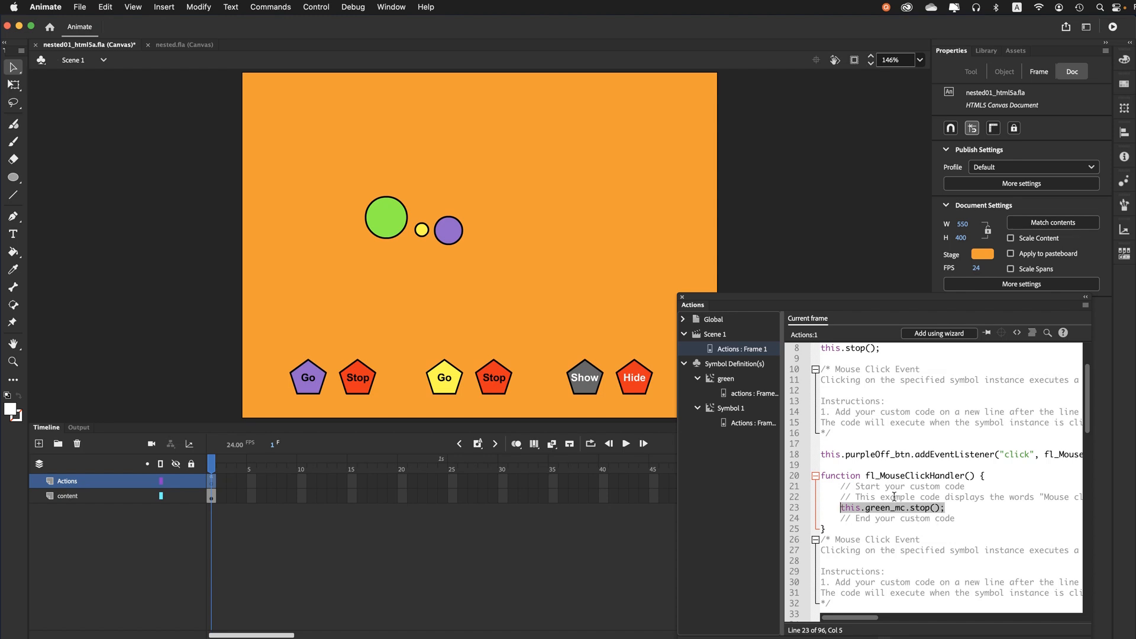
scroll(896, 500, "down", 5)
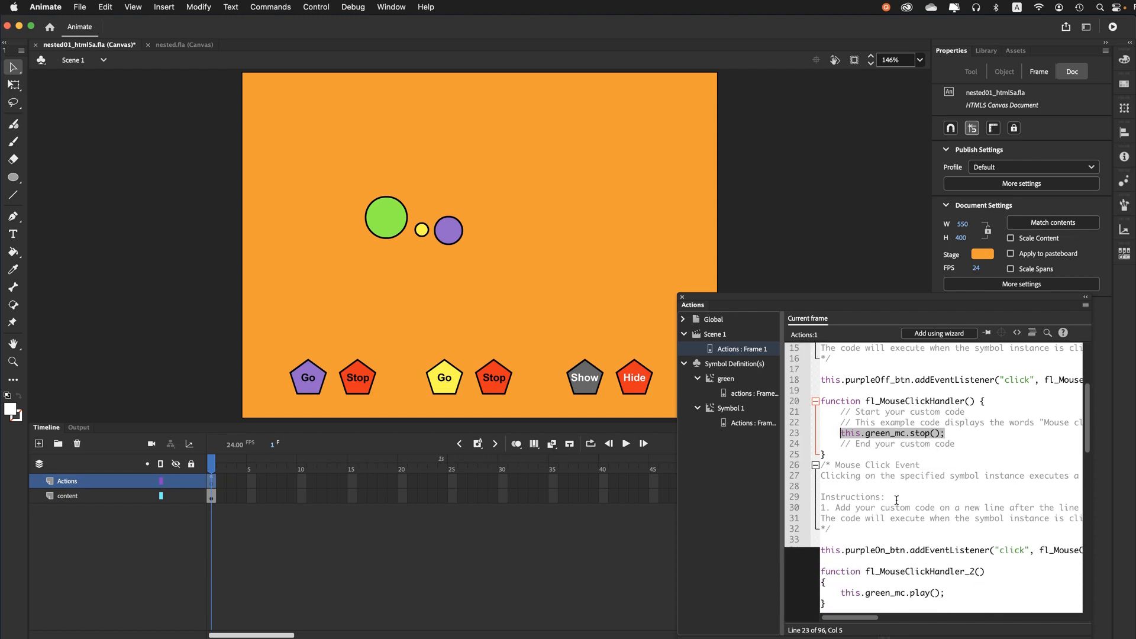
scroll(897, 503, "down", 4)
double_click(919, 529)
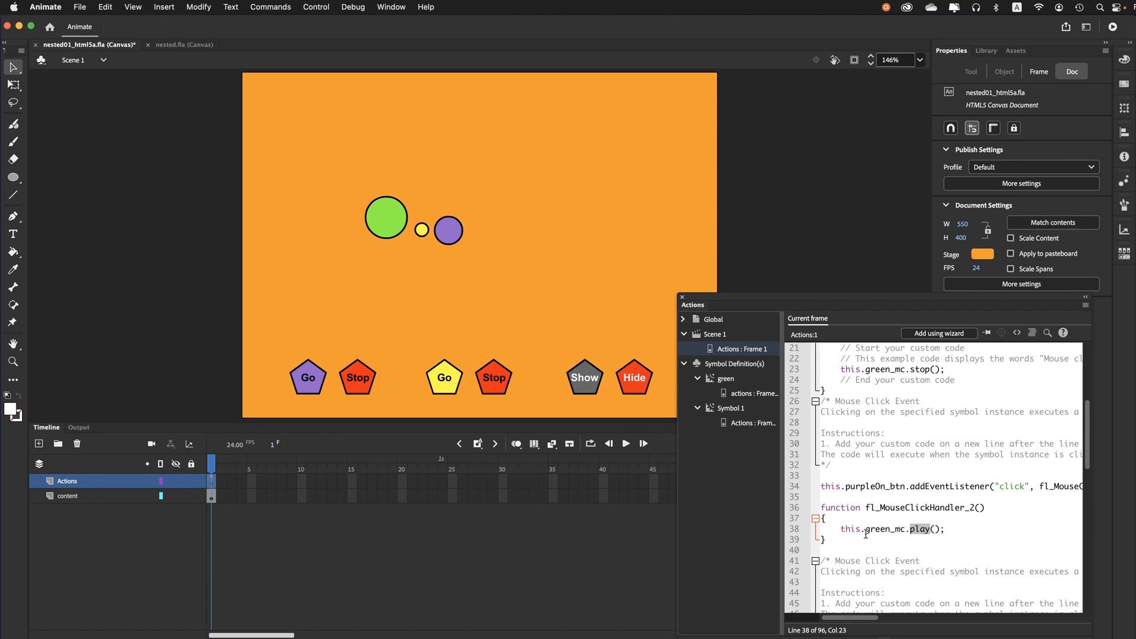
left_click_drag(840, 529, 961, 533)
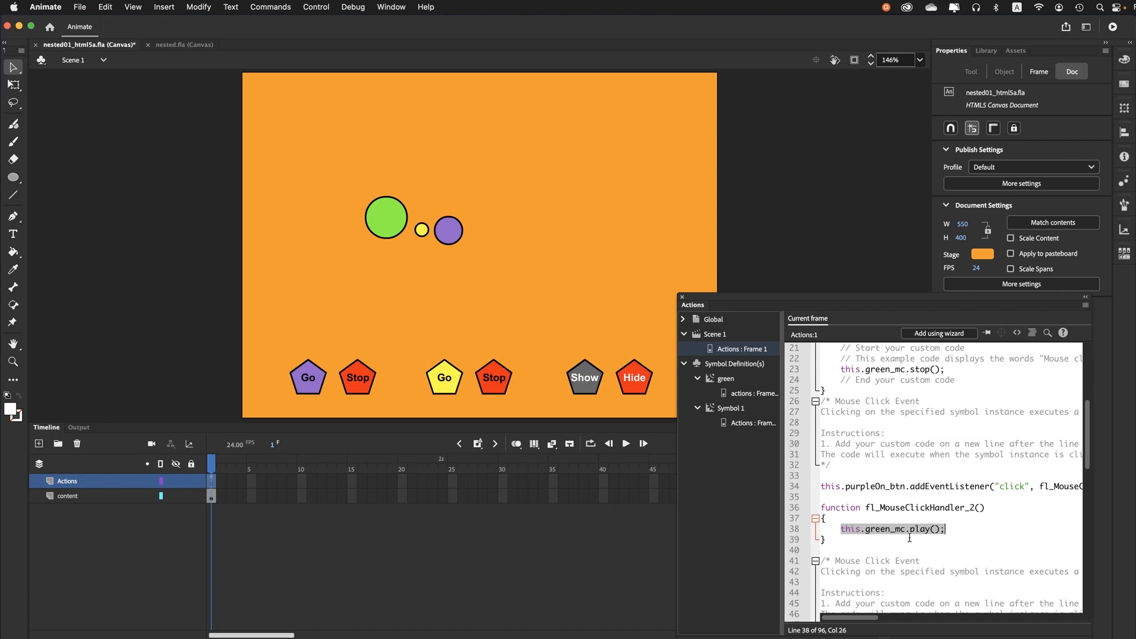
left_click(956, 535)
left_click(915, 372)
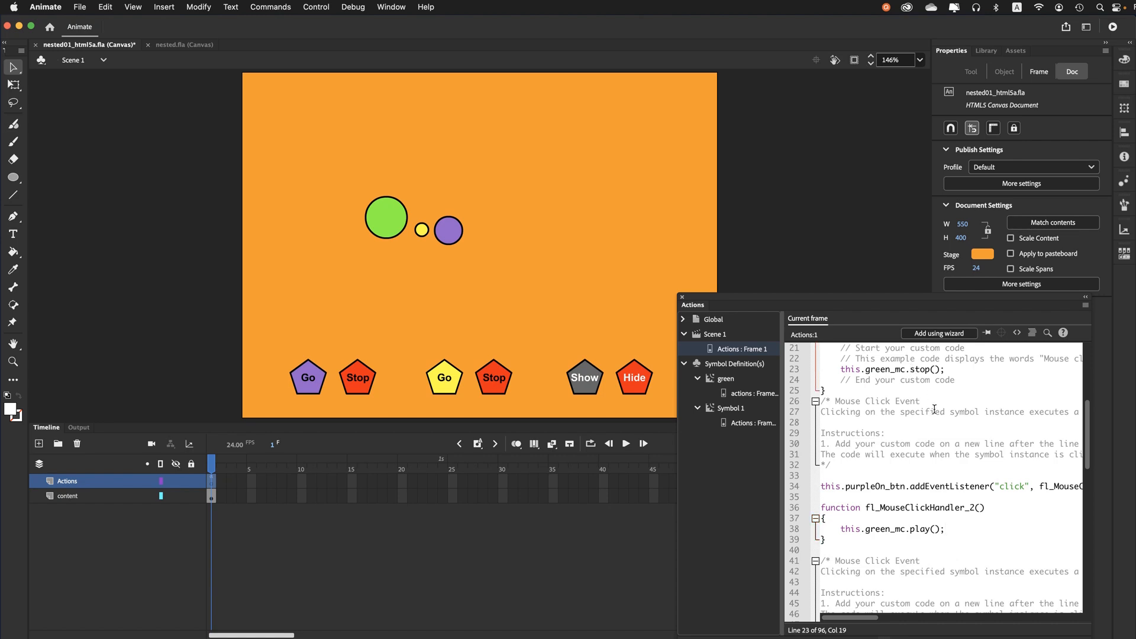
- Examine the yellowOn_btn click handler, highlighting the purple_mc and green_mc parts of its nested play() path
scroll(934, 409, "down", 3)
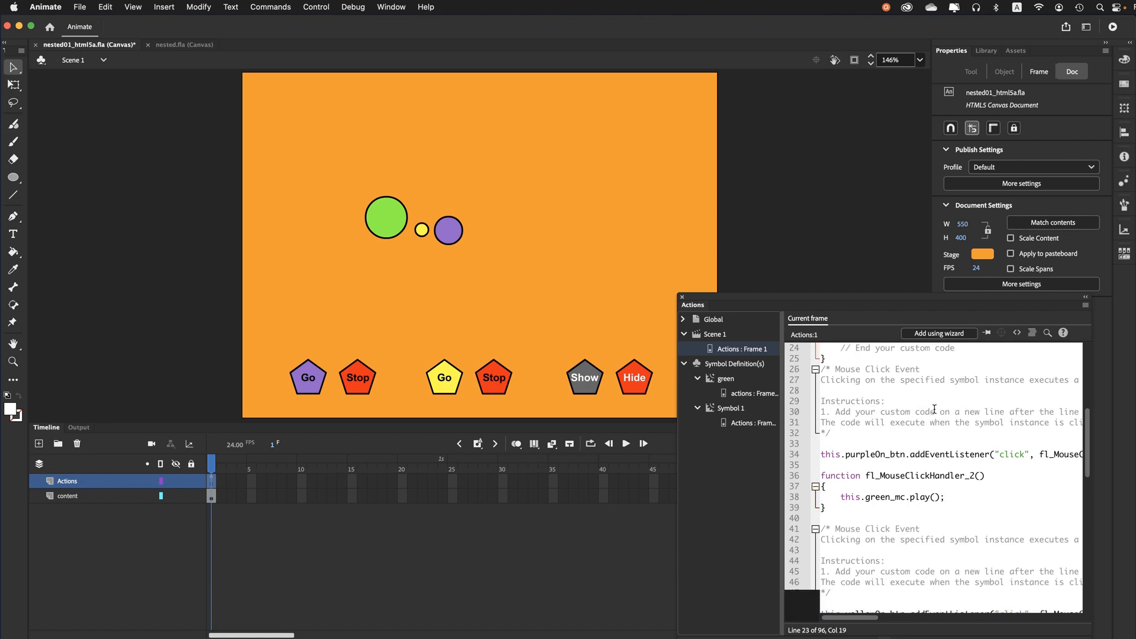
scroll(934, 409, "down", 5)
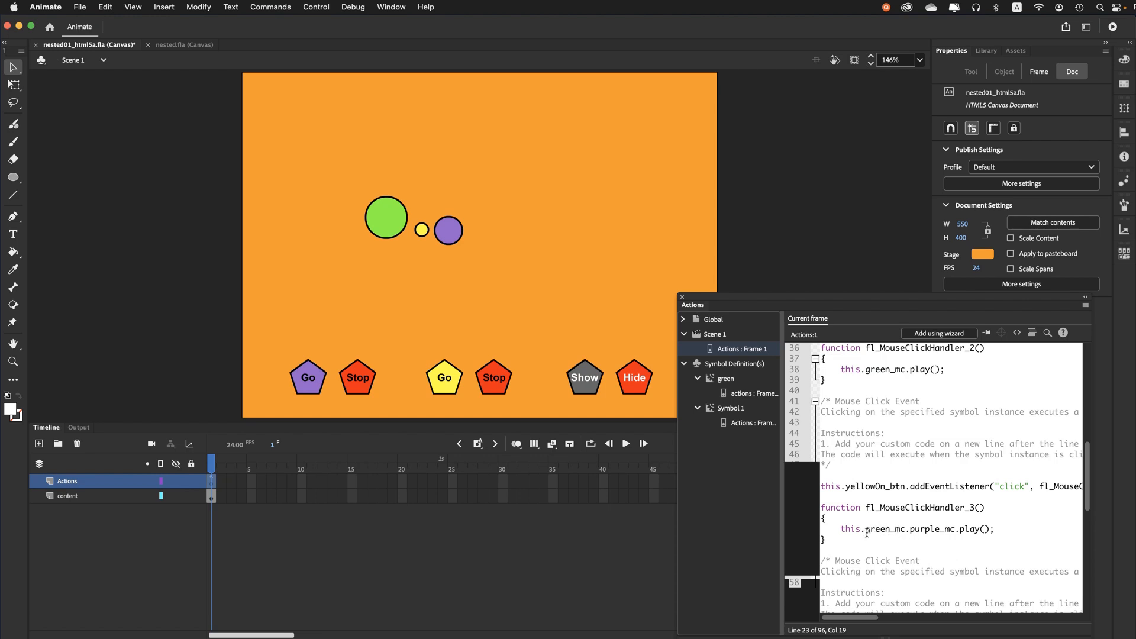
left_click_drag(865, 531, 957, 530)
left_click(910, 534)
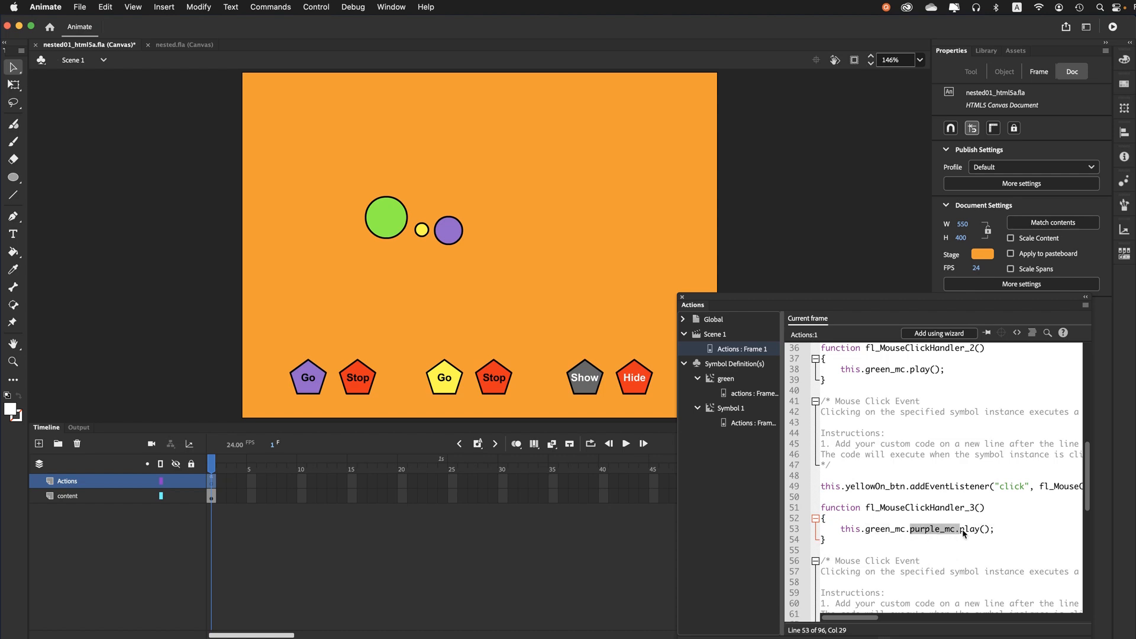
left_click(957, 535)
left_click(916, 535)
left_click_drag(876, 532, 903, 530)
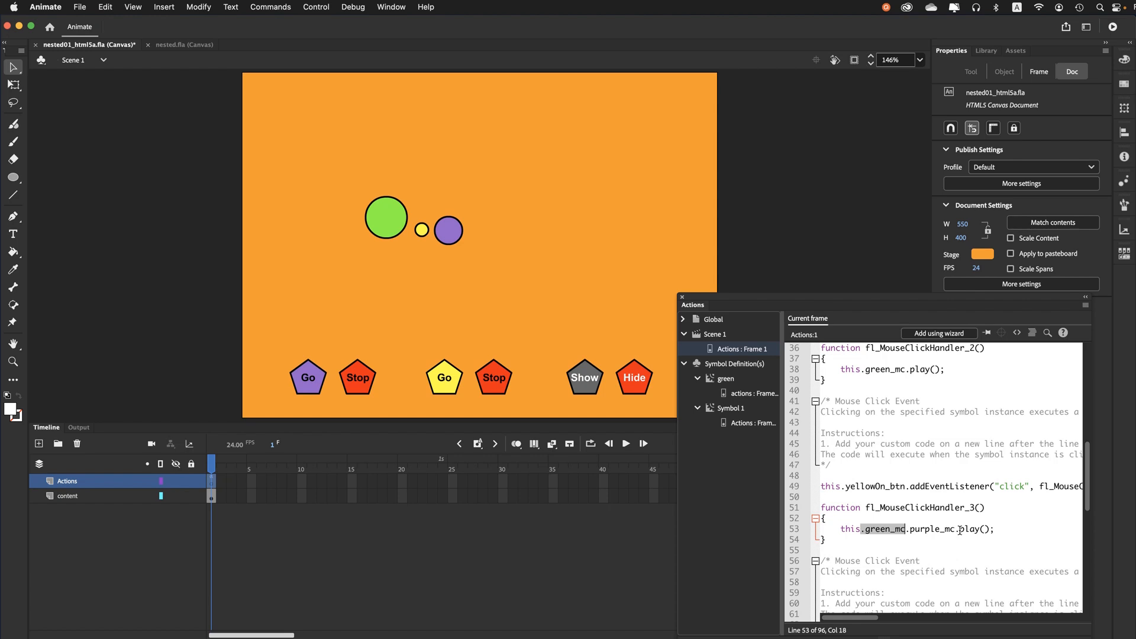
- Review the yellowOff_btn handler and the hide and show handlers, highlighting green_mc and visible = true in the last function
scroll(962, 532, "down", 3)
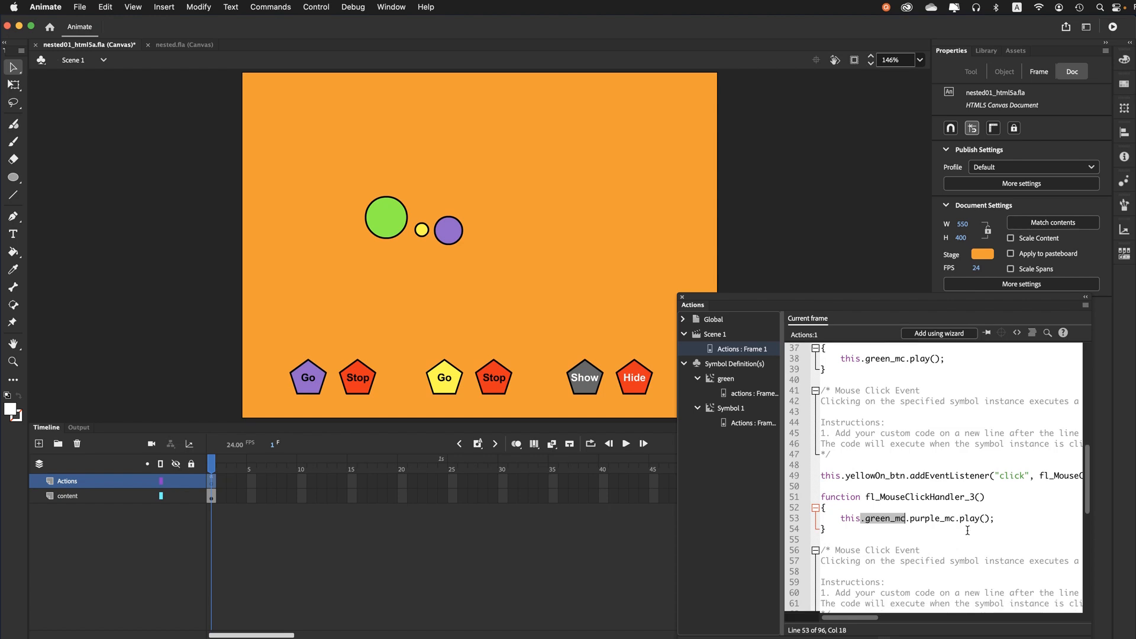
scroll(967, 531, "down", 2)
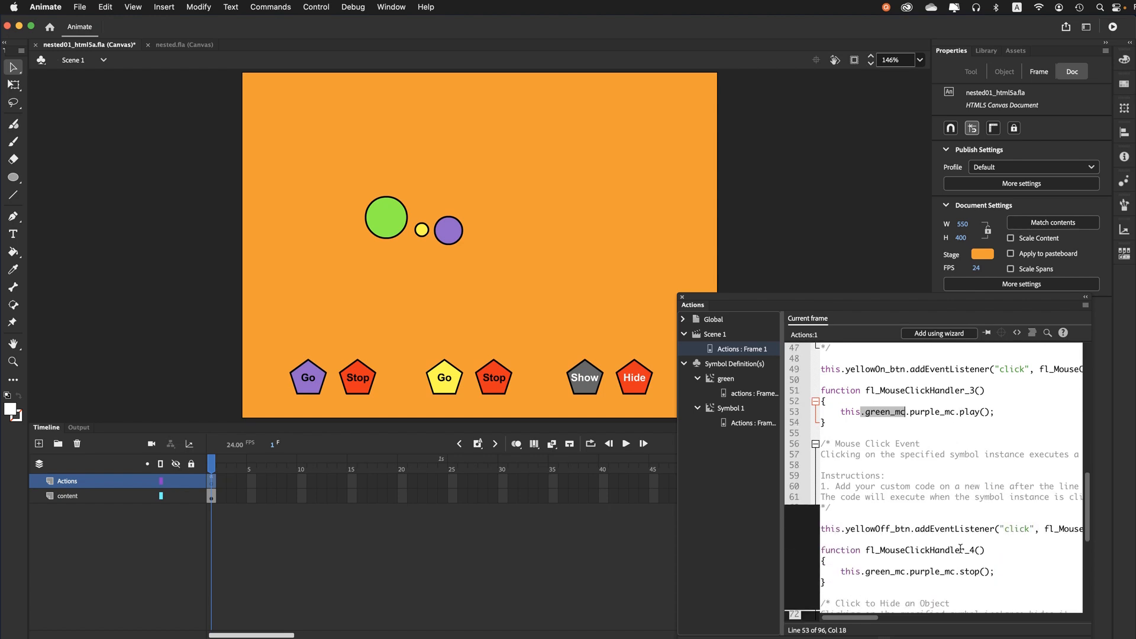
scroll(961, 549, "down", 6)
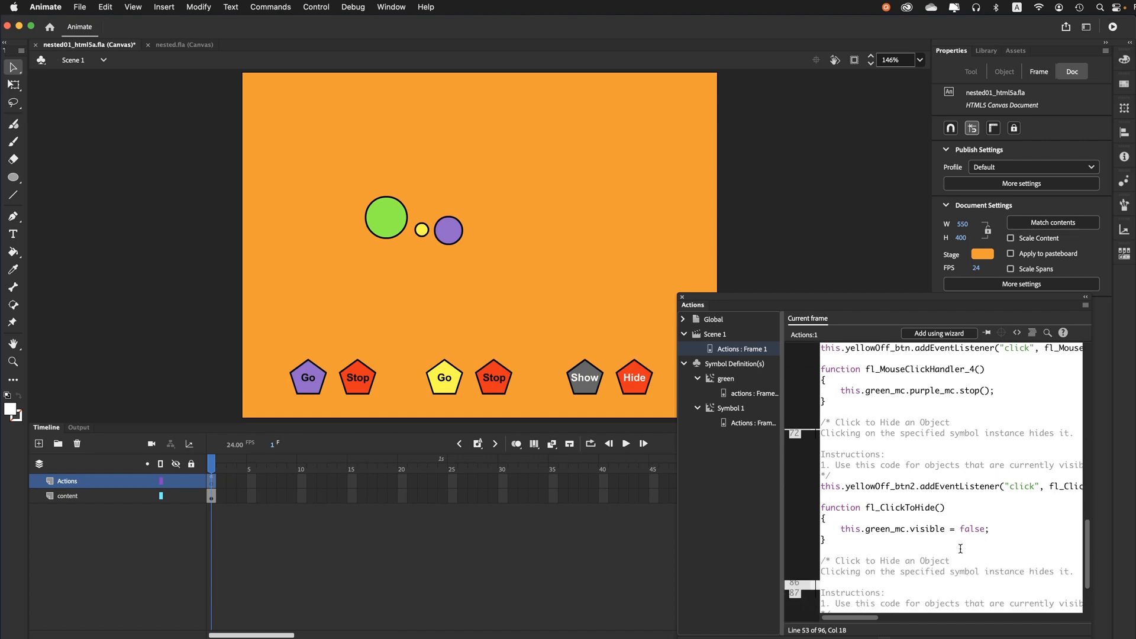
scroll(960, 549, "down", 2)
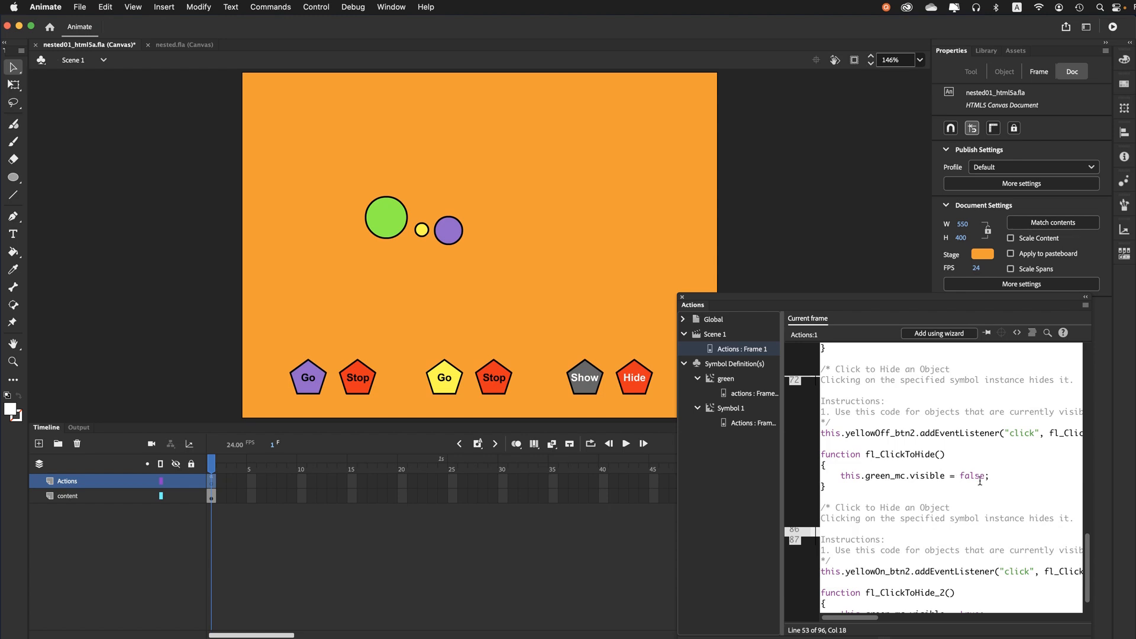
scroll(980, 480, "down", 1)
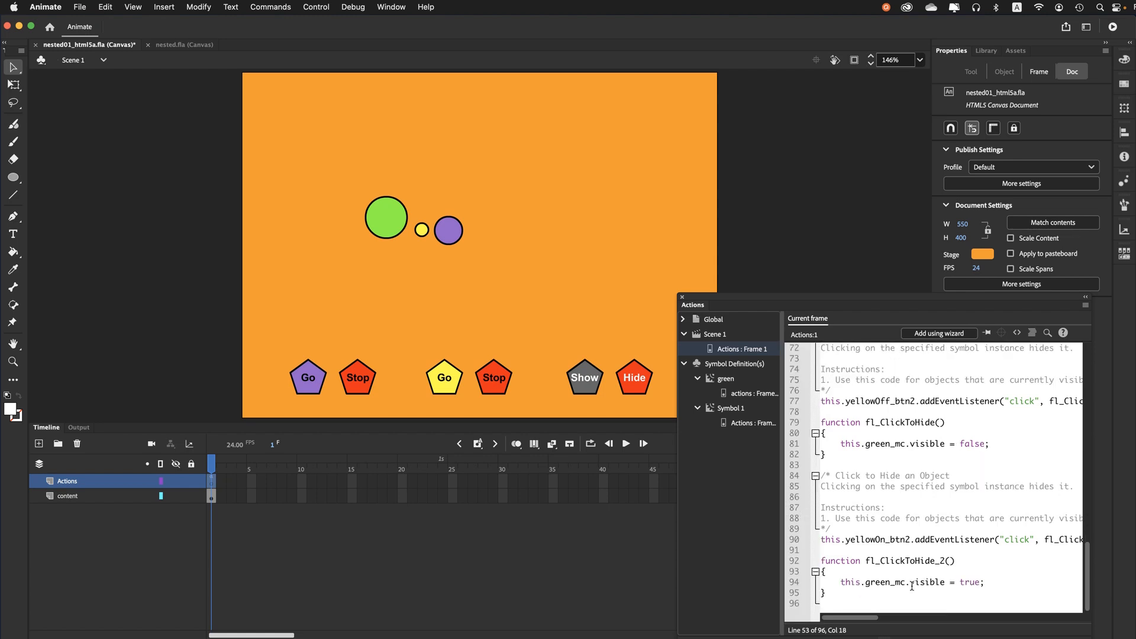
left_click_drag(910, 586, 984, 587)
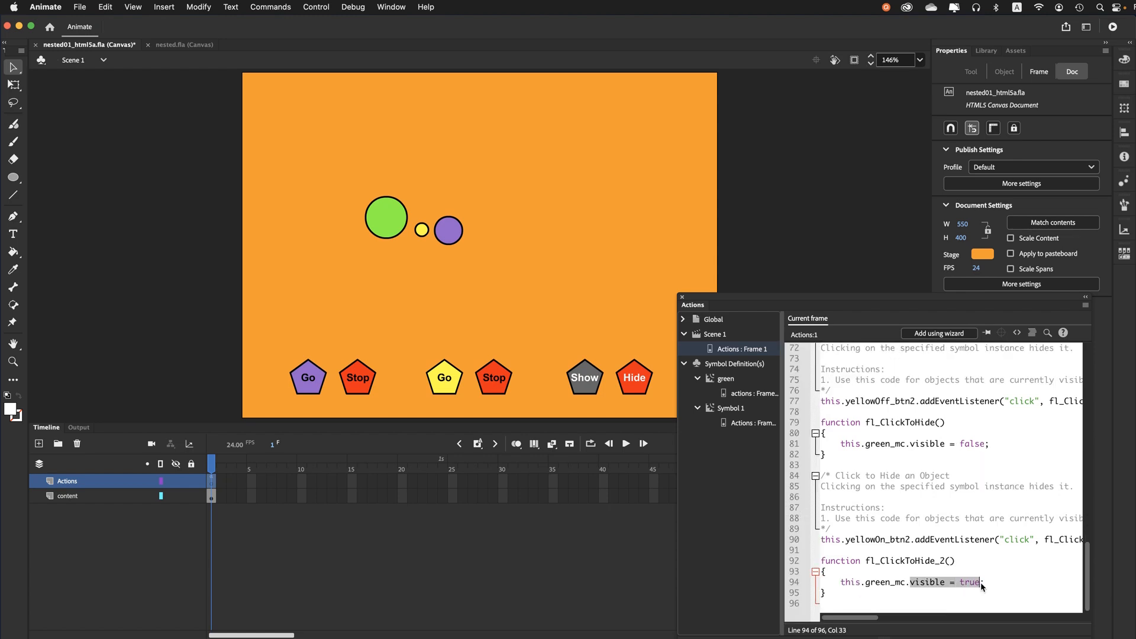
left_click(874, 585)
left_click_drag(868, 586, 861, 586)
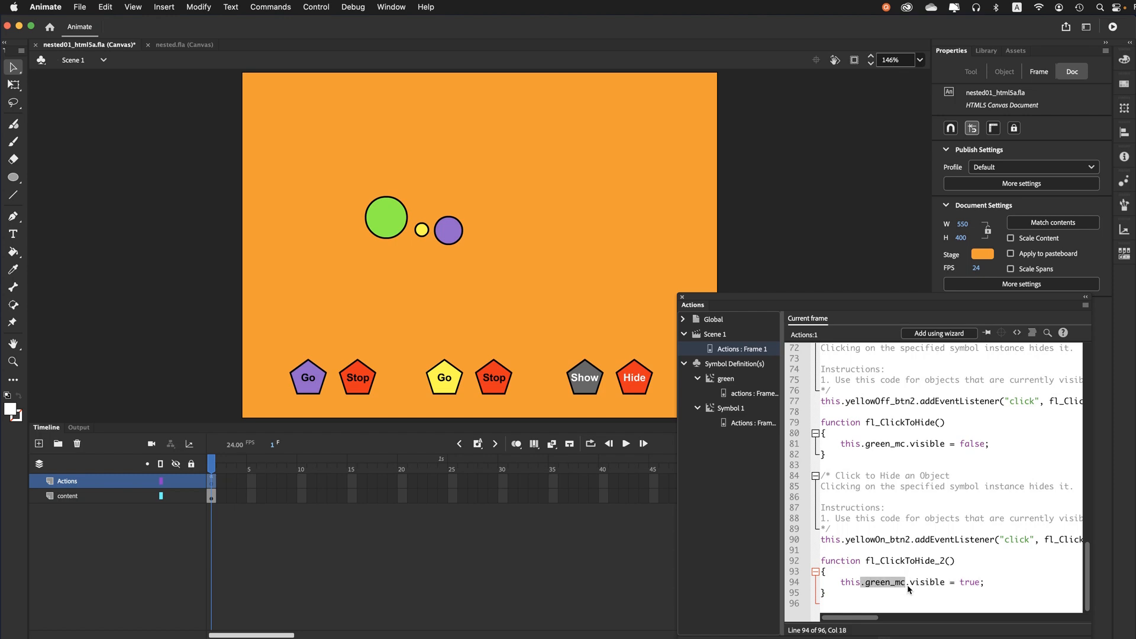
scroll(905, 565, "up", 1)
left_click(906, 542)
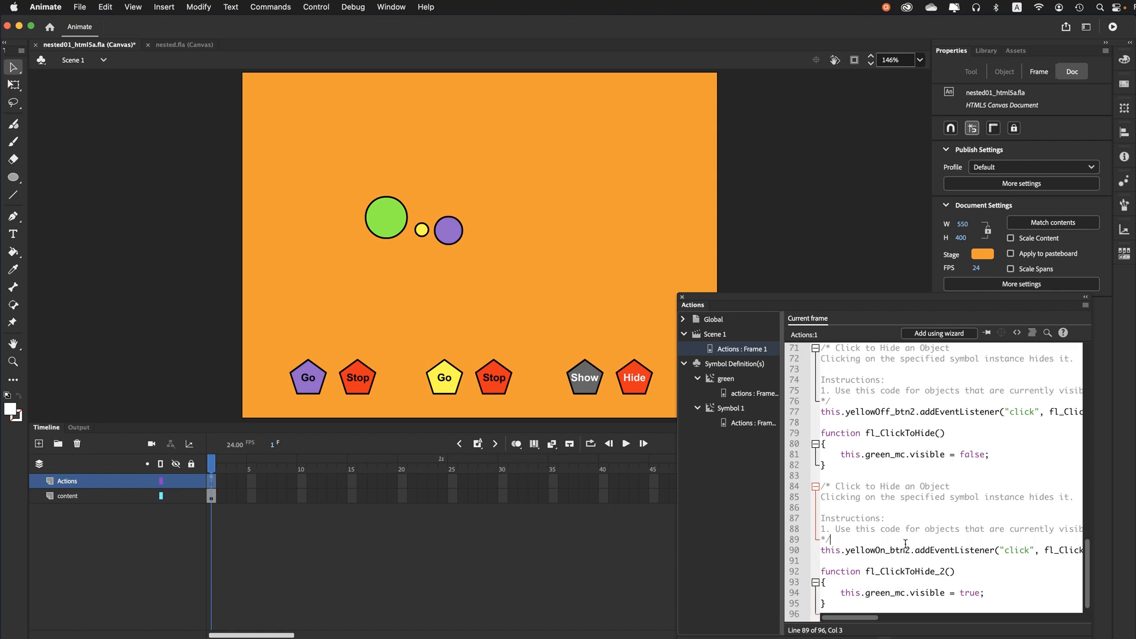
- Return to the start of the frame script and collapse the Symbol Definition(s) group in the script list
scroll(906, 542, "up", 20)
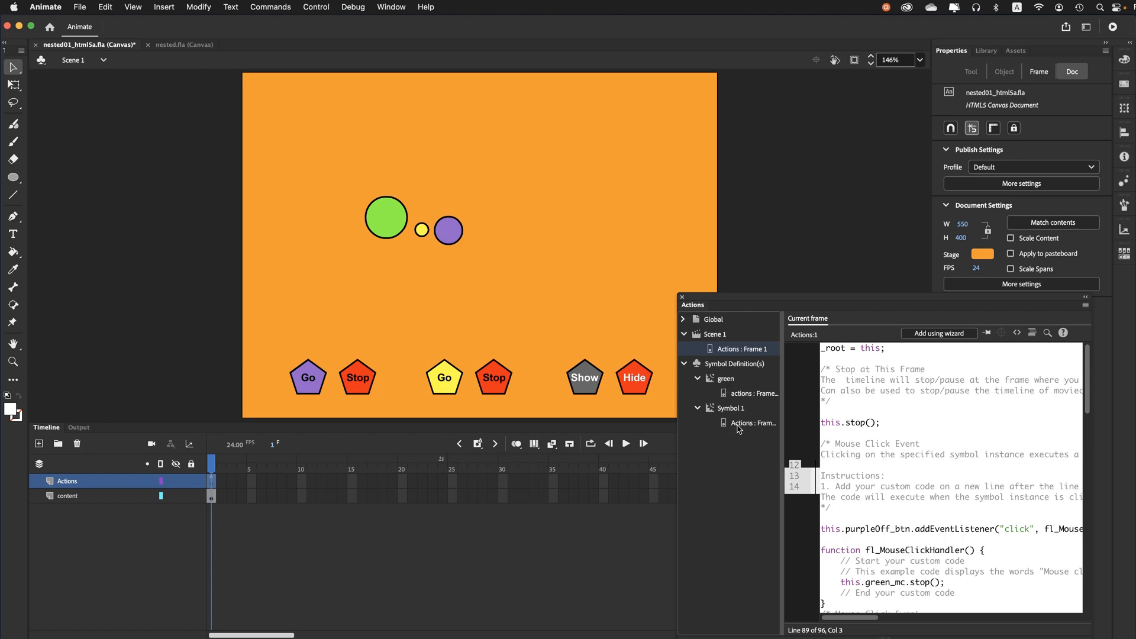
left_click(685, 364)
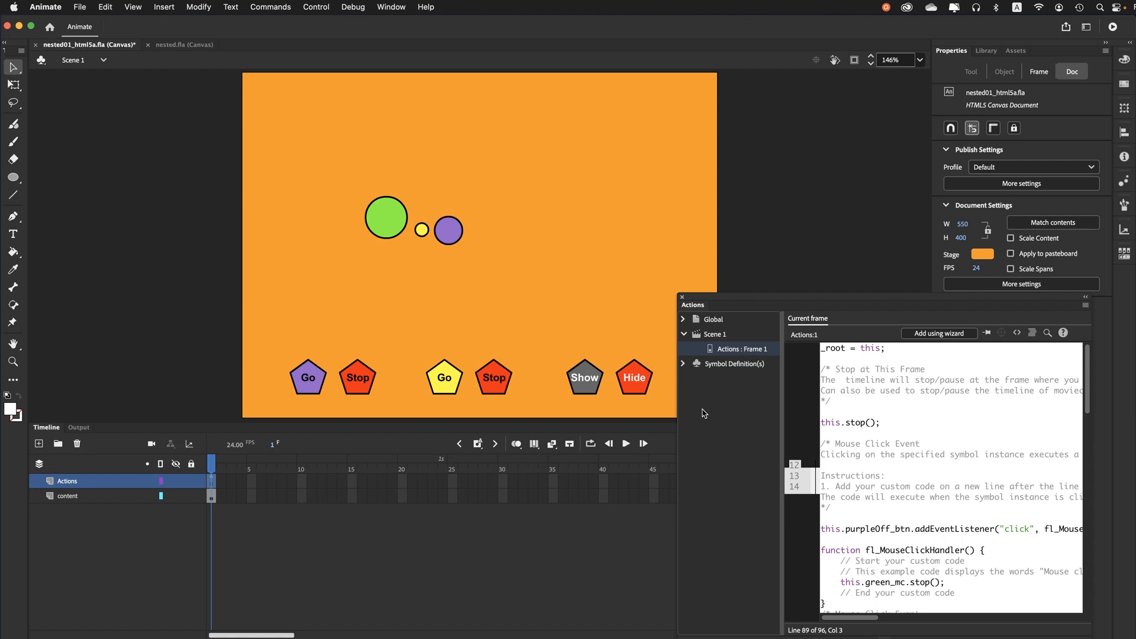
left_click(204, 284)
- Test the movie in the browser and try the purple Stop, Hide, Show, yellow Go and purple Go buttons
left_click(318, 9)
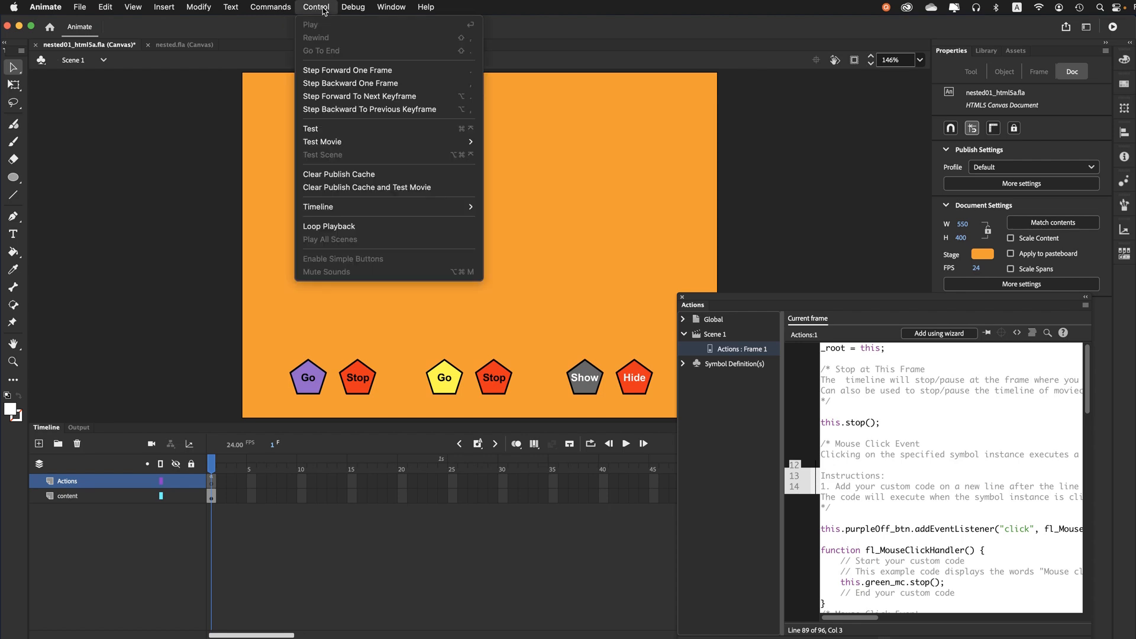
mouse_move(322, 145)
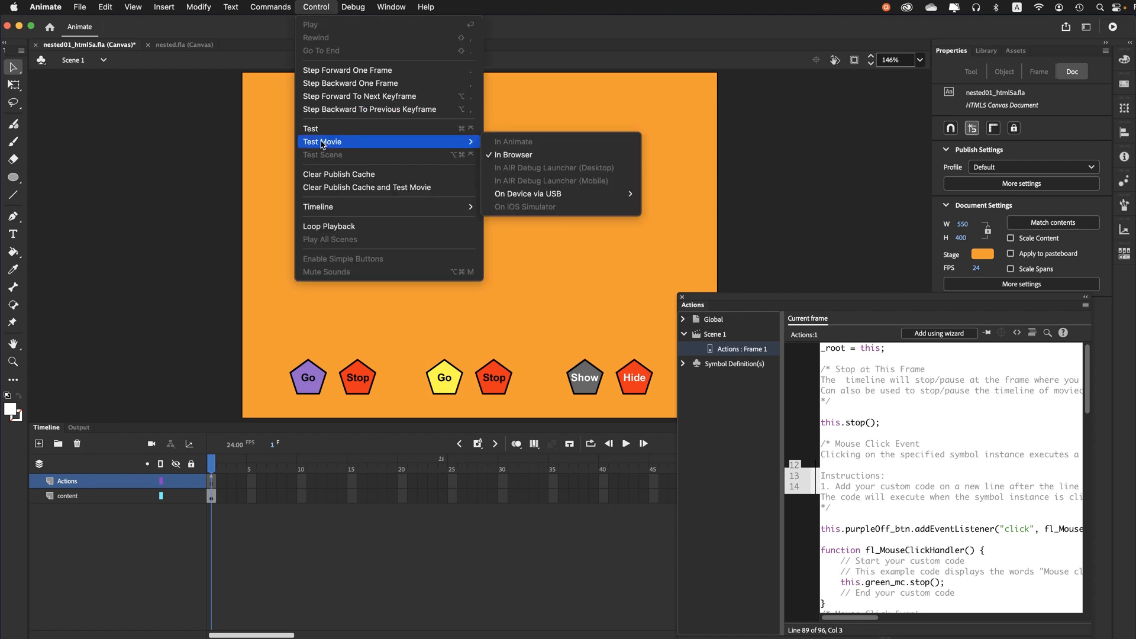
left_click(506, 157)
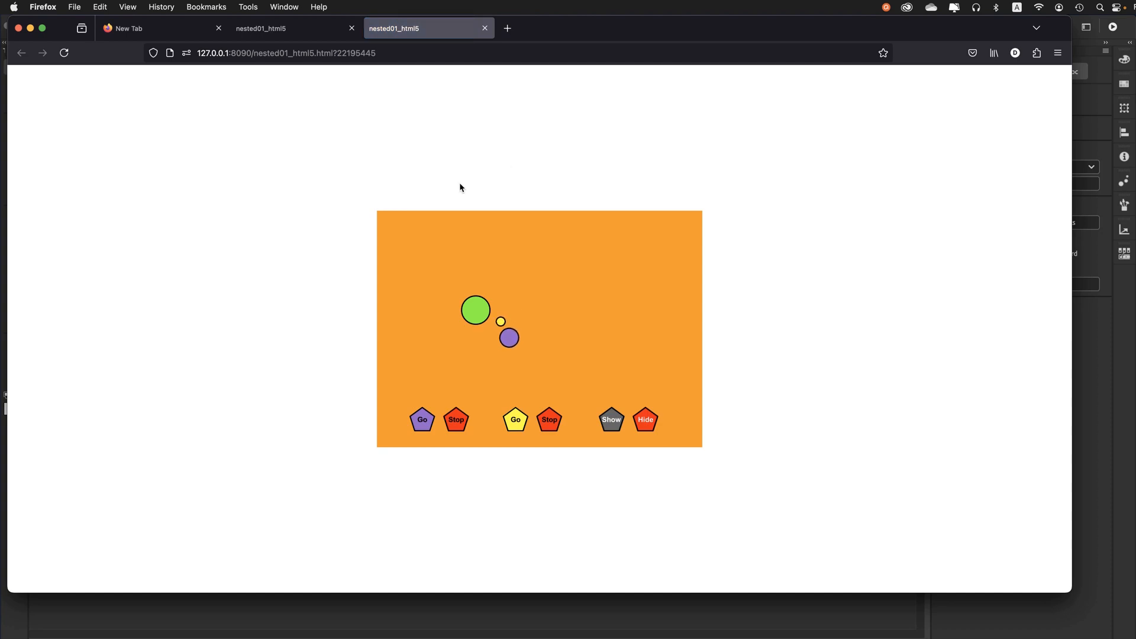
left_click(461, 423)
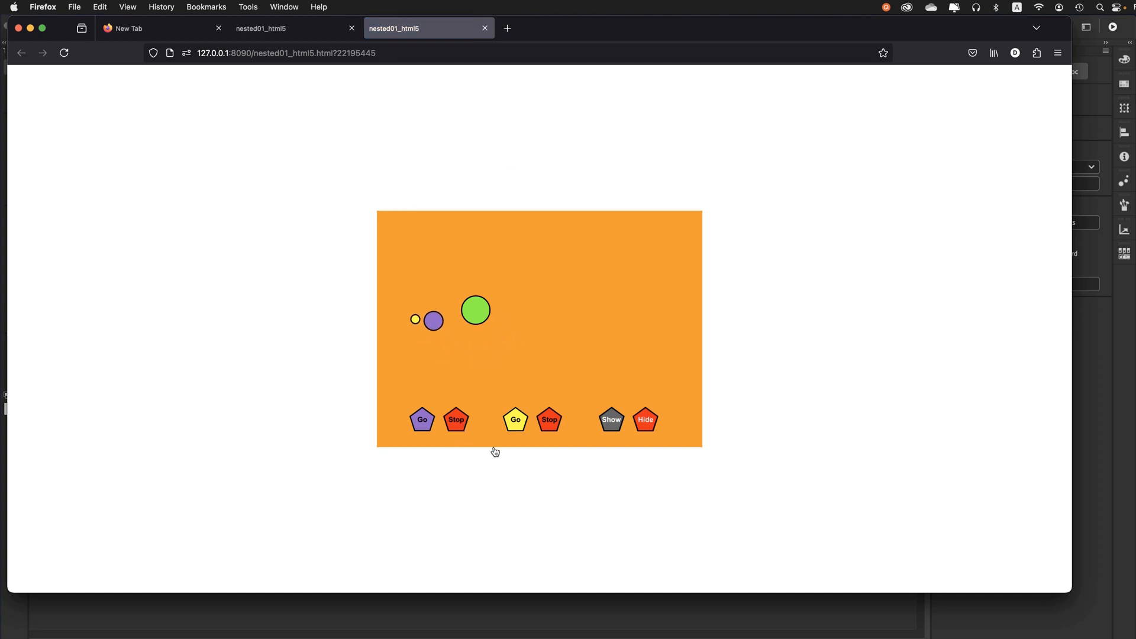
left_click(651, 426)
left_click(613, 432)
left_click(515, 424)
left_click(423, 428)
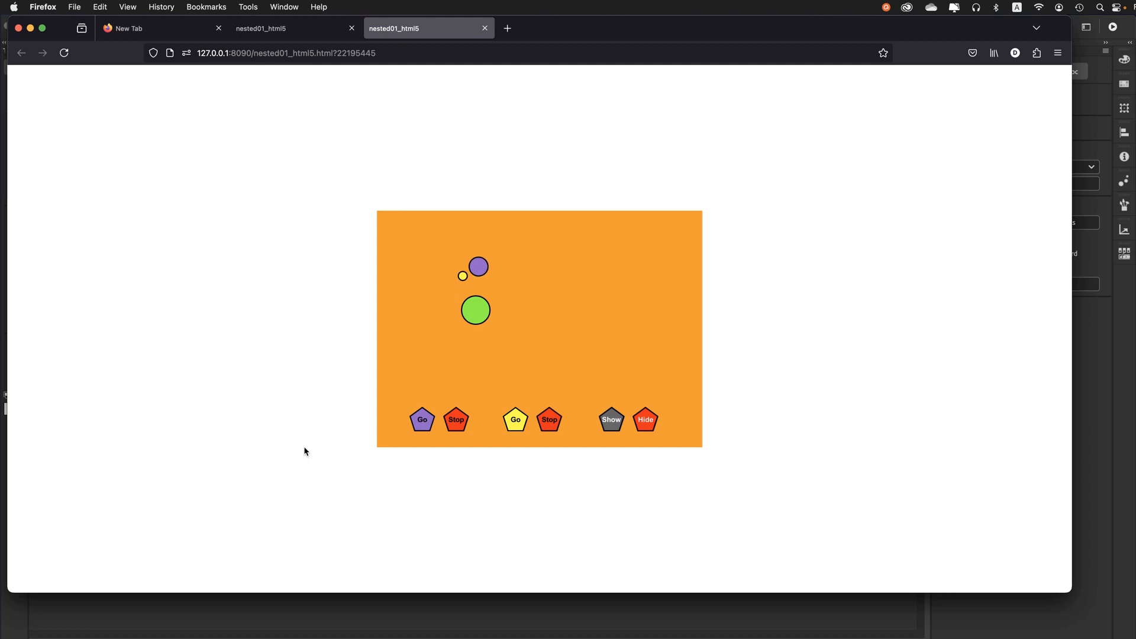
- Switch back to Animate, bring up the timeline and close the frame script window
key("super+Tab")
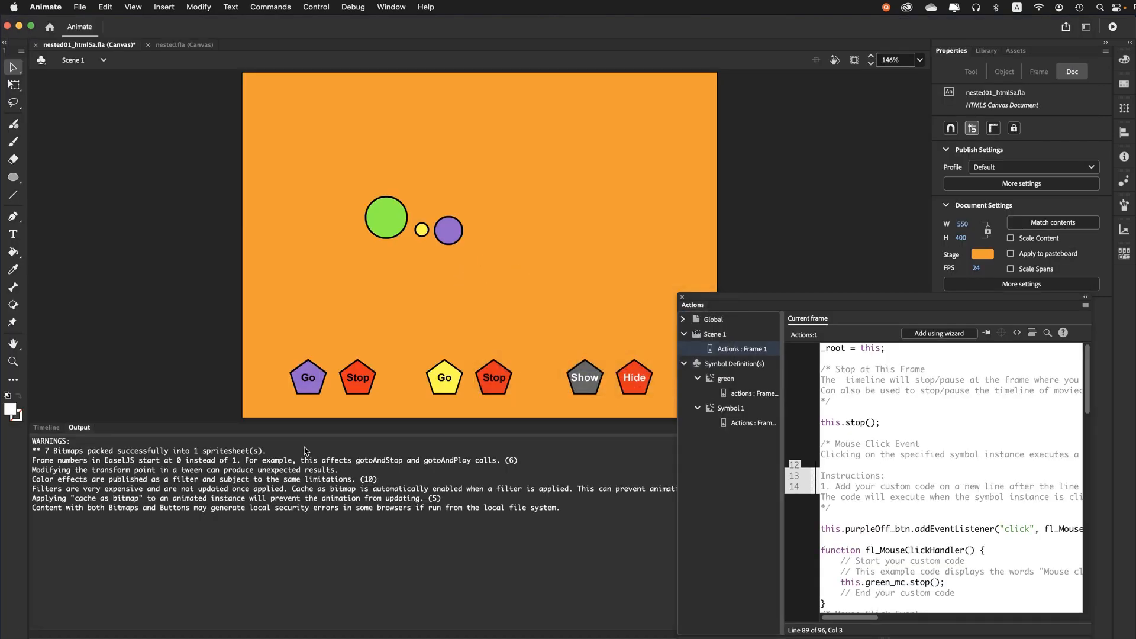
left_click(47, 428)
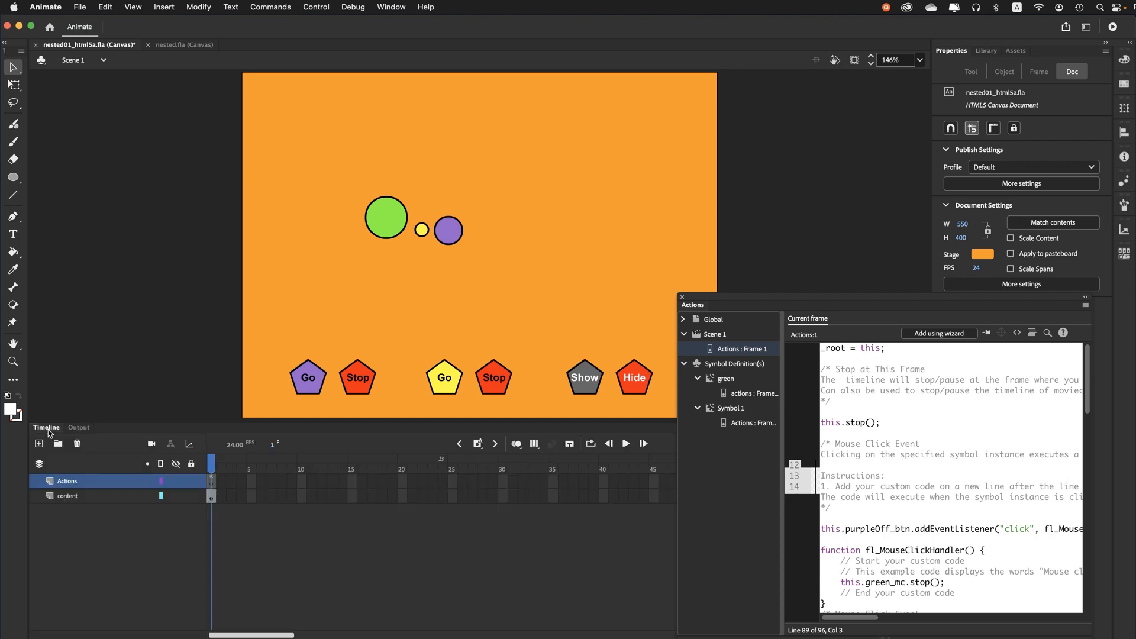
left_click(682, 297)
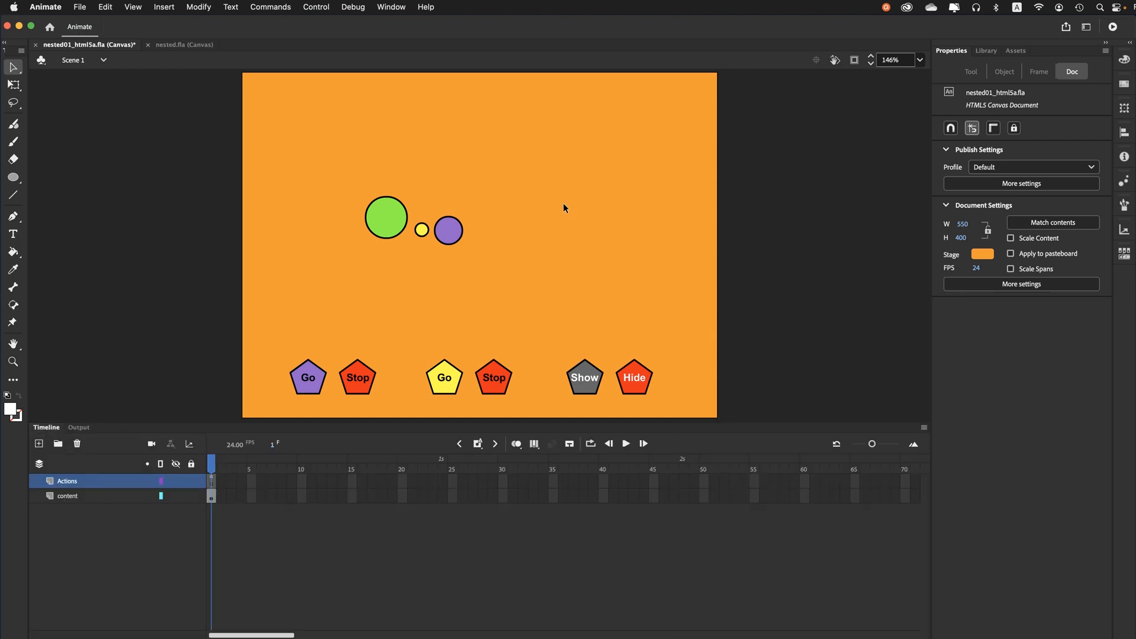
- Create a new Standard 640 x 480 document at 30 fps for the HTML5 Canvas platform
left_click(82, 7)
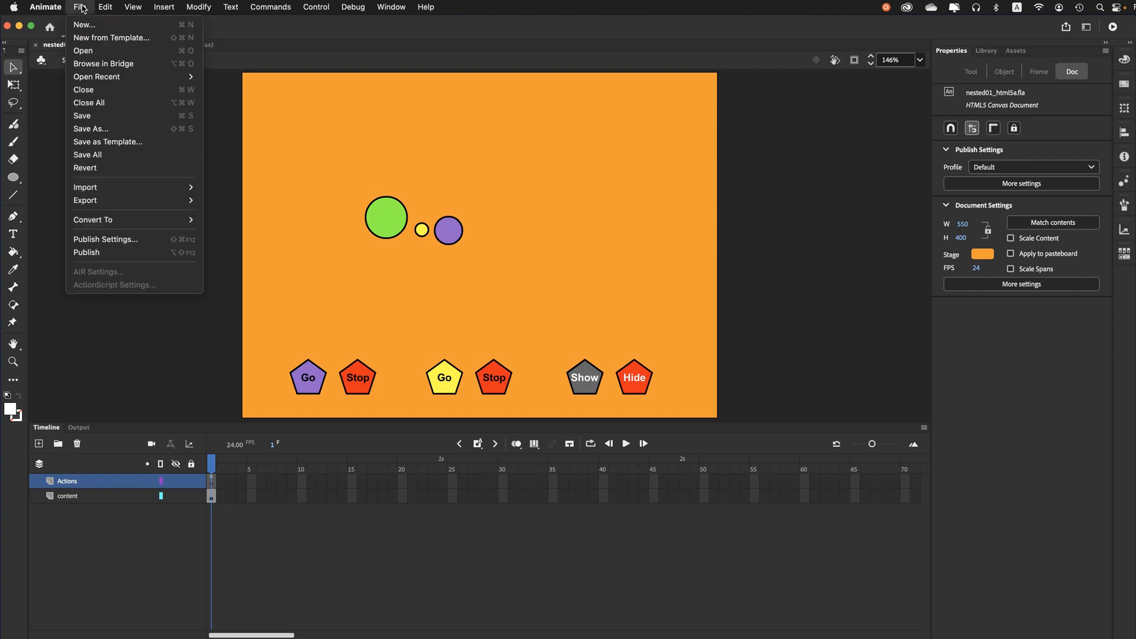
left_click(84, 25)
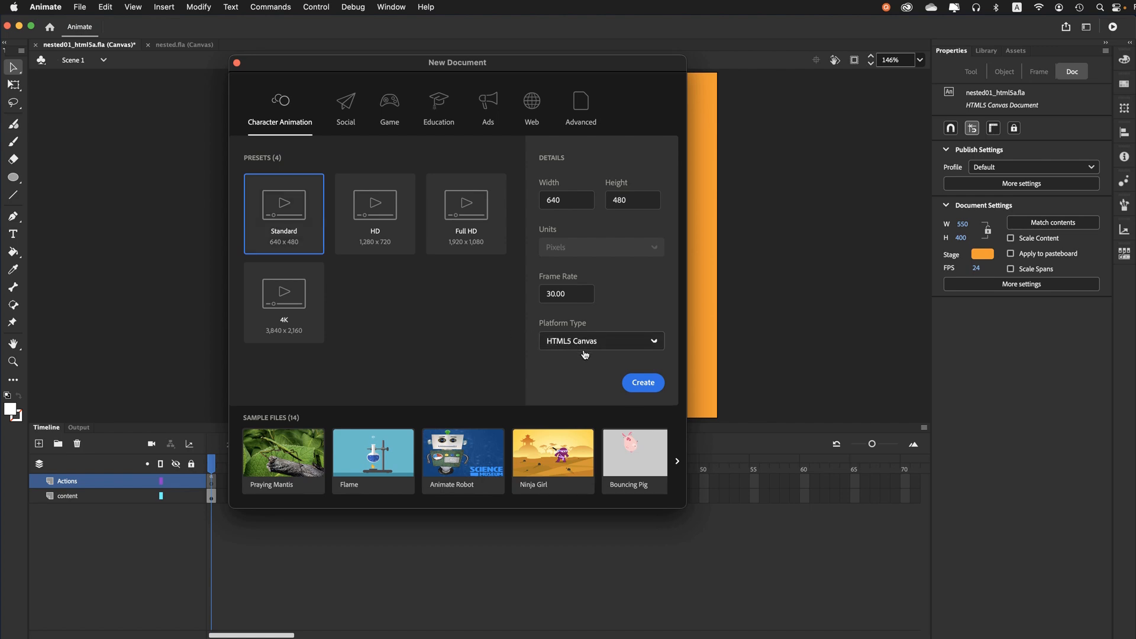
left_click(640, 391)
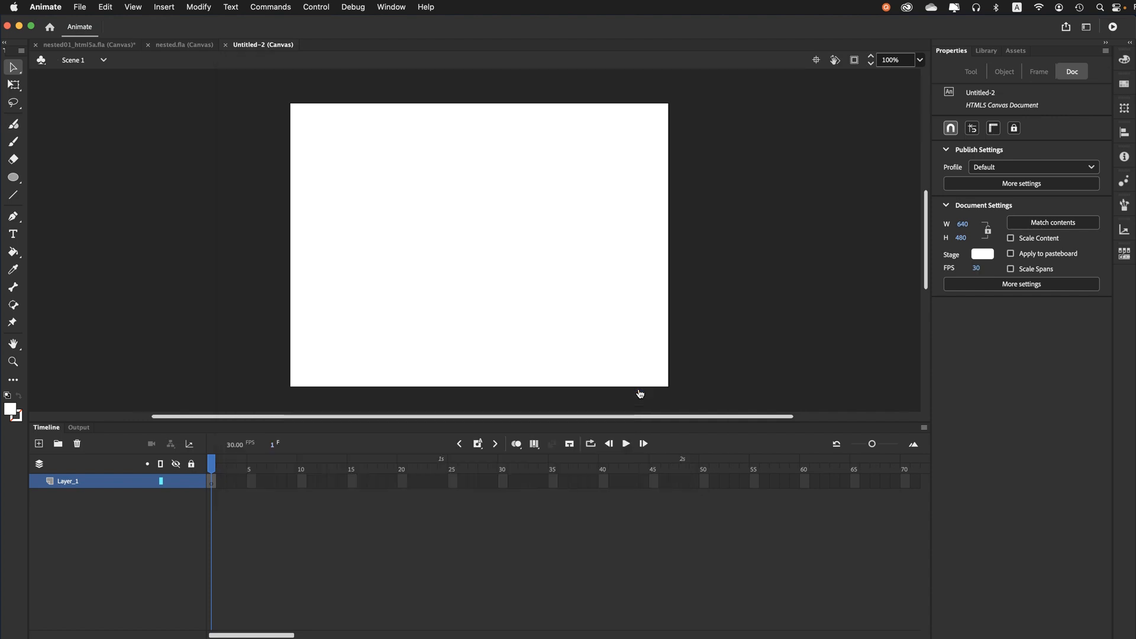
- Save the new document in the Animate exercise folder, named with the author's surname followed by _03
left_click(80, 7)
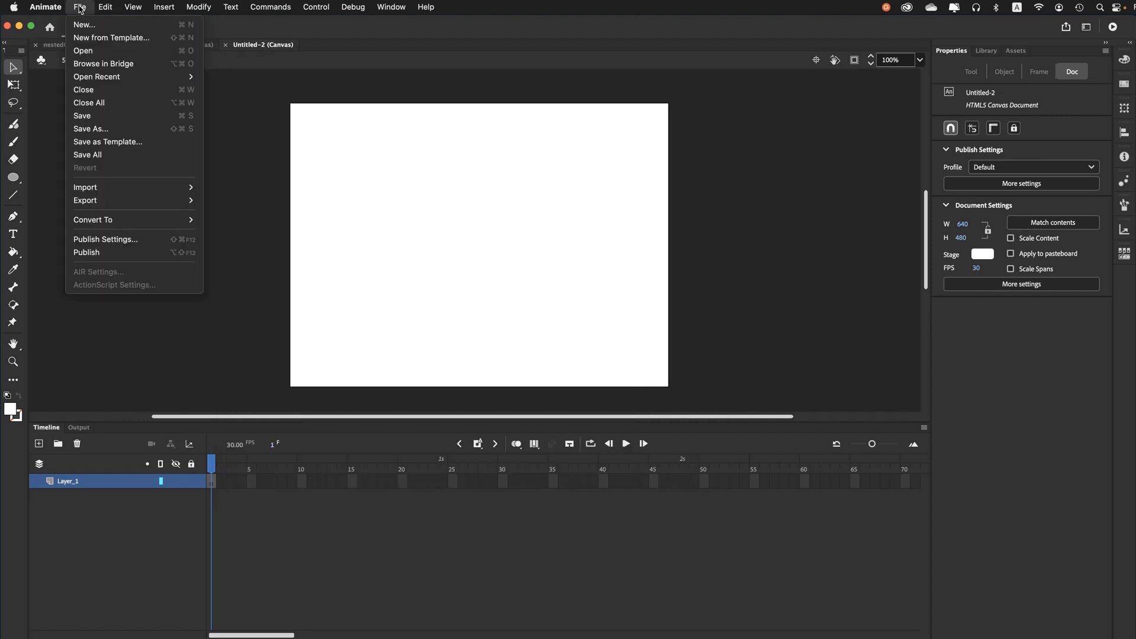
left_click(89, 115)
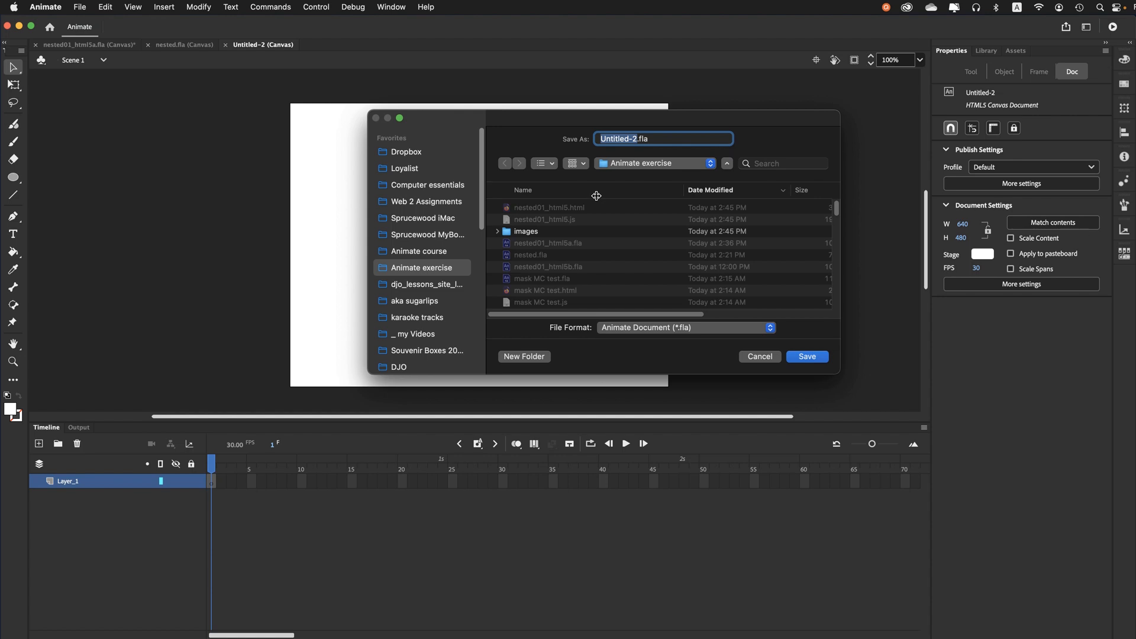
type("neste")
key("BackSpace")
key("BackSpace")
key("BackSpace")
key("BackSpace")
key("BackSpace")
type("ouellette_03")
left_click(803, 357)
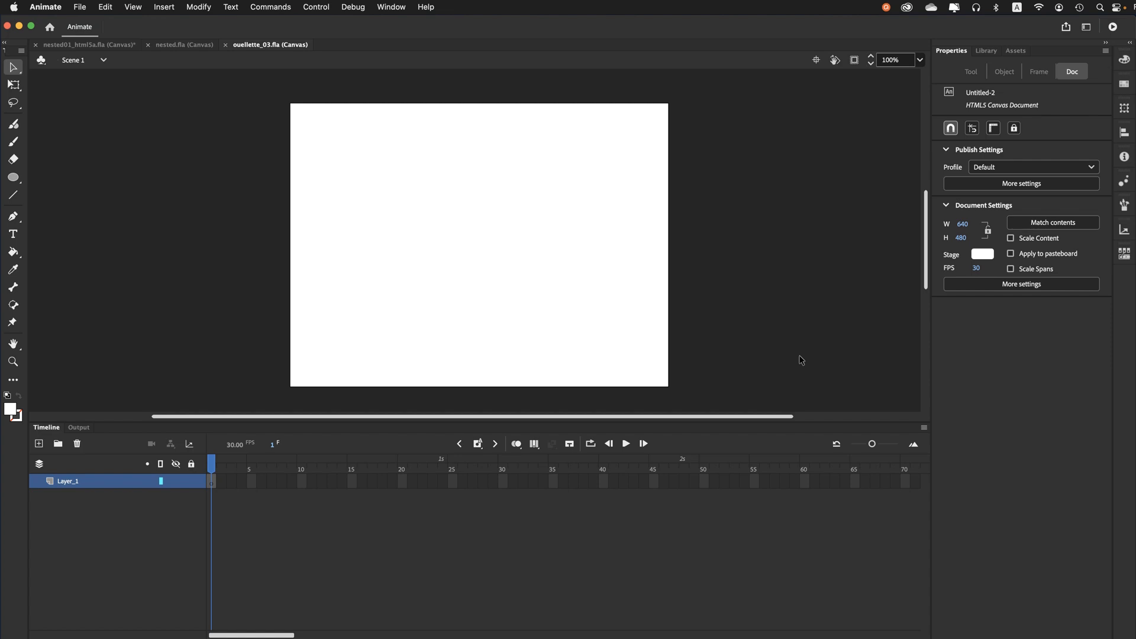
- Fit the stage in the window and set the stage color to orange
left_click(924, 60)
left_click(921, 60)
left_click(930, 78)
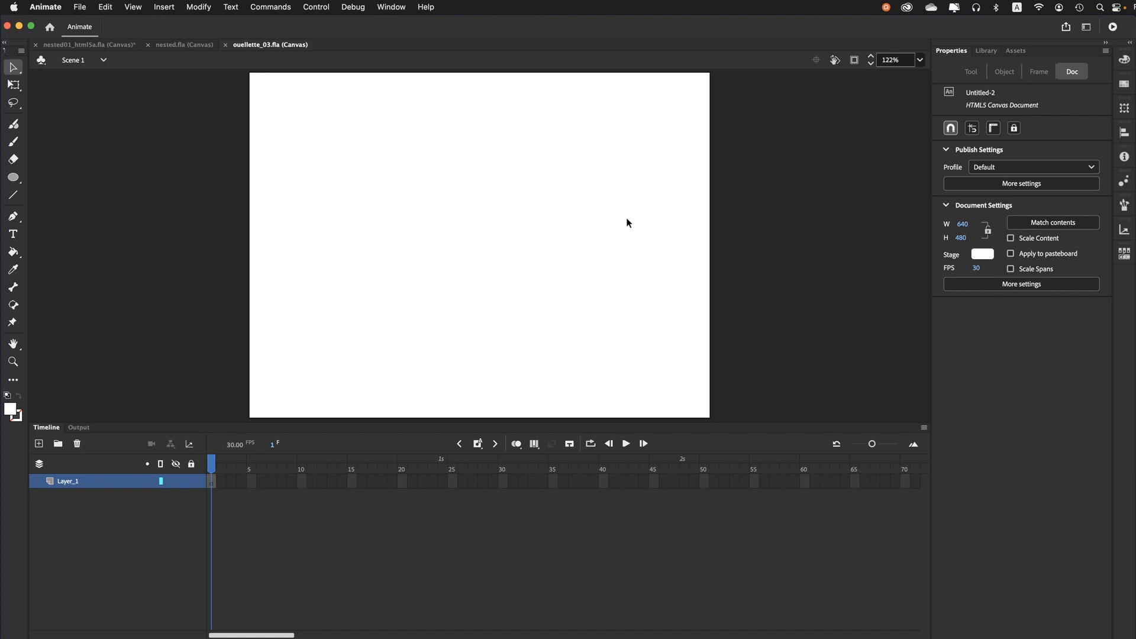
left_click(983, 256)
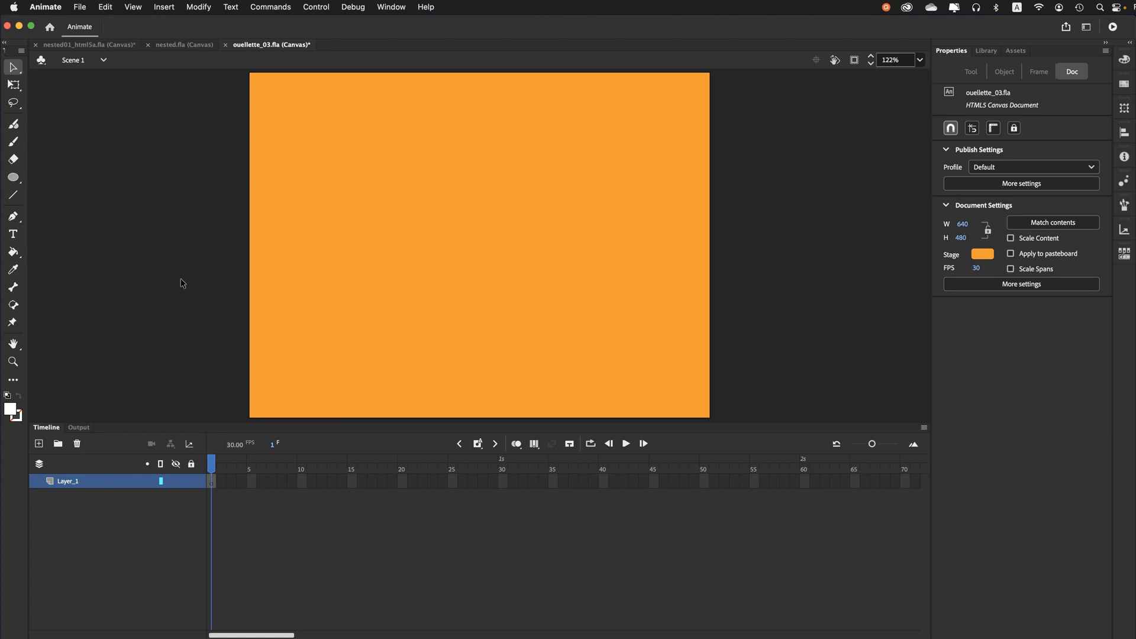
- Rename Layer_1 in the main timeline as actions
double_click(69, 482)
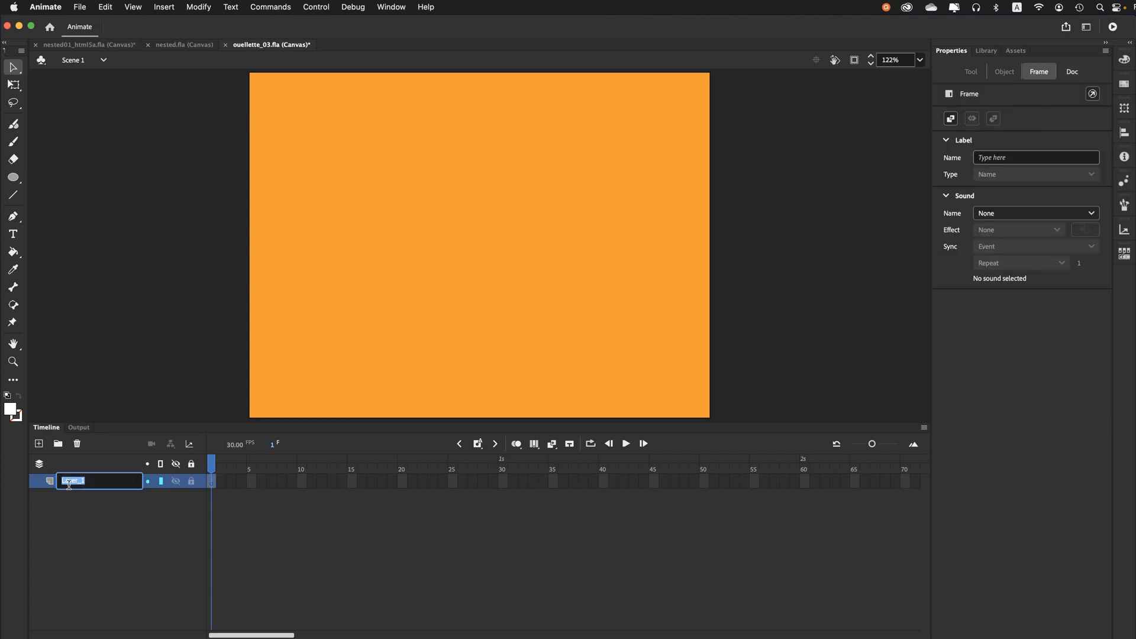
type("actions")
key("Return")
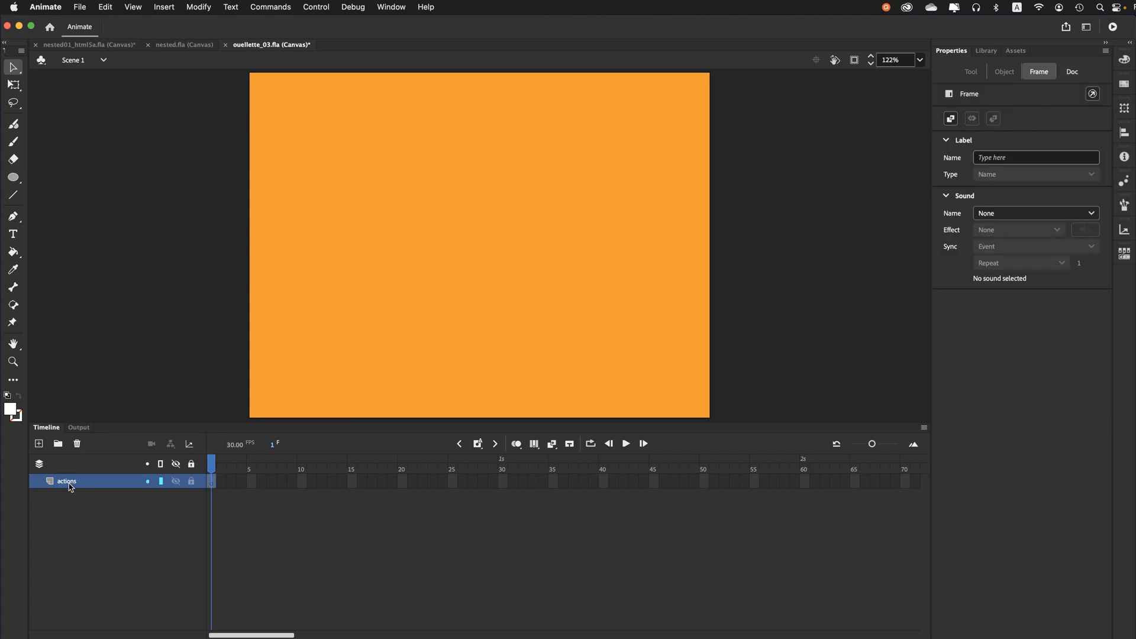
- Add a second layer named content and place it below the actions layer
left_click(39, 443)
double_click(68, 483)
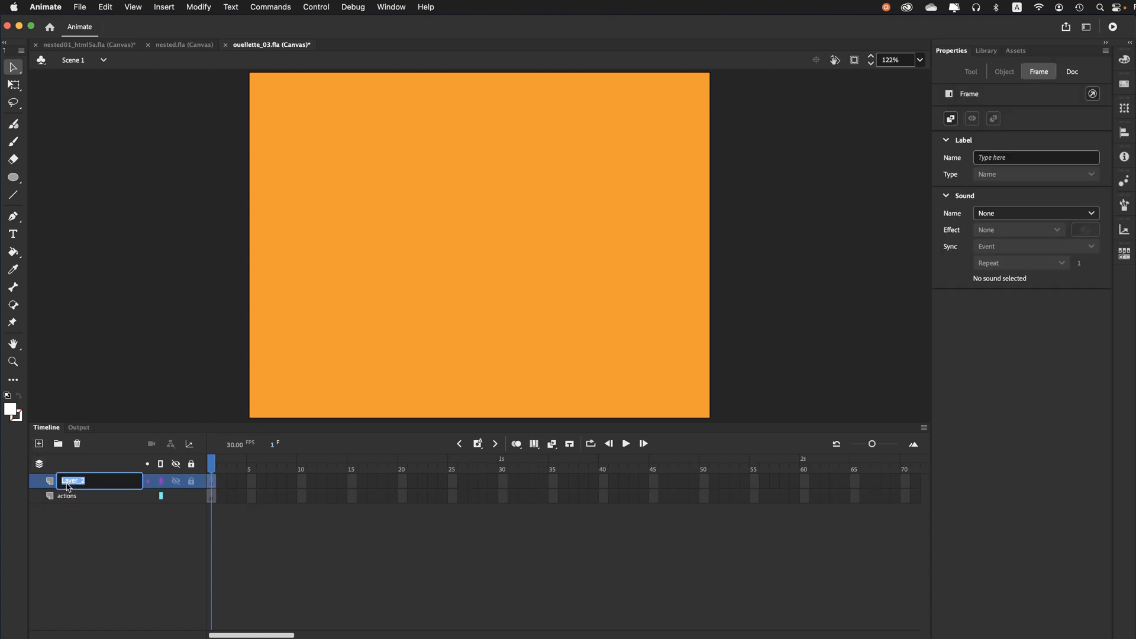
type("con")
key("BackSpace")
key("BackSpace")
key("BackSpace")
key("BackSpace")
key("Return")
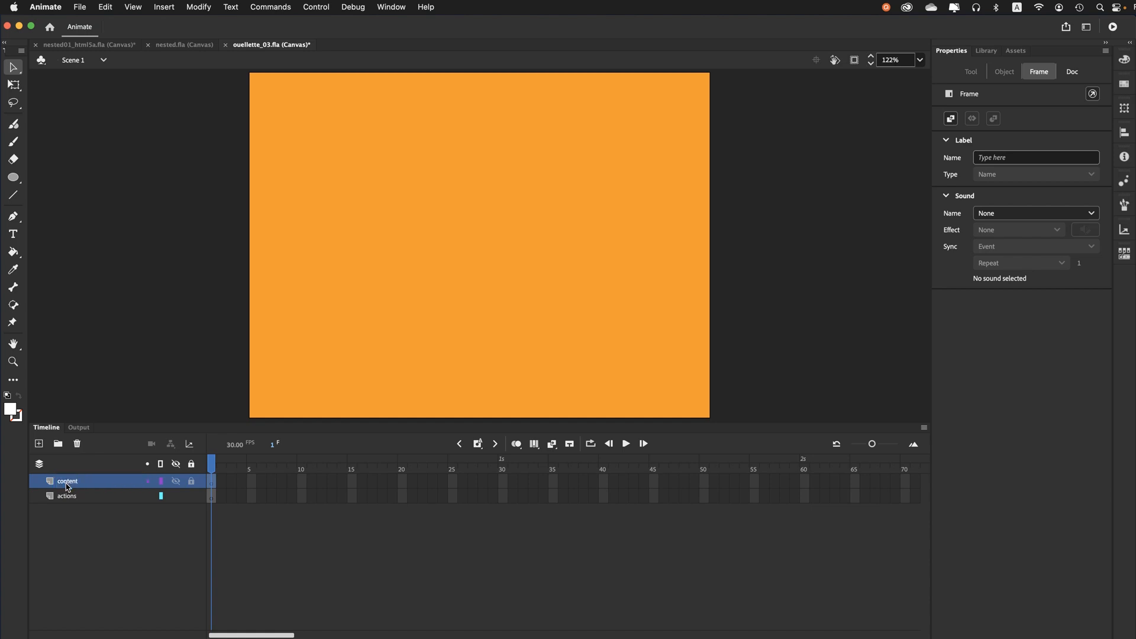
left_click_drag(57, 500, 56, 514)
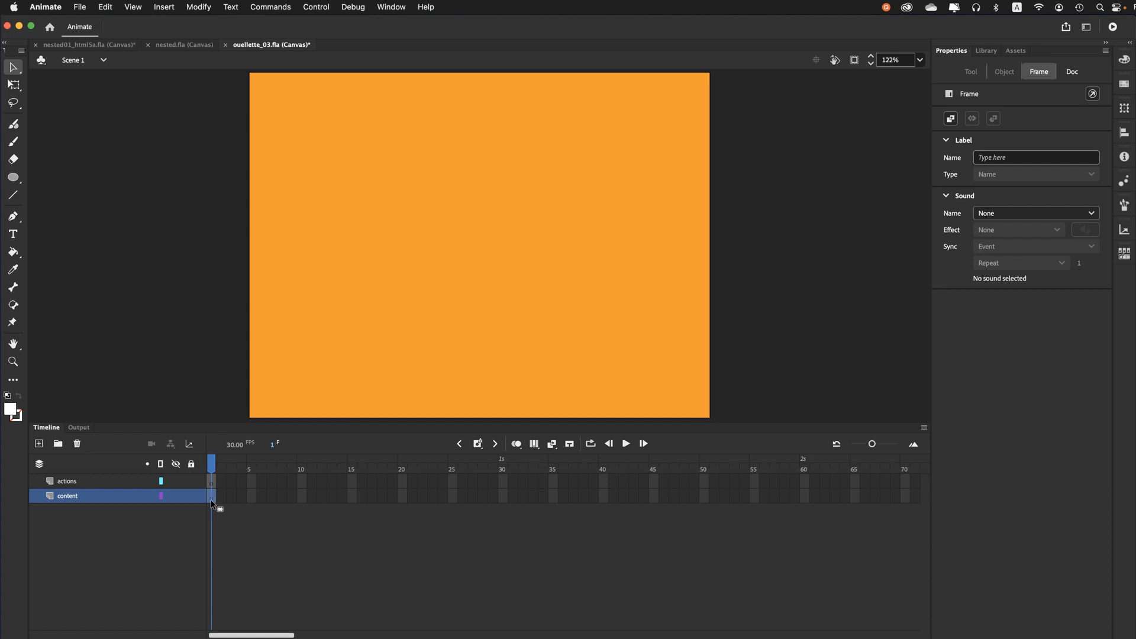
- Draw a circle about 85 px wide with a yellow fill and black stroke on the content layer, slightly above and left of the stage center
left_click(14, 178)
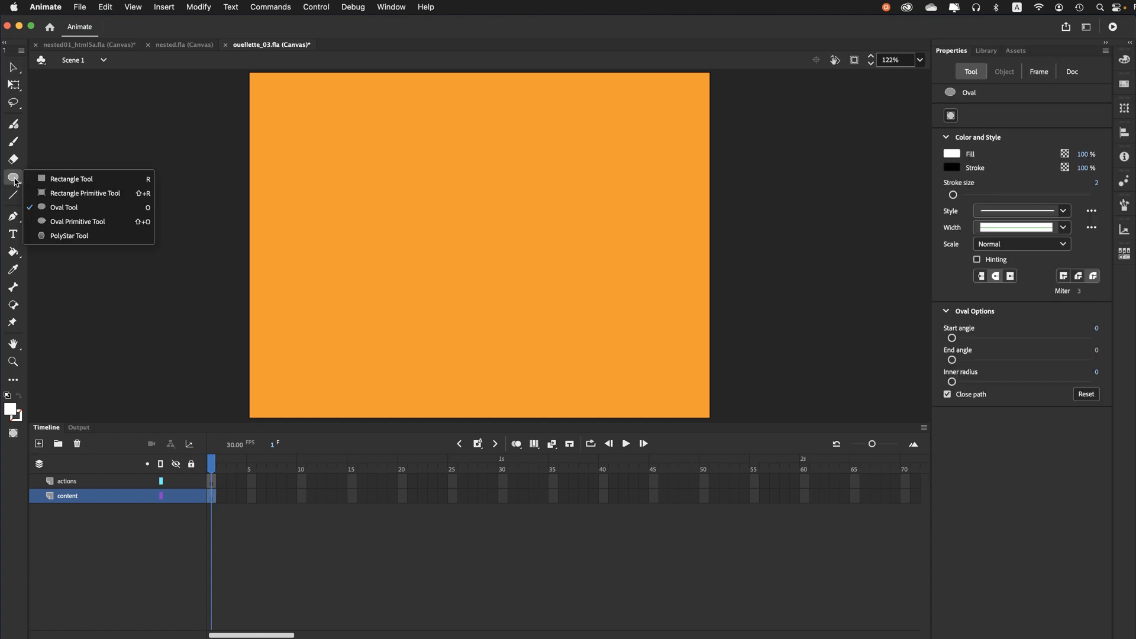
left_click(58, 210)
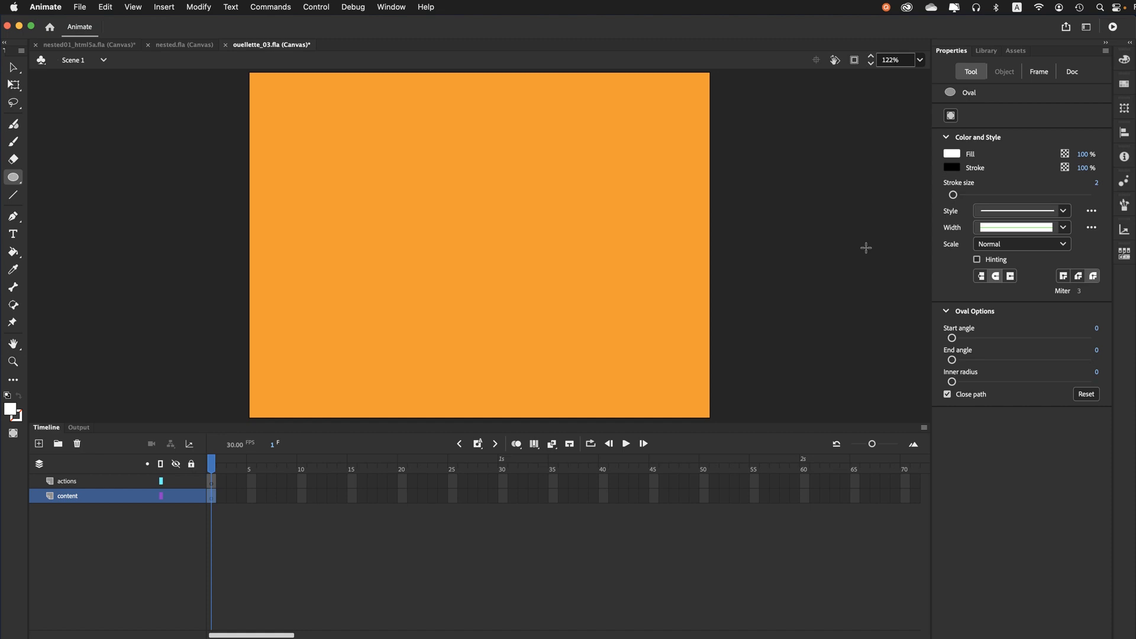
left_click(950, 155)
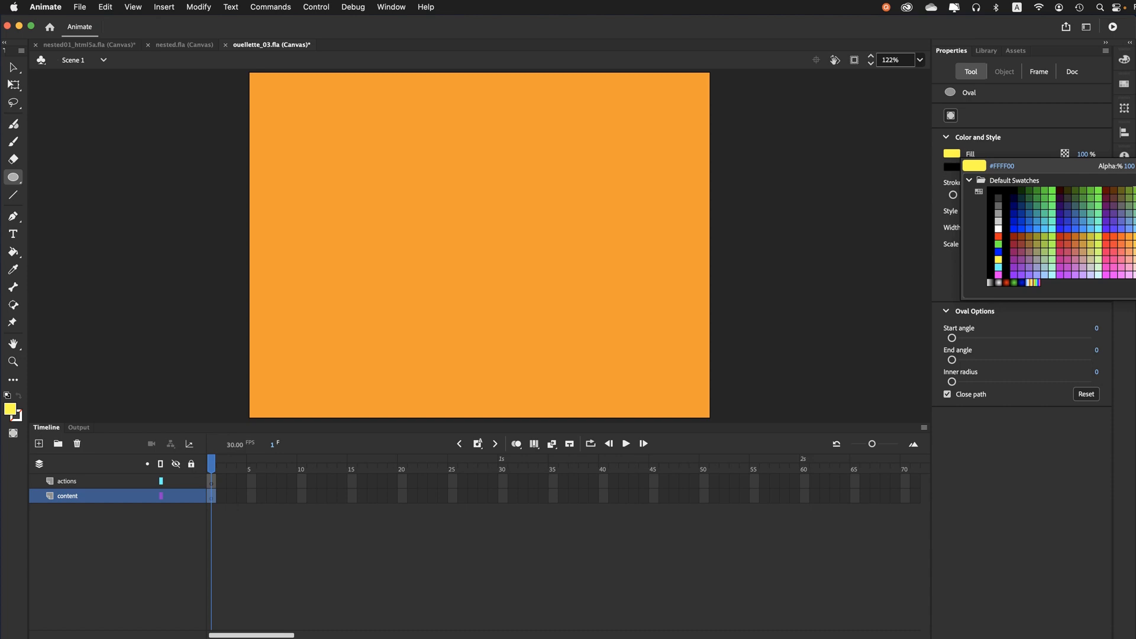
left_click(1135, 236)
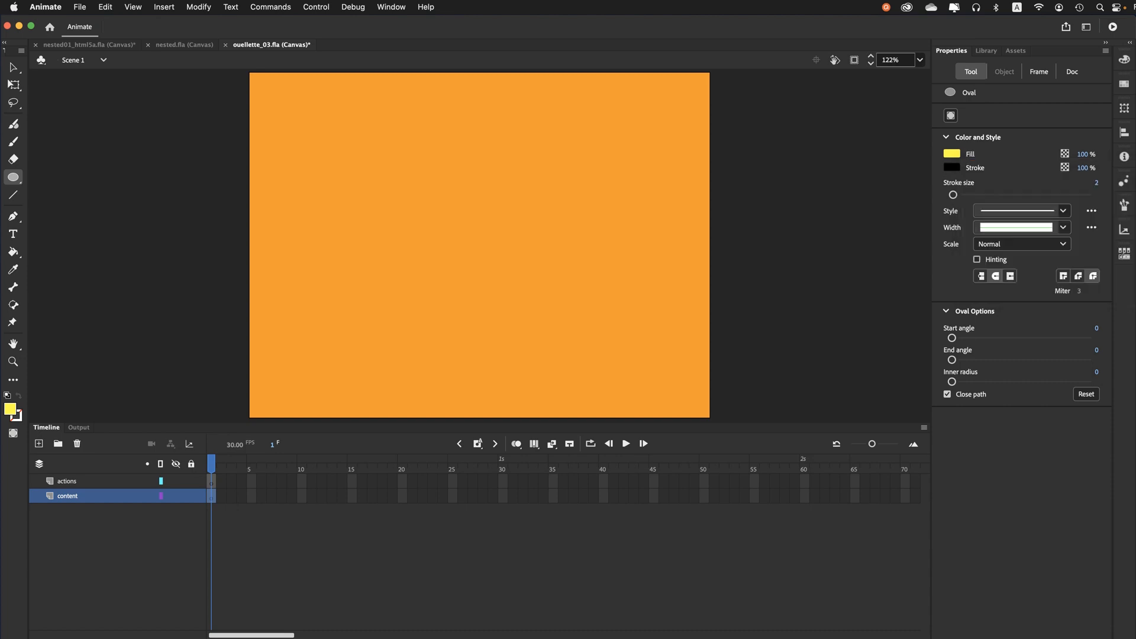
left_click(953, 168)
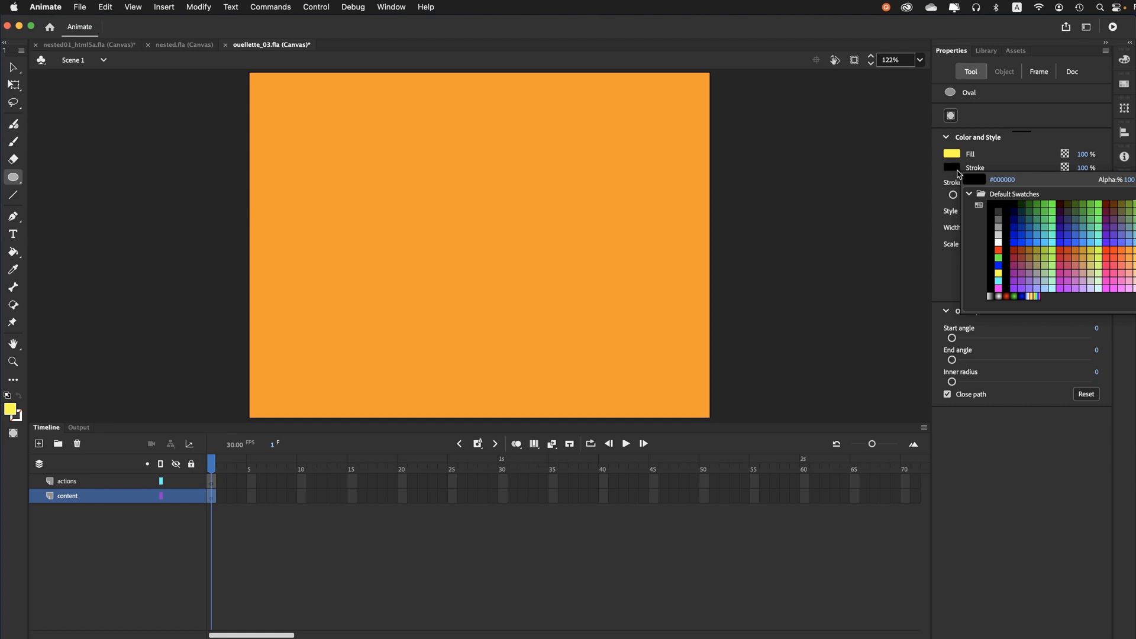
left_click(959, 172)
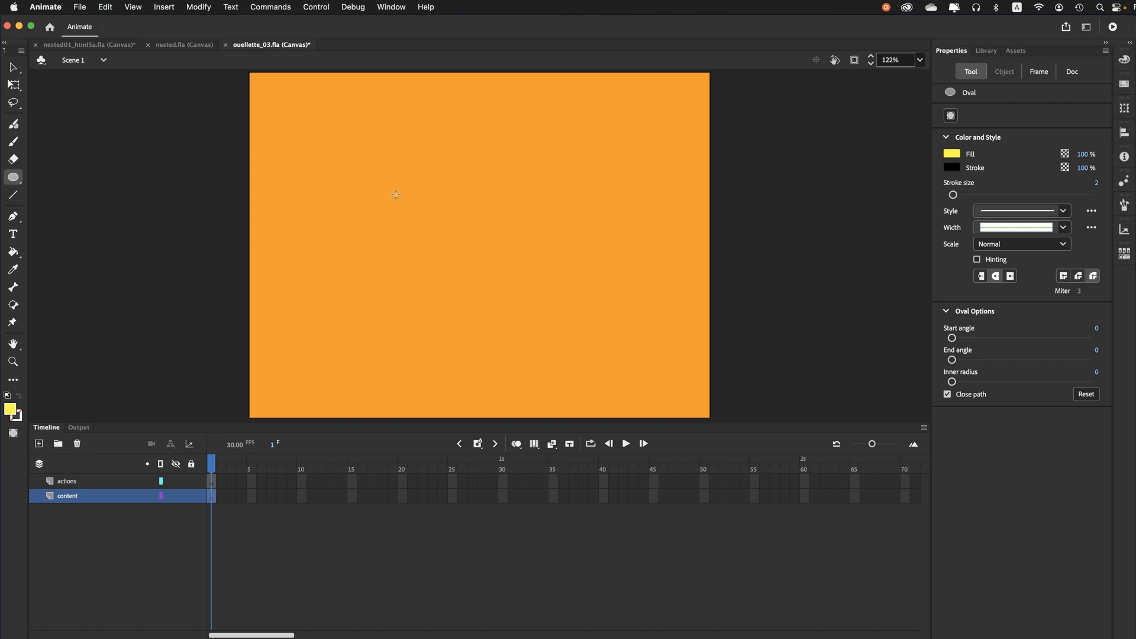
left_click_drag(392, 191, 403, 203)
left_click_drag(414, 225, 427, 254)
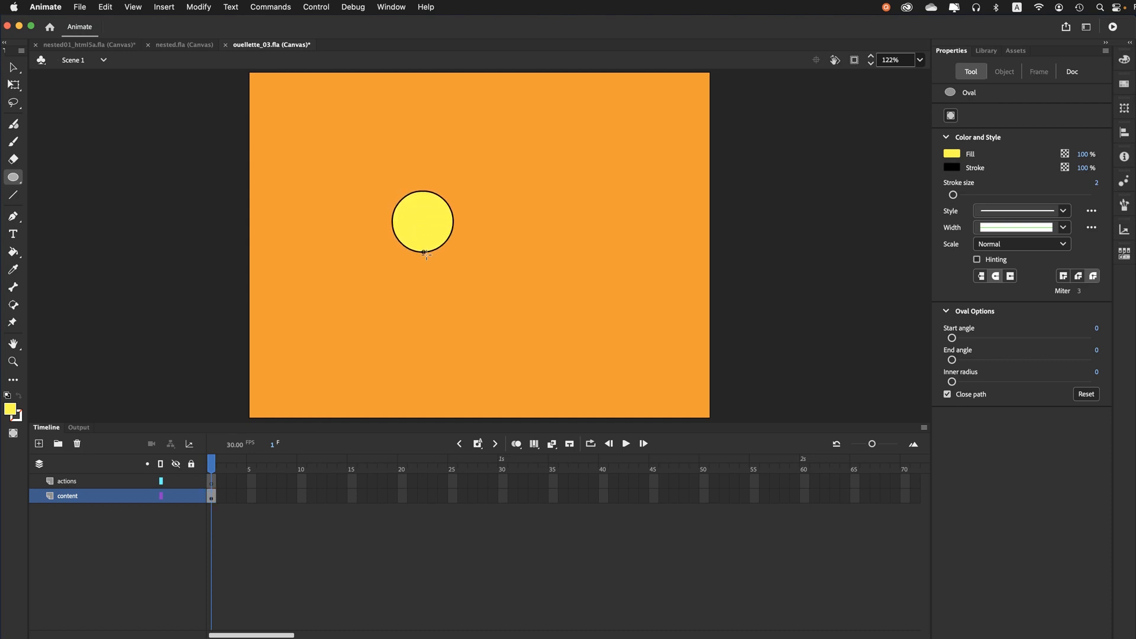
- Select the whole yellow circle with its outline and set the stroke size to 4
left_click(13, 66)
double_click(407, 217)
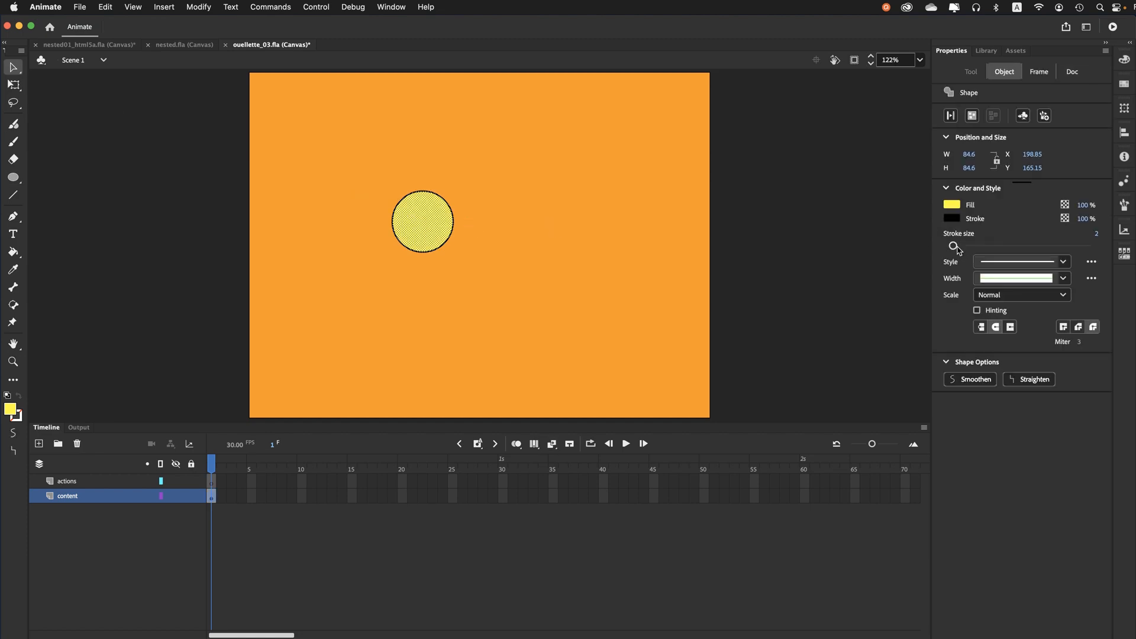
left_click_drag(956, 247, 953, 248)
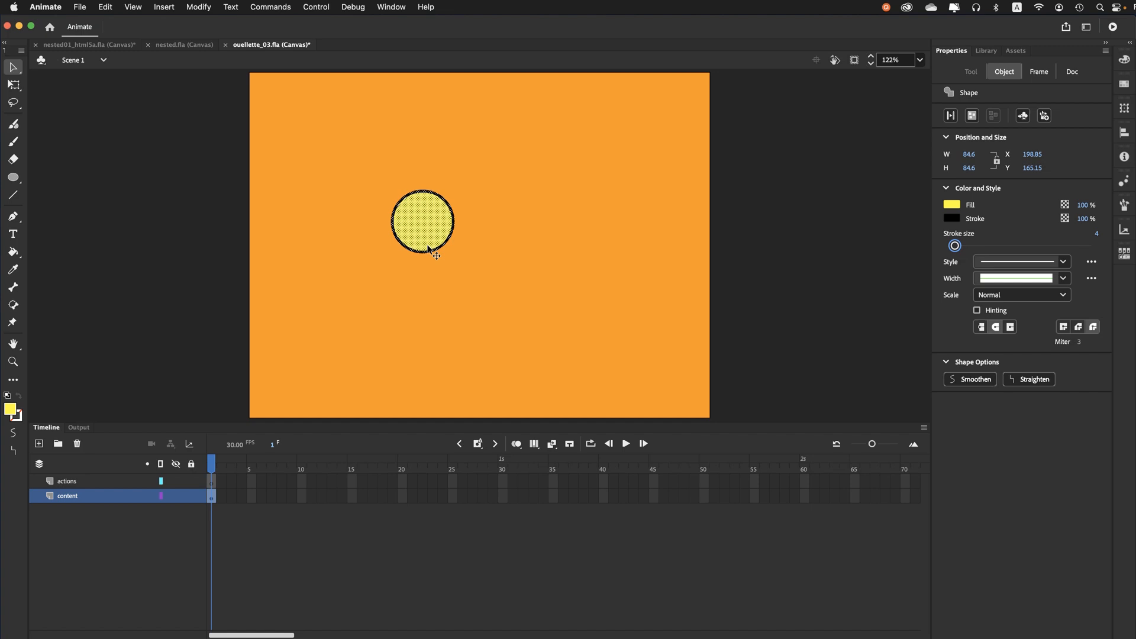
- Convert the selected circle to a Movie Clip symbol named sun
left_click(195, 8)
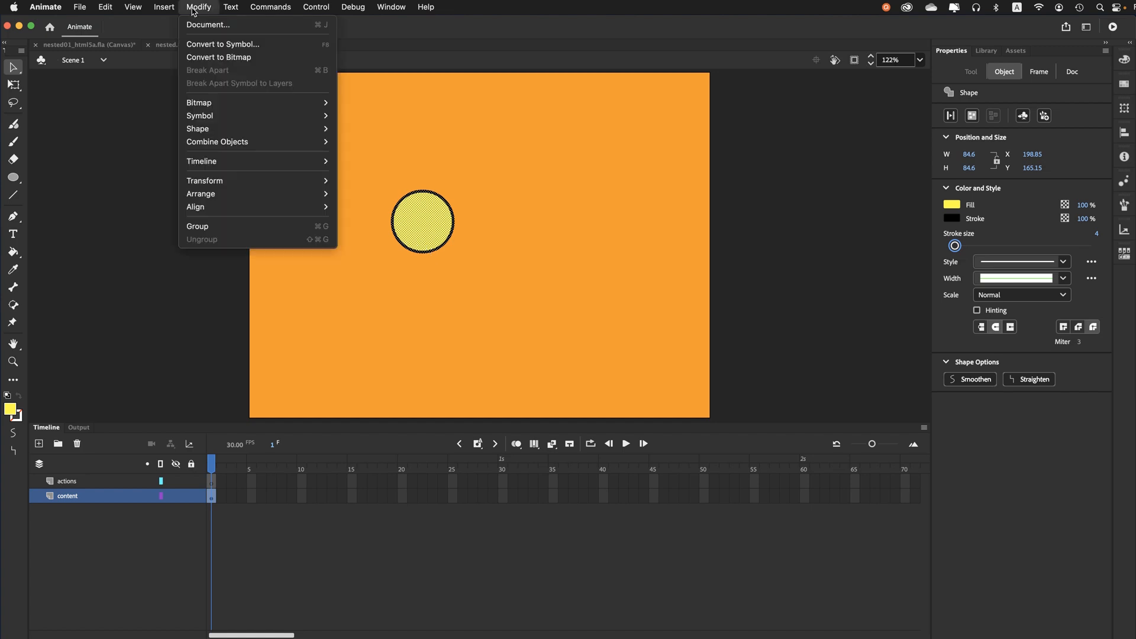
left_click(194, 44)
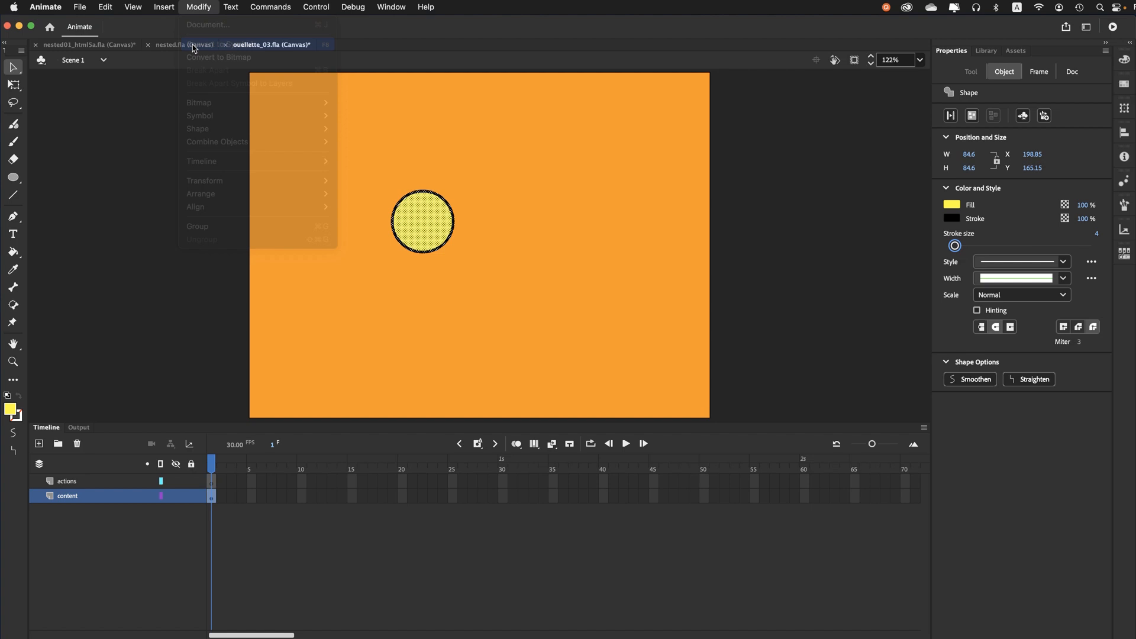
left_click(498, 197)
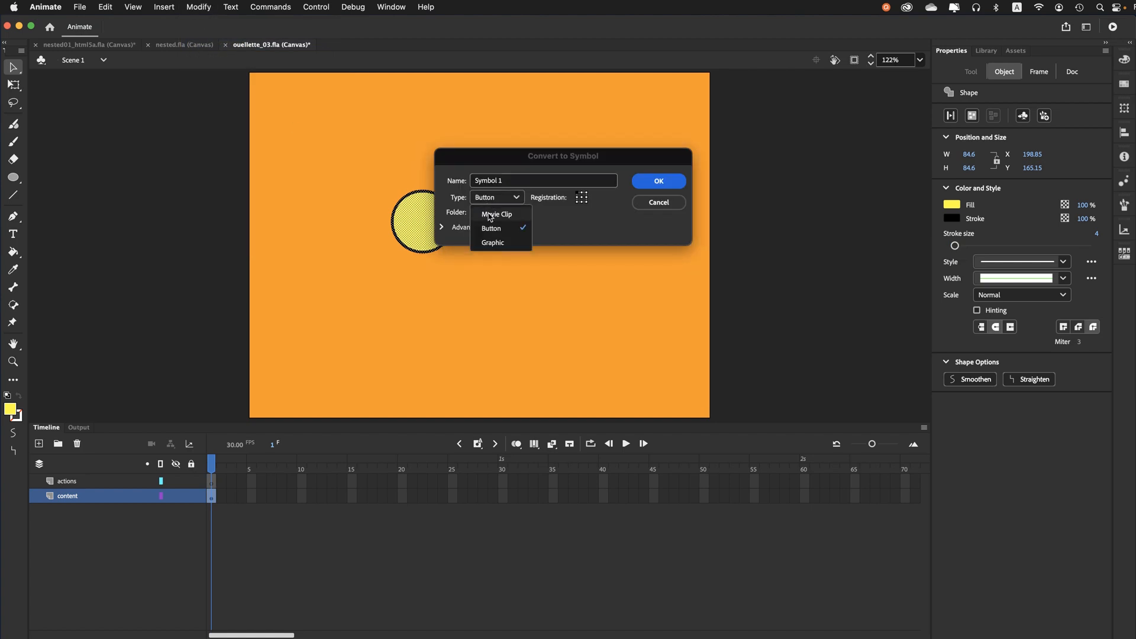
left_click(494, 212)
left_click_drag(508, 183, 435, 175)
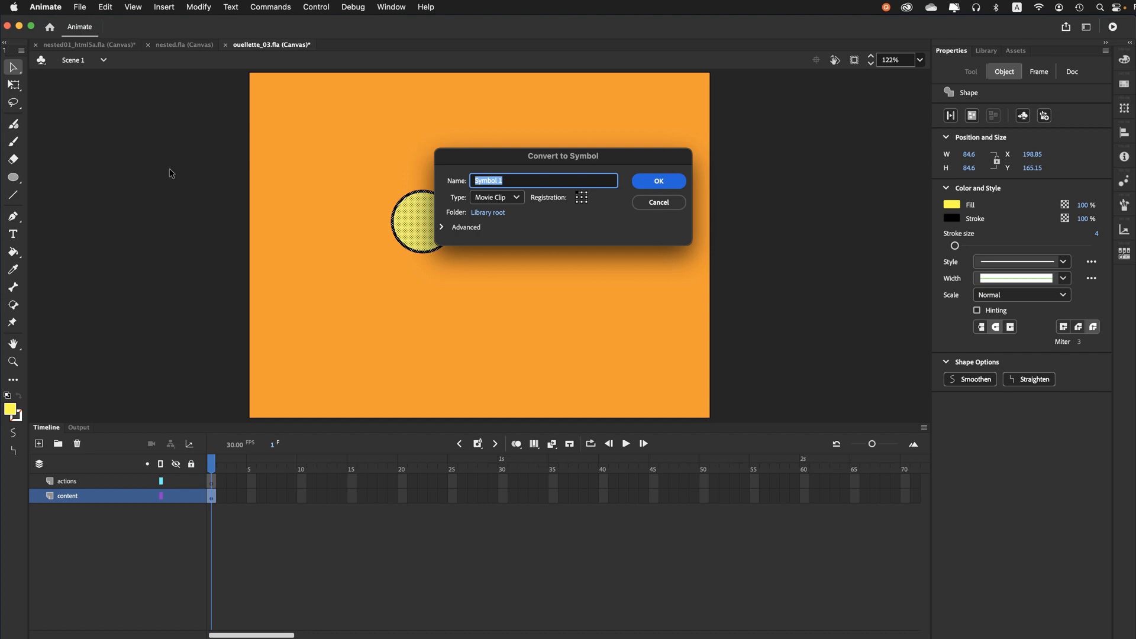
type("sun")
left_click(656, 184)
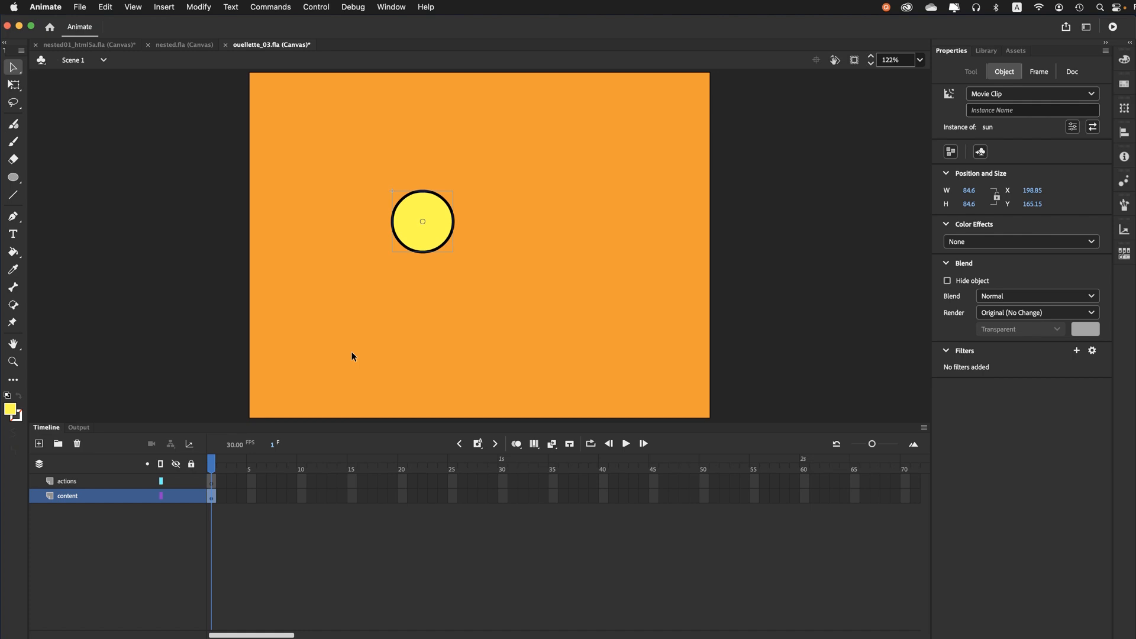
- Enter the sun movie clip for editing and rename its Layer_1 as sun
double_click(410, 249)
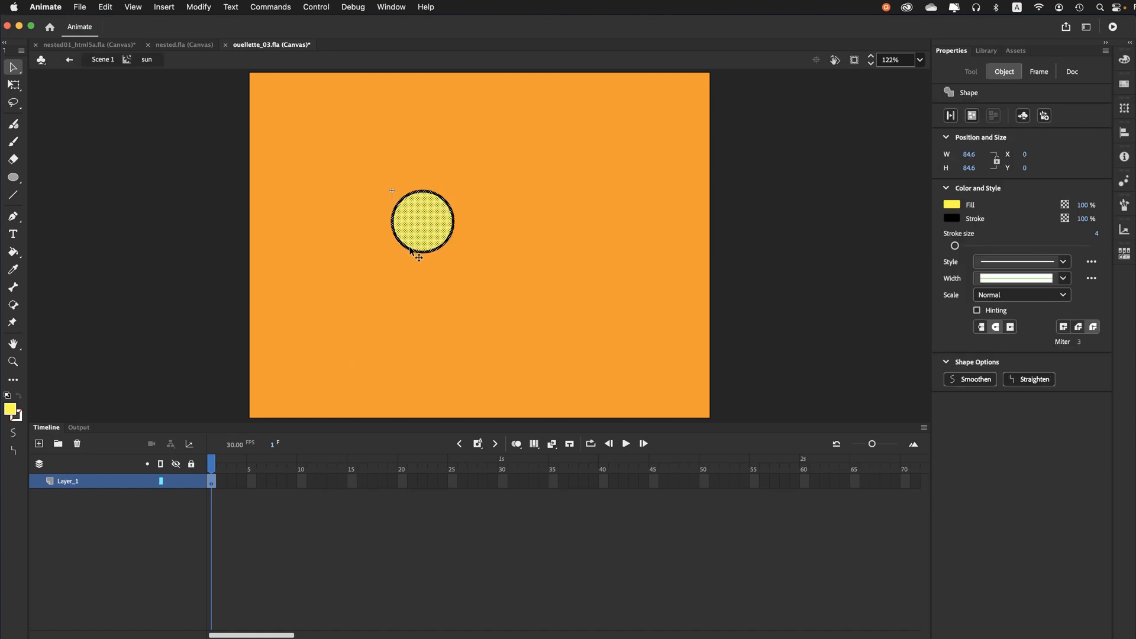
left_click(73, 487)
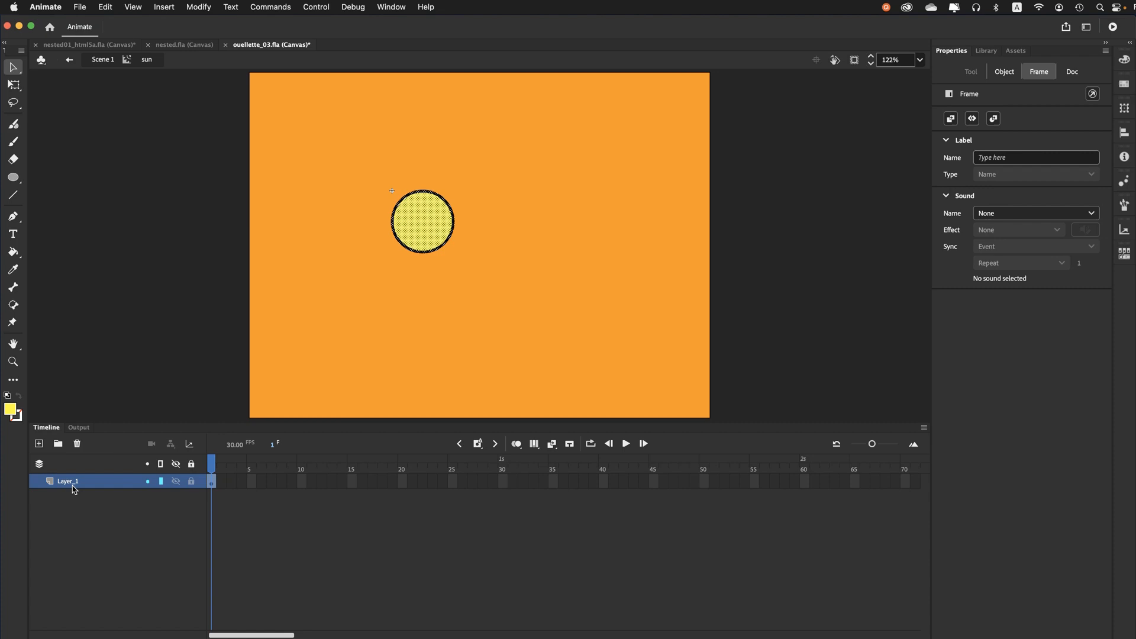
double_click(68, 481)
type("sun")
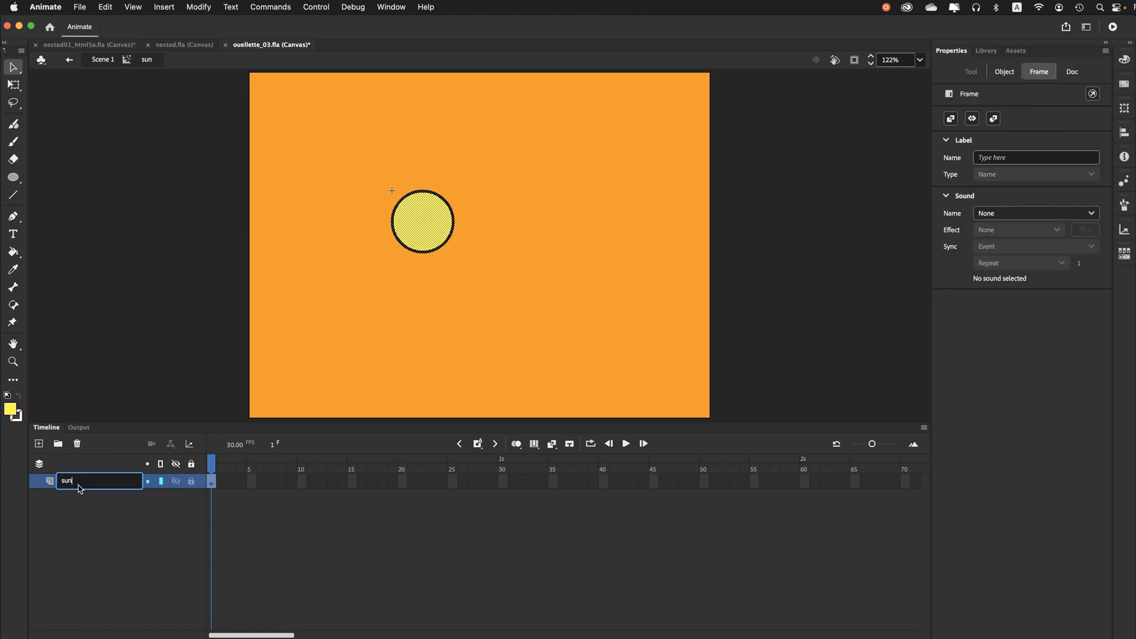
key("Return")
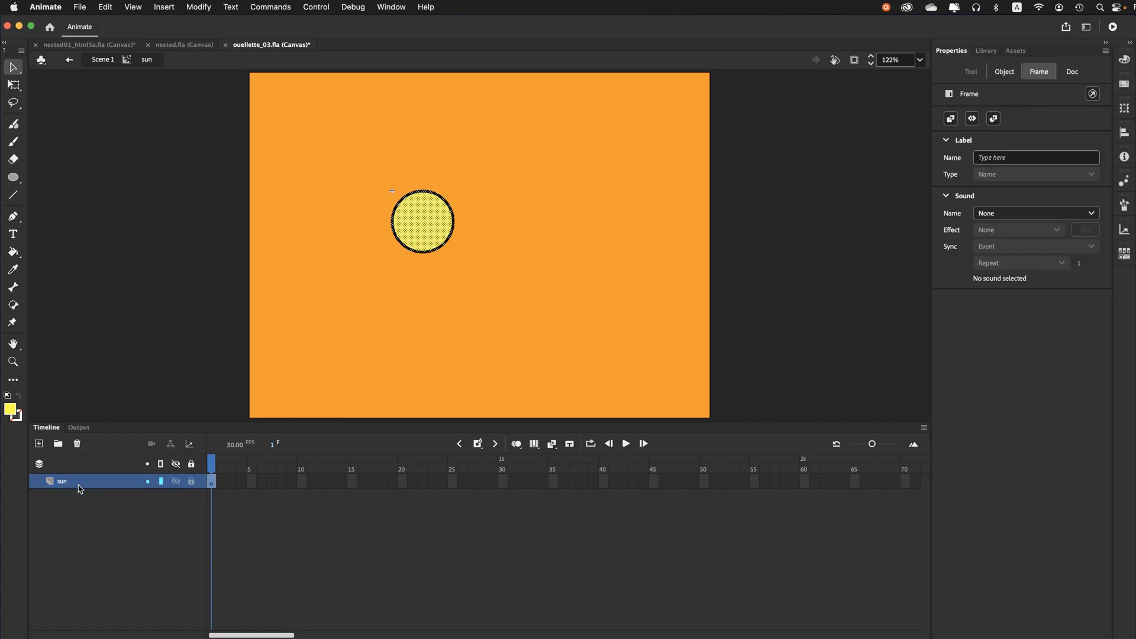
- Add a new layer above the sun layer and name it moon
left_click(39, 443)
double_click(63, 482)
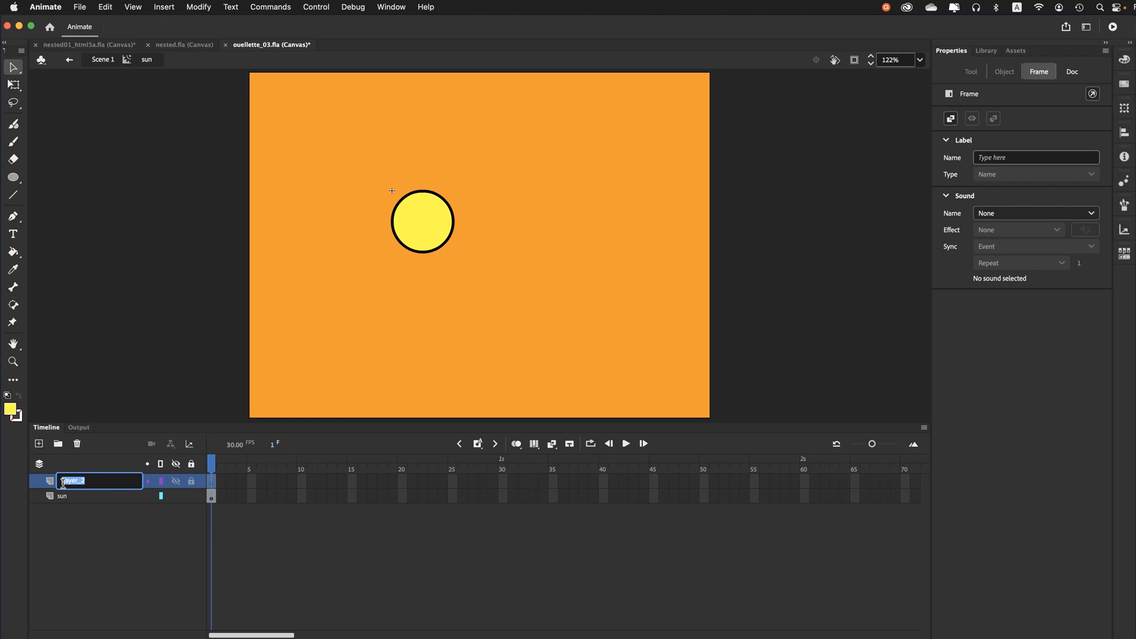
type("moon")
key("Return")
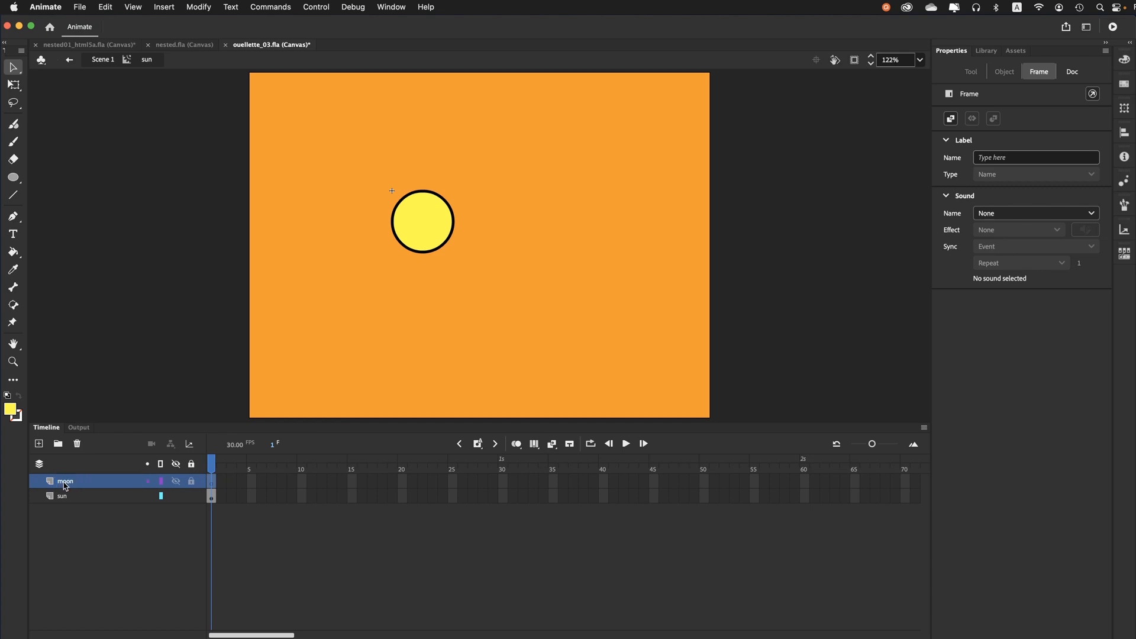
- Rename the moon layer as earth
left_click(13, 179)
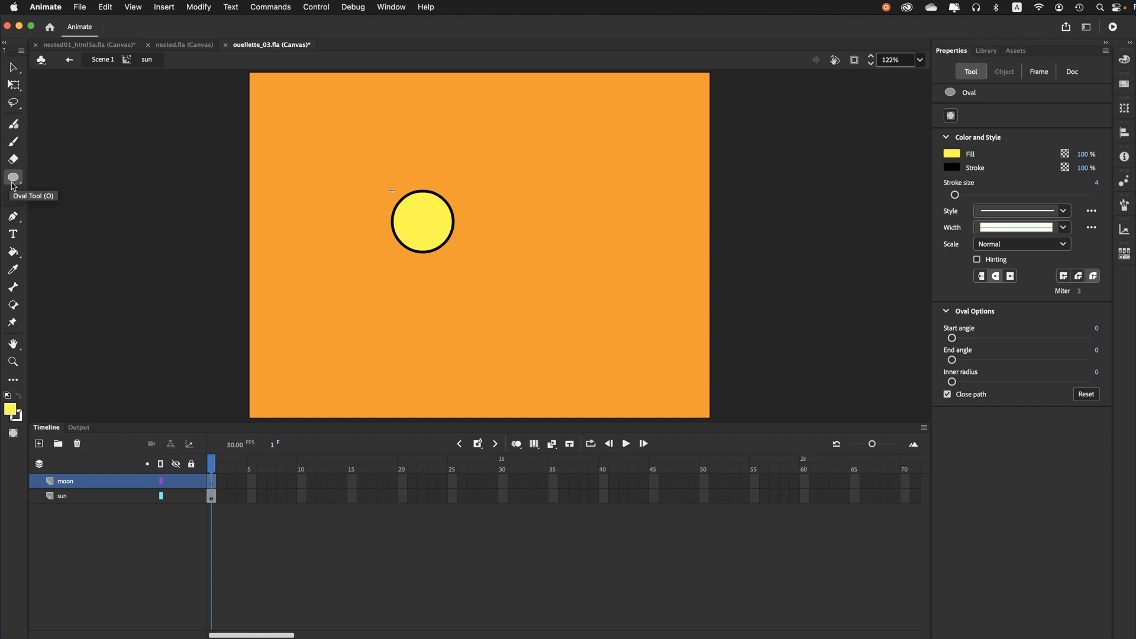
left_click(65, 482)
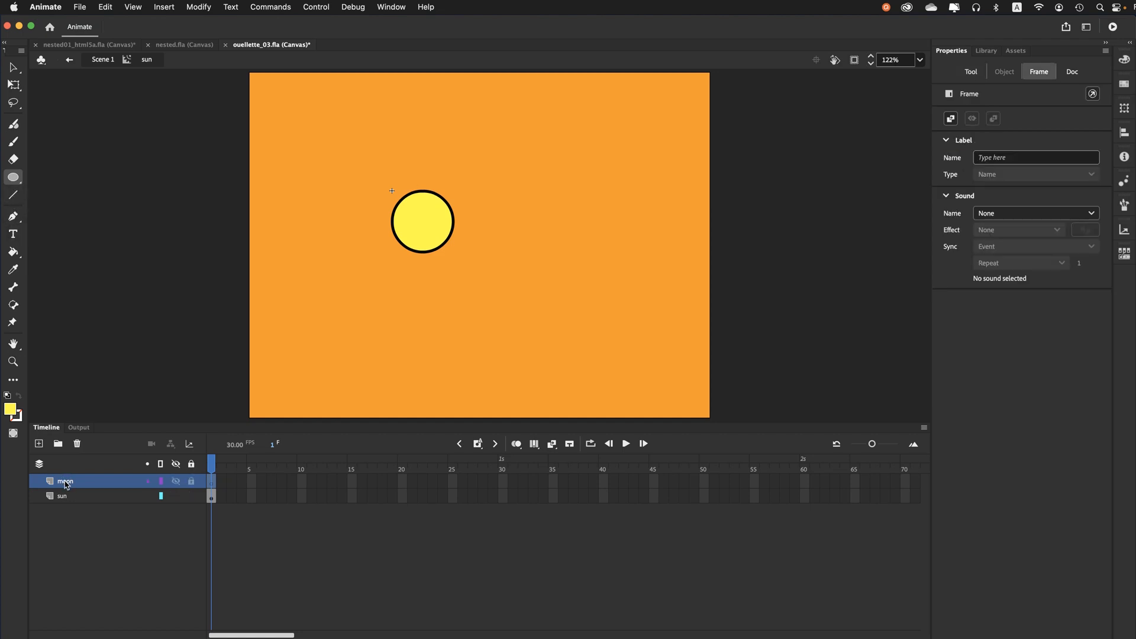
double_click(65, 482)
type("earth")
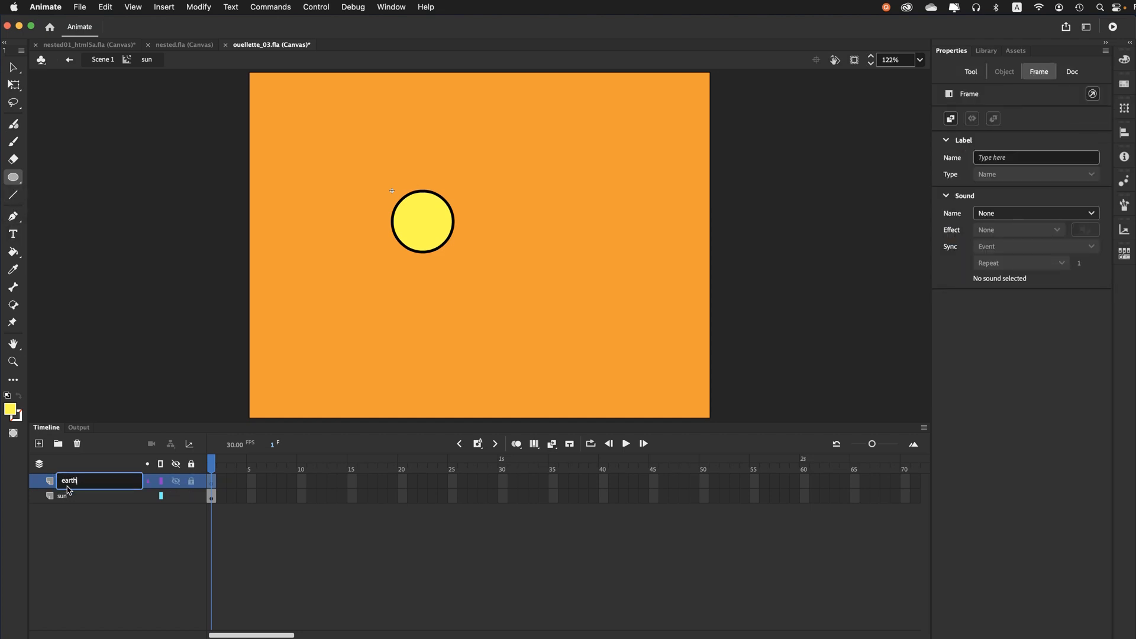
key("Return")
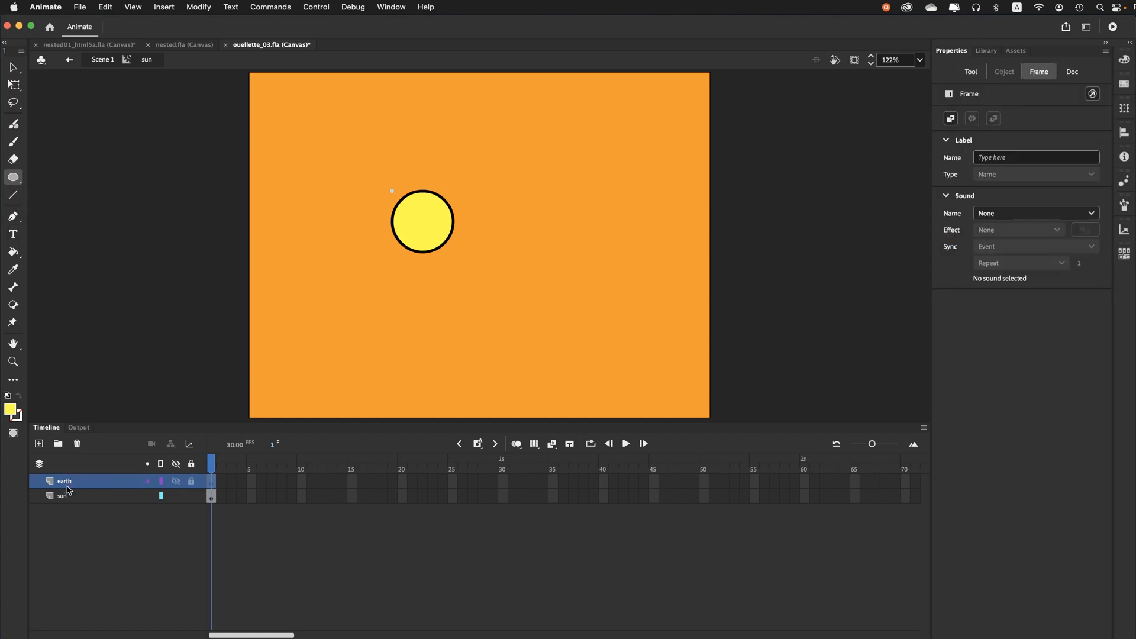
- Draw a circle about 48 px wide with a blue fill on the earth layer, to the right of the yellow sun
left_click(14, 177)
left_click(10, 409)
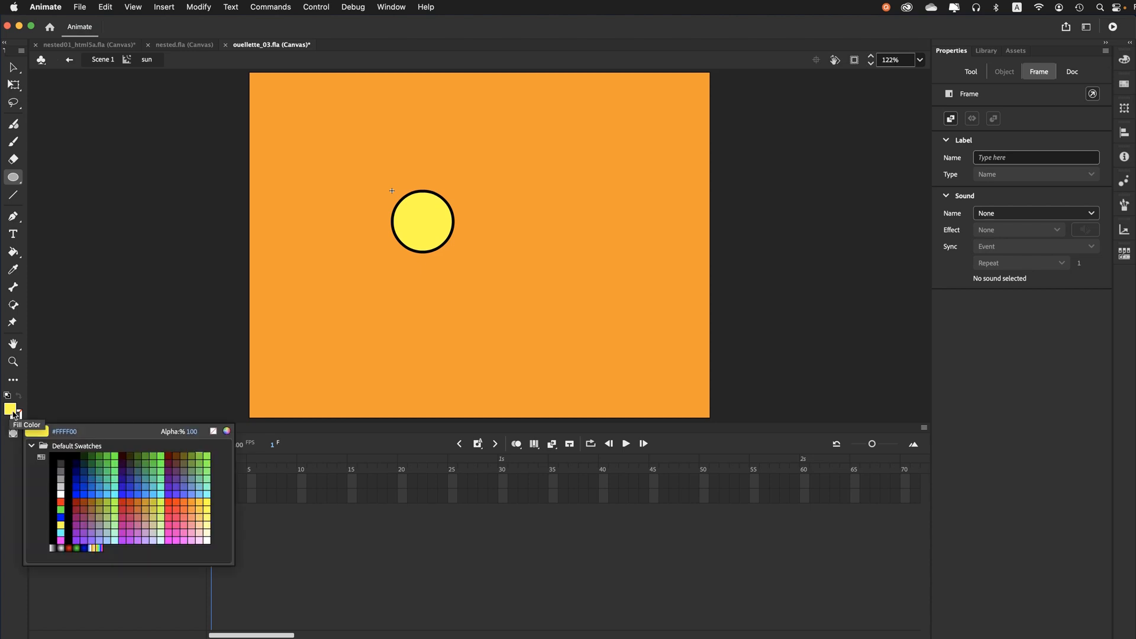
left_click(92, 494)
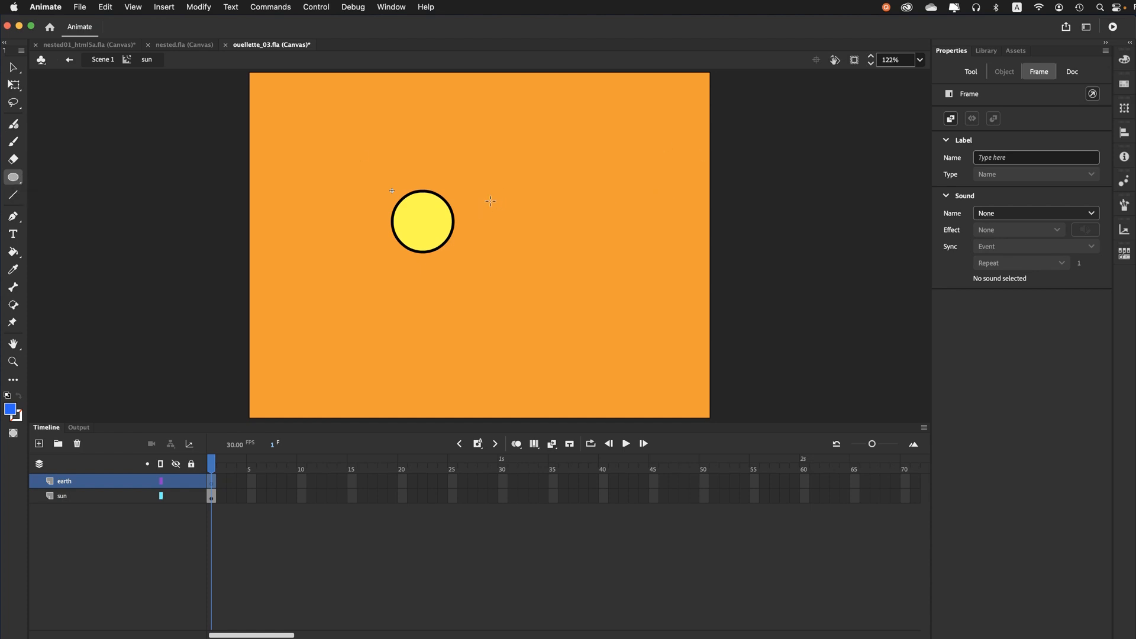
left_click_drag(487, 198, 513, 235)
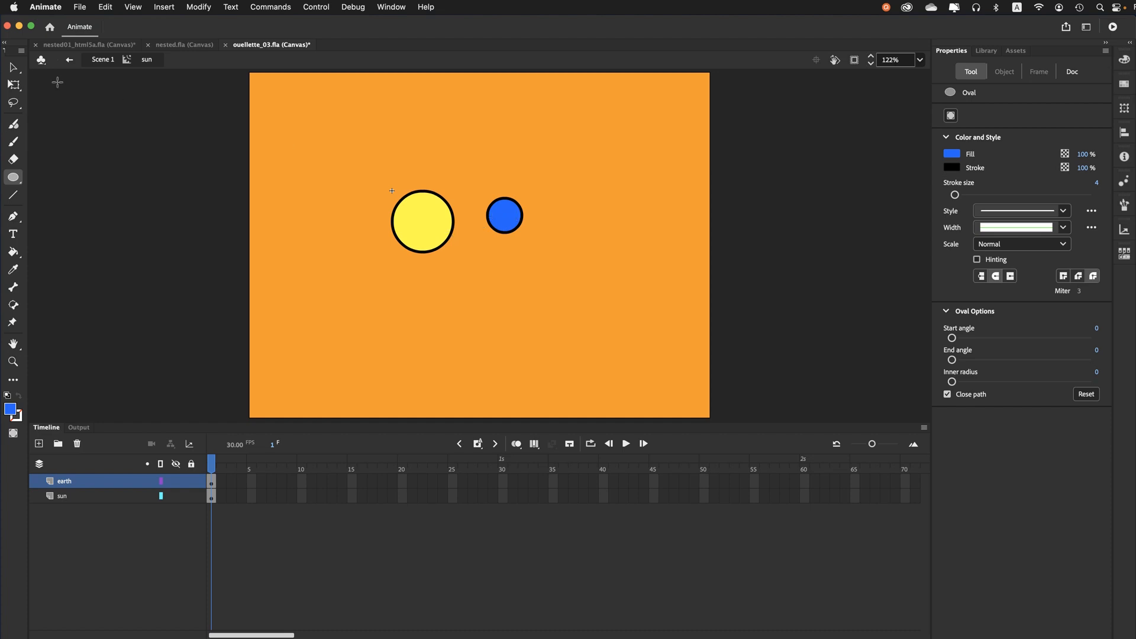
- Select the whole blue circle with its outline and convert it to a Movie Clip symbol named earth
left_click(17, 71)
left_click(498, 214)
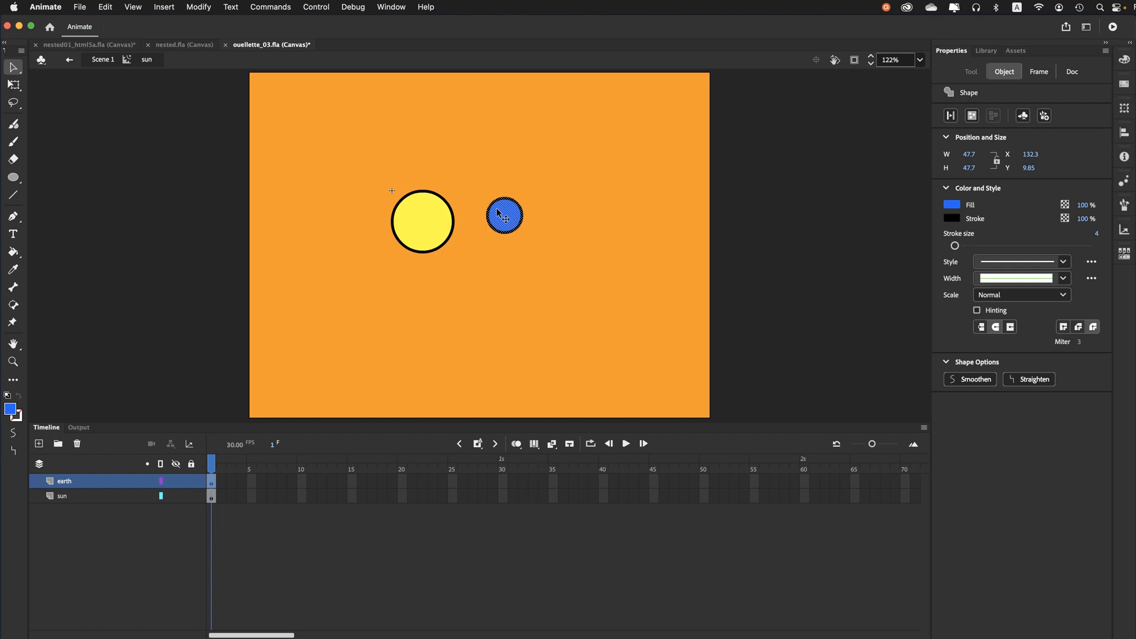
left_click(199, 8)
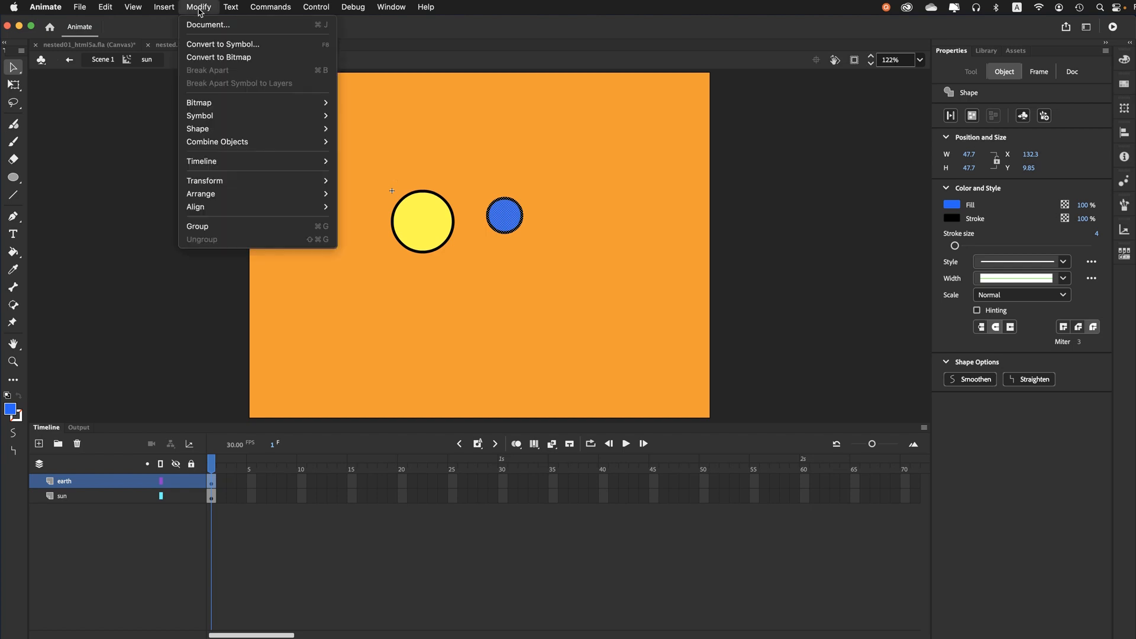
left_click(203, 50)
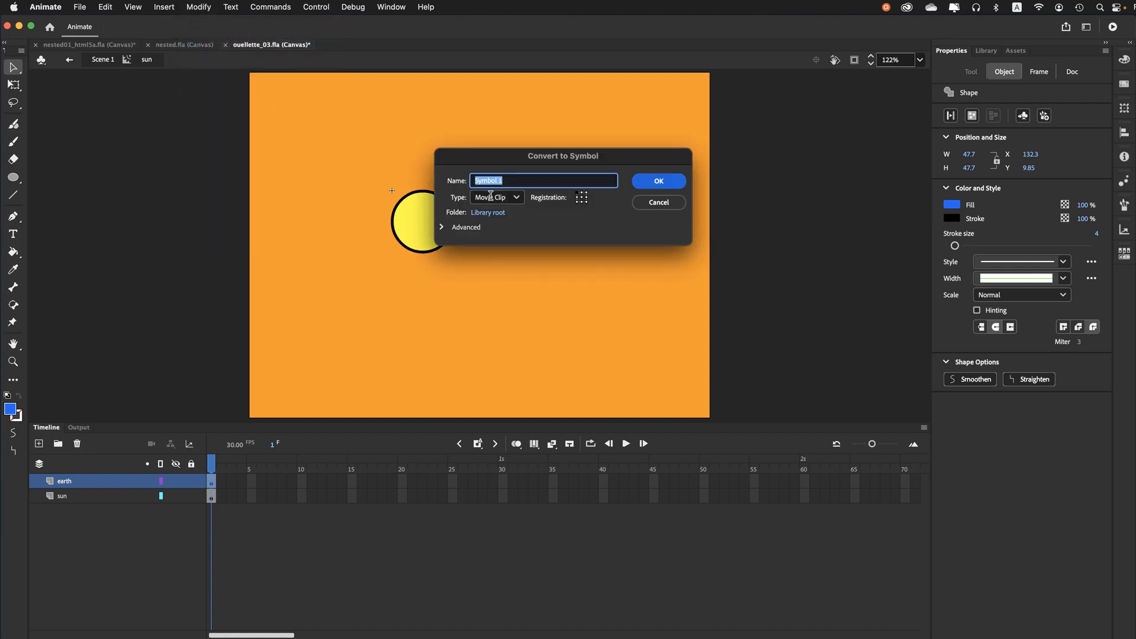
type("earth")
key("Return")
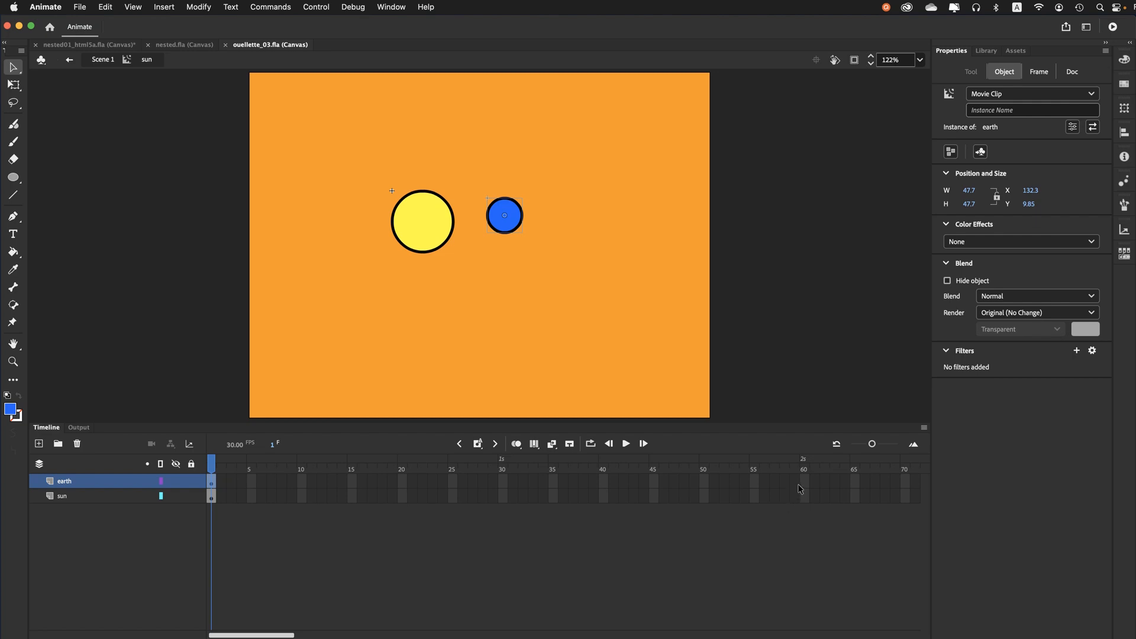
- Extend both the earth and sun layers to frame 60 and return to frame 1
left_click_drag(805, 481, 806, 502)
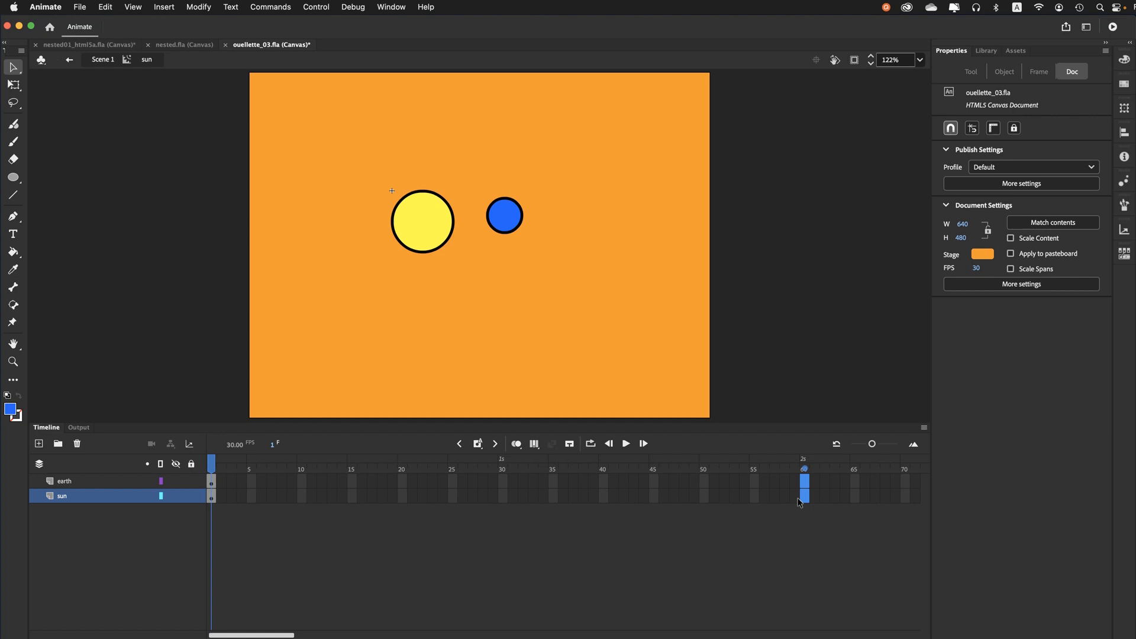
key("F5")
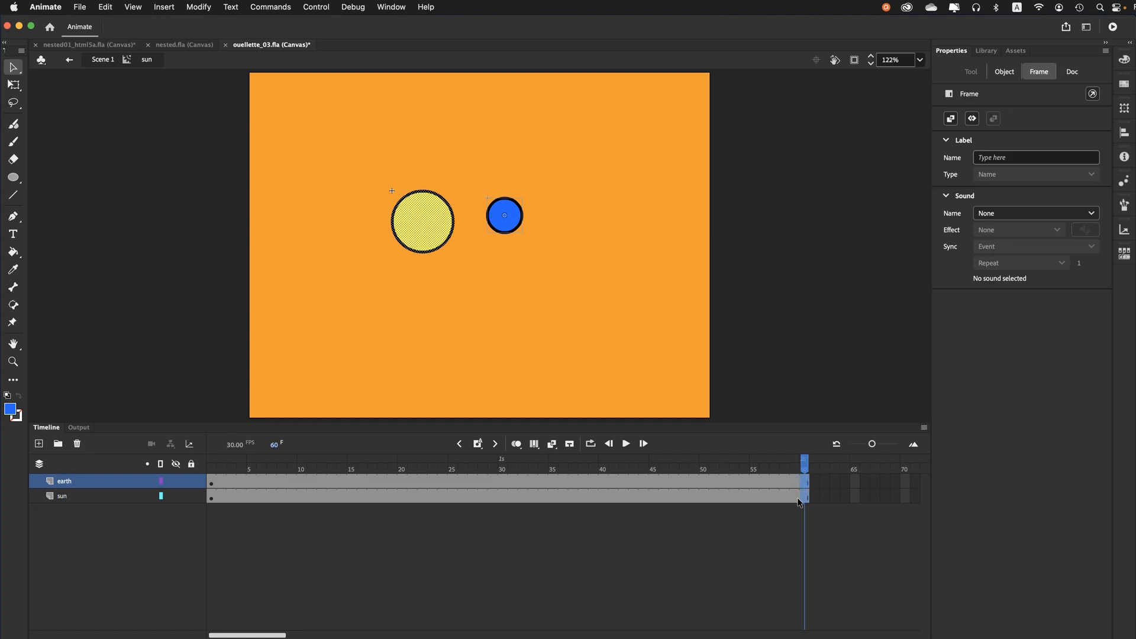
left_click(215, 474)
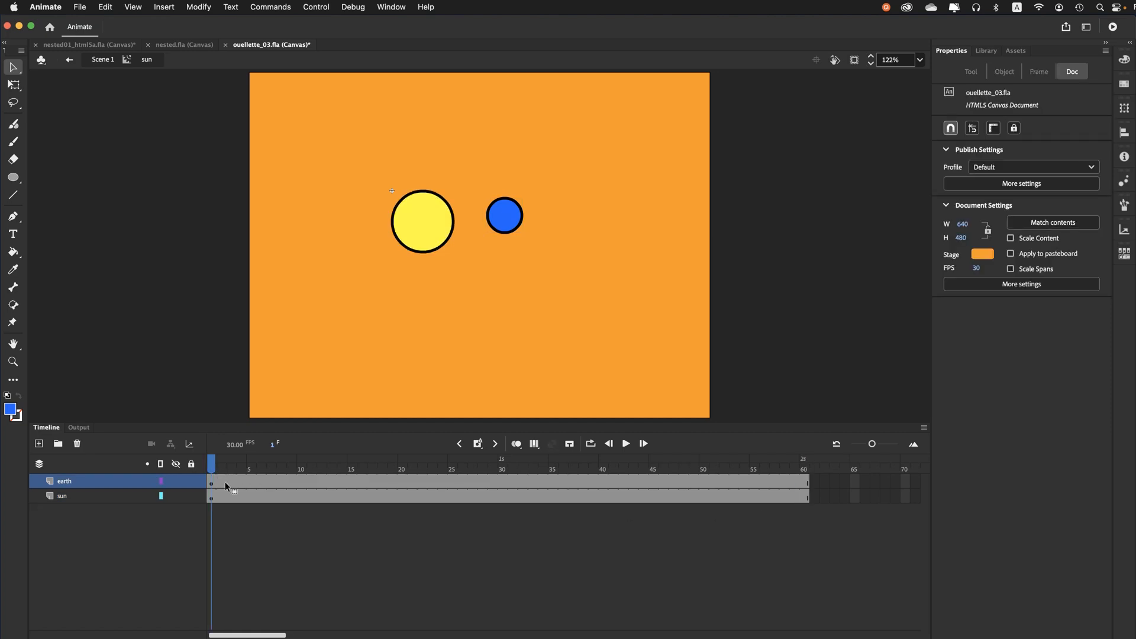
- Create a classic tween on the earth layer from frame 1 and set its rotation to Clockwise
left_click(215, 483)
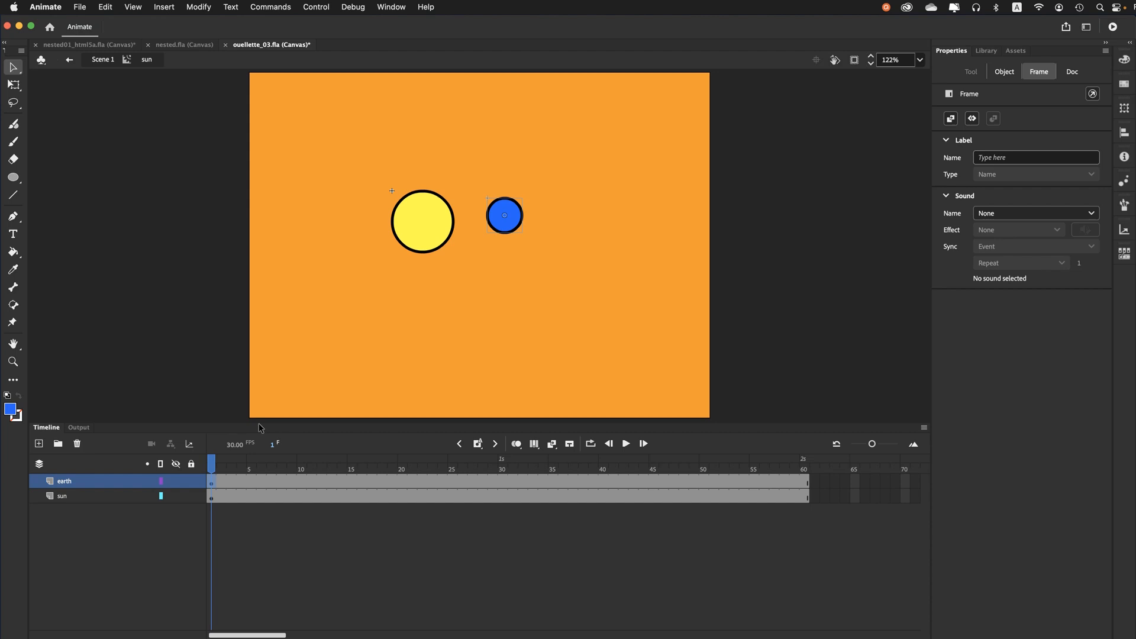
right_click(215, 485)
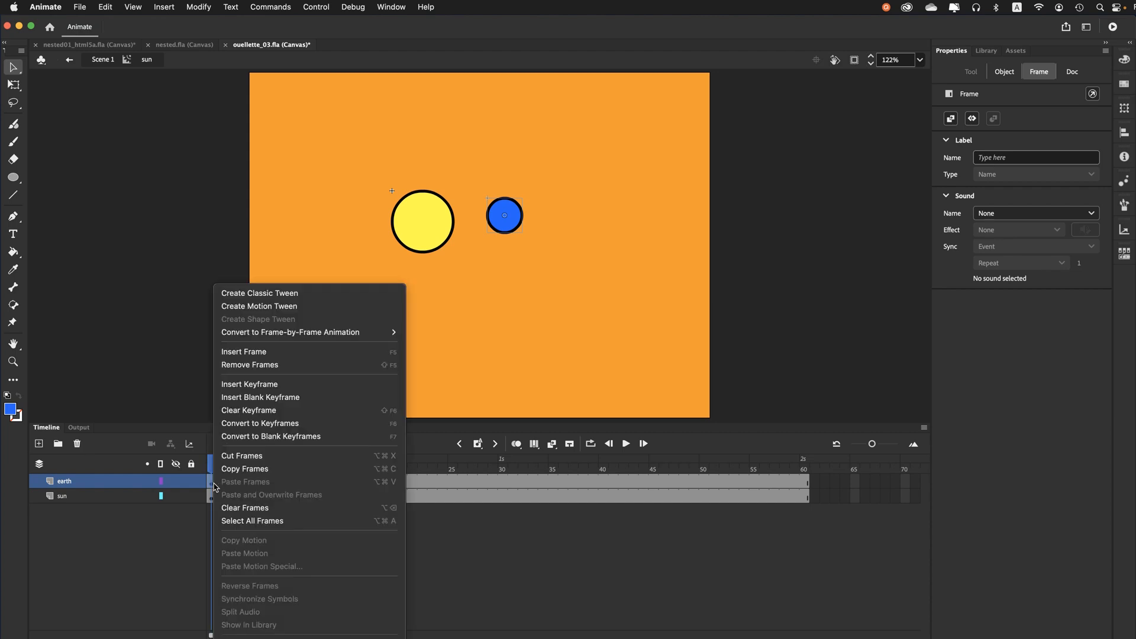
left_click(228, 299)
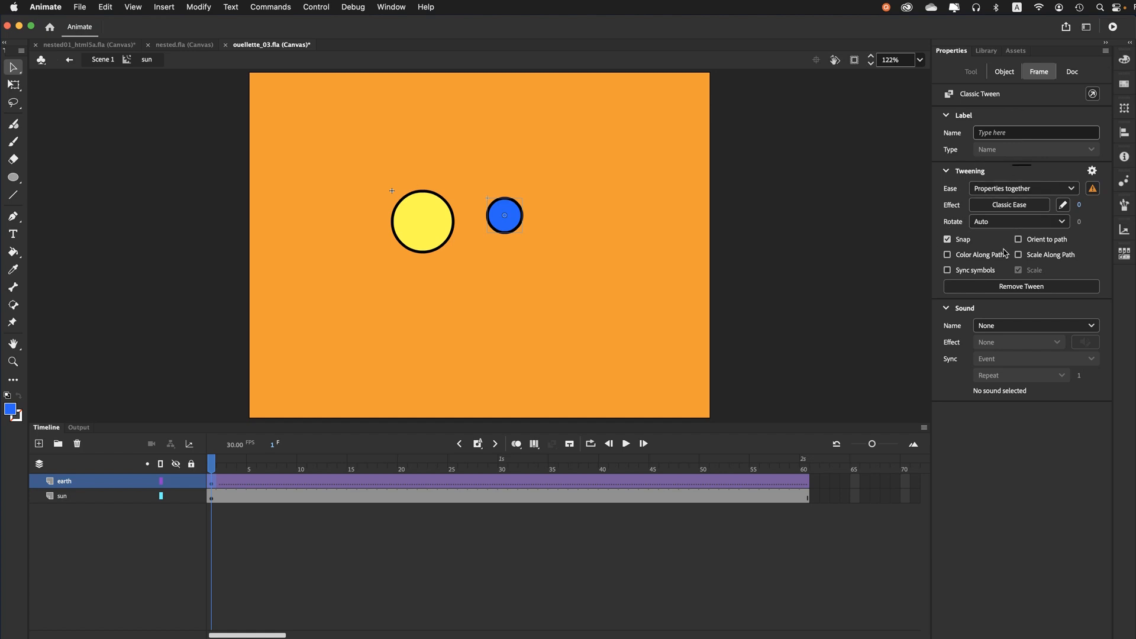
left_click(983, 223)
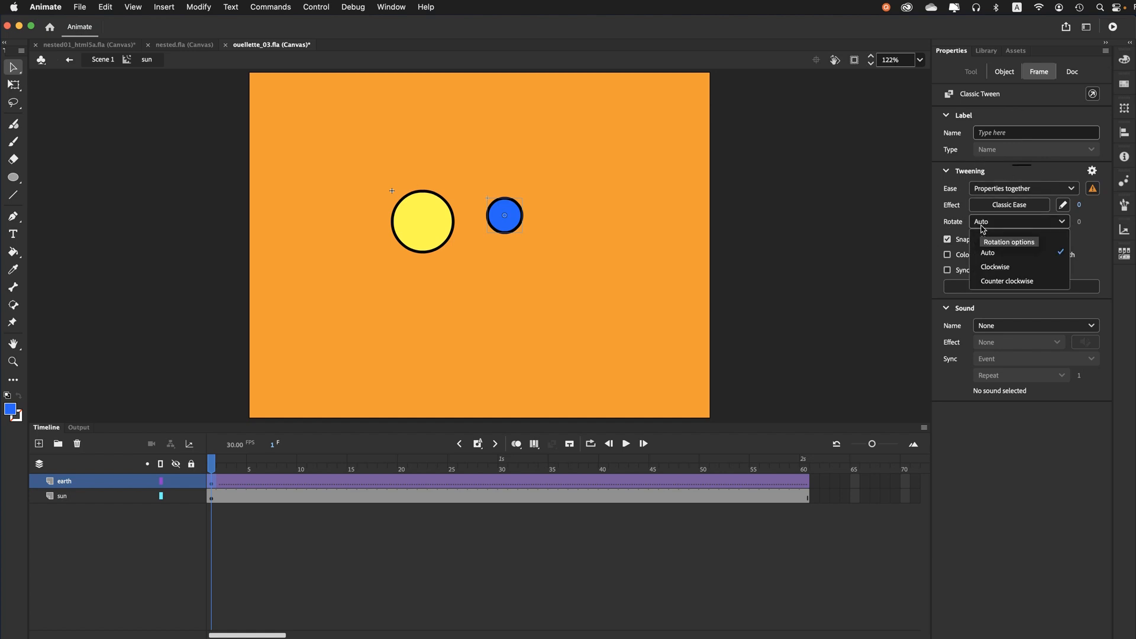
left_click(988, 268)
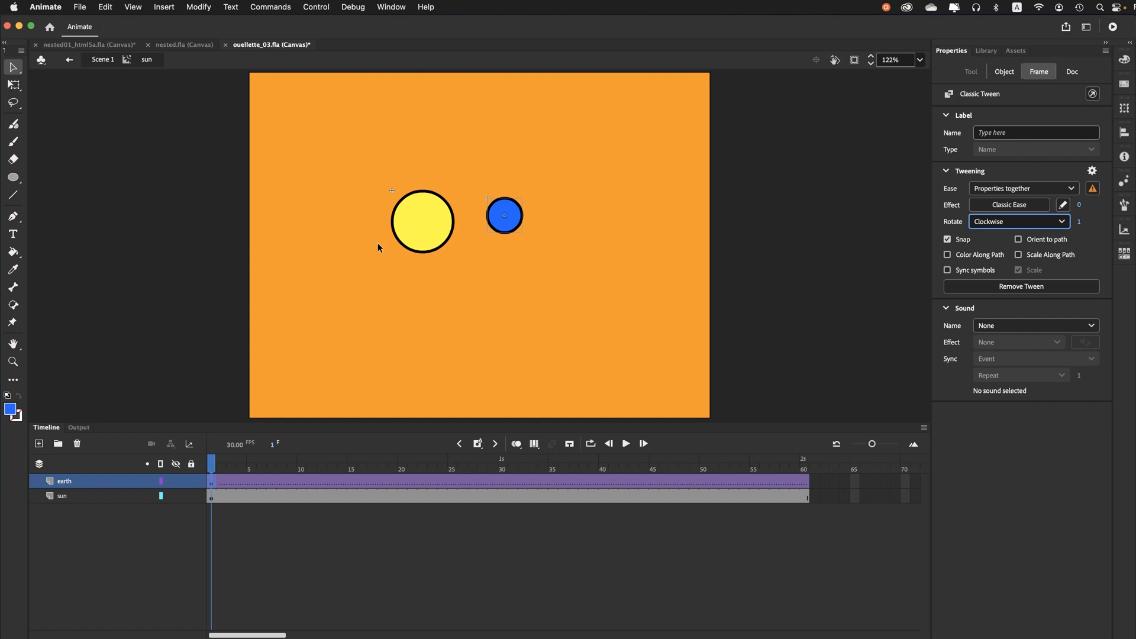
- Turn off Snap to Objects and move the earth clip's transformation point to the center of the sun with Free Transform
left_click(15, 87)
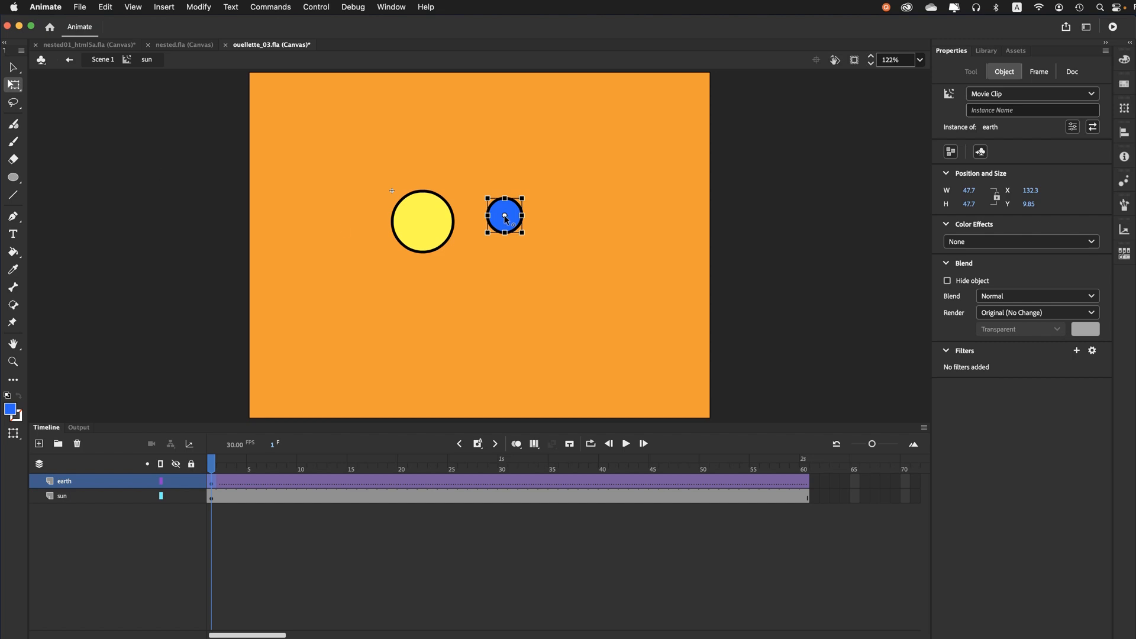
left_click_drag(503, 216, 420, 223)
key("super+z")
left_click(134, 7)
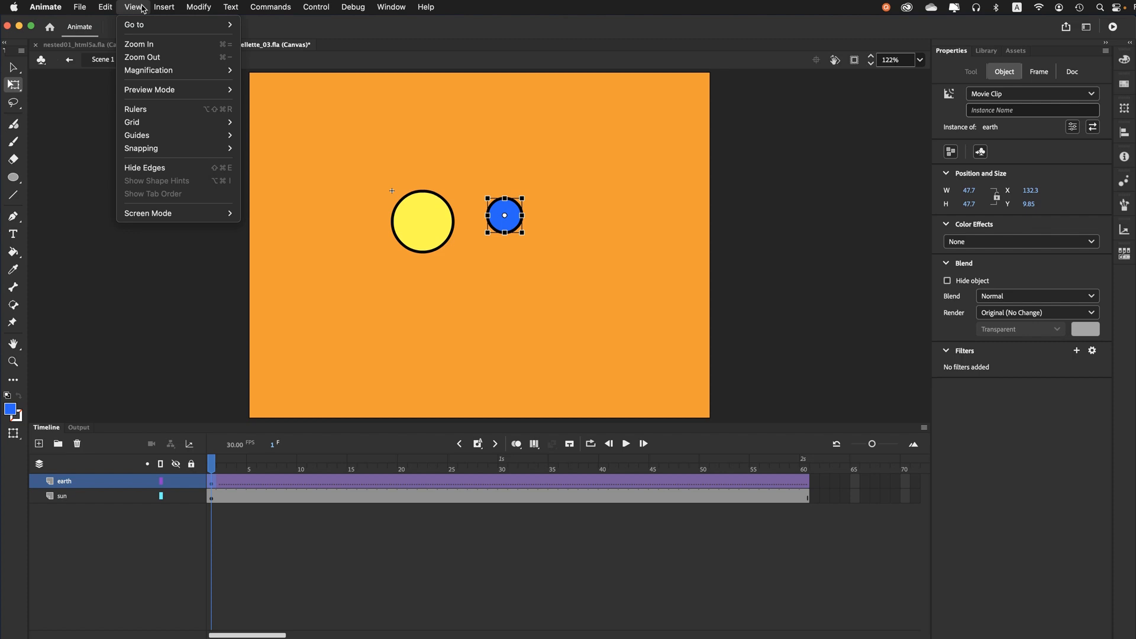
mouse_move(177, 148)
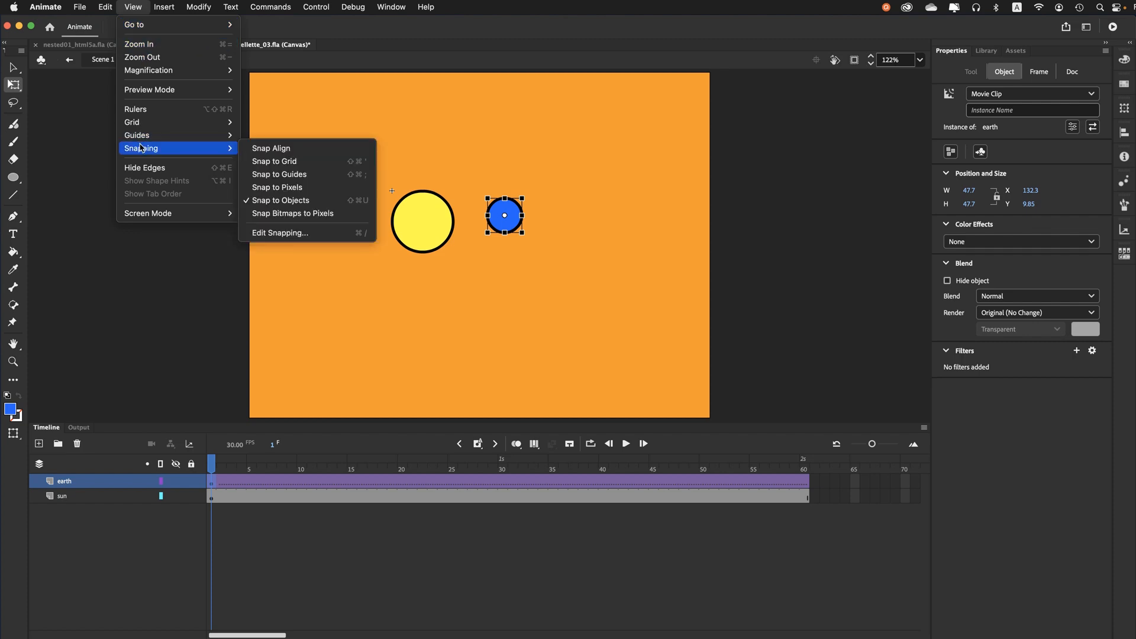
left_click(265, 233)
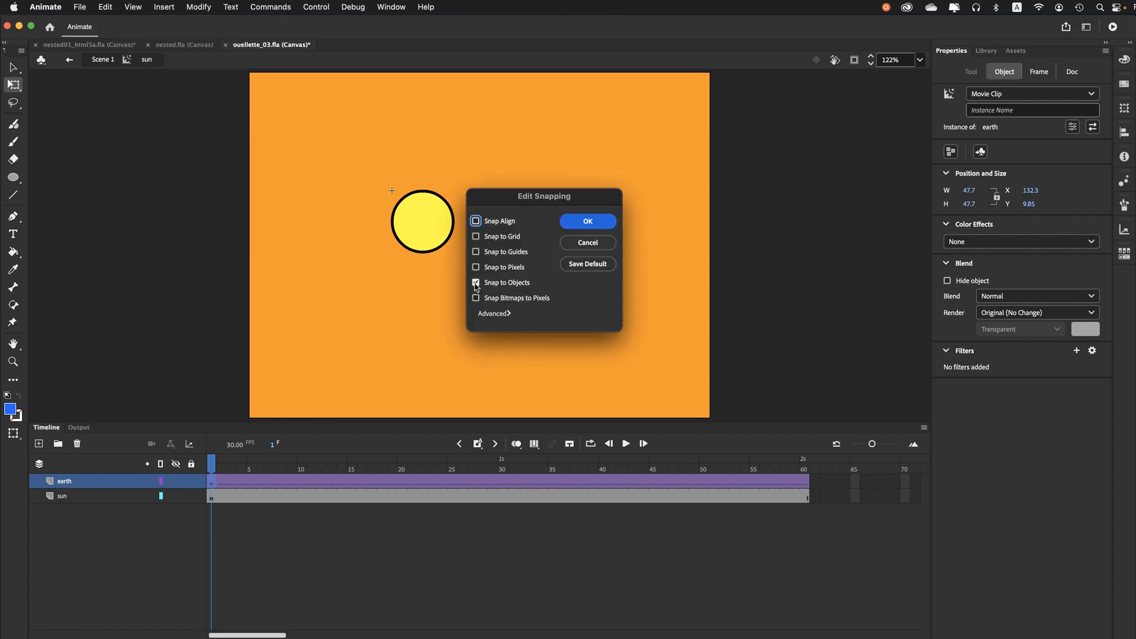
left_click(475, 283)
left_click(580, 222)
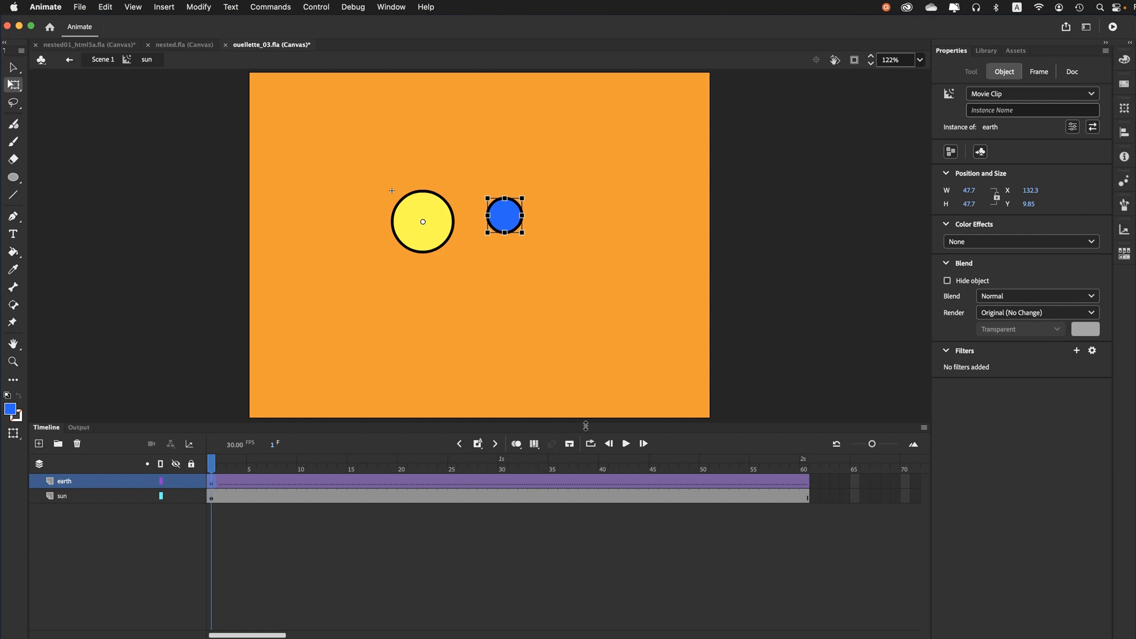
- Insert a keyframe at frame 60 on the earth layer and scrub back to frame 1 to preview the orbit
left_click(805, 468)
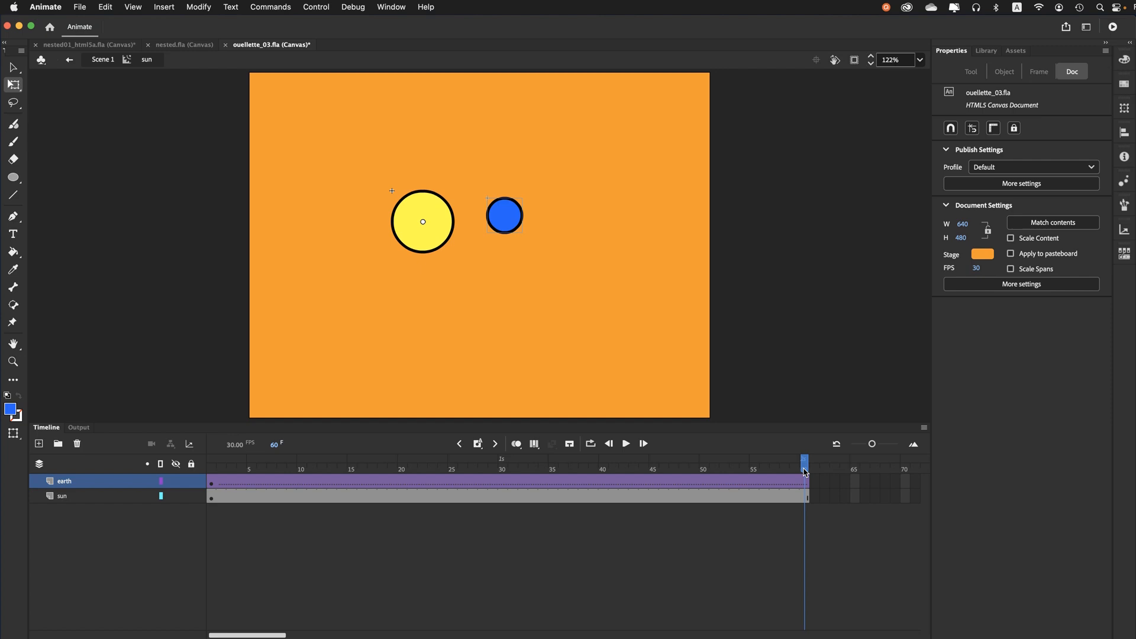
left_click(806, 485)
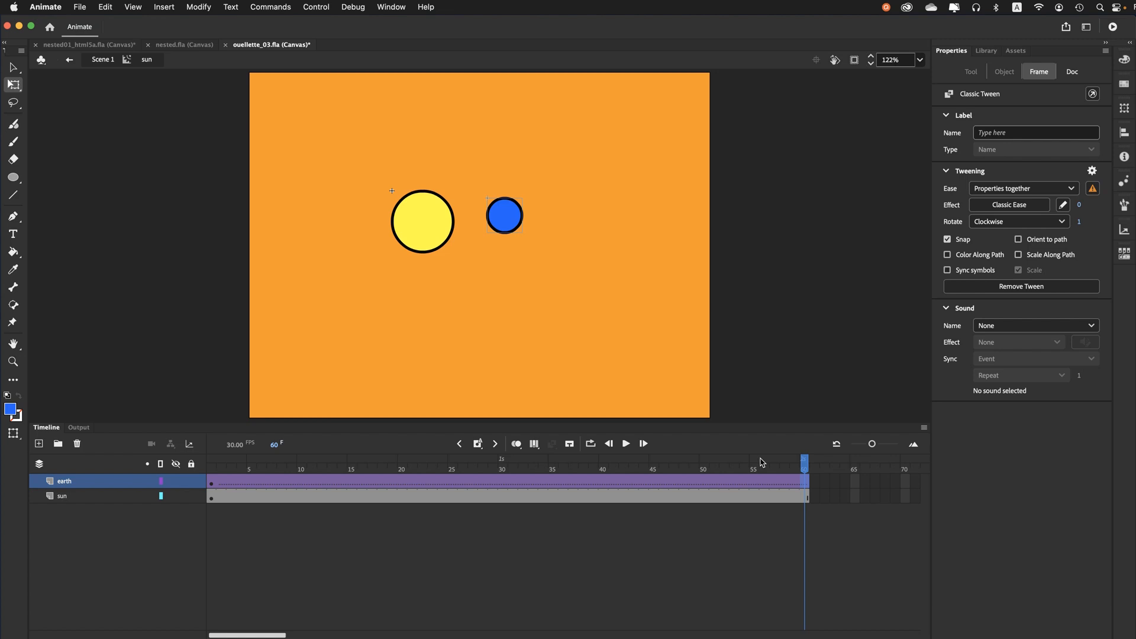
key("F6")
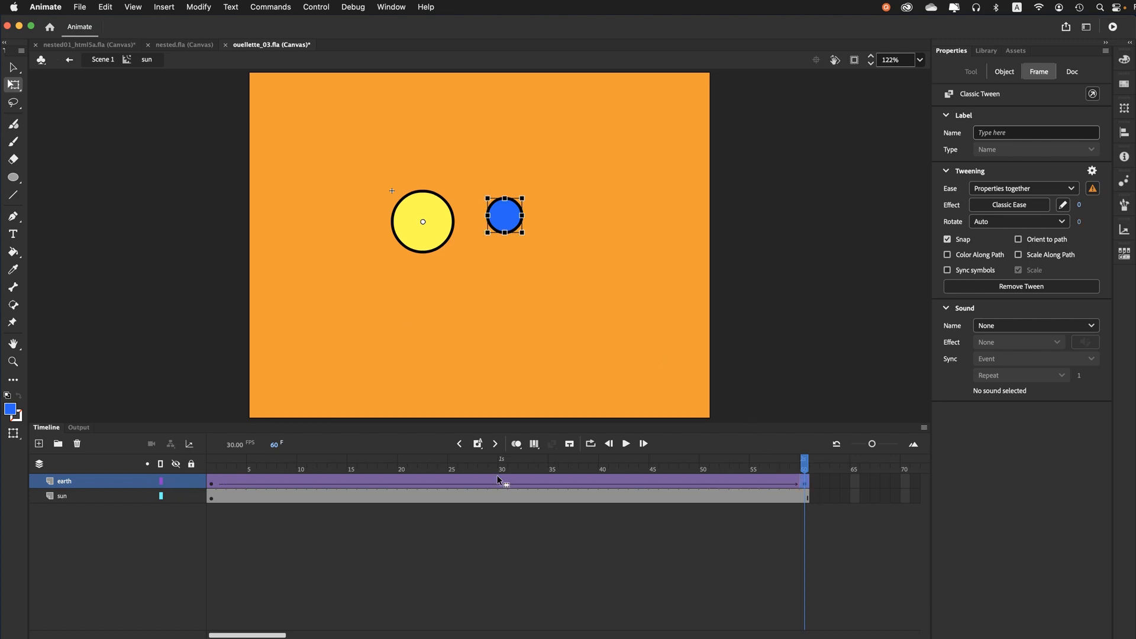
left_click_drag(805, 461, 211, 464)
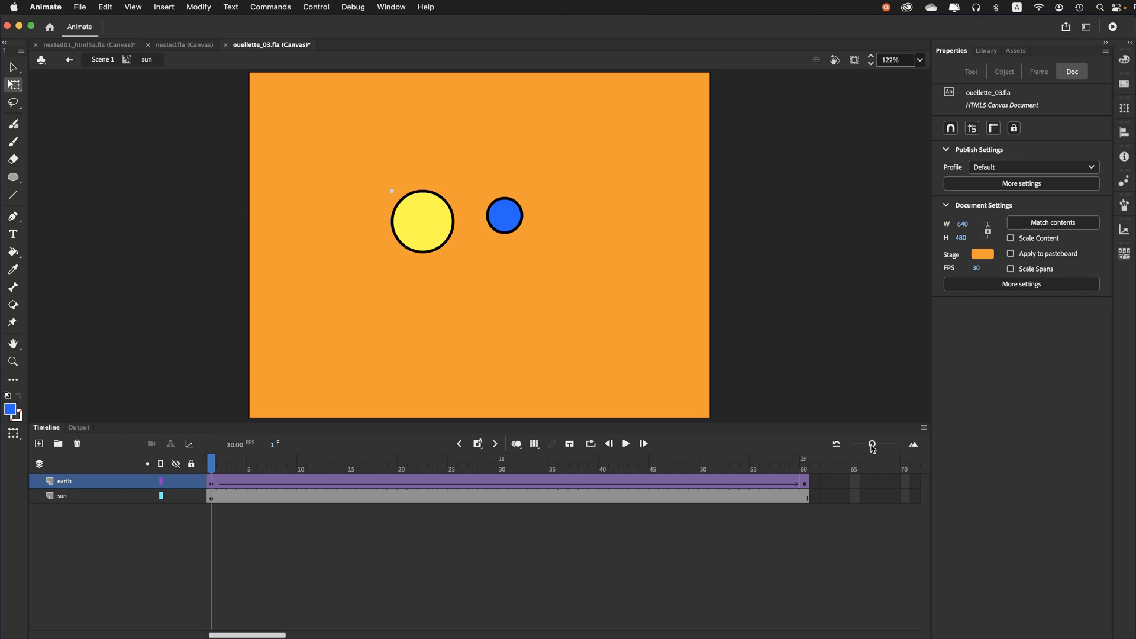
- Insert frames before the end keyframe, starting at frame 57, until the earth and sun layers both extend to frame 90
left_click_drag(872, 444, 868, 449)
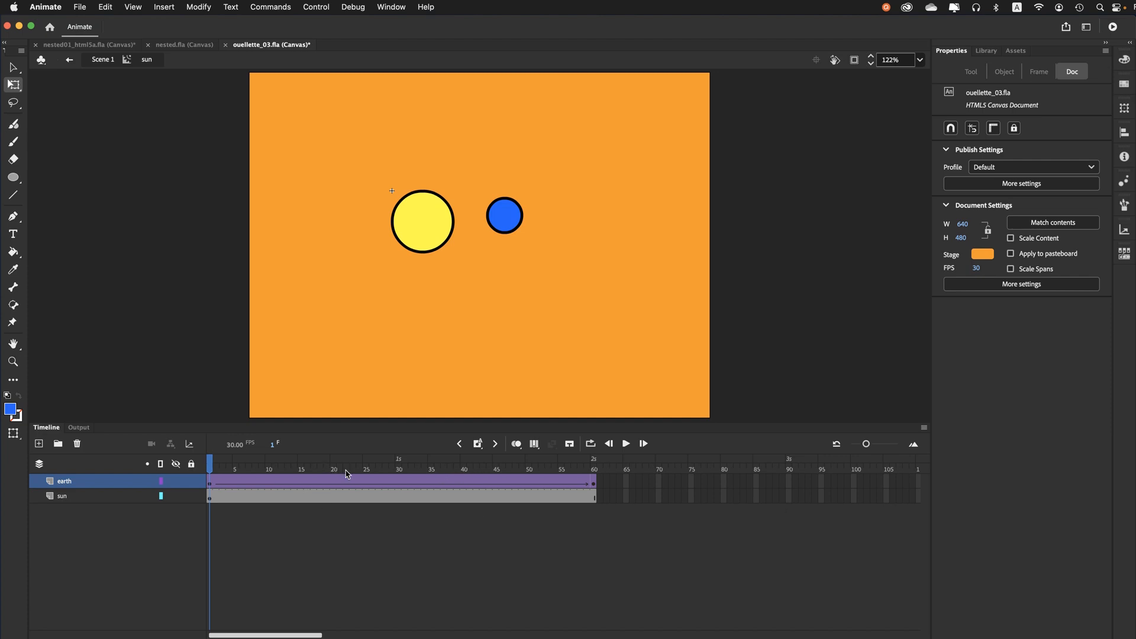
left_click(575, 473)
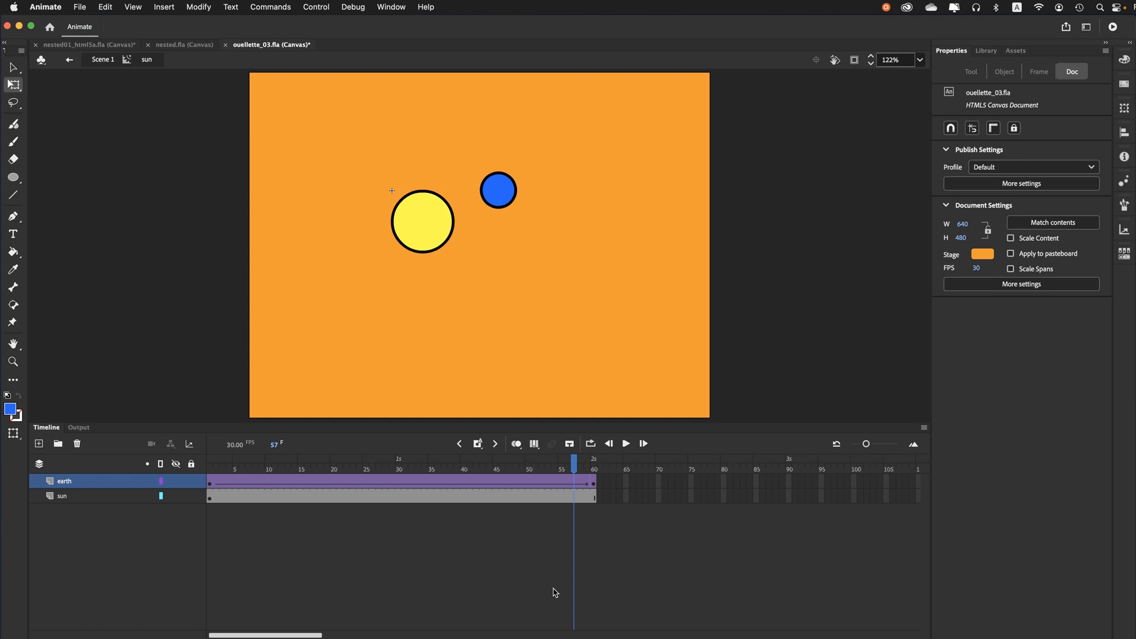
key("F5")
key("F5")
key("F5")
key("F5")
key("F5")
key("F5")
key("F5")
key("F5")
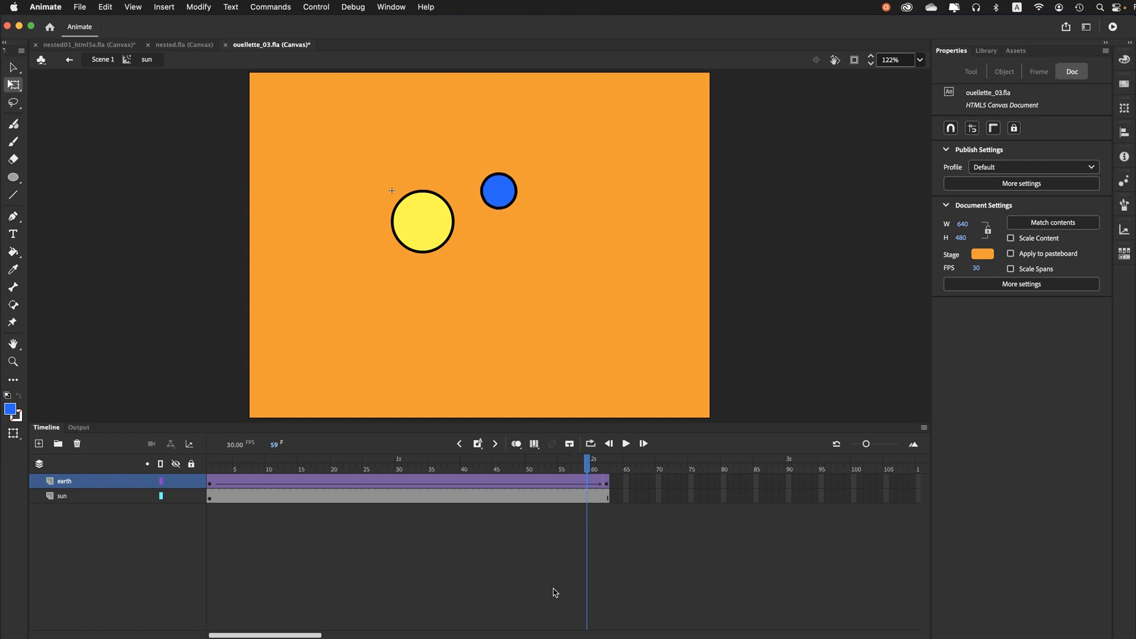
key("F5")
key("F5")
key("F5")
key("F5")
key("F5")
key("F5")
key("F5")
key("F5")
key("F5")
key("F5")
key("F5")
key("F5")
key("F5")
key("F5")
key("F5")
key("F5")
key("F5")
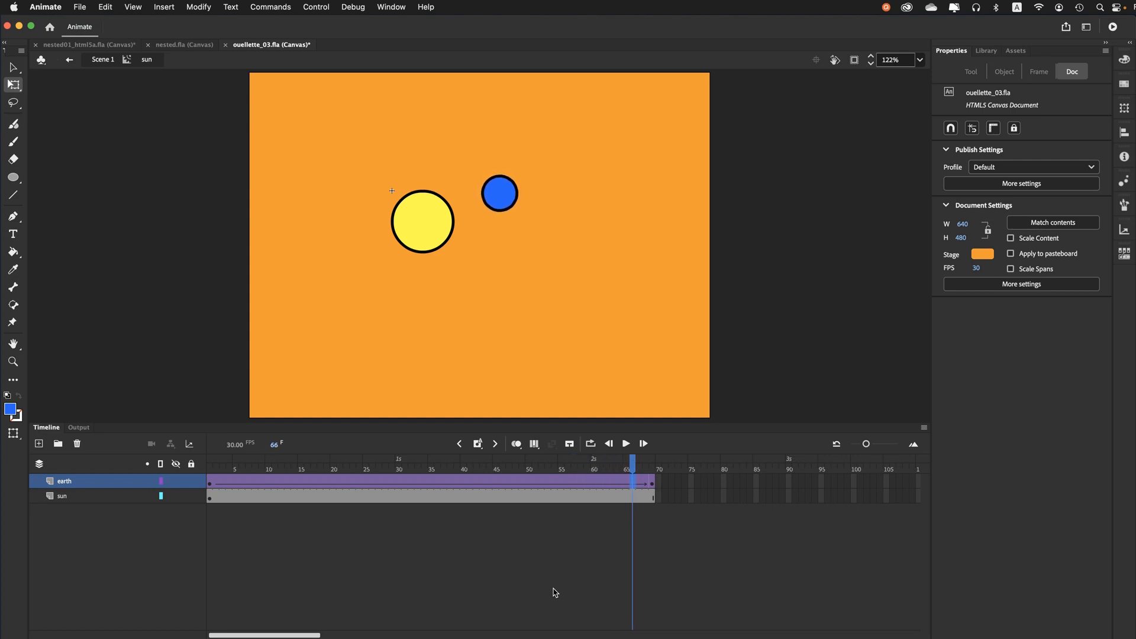
key("F5")
key("F5")
key("F5")
key("F5")
key("F5")
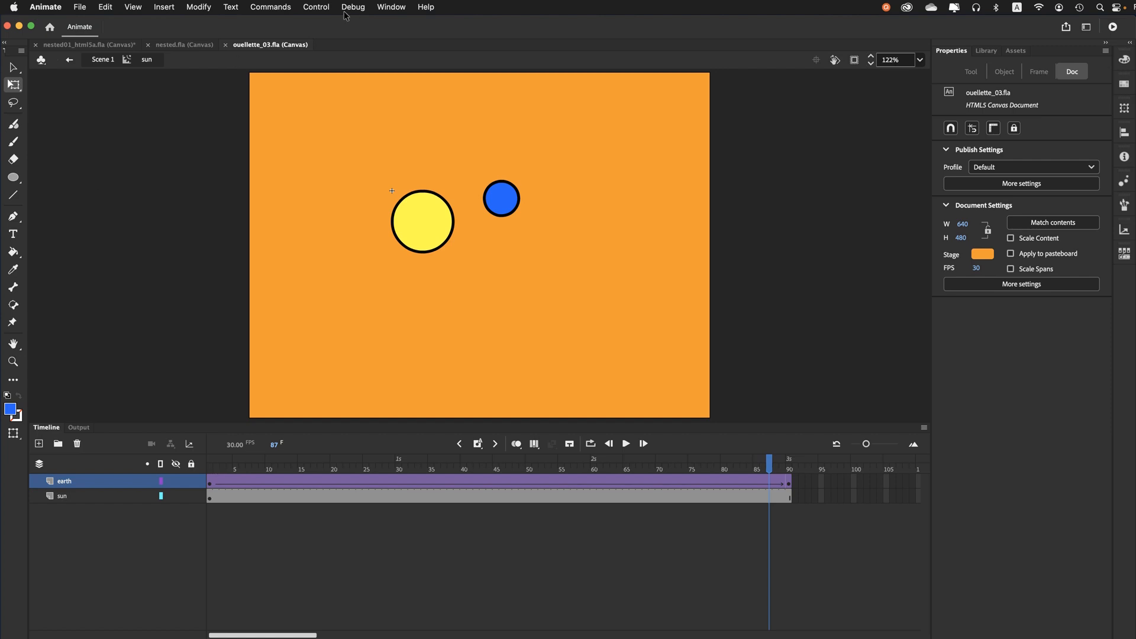
- Test the movie in the browser, close the ouellette_03 and nested01_html5 preview tabs, and return to the Animate timeline
left_click(325, 8)
mouse_move(329, 141)
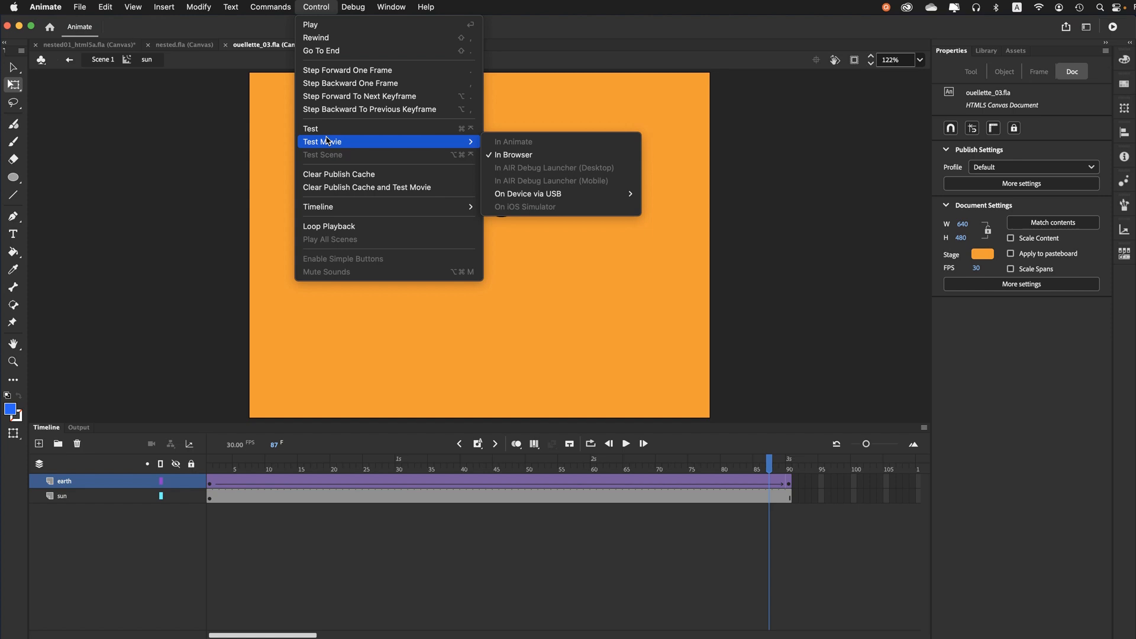
left_click(512, 157)
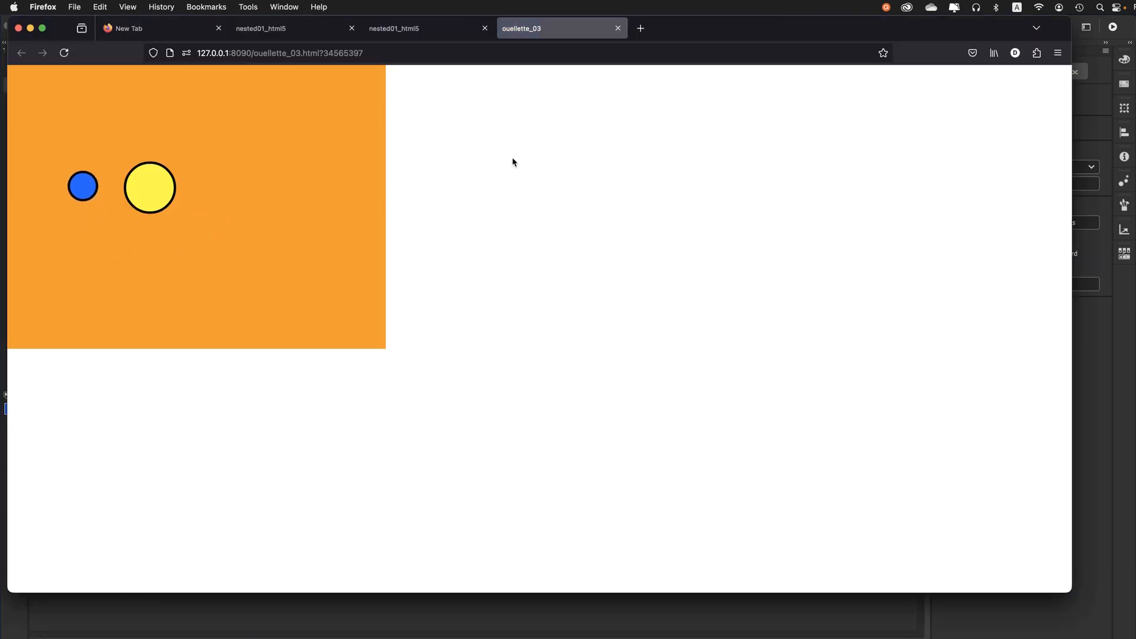
left_click(618, 31)
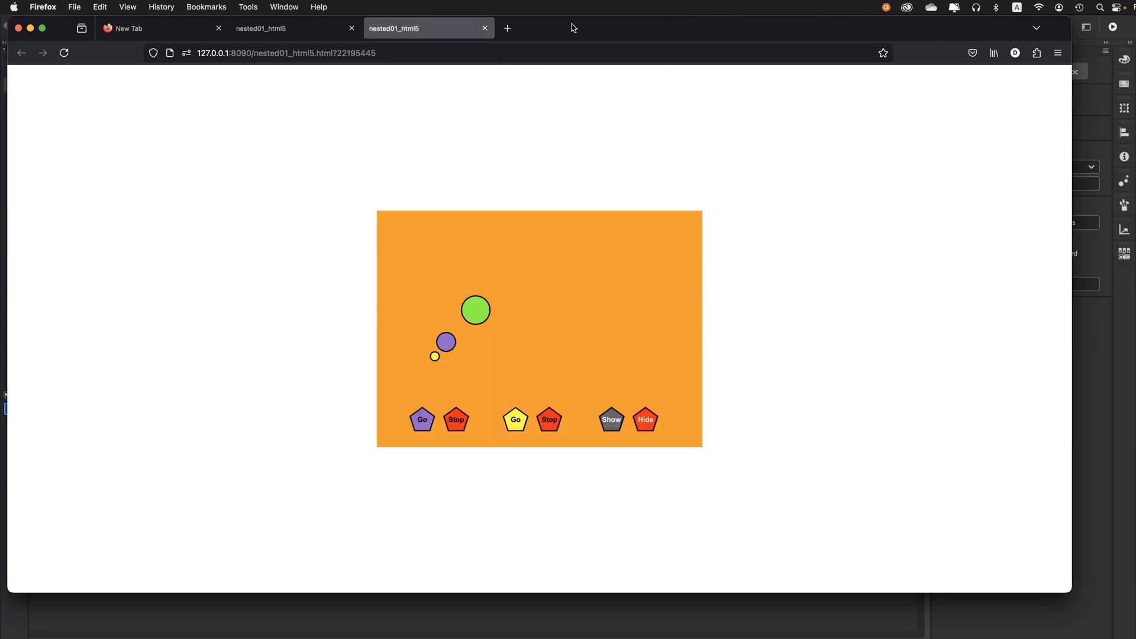
left_click(484, 29)
left_click(351, 28)
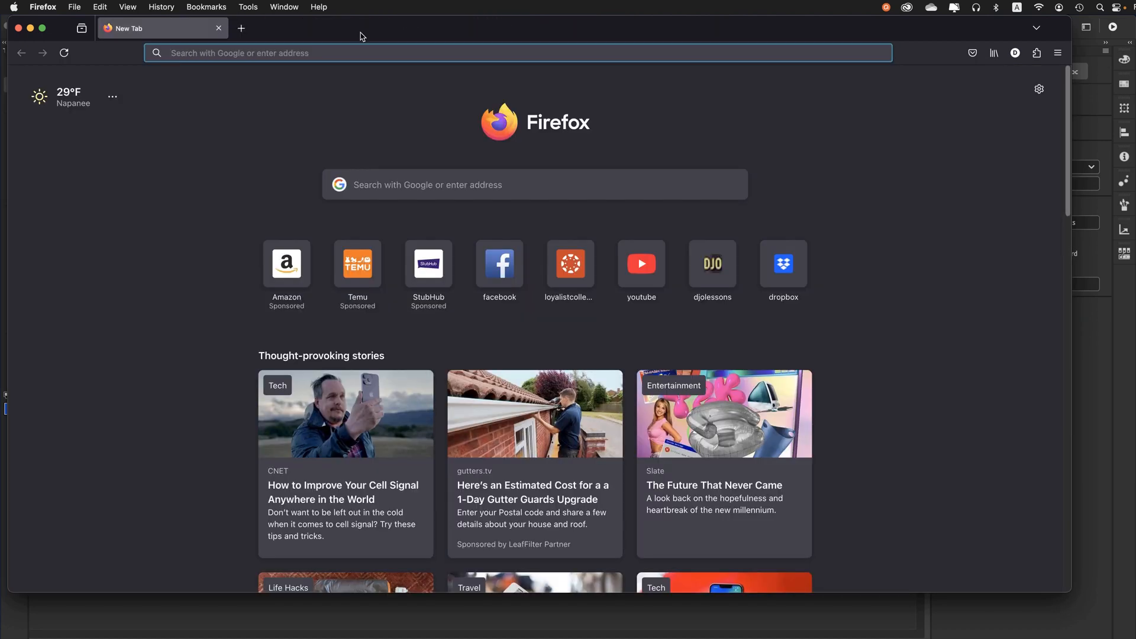
key("super+Tab")
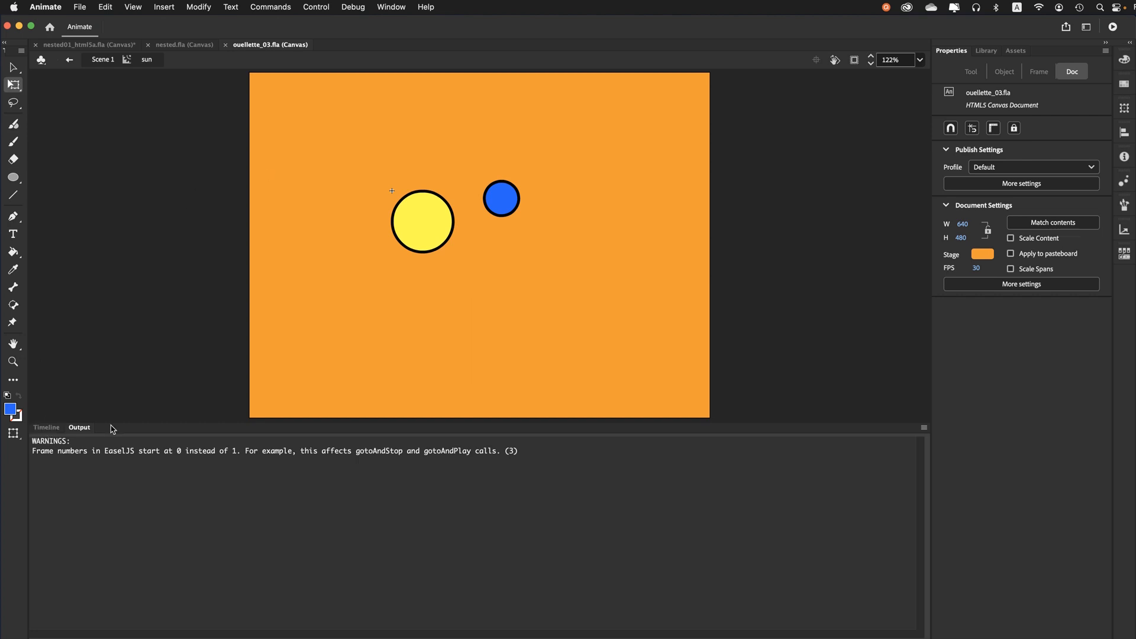
left_click(42, 430)
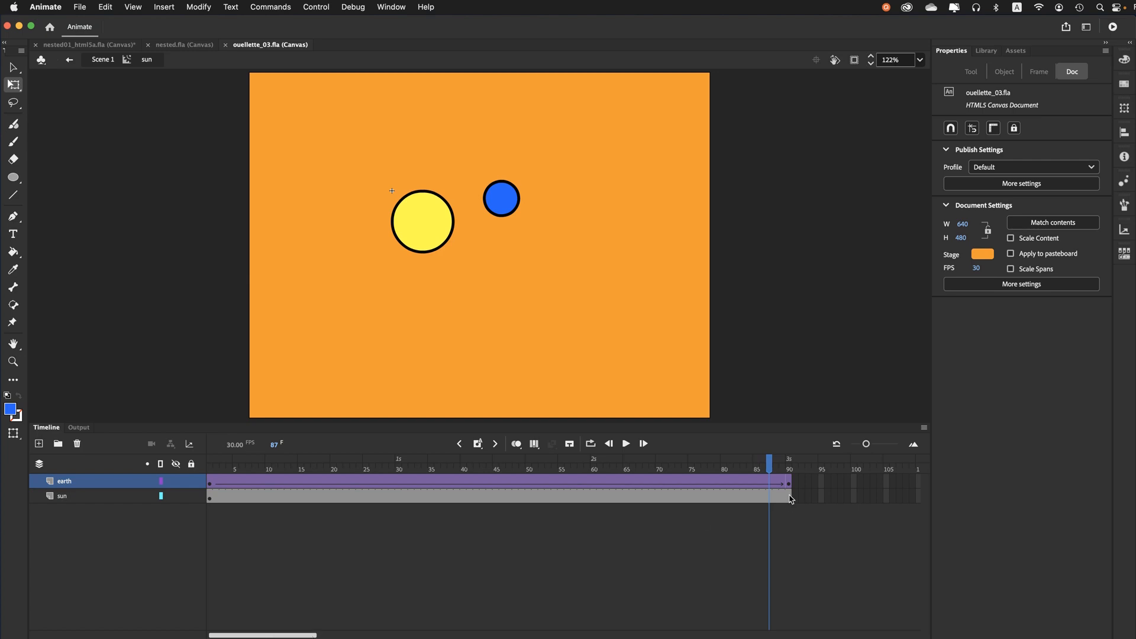
- Insert frames within the earth tween, starting at frame 64, until the earth and sun layers both extend to frame 120
left_click_drag(866, 448, 861, 450)
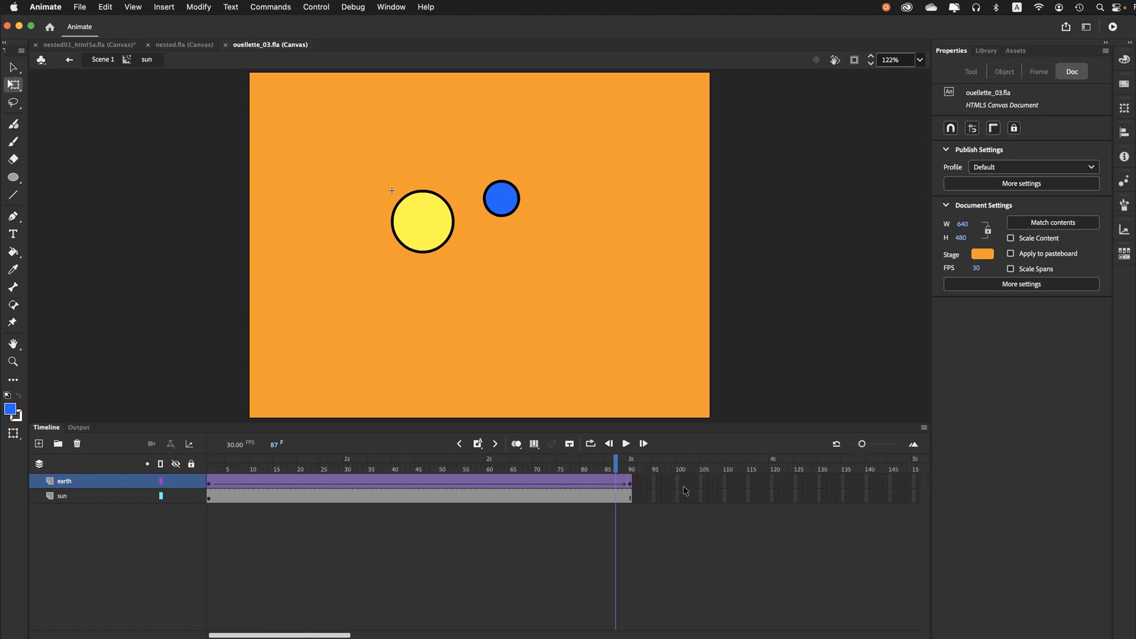
left_click(613, 469)
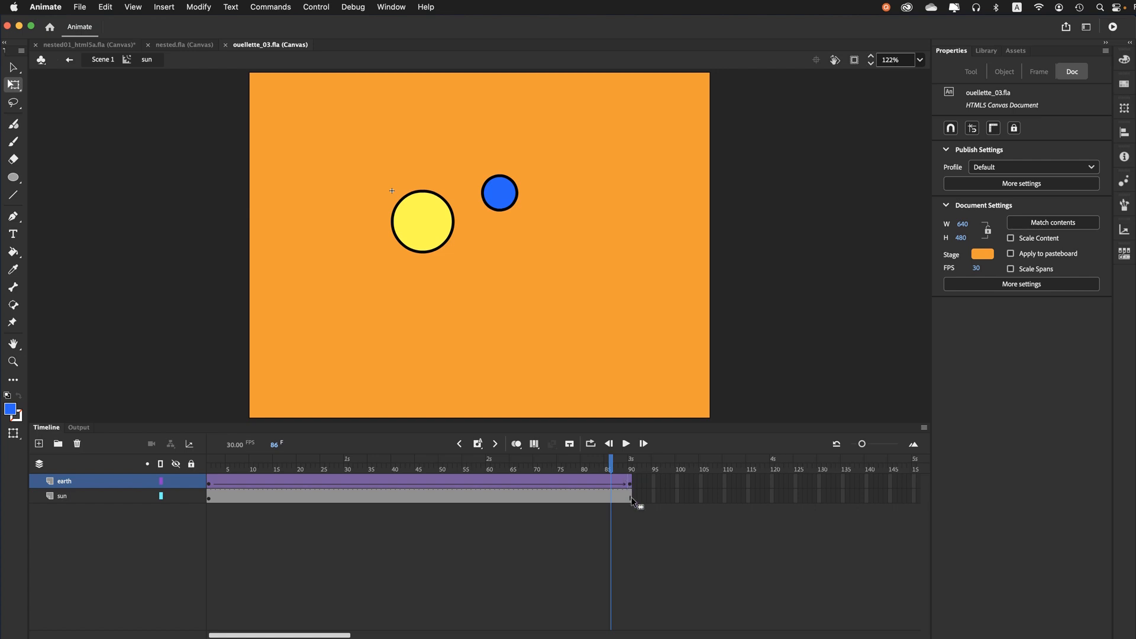
left_click(592, 469)
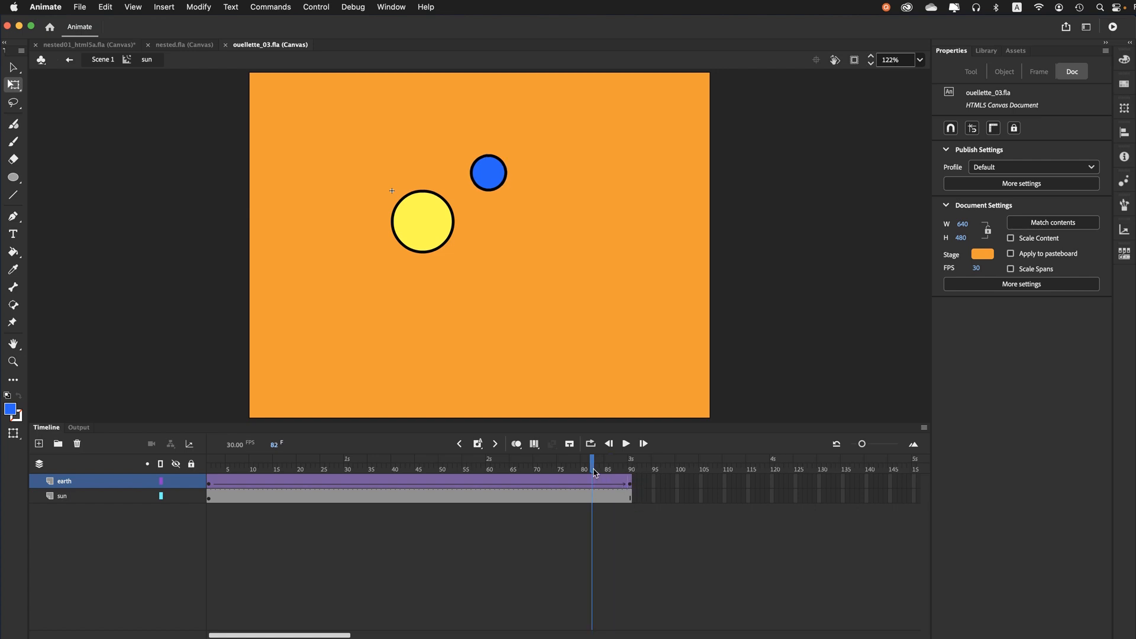
left_click(507, 469)
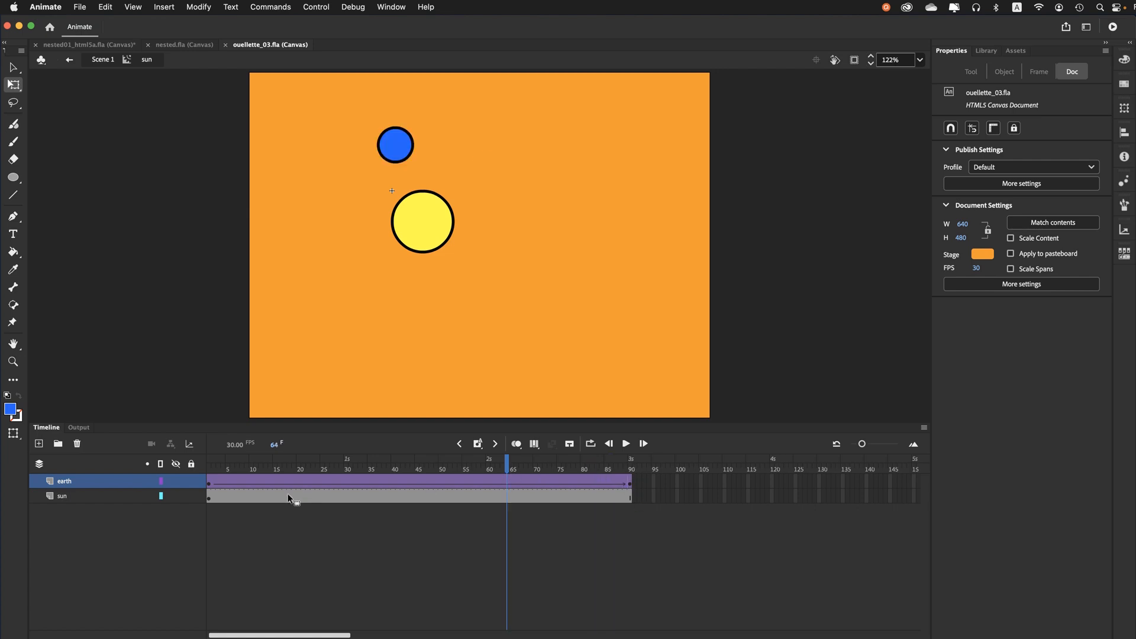
key("F5")
key("F5")
key("F5")
key("F5")
key("F5")
key("F5")
key("F5")
key("F5")
key("F5")
key("F5")
key("F5")
key("F5")
key("F5")
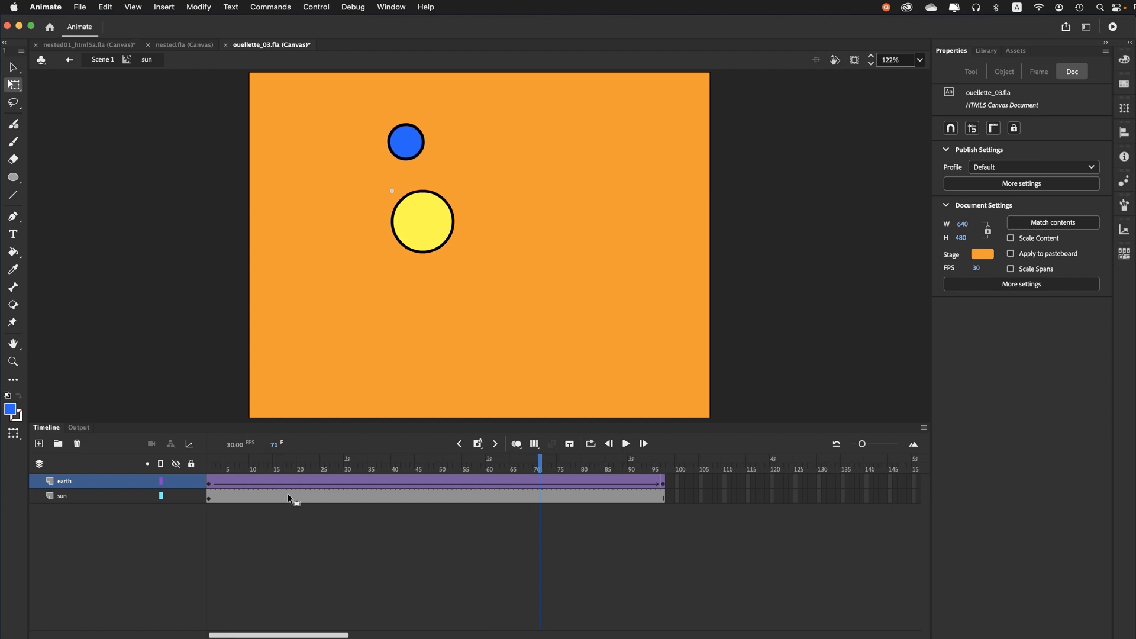
key("F5")
key("F5")
key("F5")
key("F5")
key("F5")
key("F5")
key("F5")
key("F5")
key("F5")
key("F5")
key("F5")
key("F5")
key("F5")
key("F5")
key("F5")
key("F5")
key("F5")
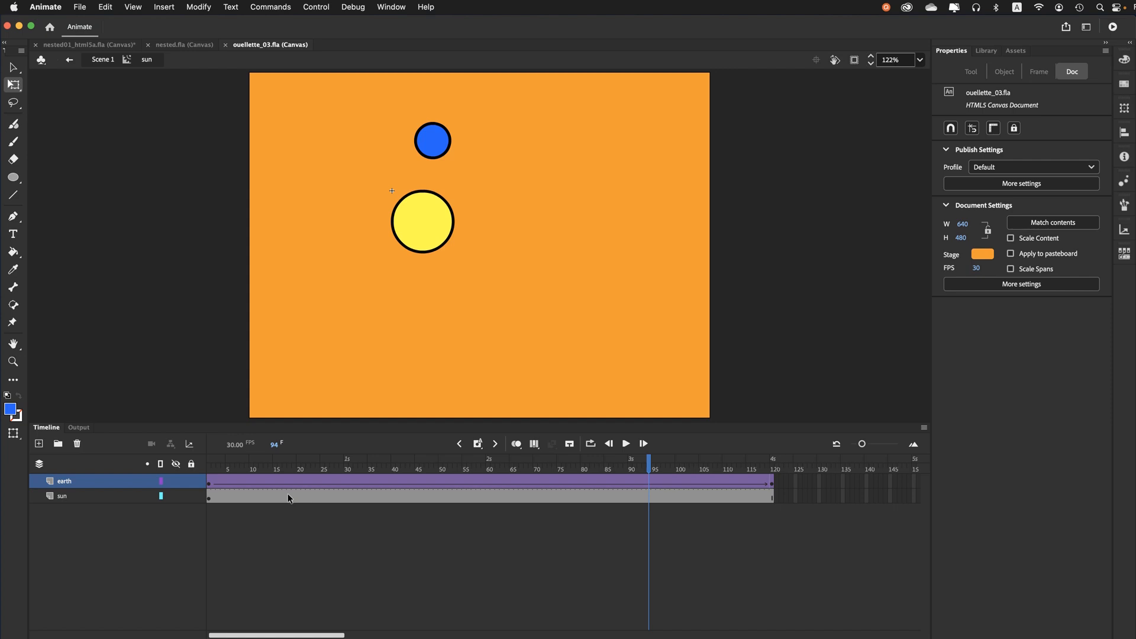
- Test the slower orbit in the browser, close the preview tab, and return to the Animate timeline
key("super+Return")
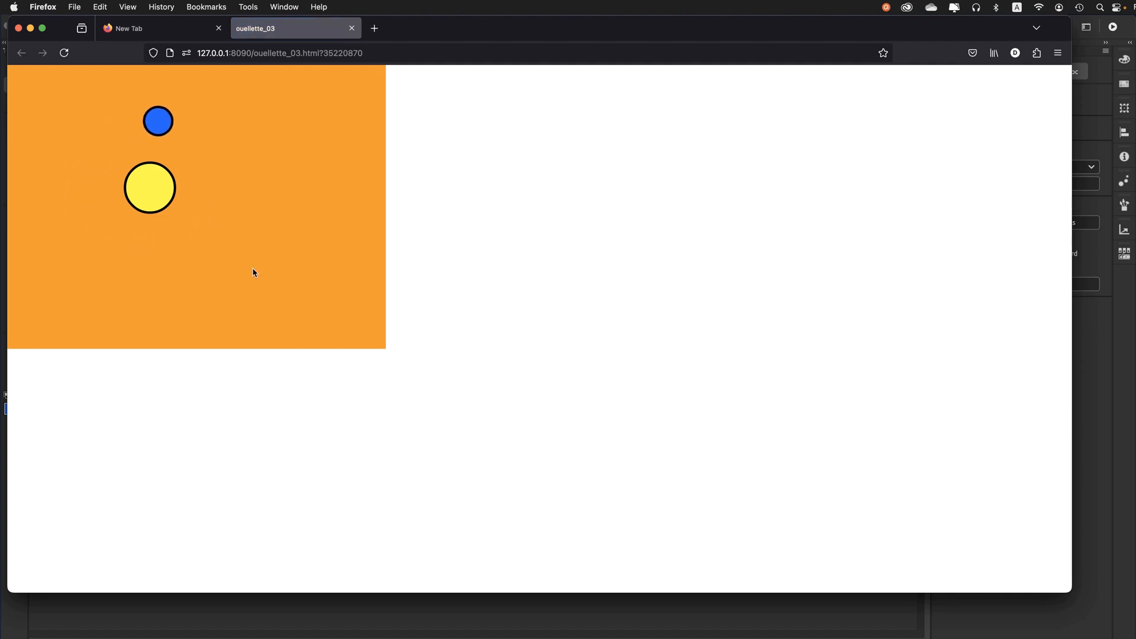
left_click(352, 28)
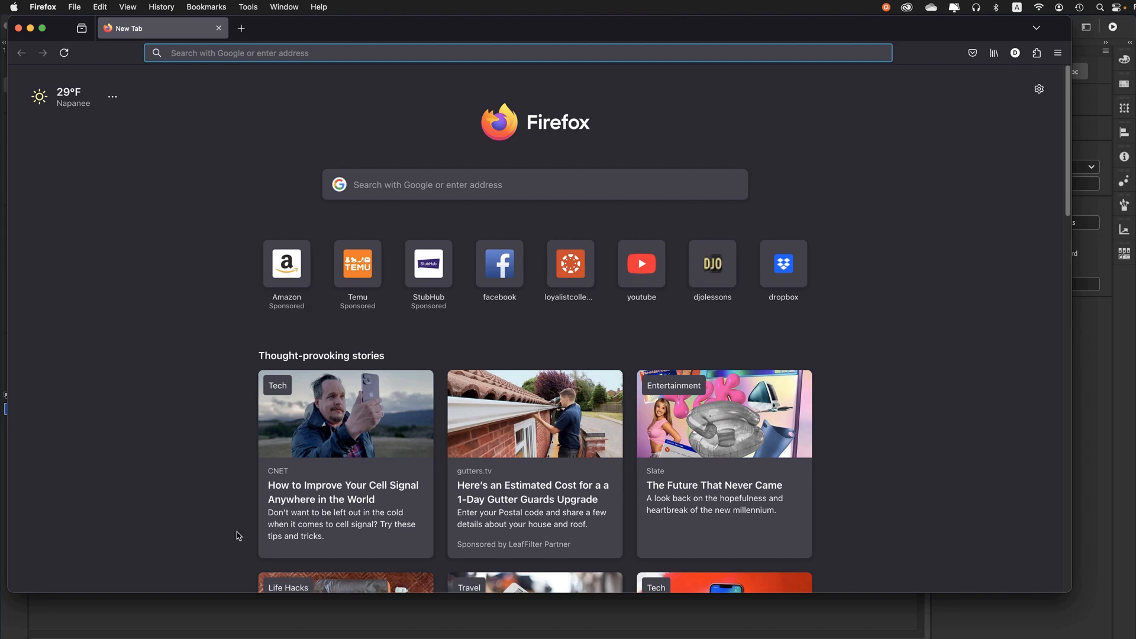
key("super+Tab")
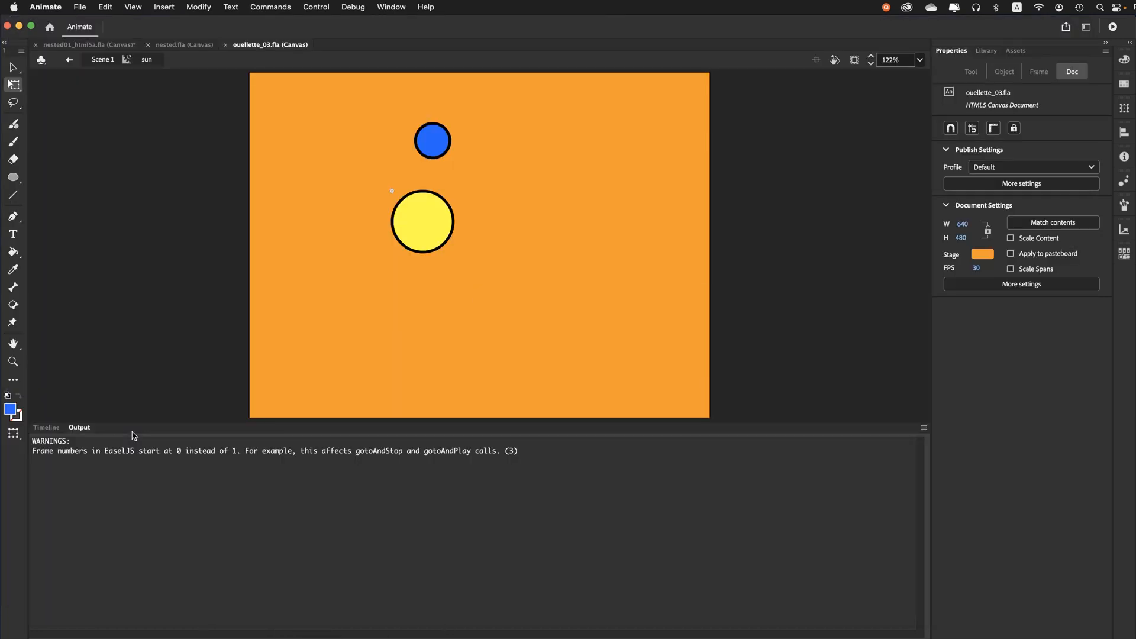
left_click(46, 427)
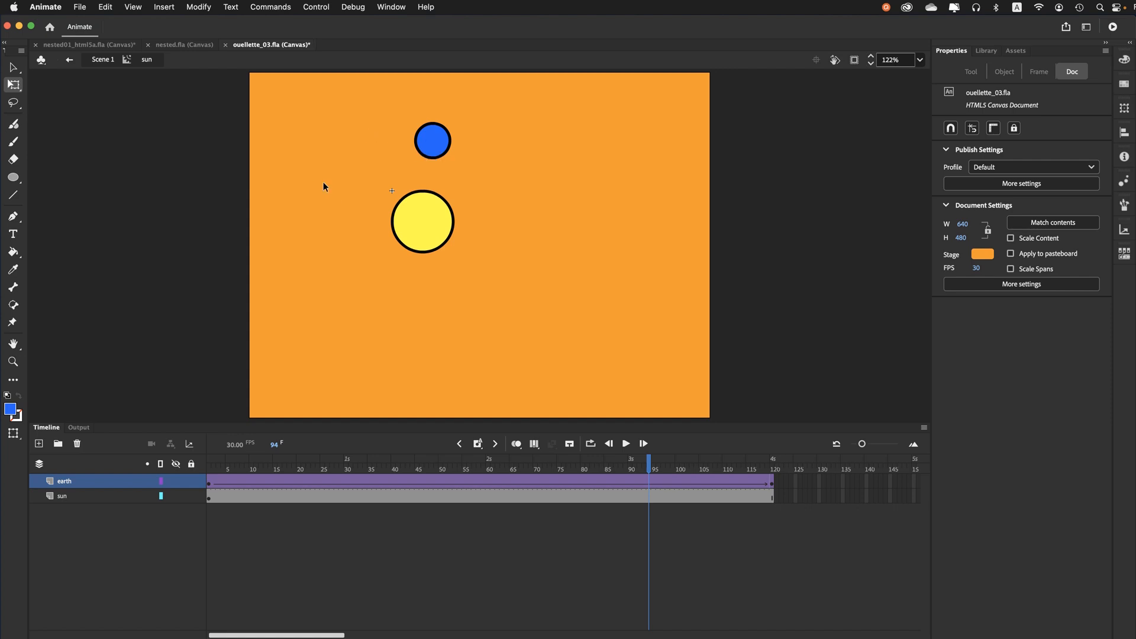
- Give the earth movie clip on frame 1 the instance name earth_mc
left_click(211, 464)
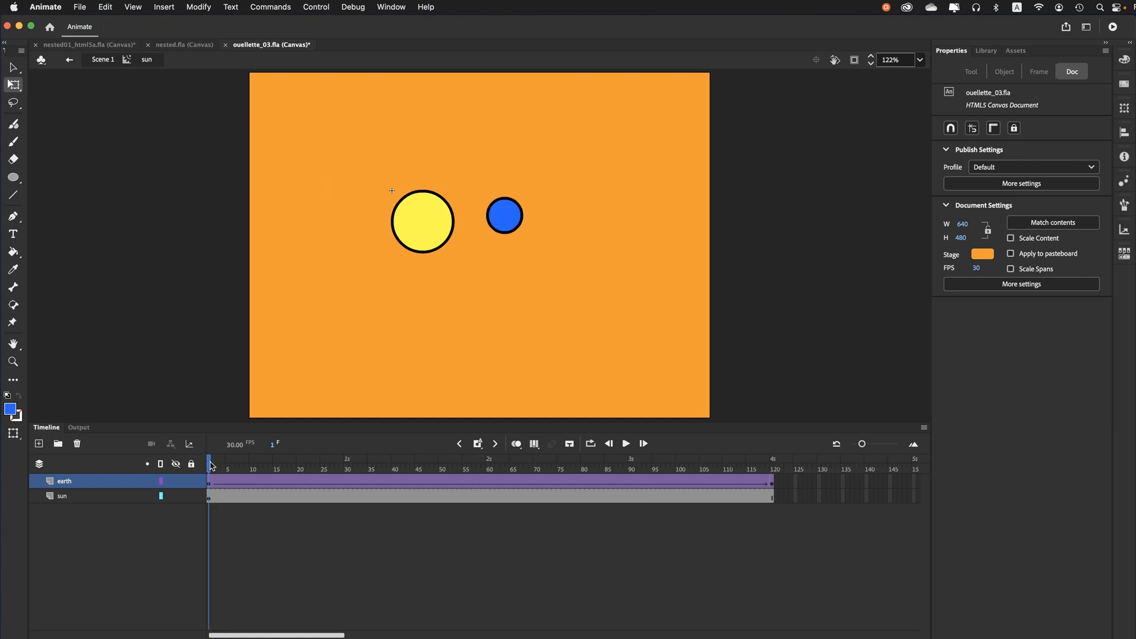
left_click(506, 222)
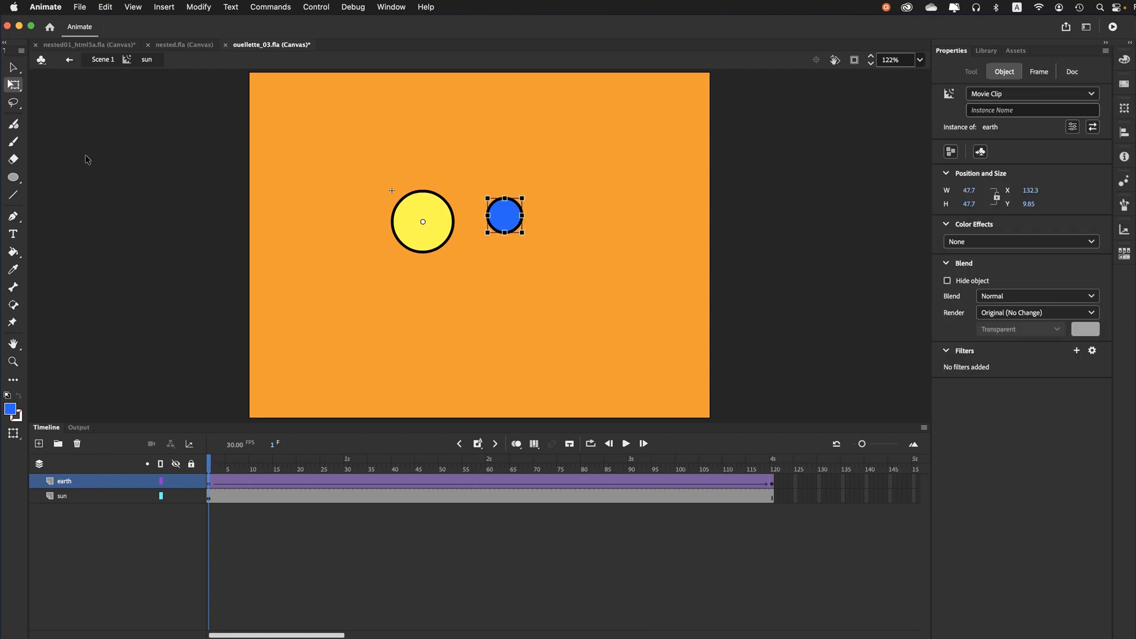
left_click(14, 69)
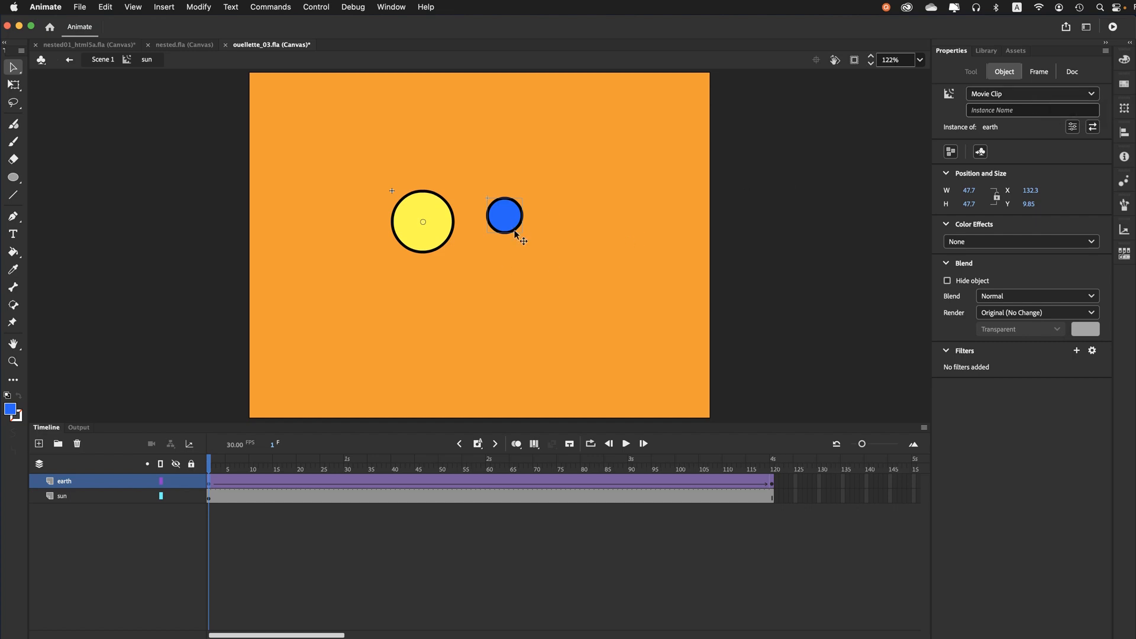
left_click(989, 112)
type("earth_mc")
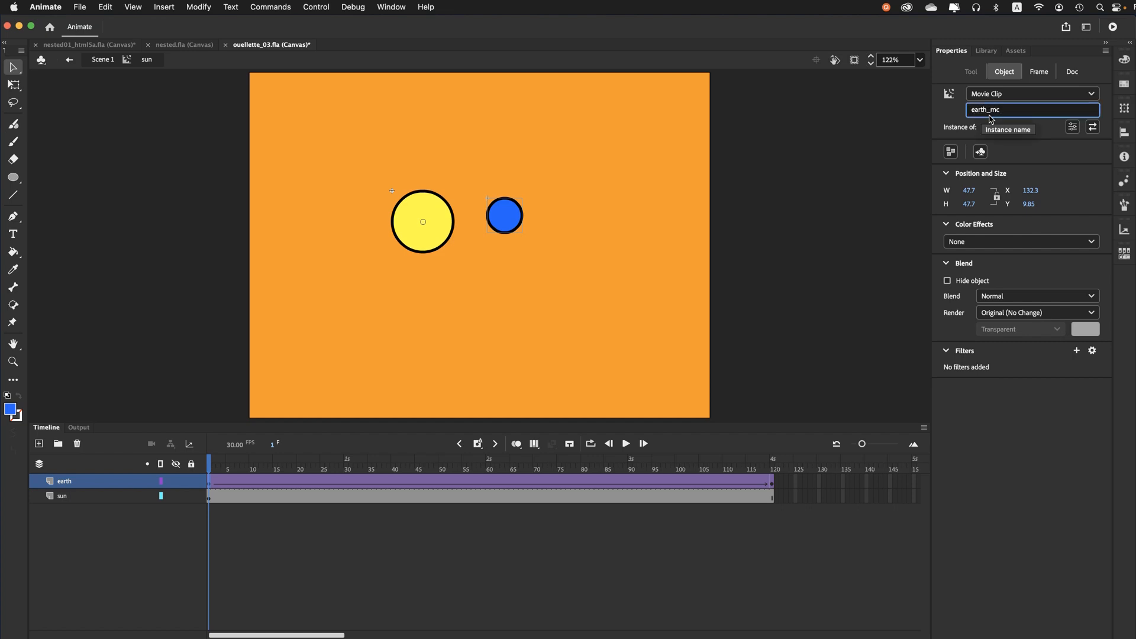
key("Return")
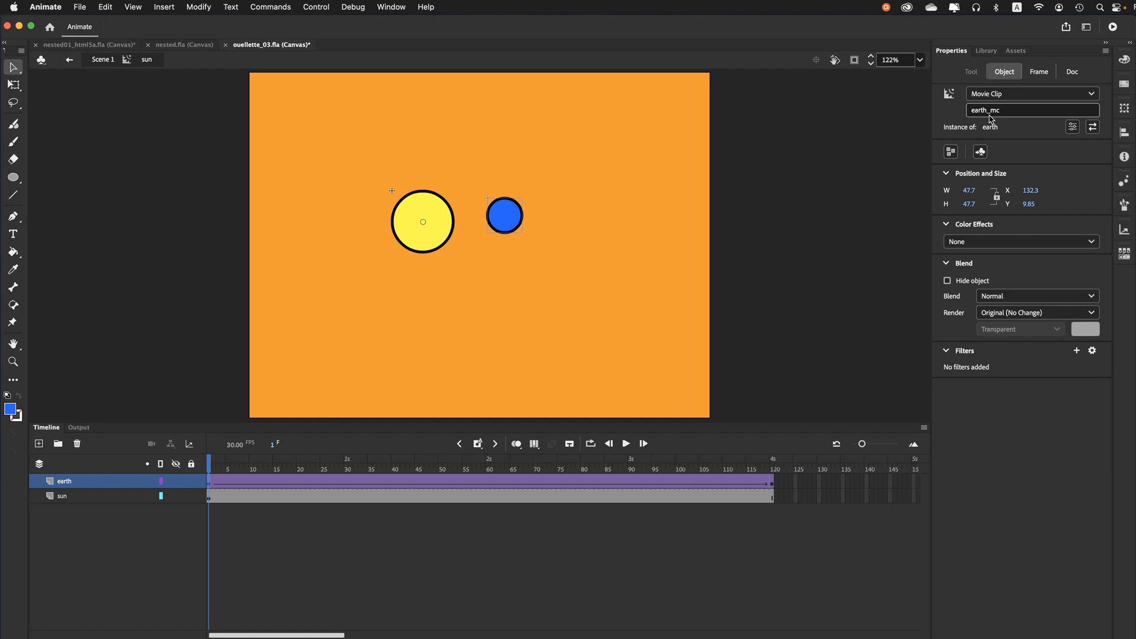
- Open the earth movie clip for editing and rename its layer earth
double_click(517, 226)
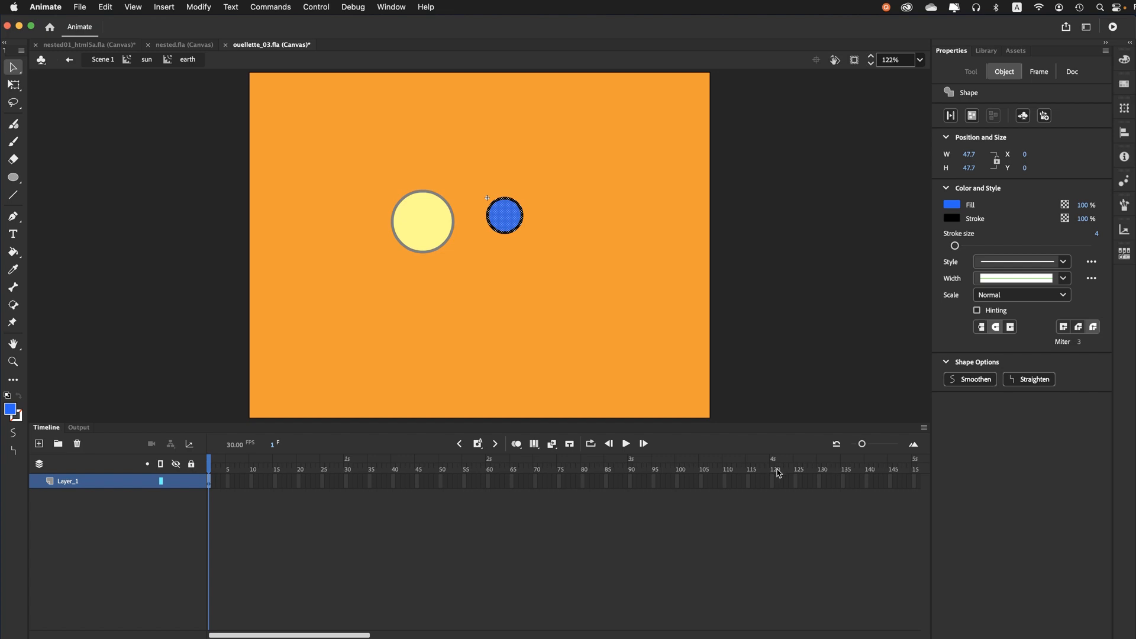
double_click(77, 481)
type("ea")
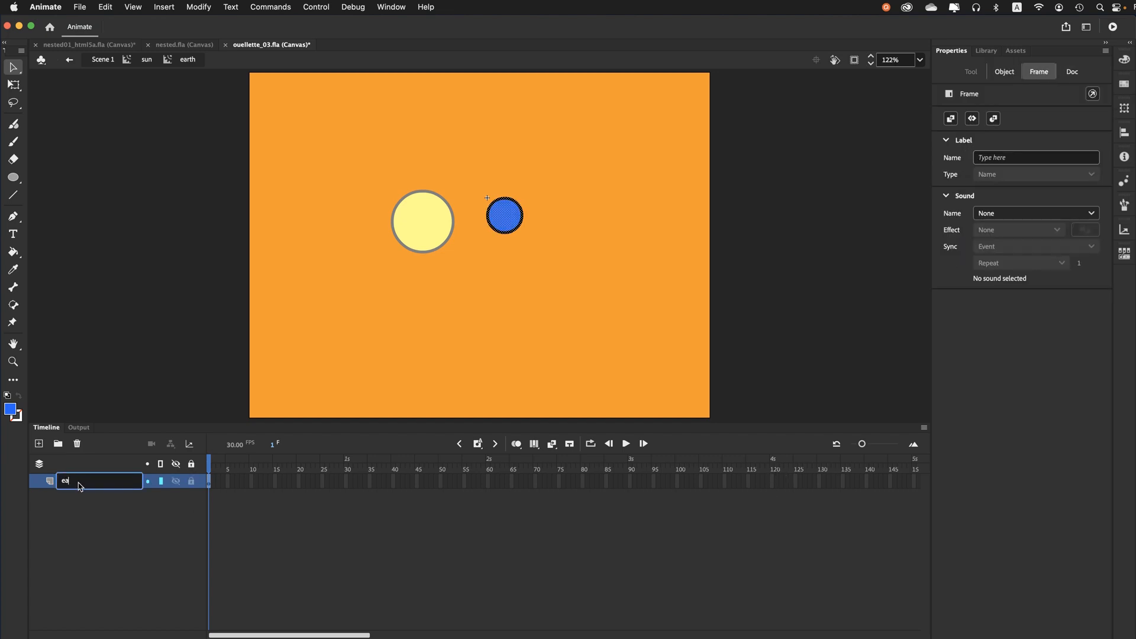
type("rth")
key("Return")
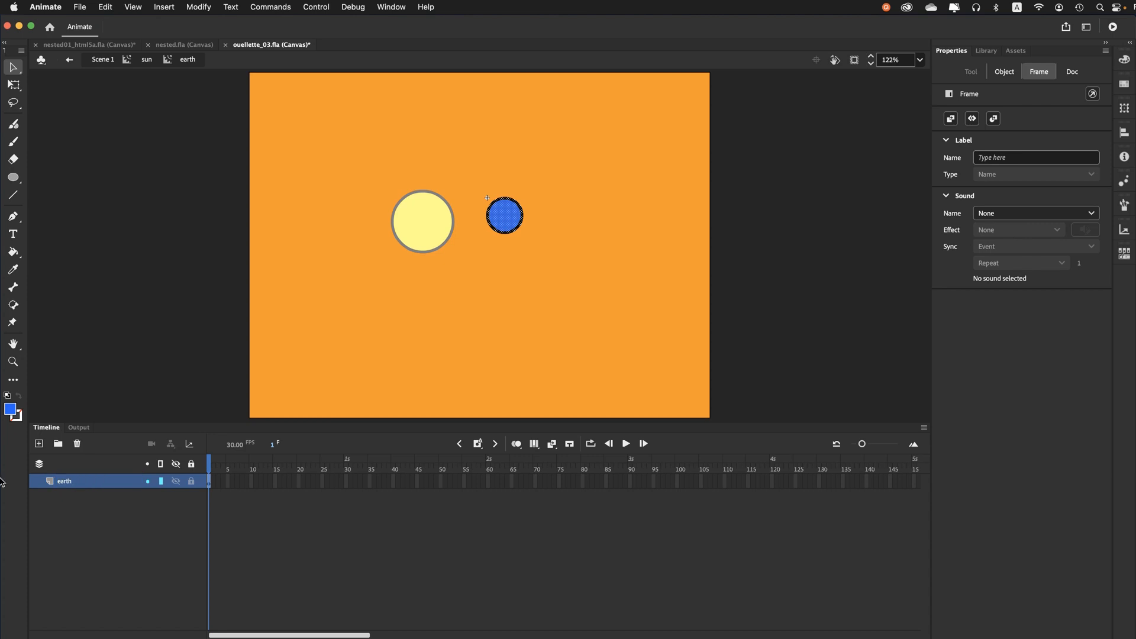
- Add a layer above the earth layer inside the earth clip and name it moon
left_click(39, 443)
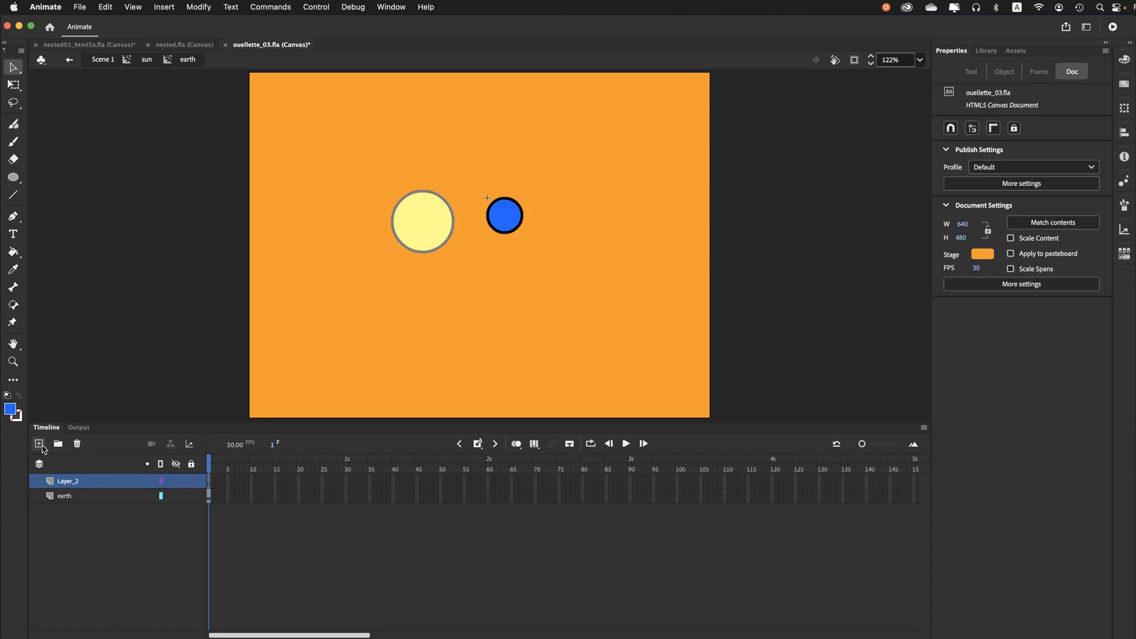
double_click(66, 481)
type("moon")
key("Return")
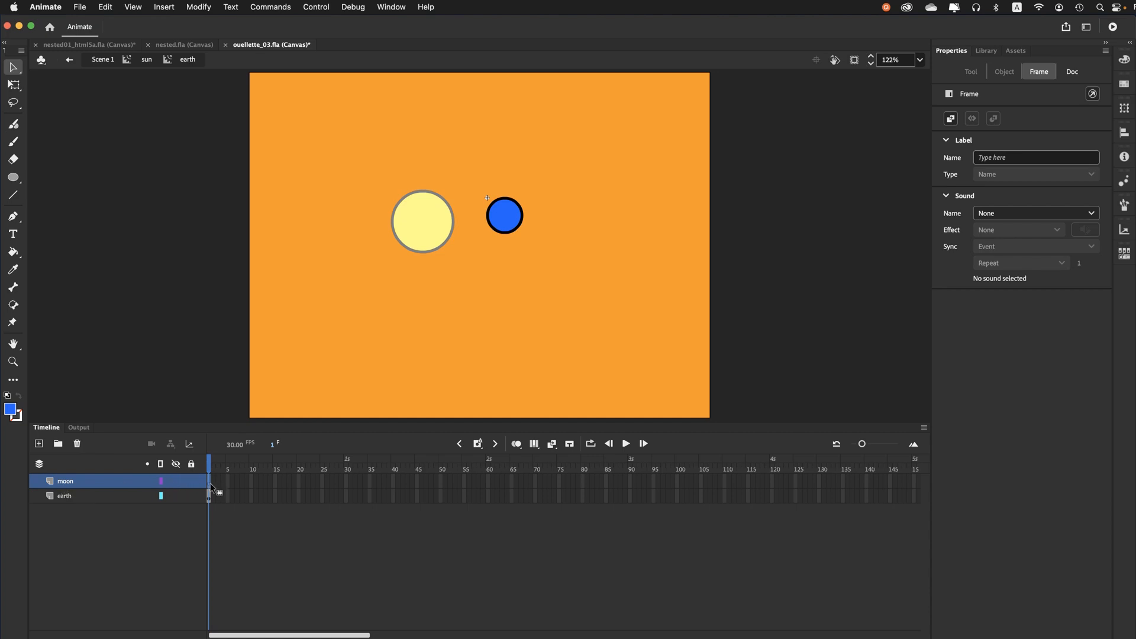
- Draw a green circle about 22 px wide with the Oval tool on the moon layer, between the sun and the earth
left_click(19, 183)
left_click(54, 209)
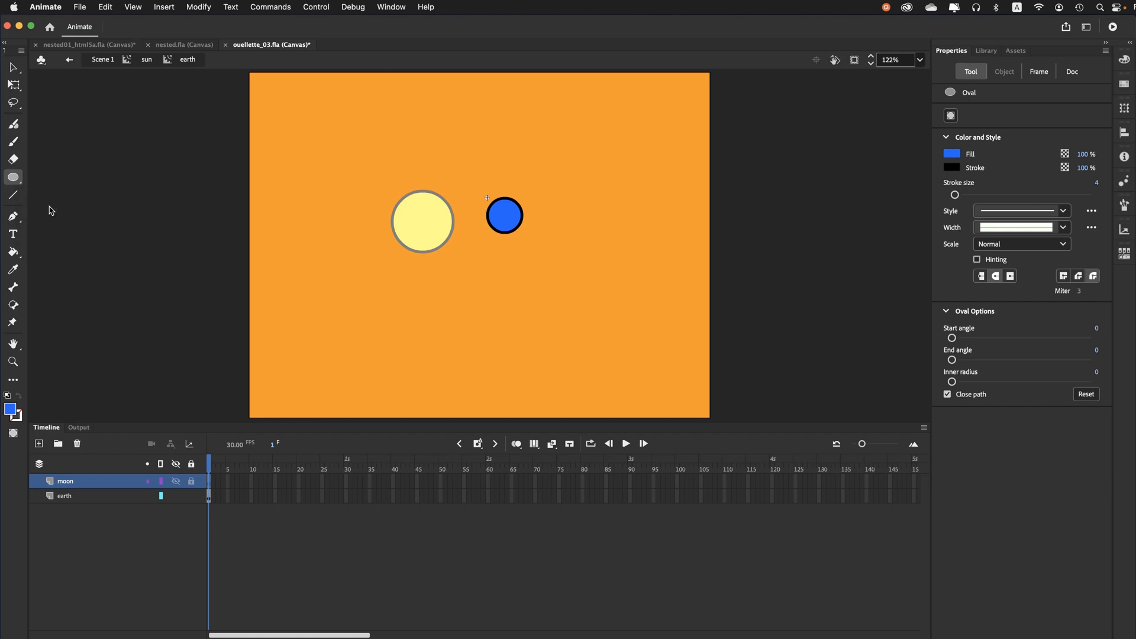
left_click(952, 154)
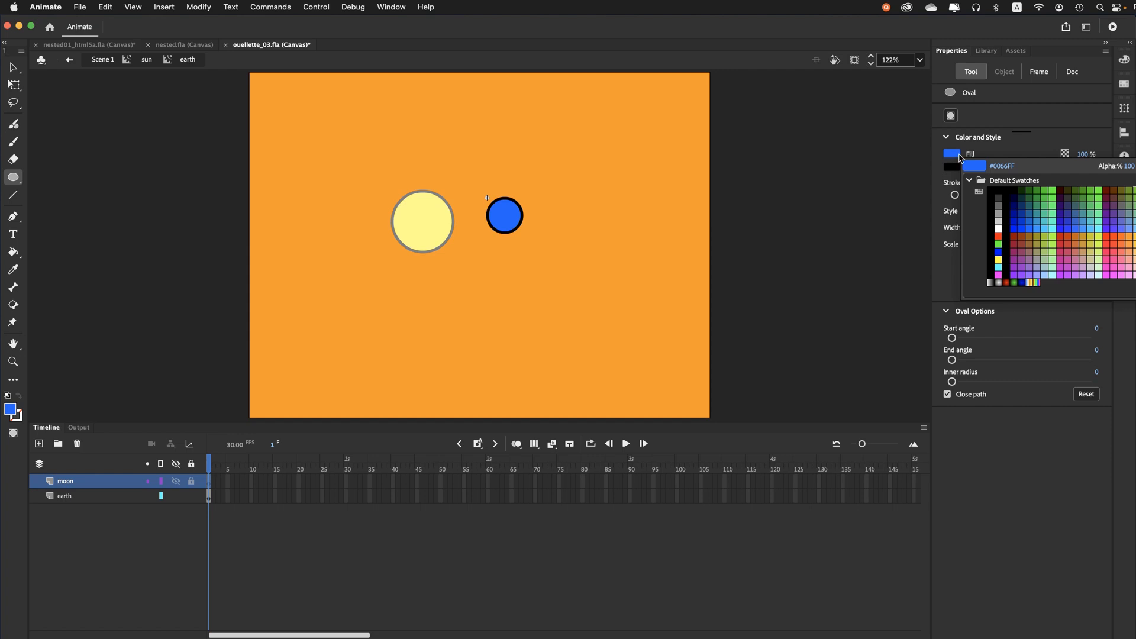
left_click(1055, 191)
left_click(1056, 192)
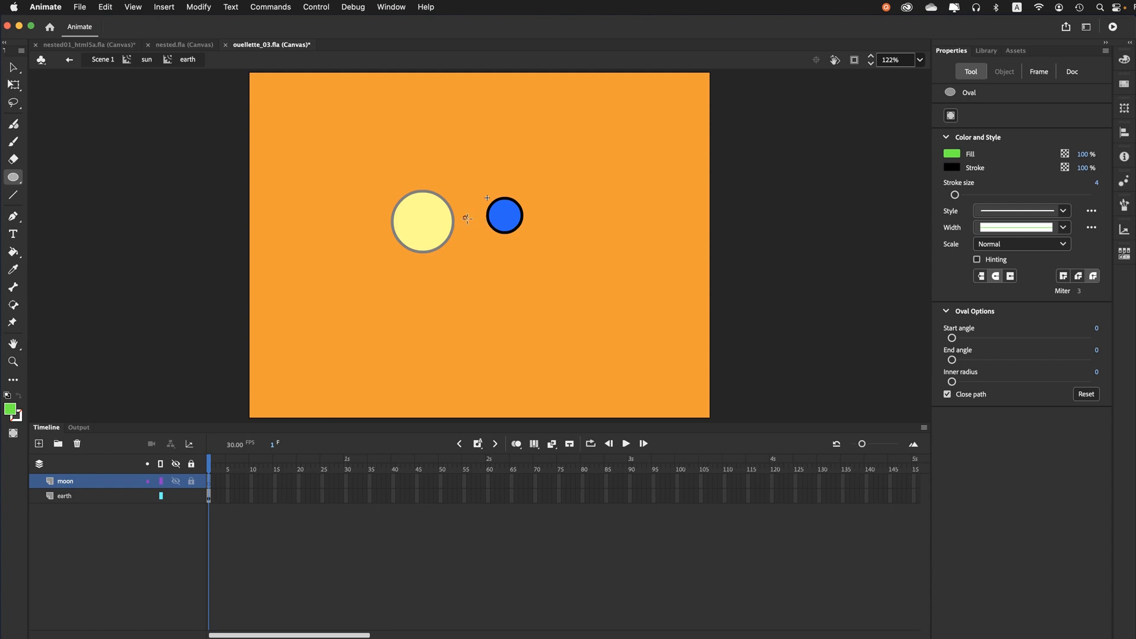
left_click_drag(462, 214, 481, 233)
- Convert the green circle into a movie clip symbol named moon
left_click(13, 68)
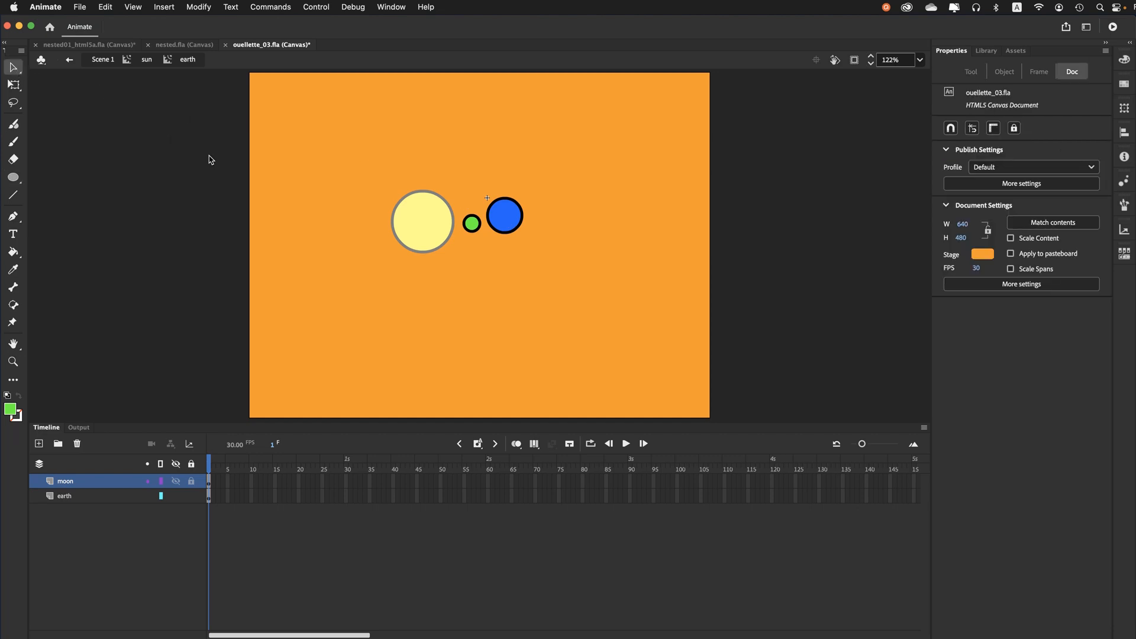
left_click(471, 225)
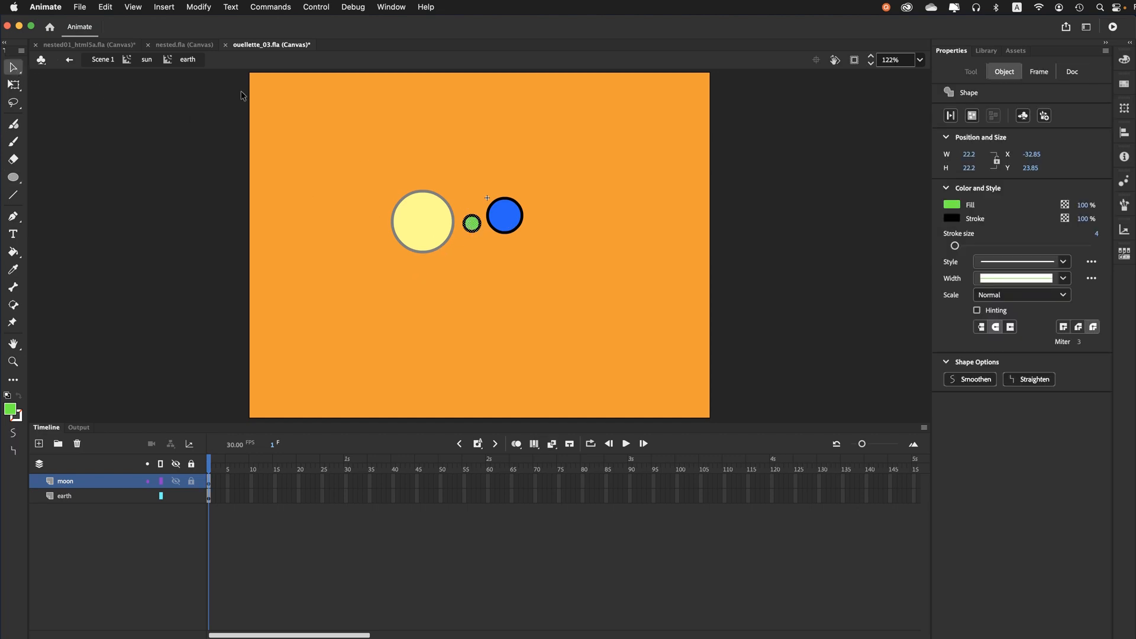
left_click(199, 7)
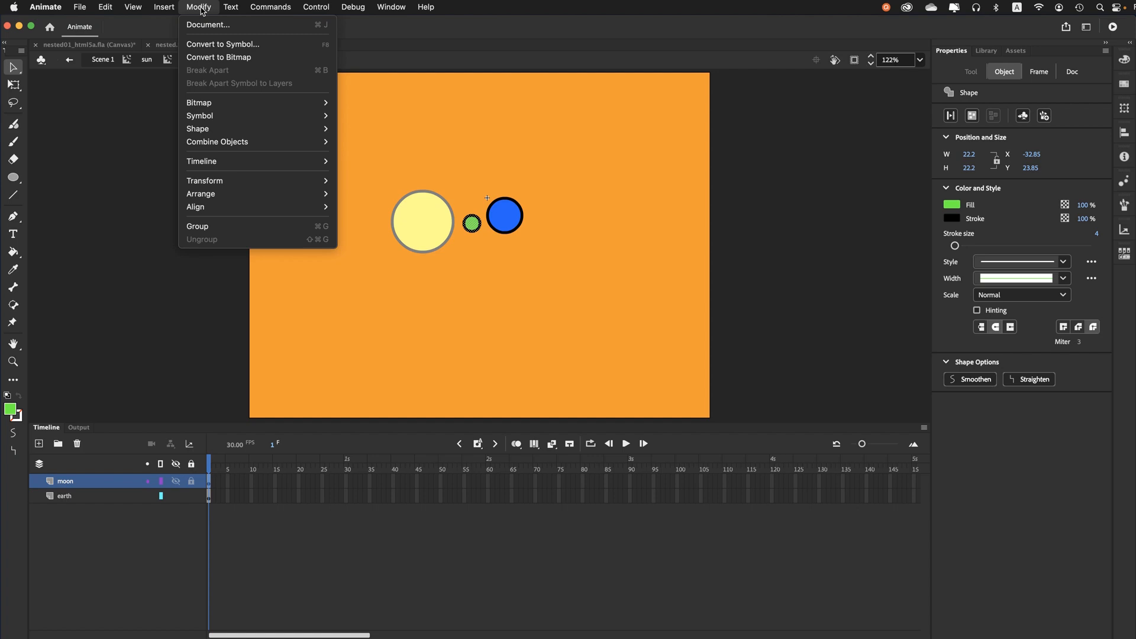
left_click(201, 45)
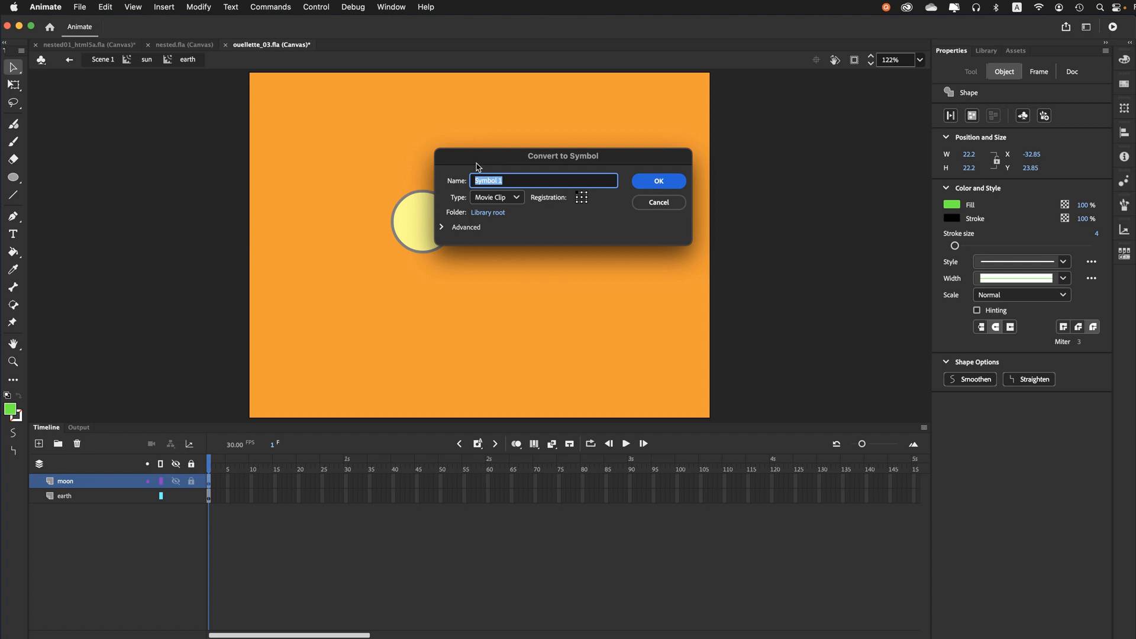
type("moon")
key("Return")
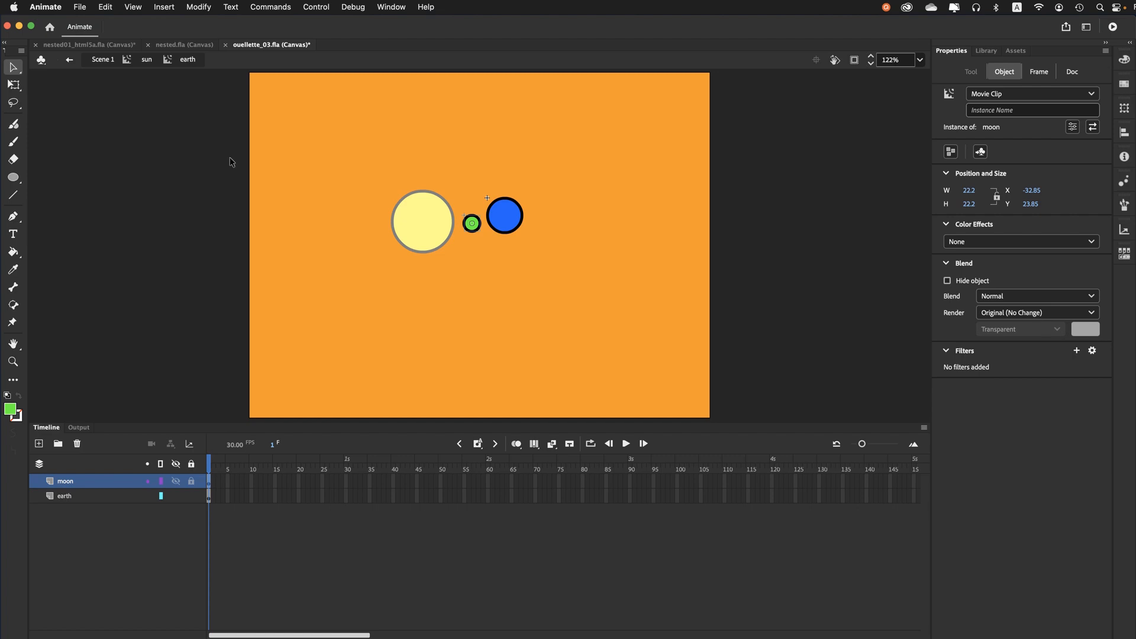
- Move the moon clip's transformation point to the centre of the blue earth circle
left_click(13, 84)
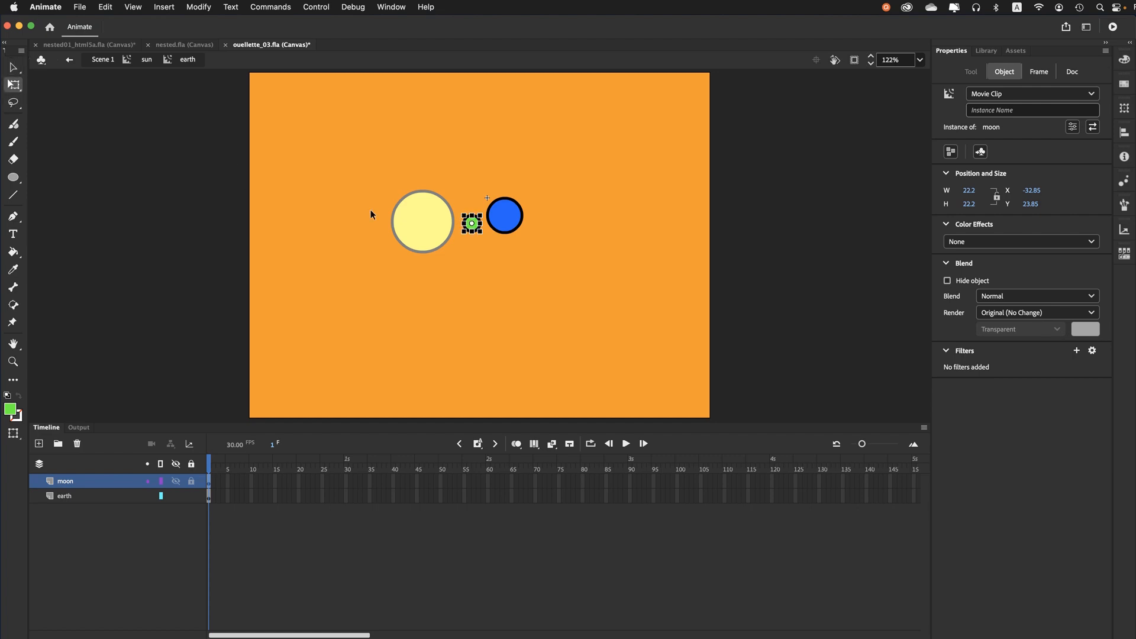
left_click_drag(473, 225, 504, 216)
left_click(13, 70)
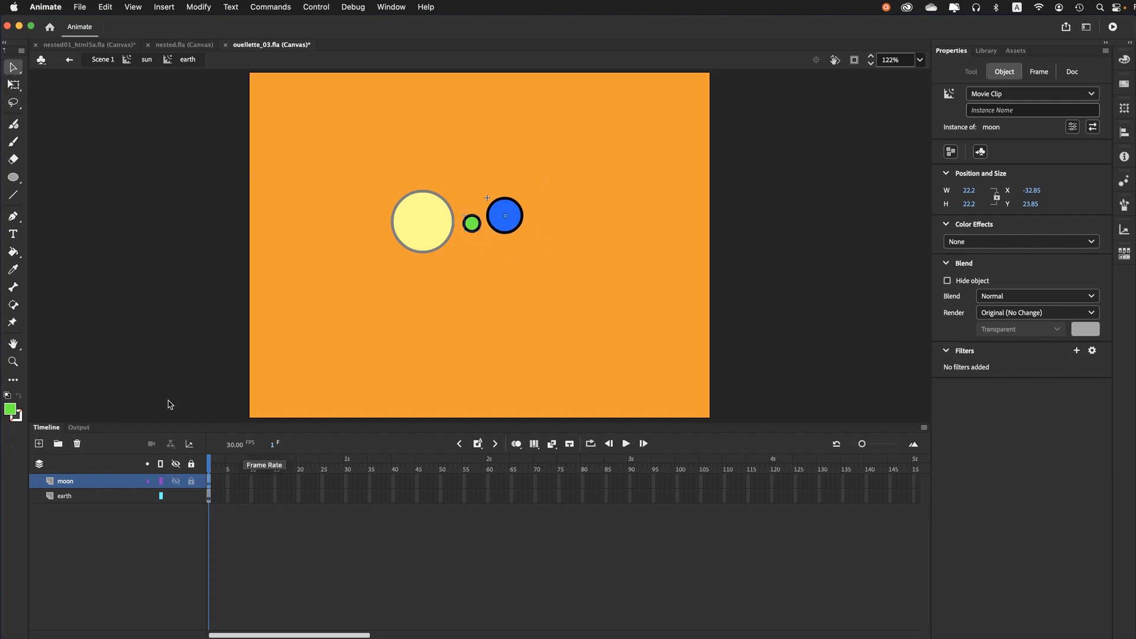
- Extend the moon and earth layers to frame 120 and save the document
left_click(772, 483)
left_click_drag(773, 485, 774, 499)
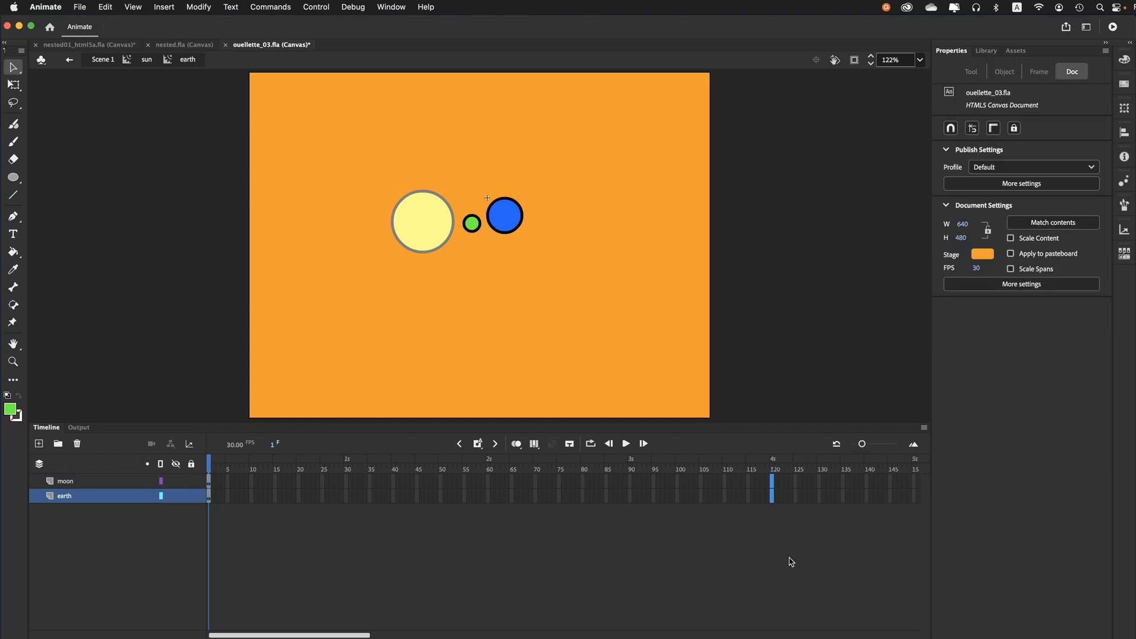
key("F5")
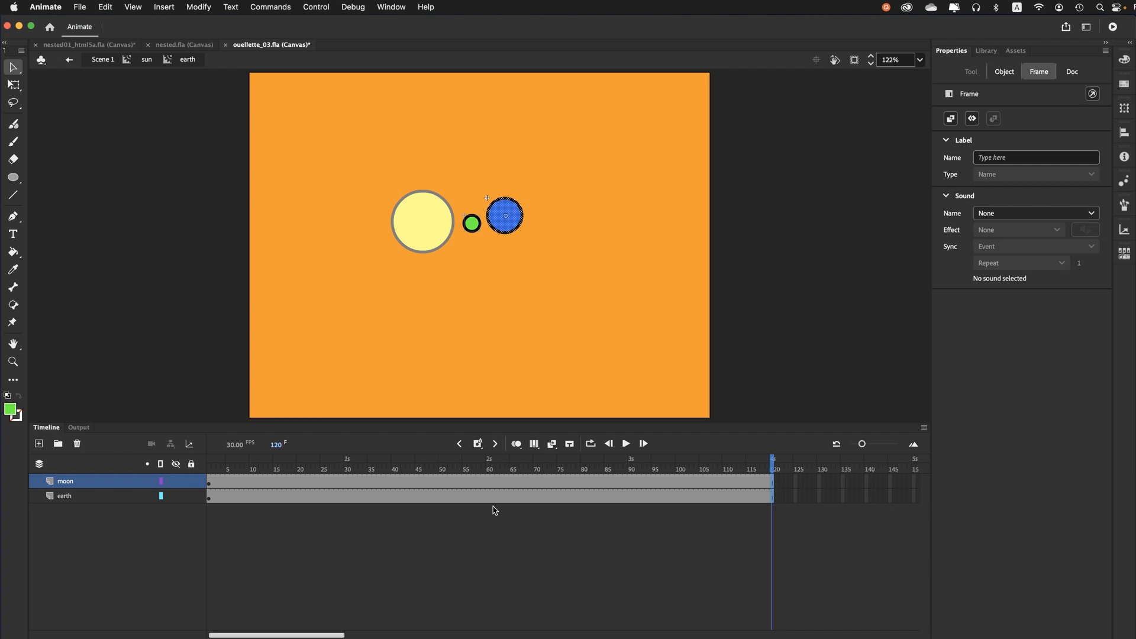
left_click(213, 473)
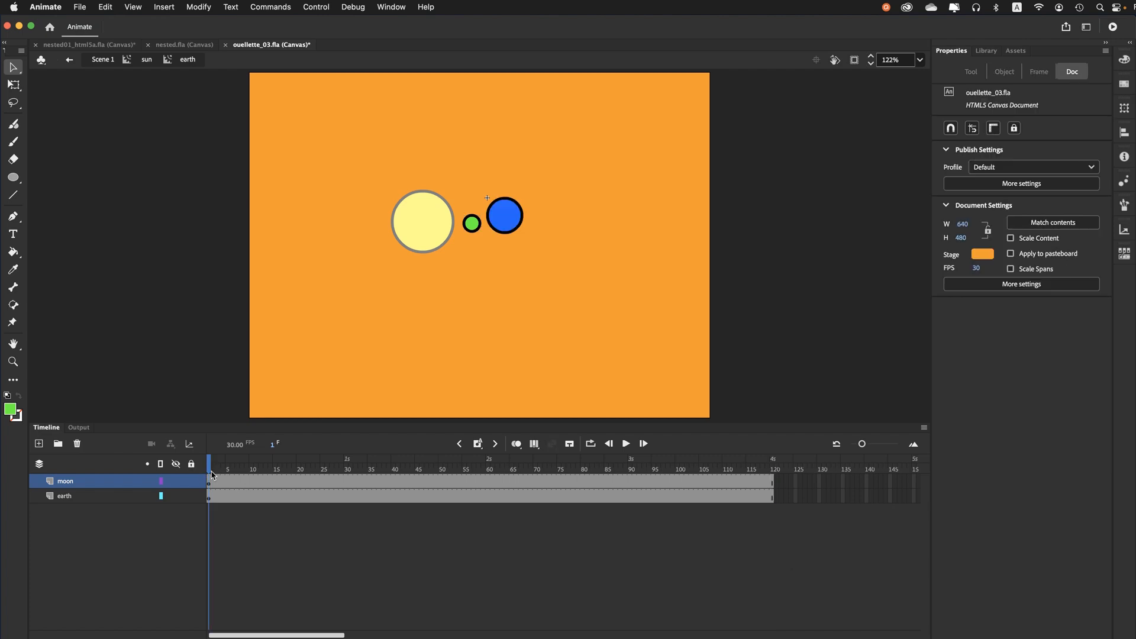
left_click(82, 8)
left_click(82, 118)
- Create a classic tween on the moon layer and set its rotation to Clockwise
right_click(212, 485)
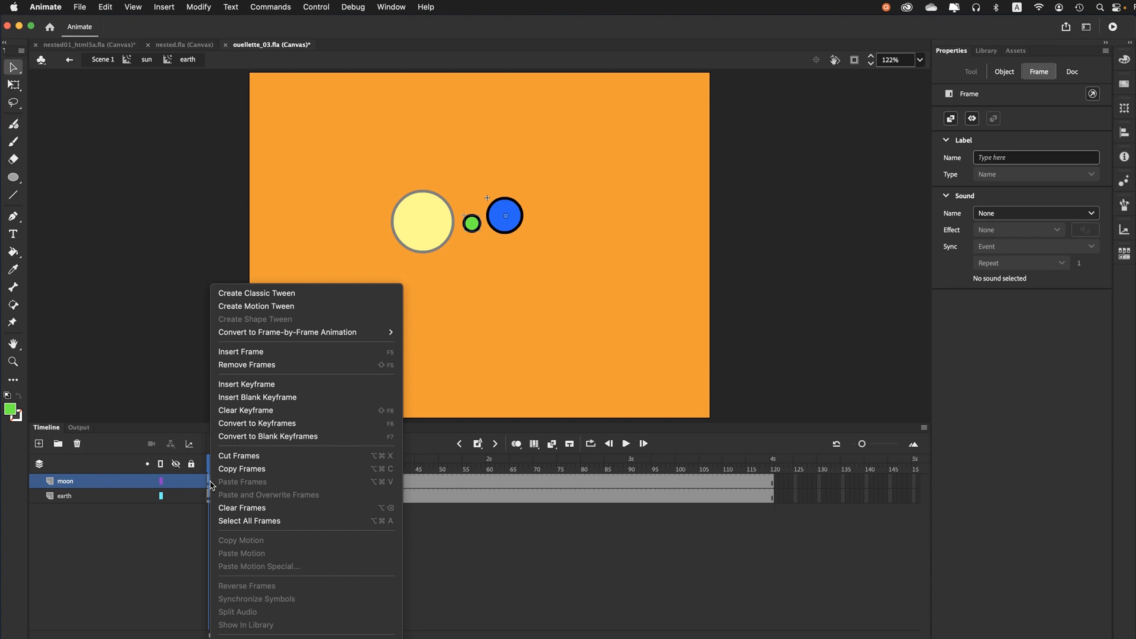
left_click(254, 293)
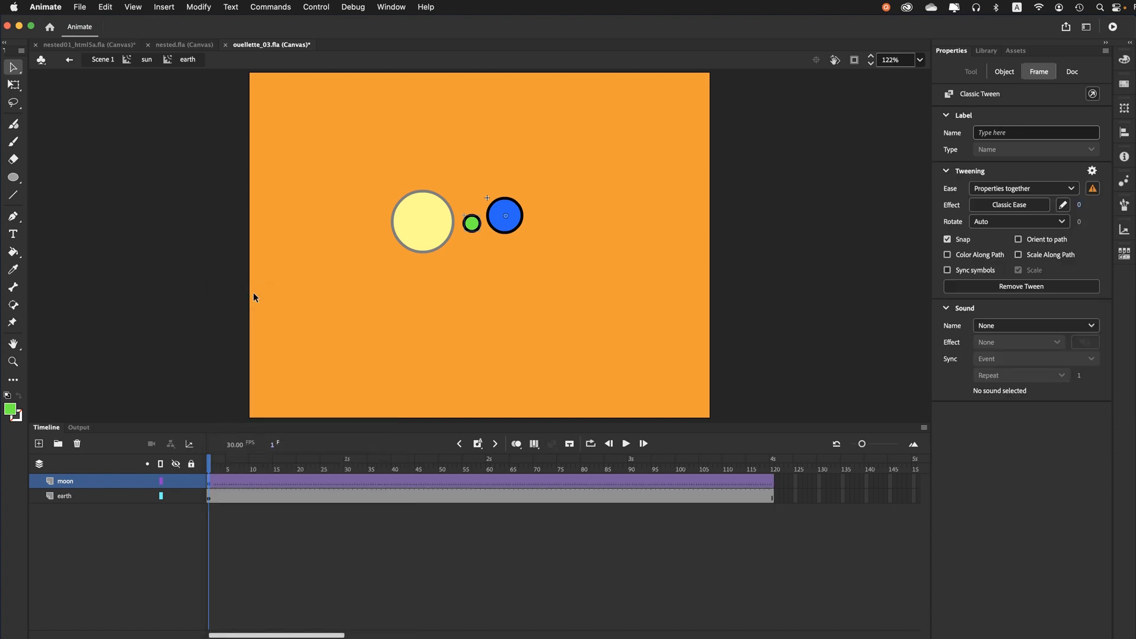
left_click(472, 229)
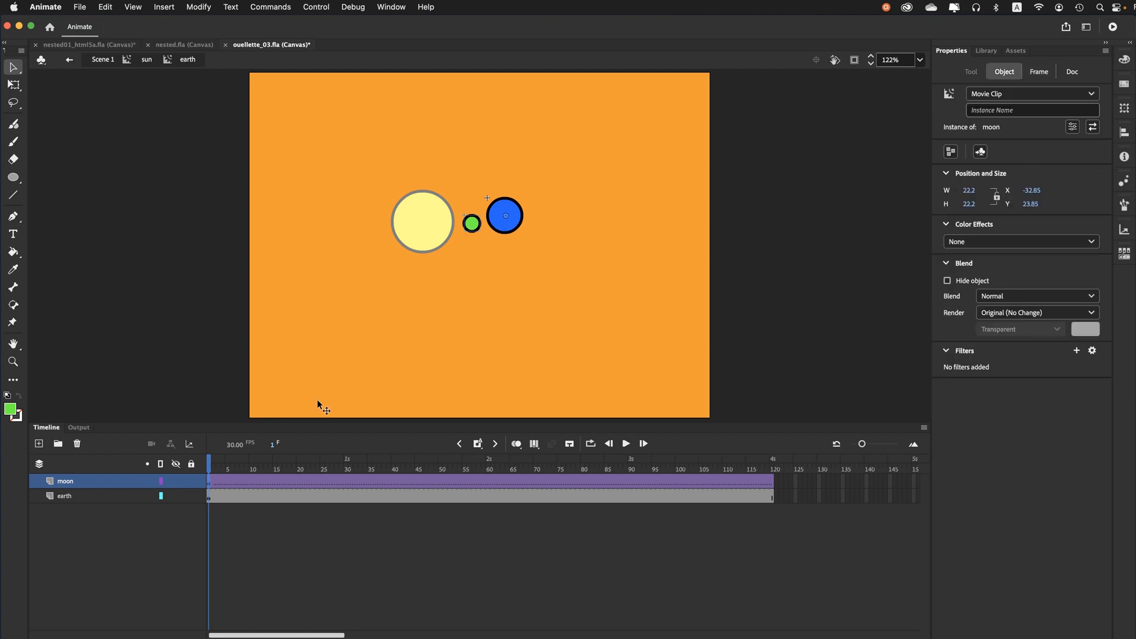
left_click(211, 481)
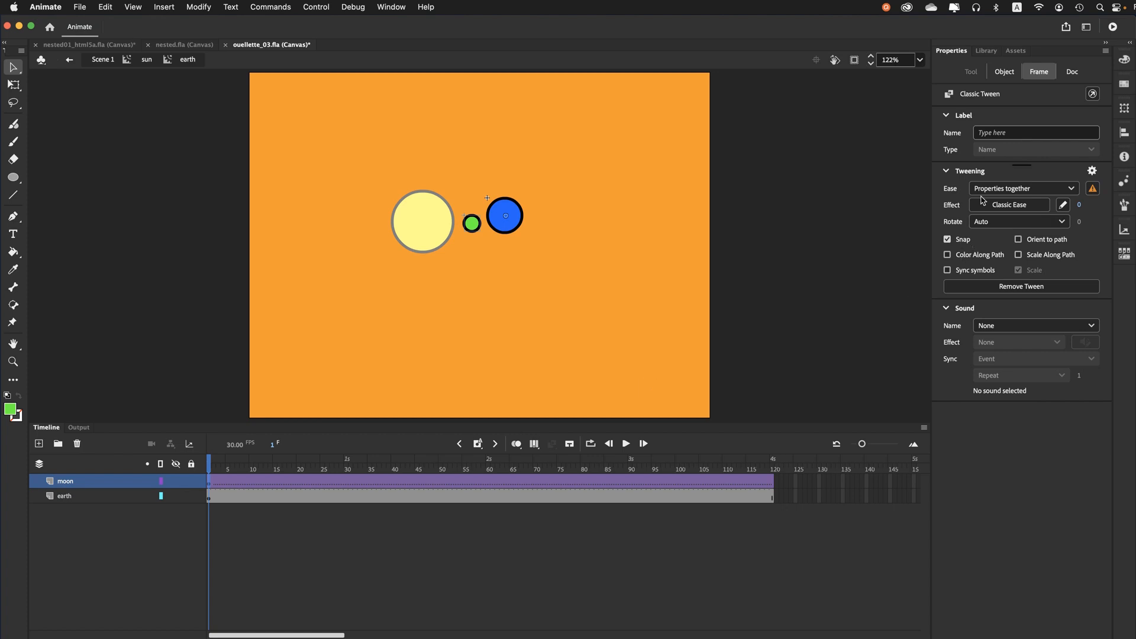
left_click(984, 222)
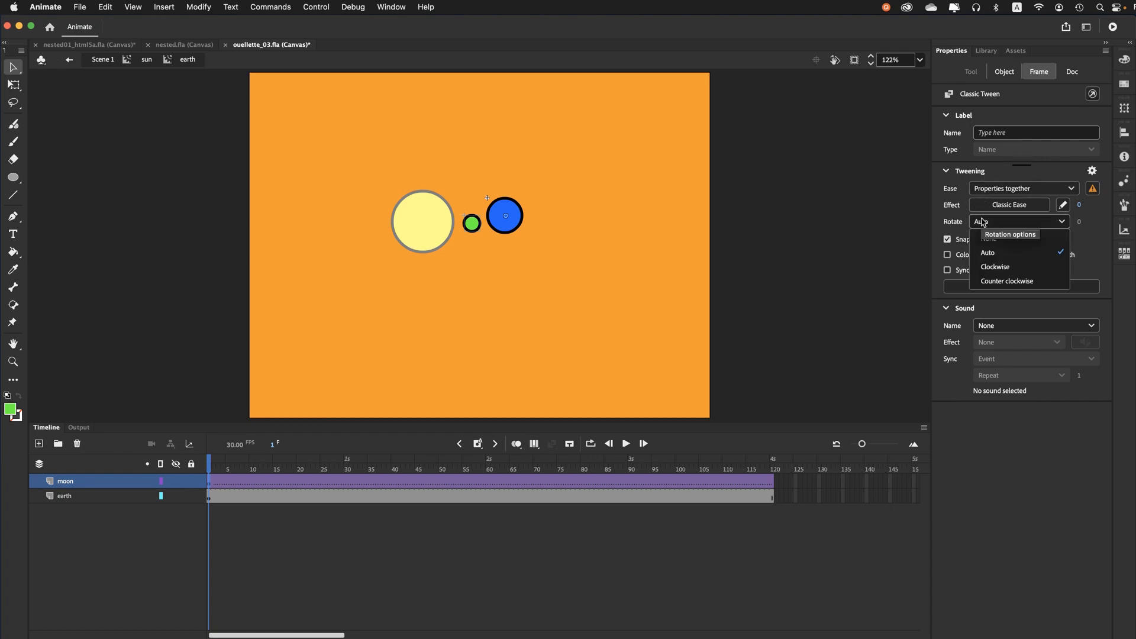
left_click(992, 268)
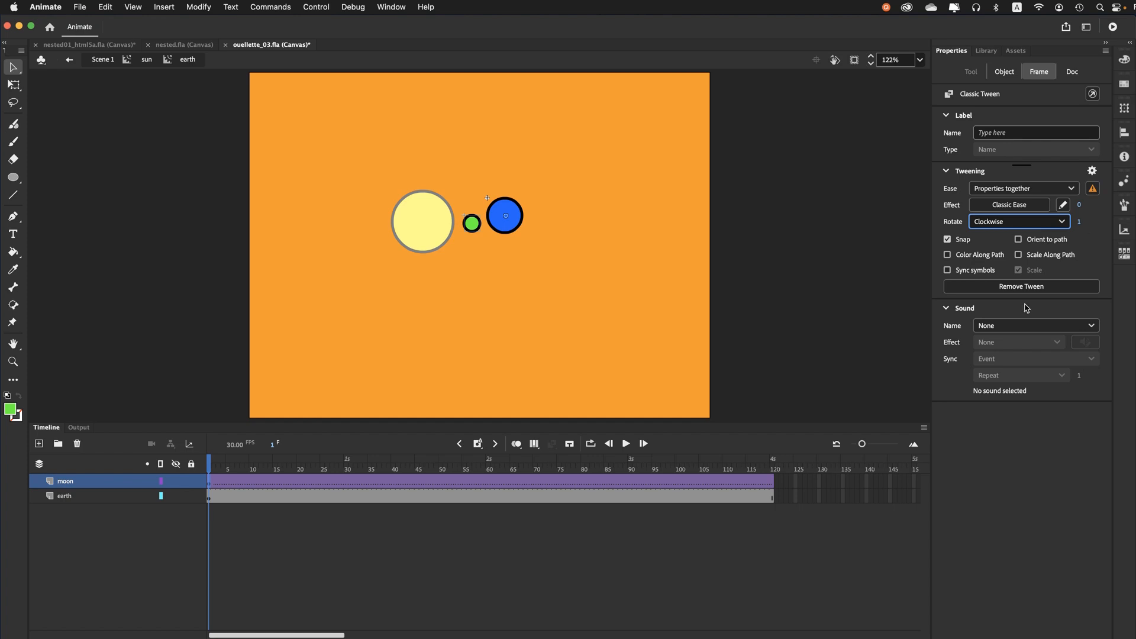
- Insert a keyframe at frame 120 of the moon layer and save the document
left_click(773, 472)
left_click(773, 483)
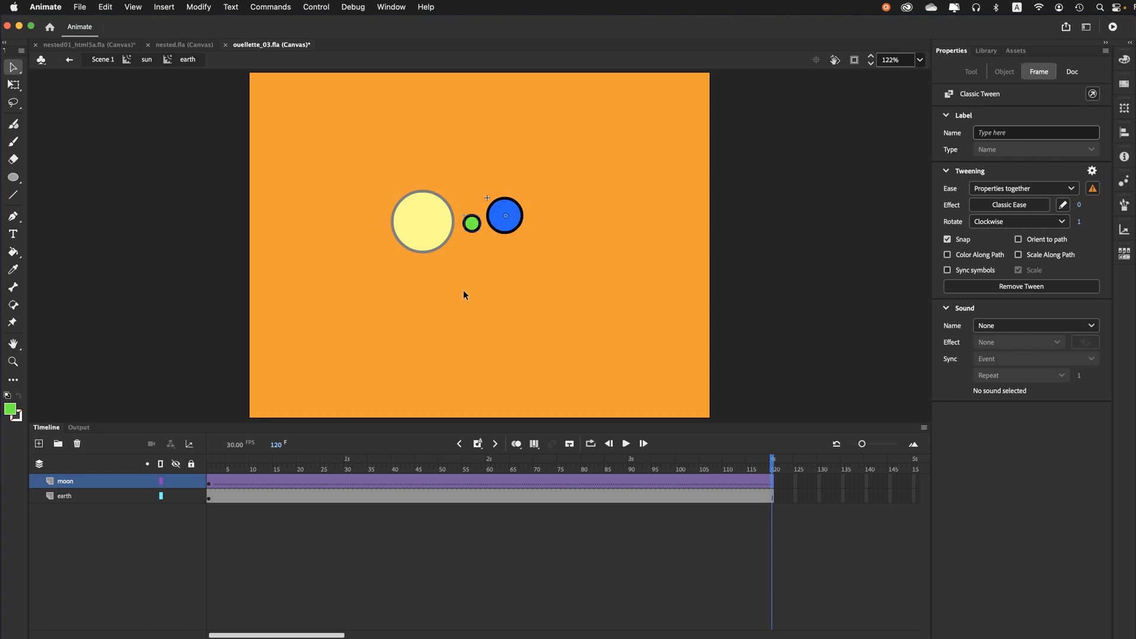
key("F6")
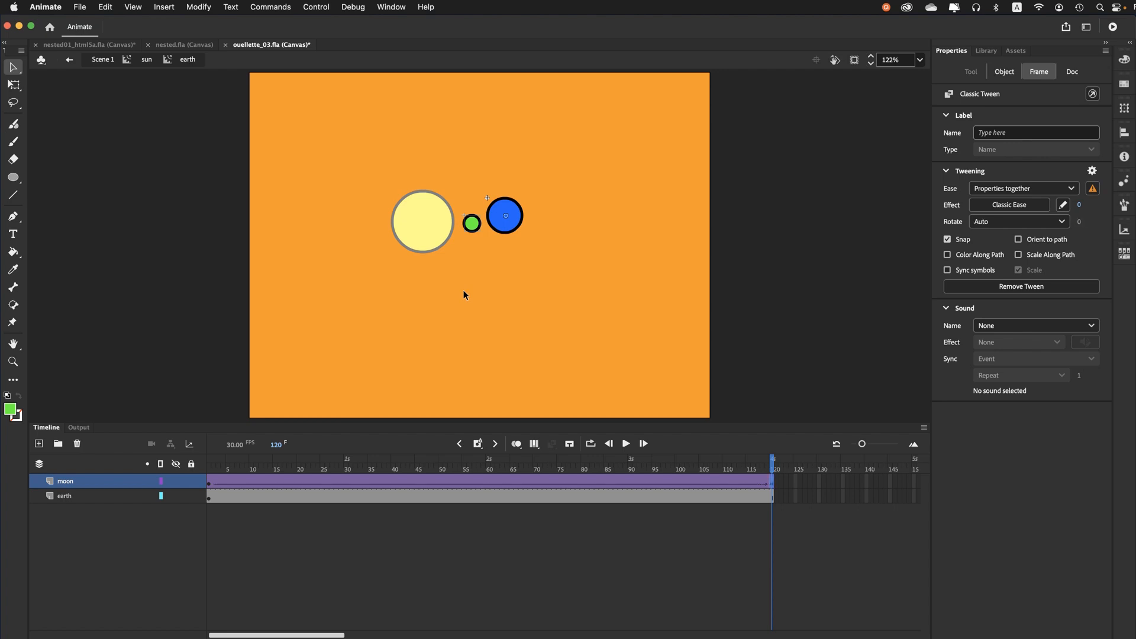
left_click(87, 7)
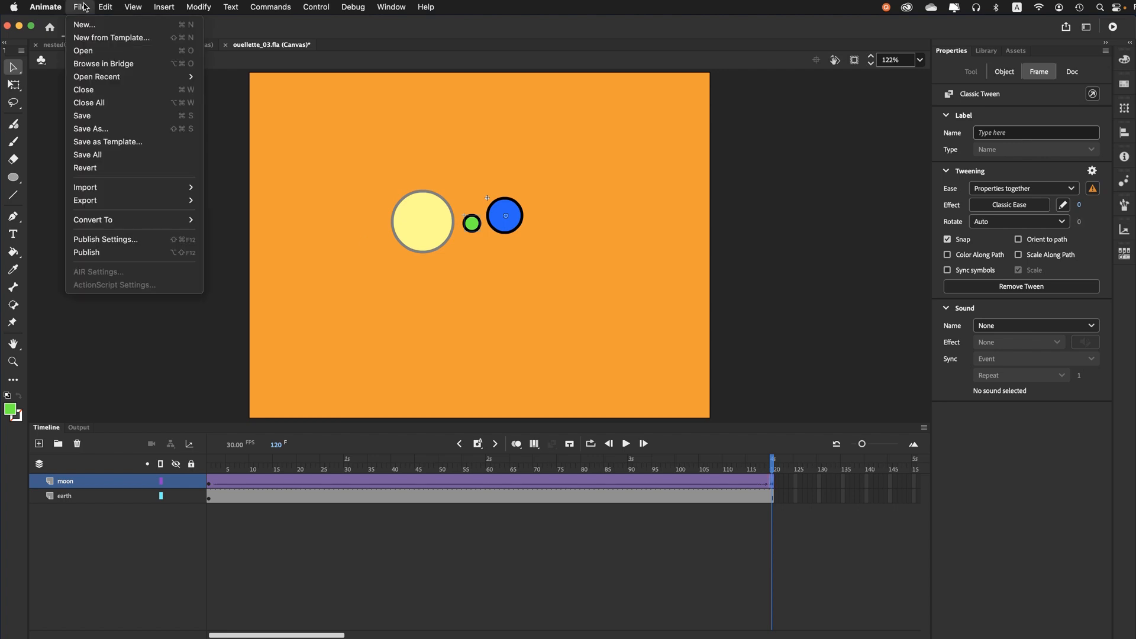
left_click(81, 116)
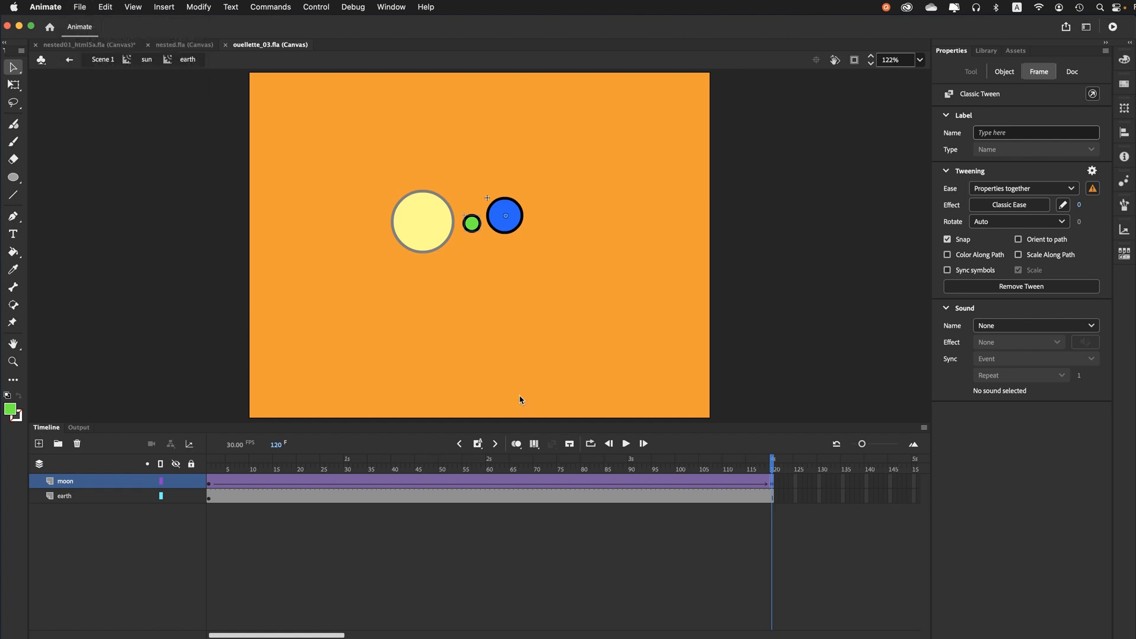
- Test the movie in the browser, quit the browser and bring back the timeline
left_click_drag(773, 469, 839, 453)
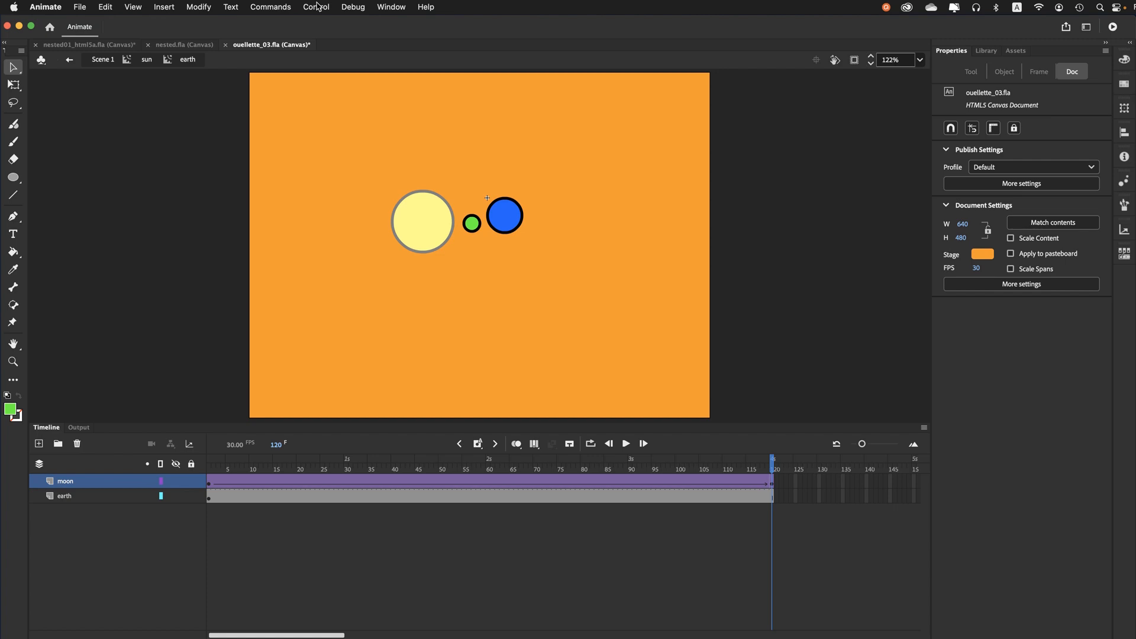
left_click(316, 6)
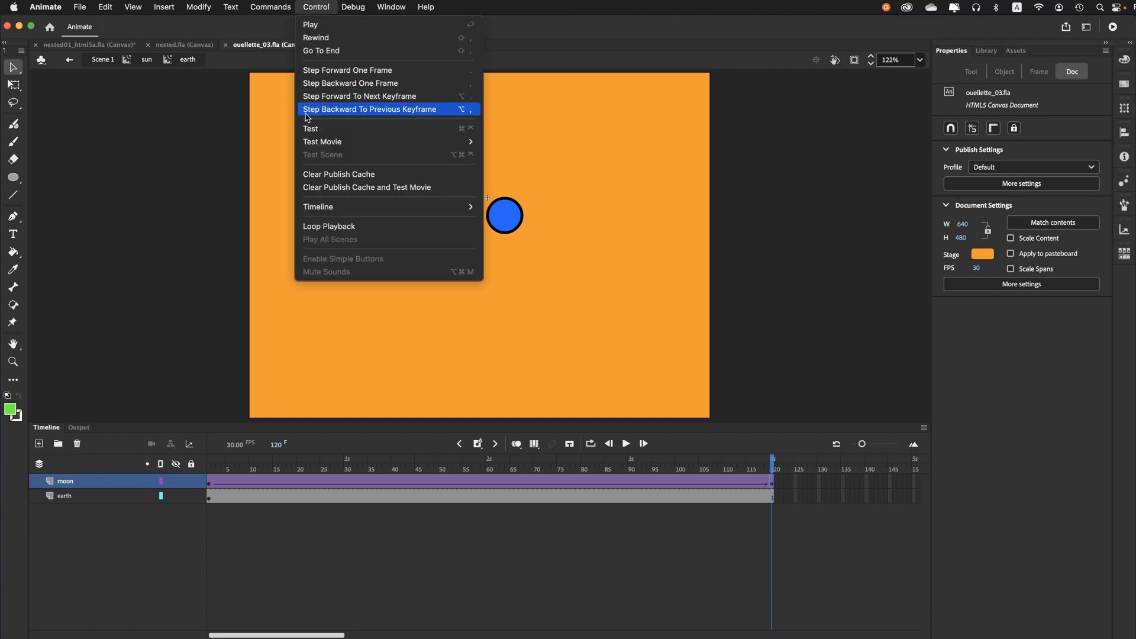
mouse_move(373, 143)
left_click(501, 155)
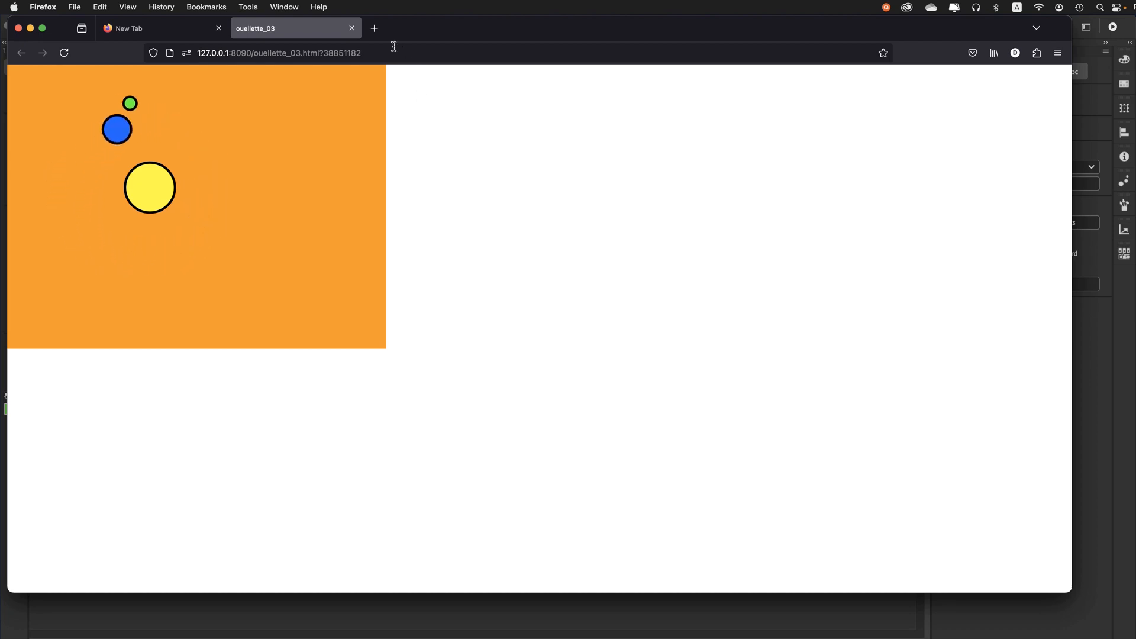
left_click(352, 29)
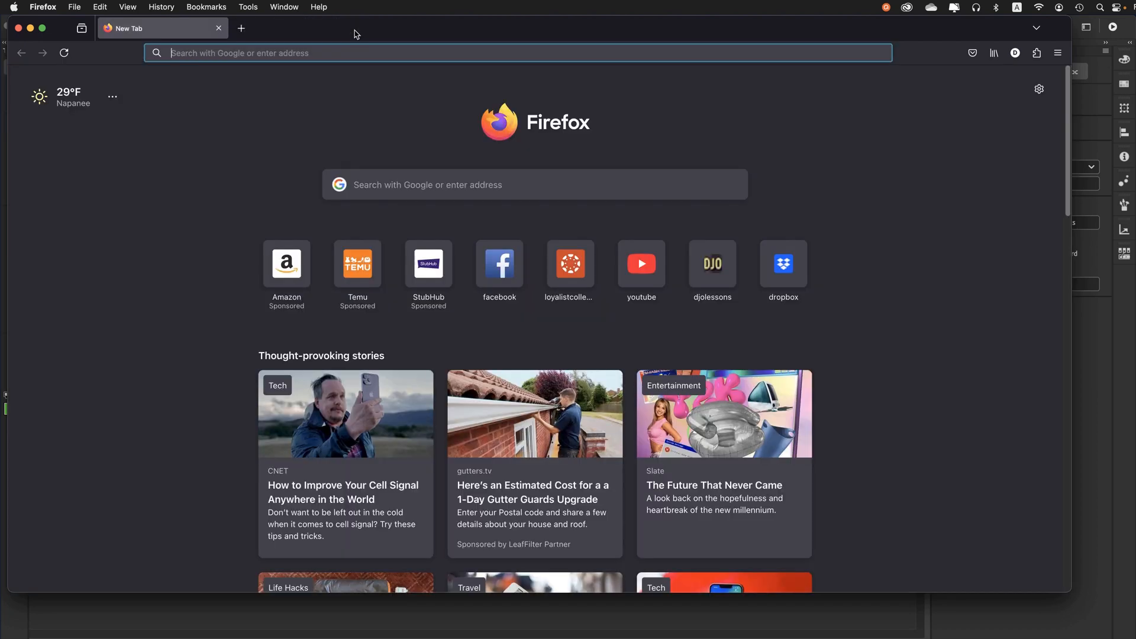
key("super+q")
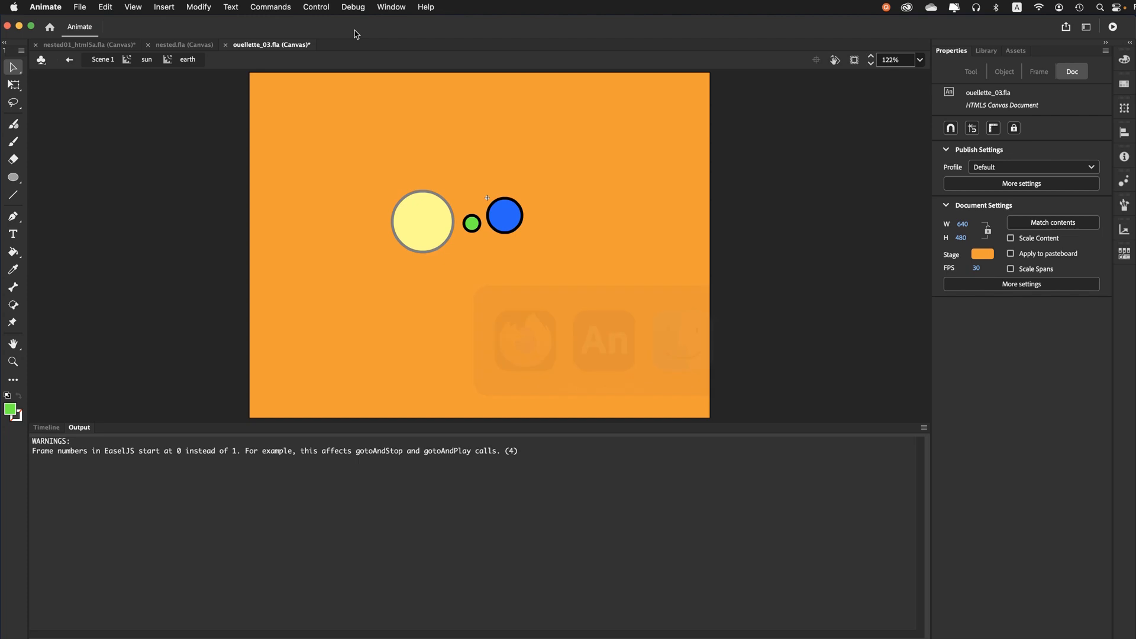
left_click(44, 427)
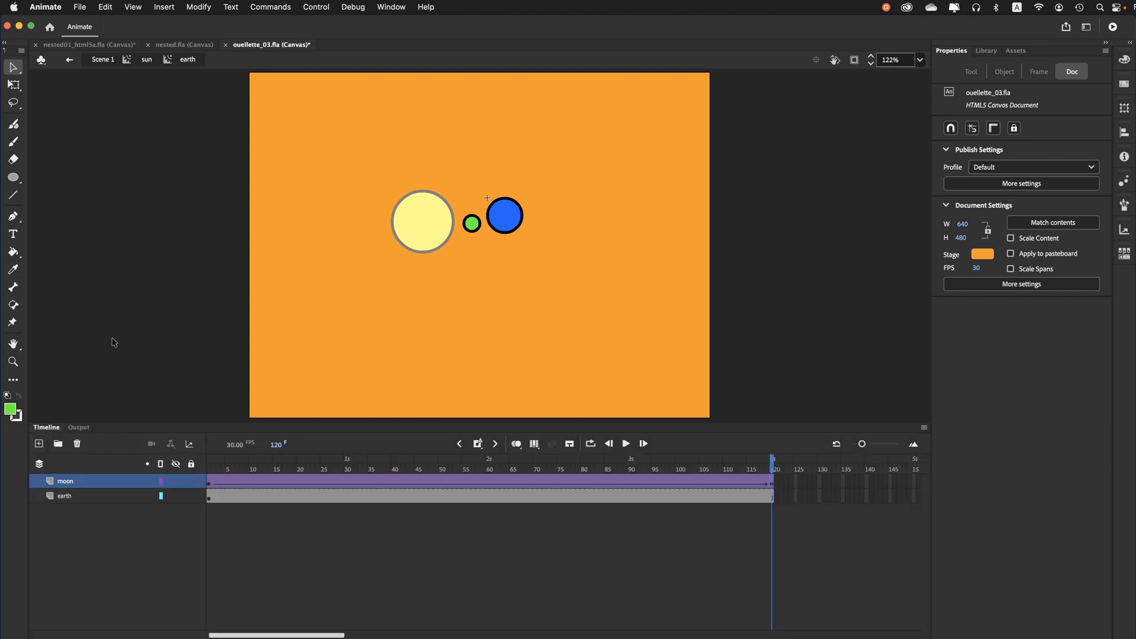
- Return to Scene 1, give the sun clip the instance name sun_mc and save the document
left_click(492, 225)
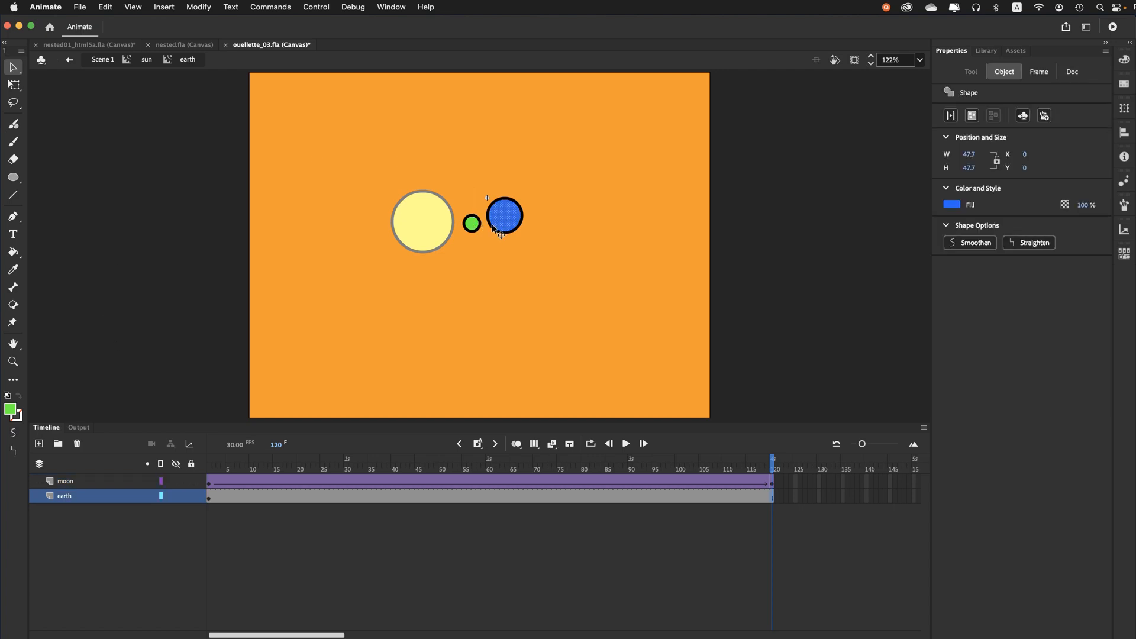
left_click(469, 232)
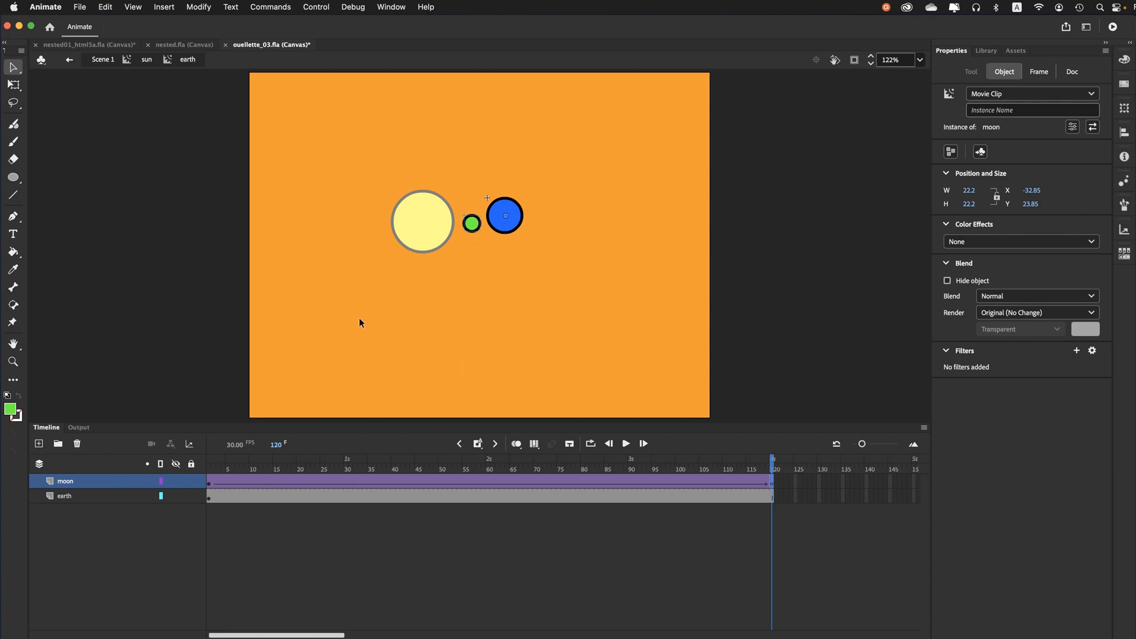
left_click(150, 62)
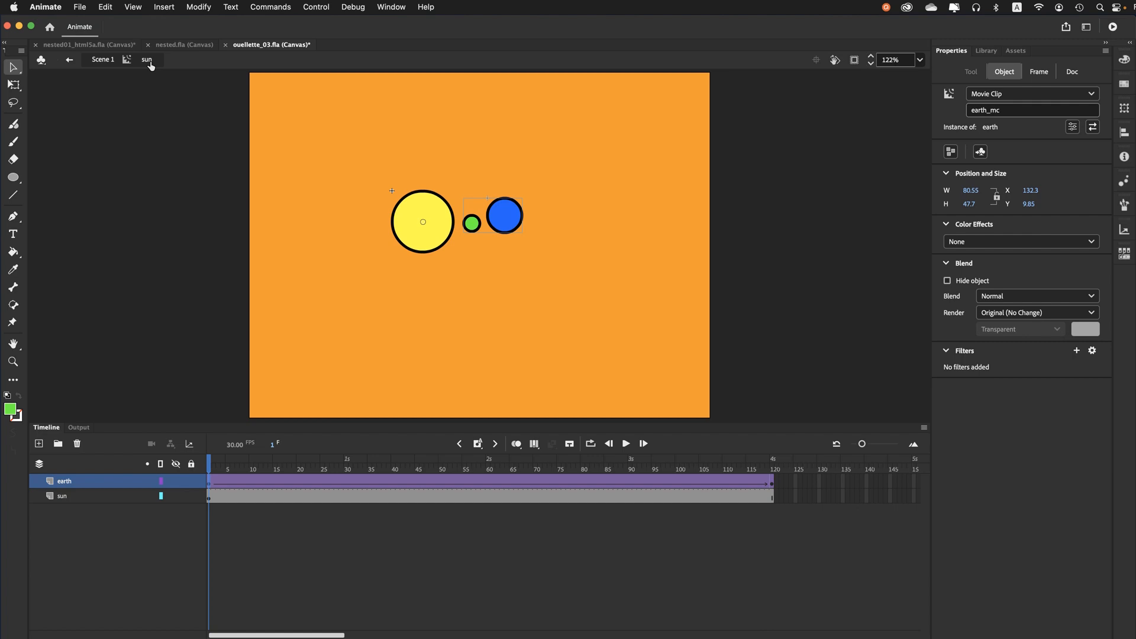
left_click(103, 62)
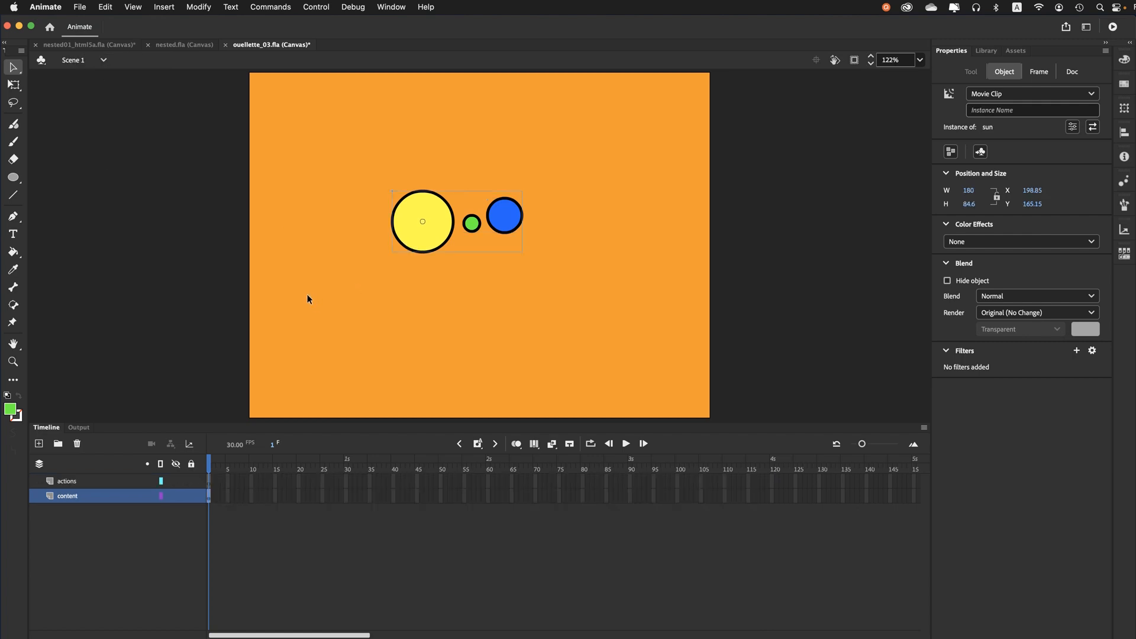
left_click(977, 112)
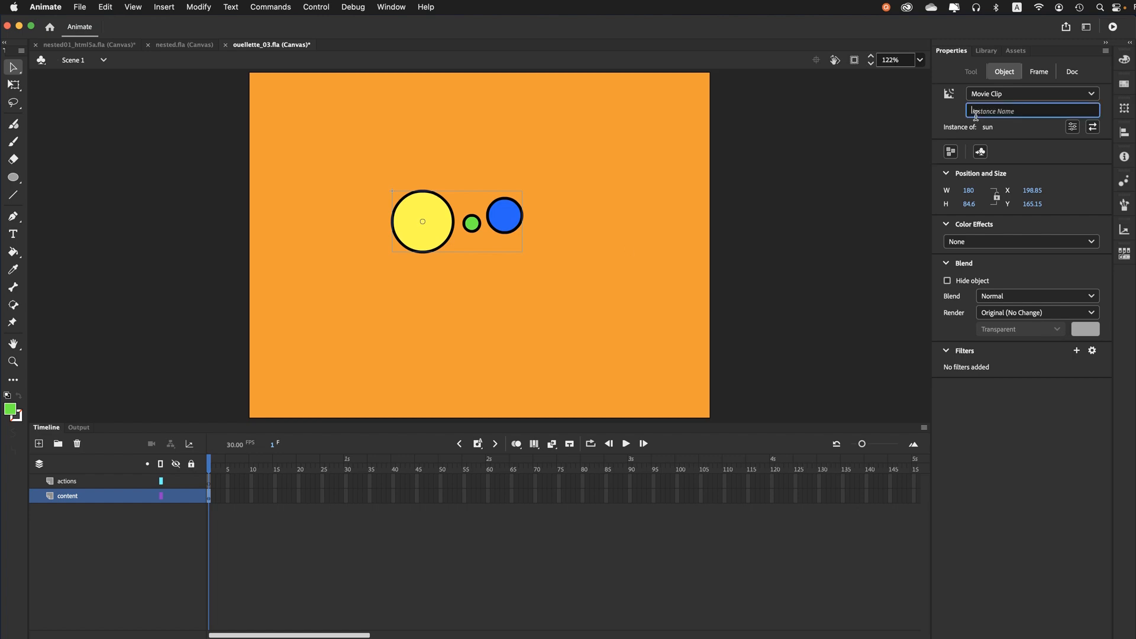
type("sun")
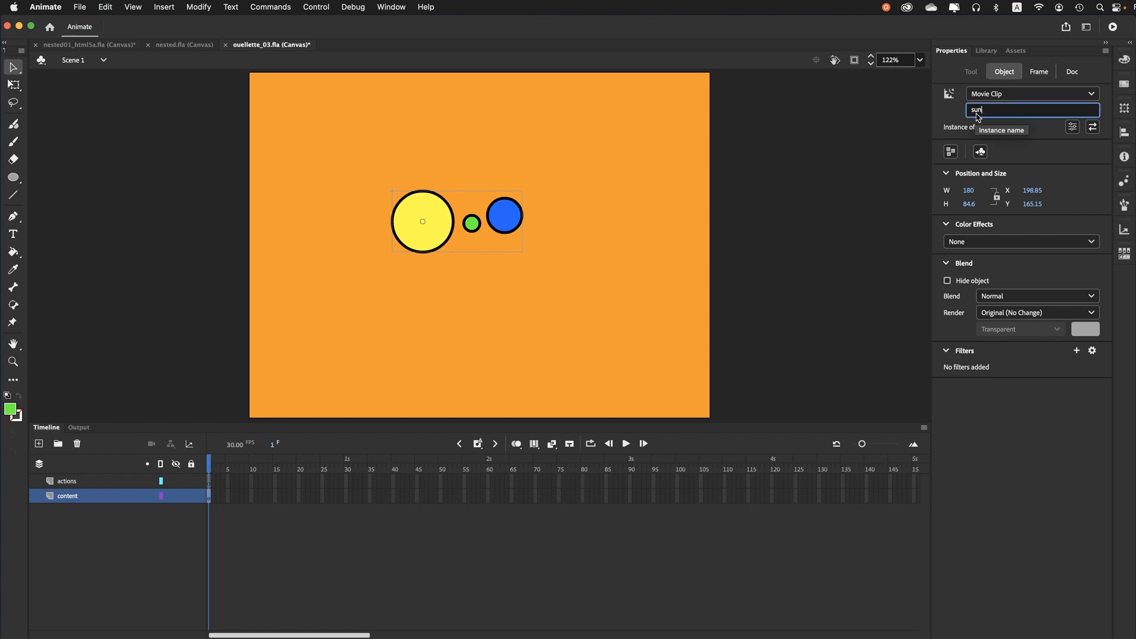
type("_mc")
key("Return")
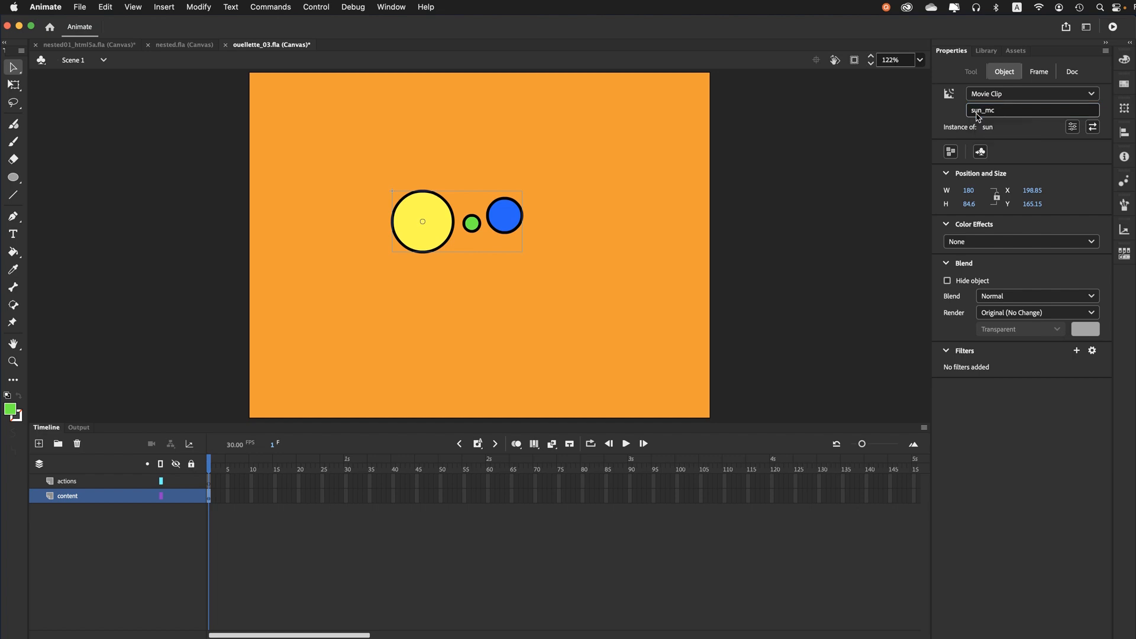
left_click(81, 7)
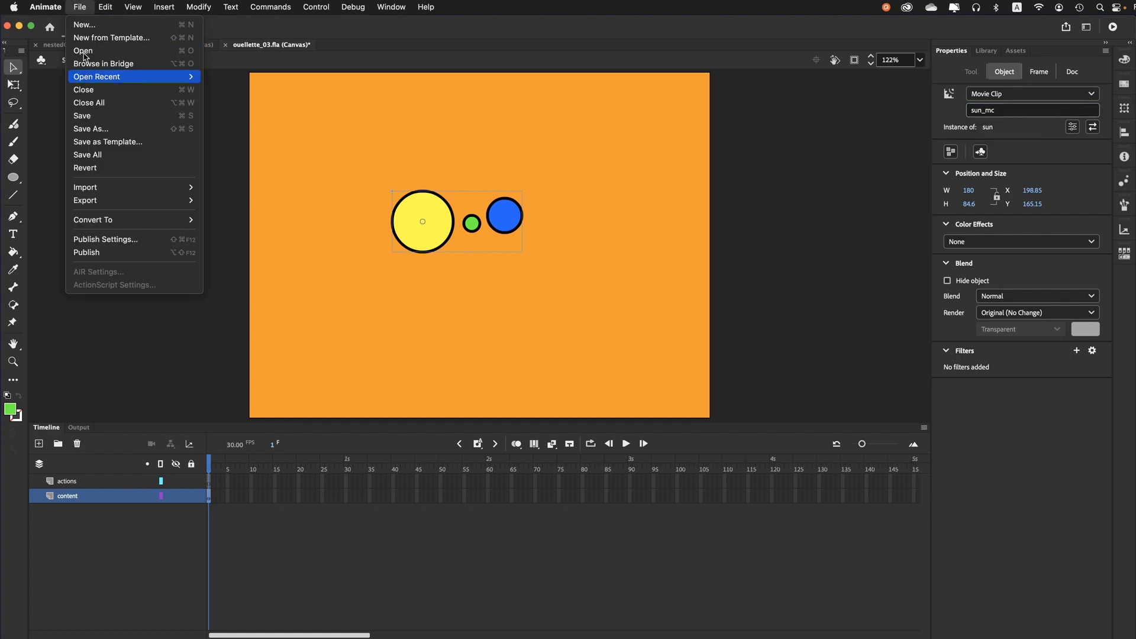
left_click(82, 115)
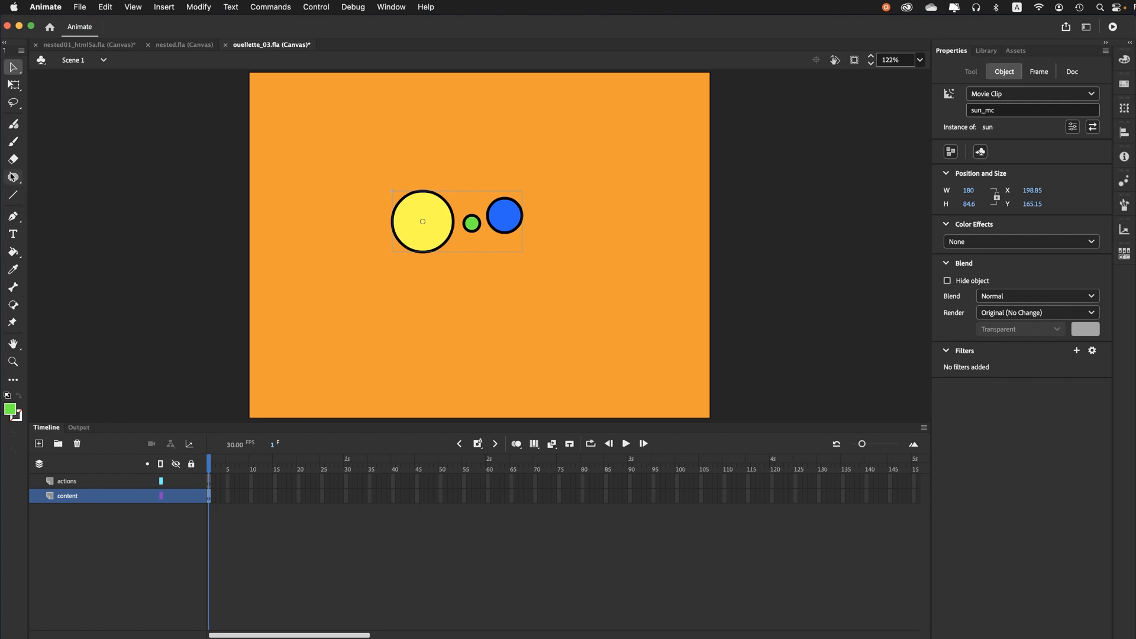
- Draw a green pentagon about 53 px wide with the PolyStar tool near the stage's lower-left corner on the content layer
left_click(13, 178)
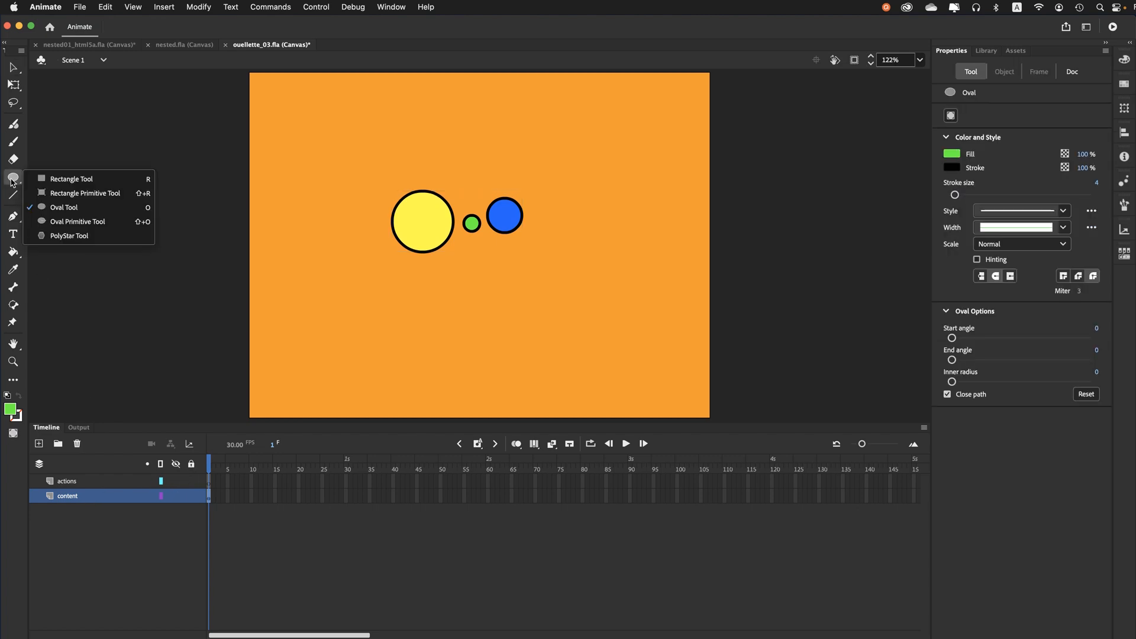
left_click(53, 237)
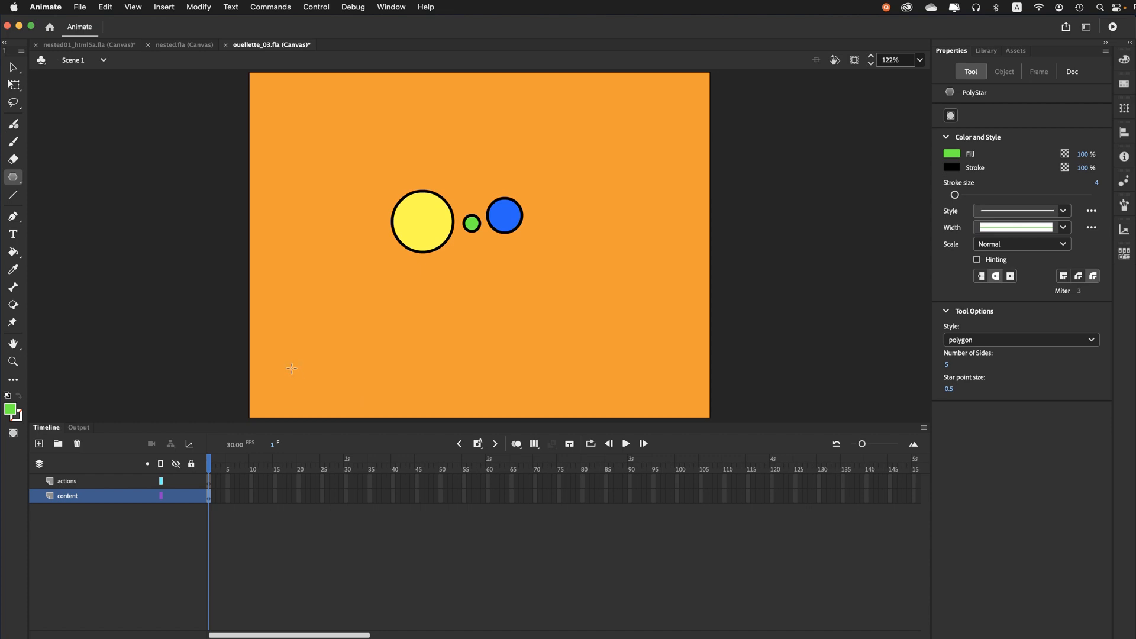
left_click_drag(292, 373, 303, 390)
left_click_drag(304, 390, 303, 391)
left_click_drag(303, 390, 303, 390)
left_click(13, 67)
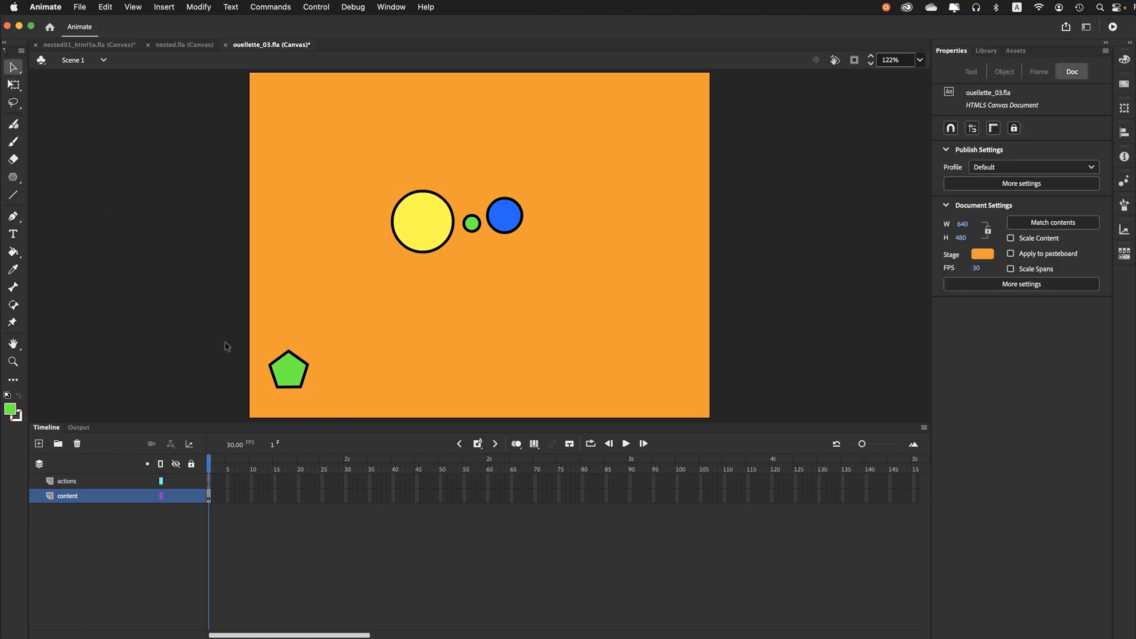
- Recolor the green pentagon's fill with the blue sampled from the earth circle using the Eyedropper tool
left_click(291, 374)
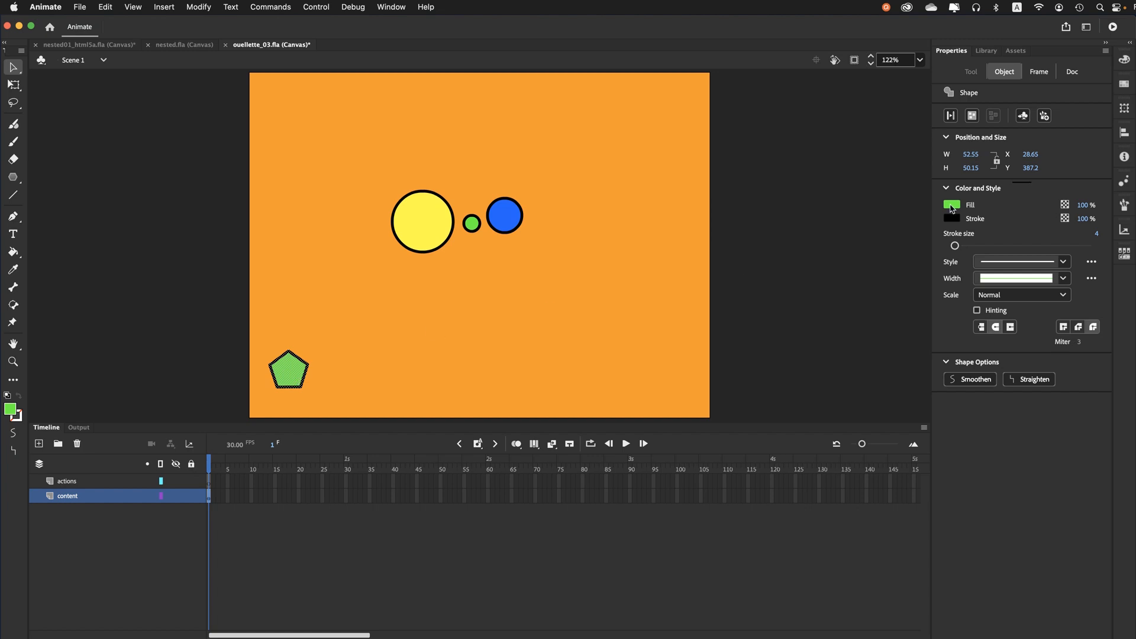
left_click(14, 270)
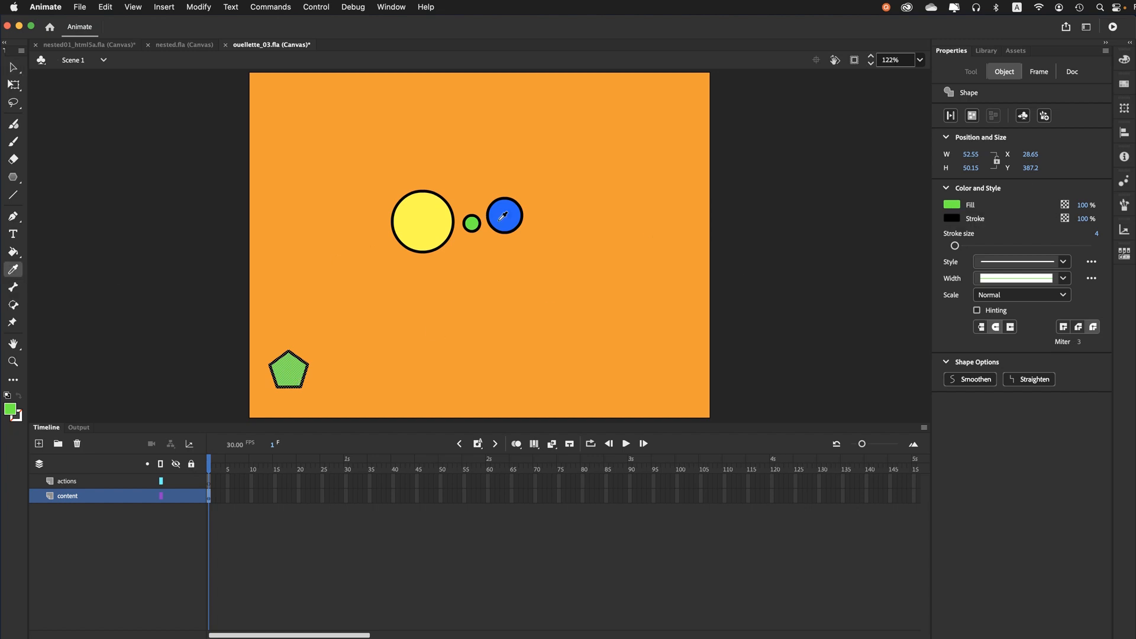
left_click(501, 219)
left_click(14, 69)
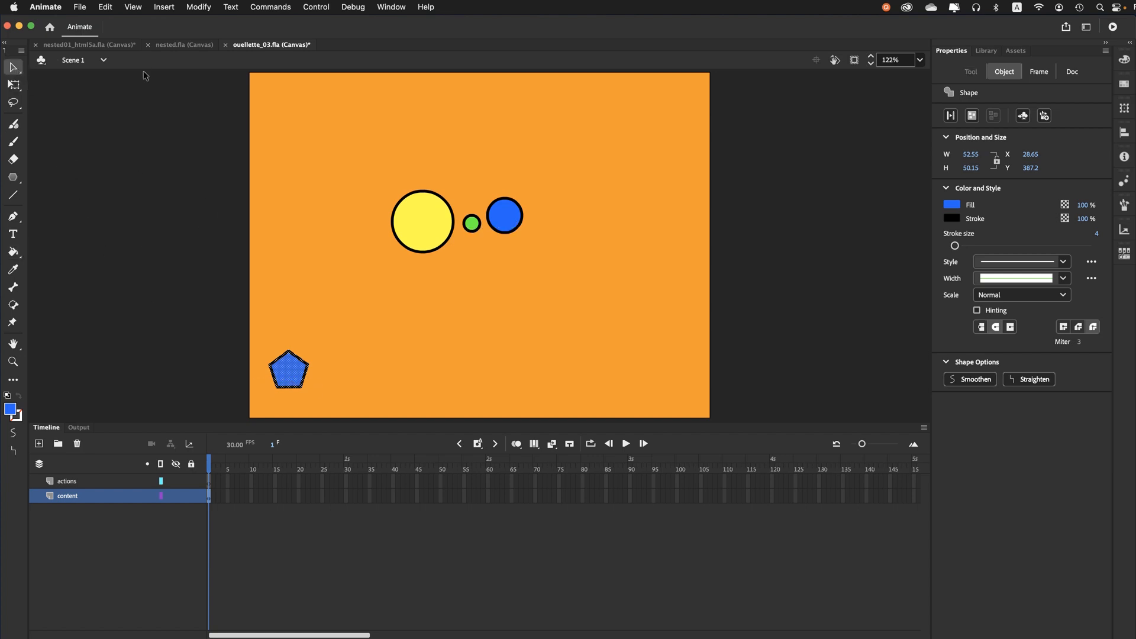
- Convert the blue pentagon to a Button symbol named blue_but
left_click(197, 7)
left_click(200, 43)
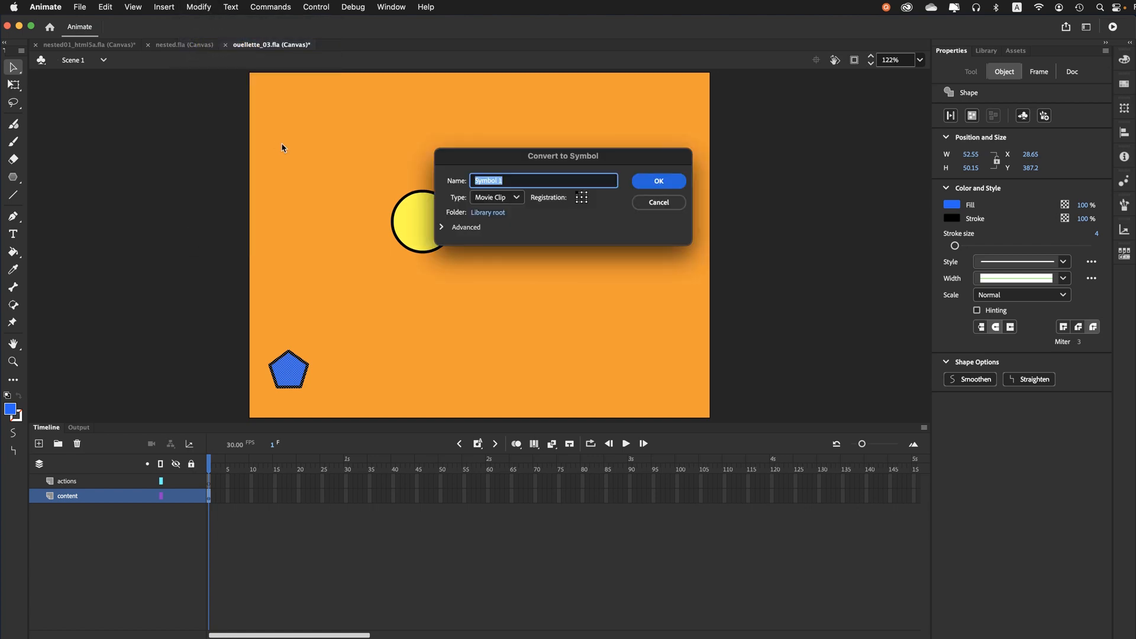
left_click(510, 199)
left_click(508, 229)
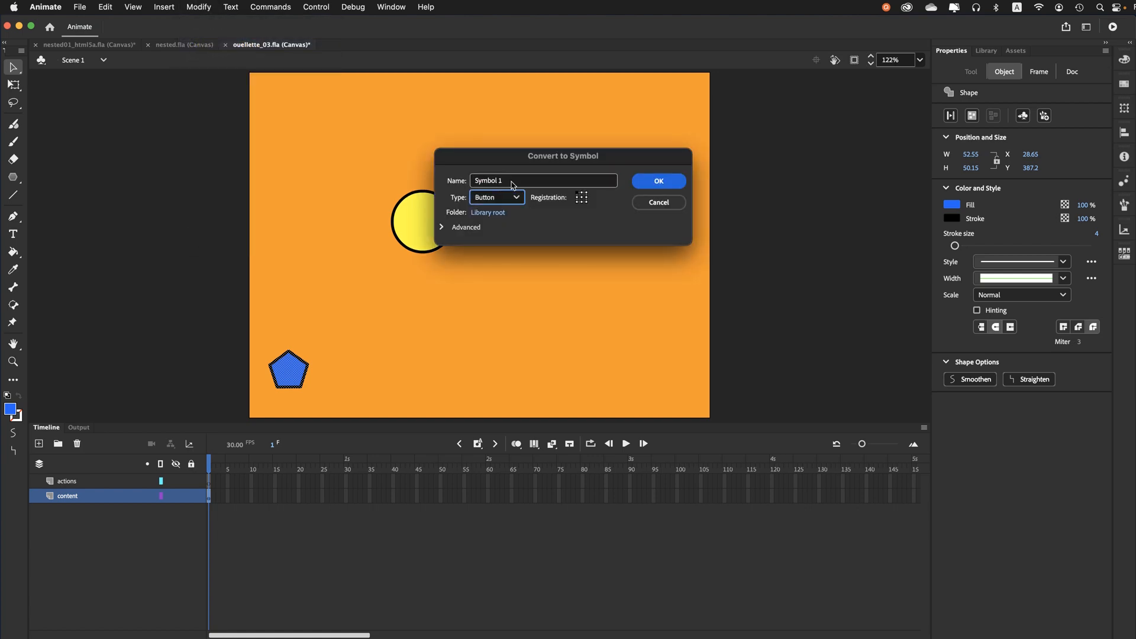
left_click_drag(514, 186, 414, 186)
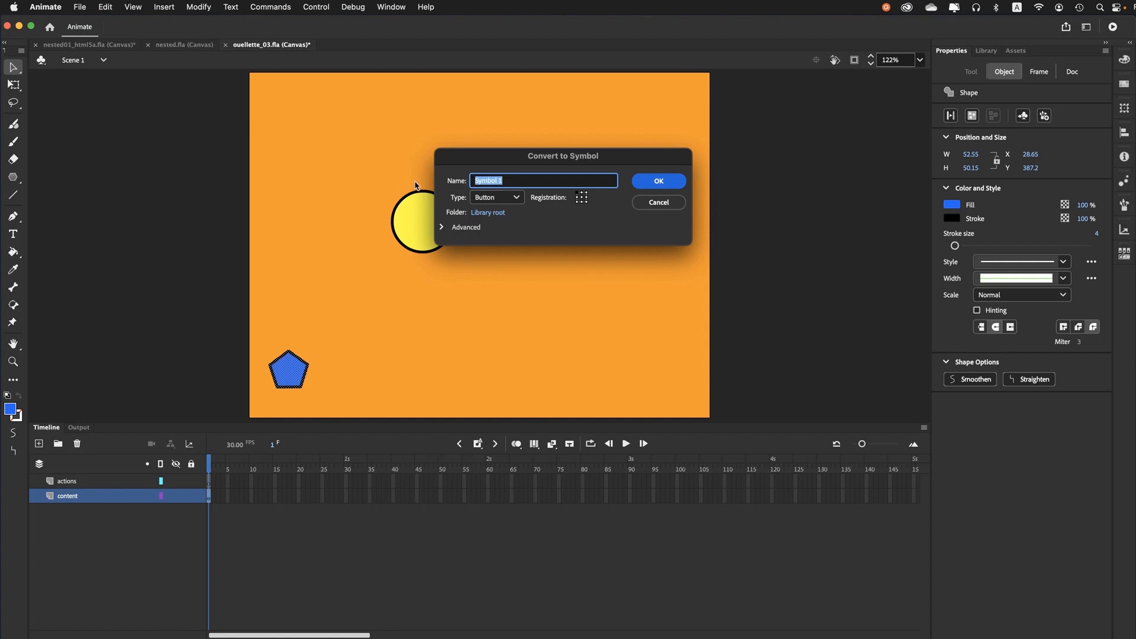
type("blue_but")
left_click(656, 180)
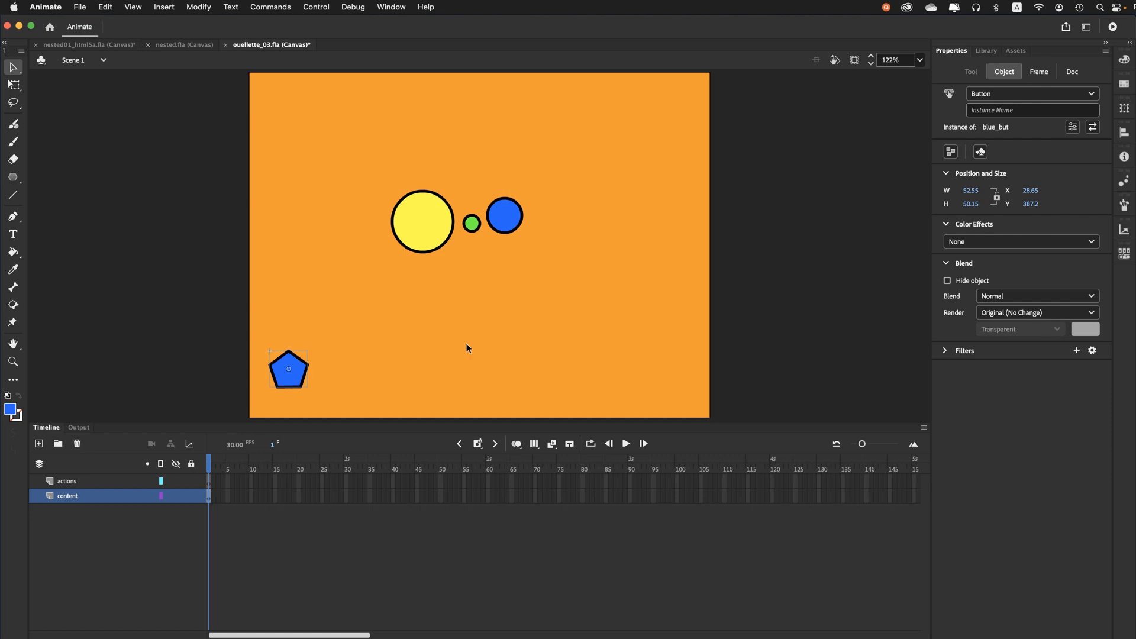
- Inside the blue_but symbol, insert a keyframe for the Over state and select the pentagon's fill there
double_click(283, 383)
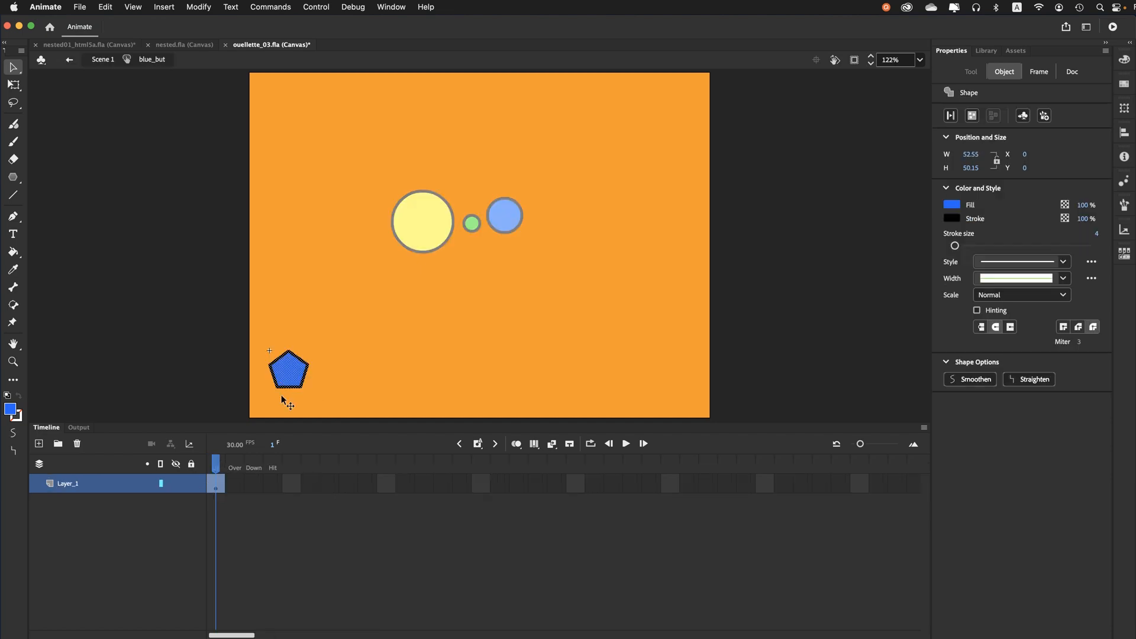
left_click(235, 486)
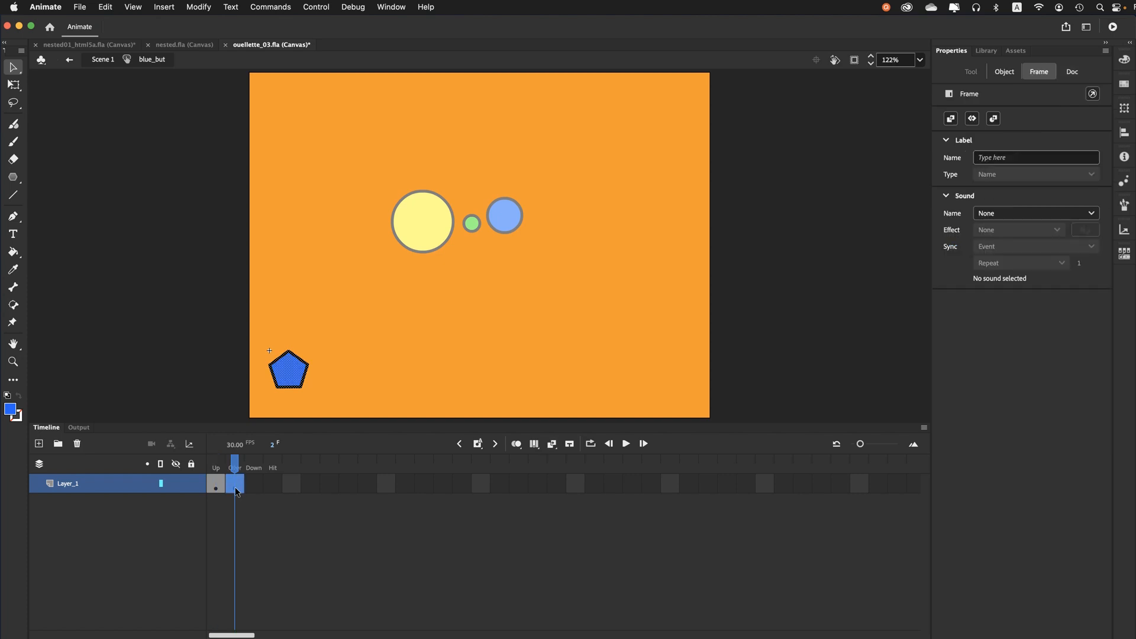
left_click(286, 379)
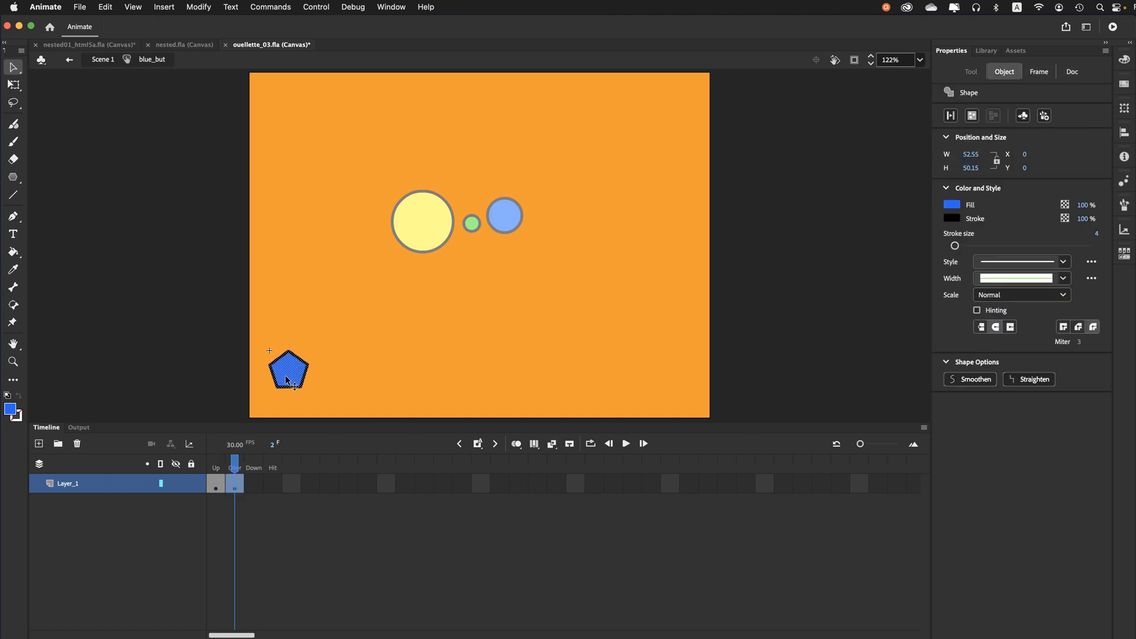
- Give the pentagon in blue_but's Over state a lighter blue fill, and save the document from Scene 1
left_click(951, 206)
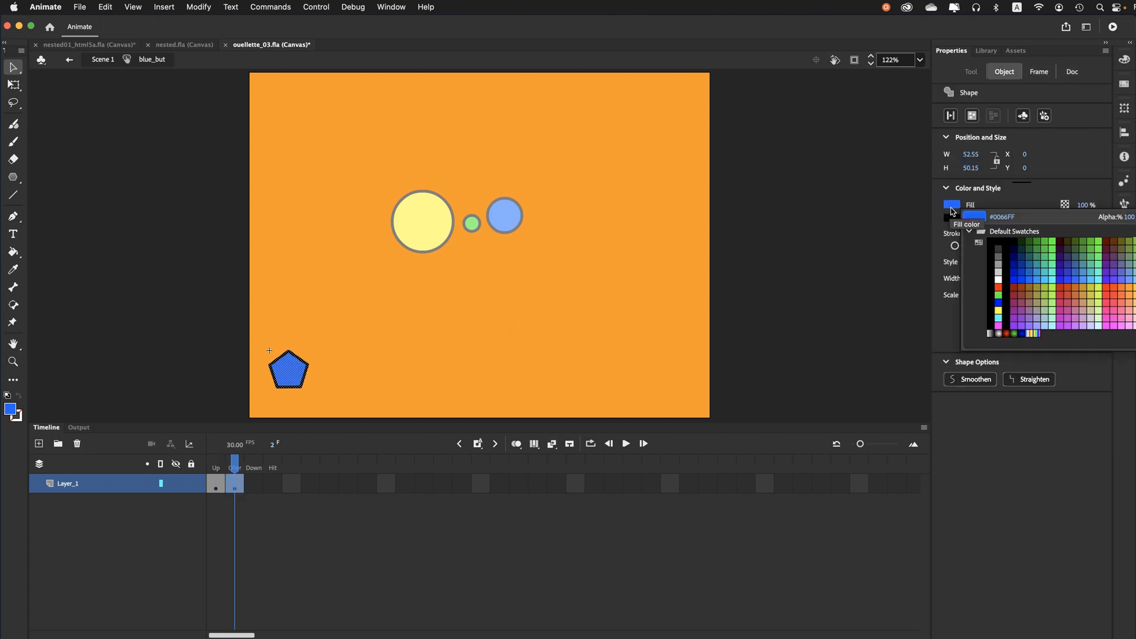
left_click(1040, 282)
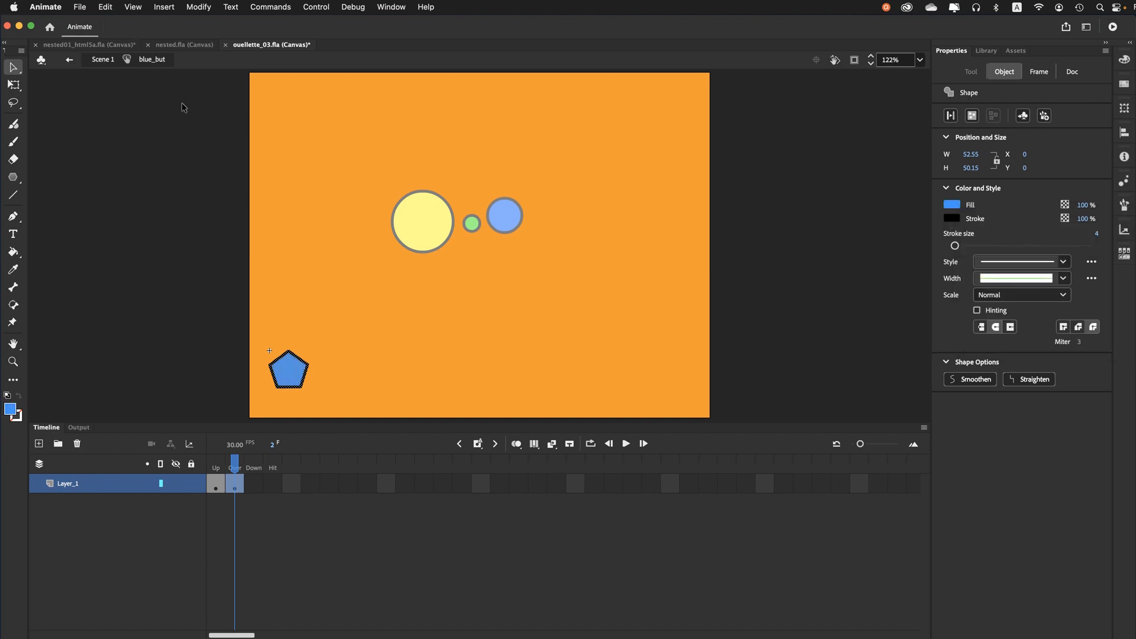
left_click(103, 59)
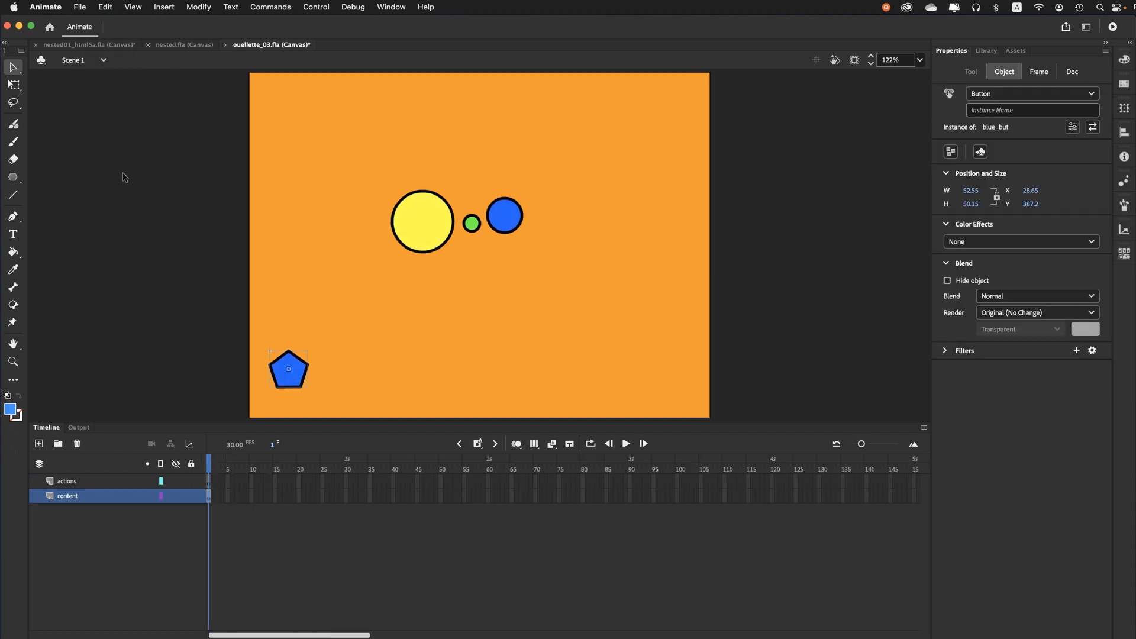
left_click(89, 6)
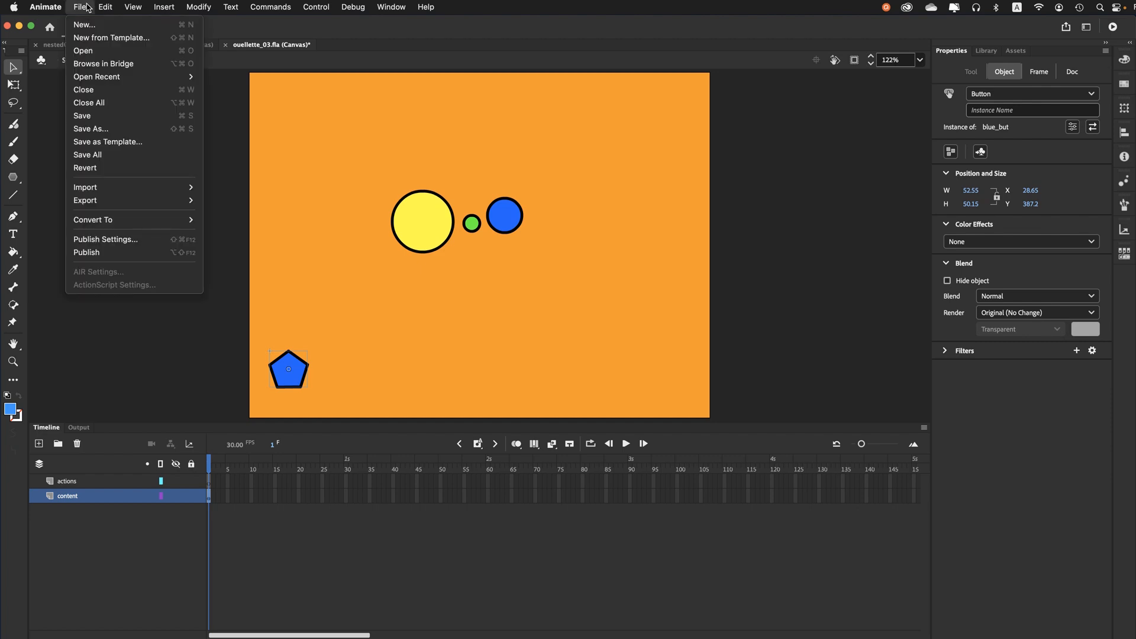
left_click(91, 117)
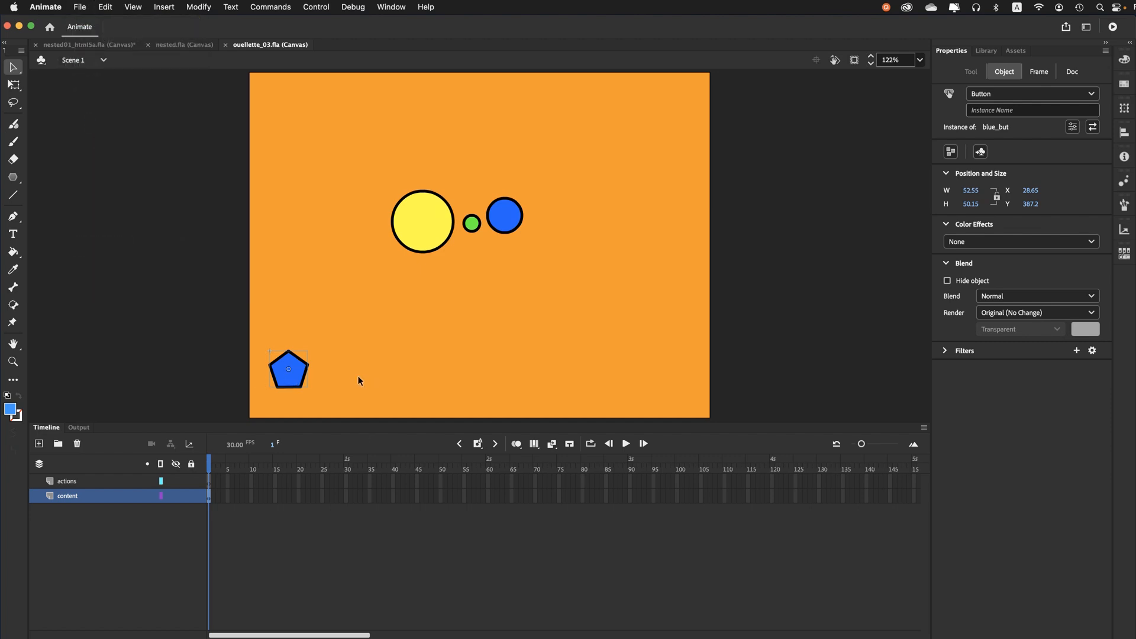
- Duplicate the blue_but library symbol as green_but and place an instance beside the blue pentagon near the stage's lower middle
left_click(985, 51)
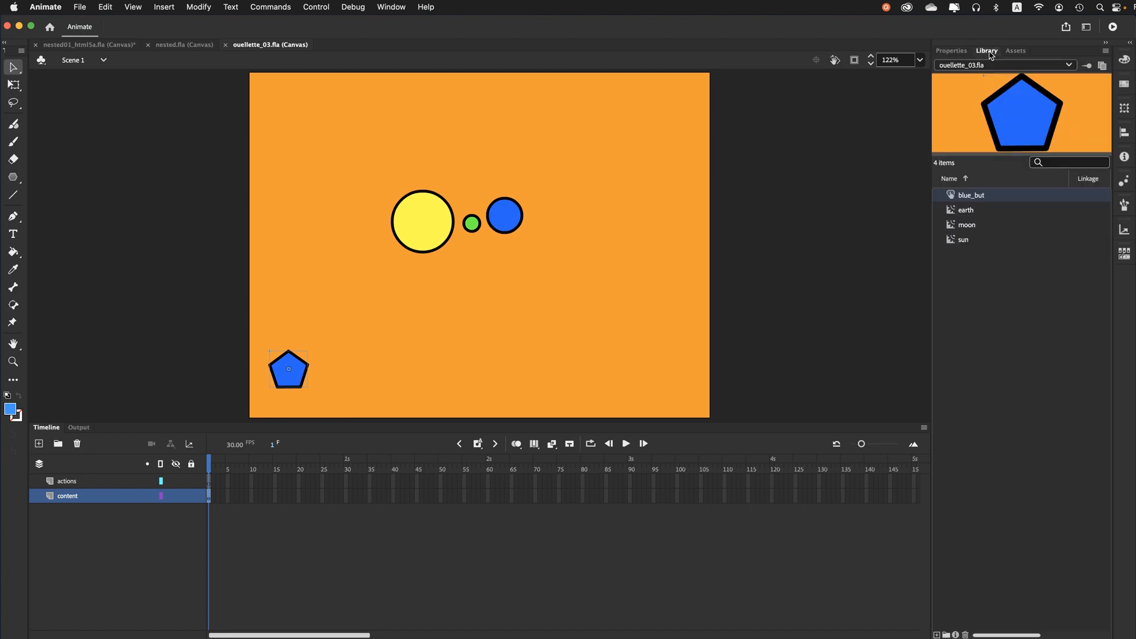
right_click(975, 199)
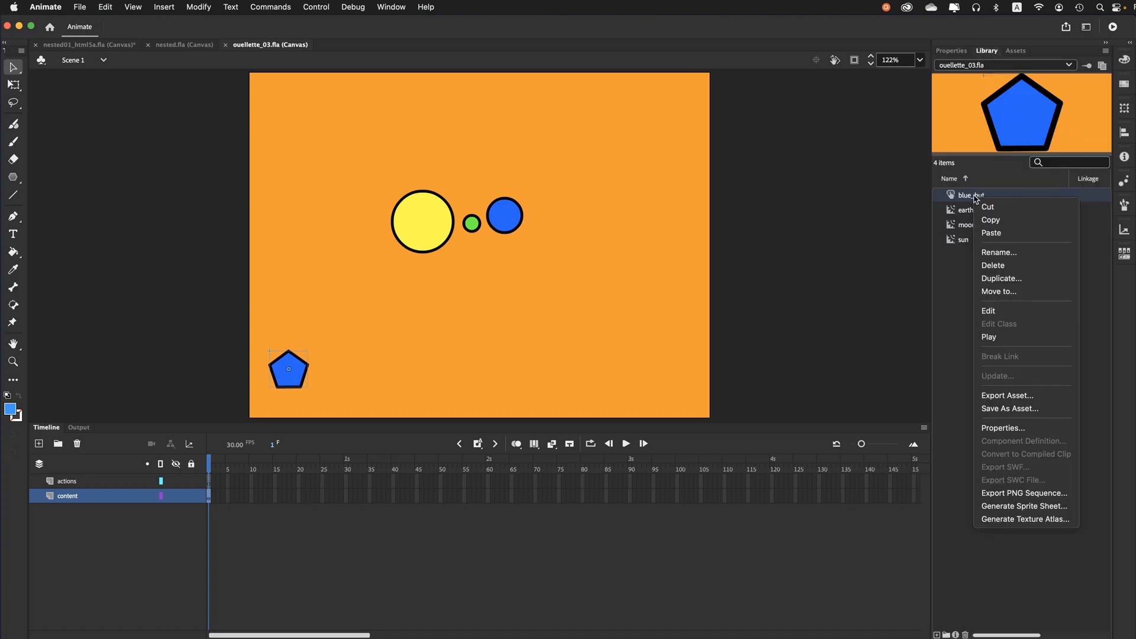
left_click(1000, 279)
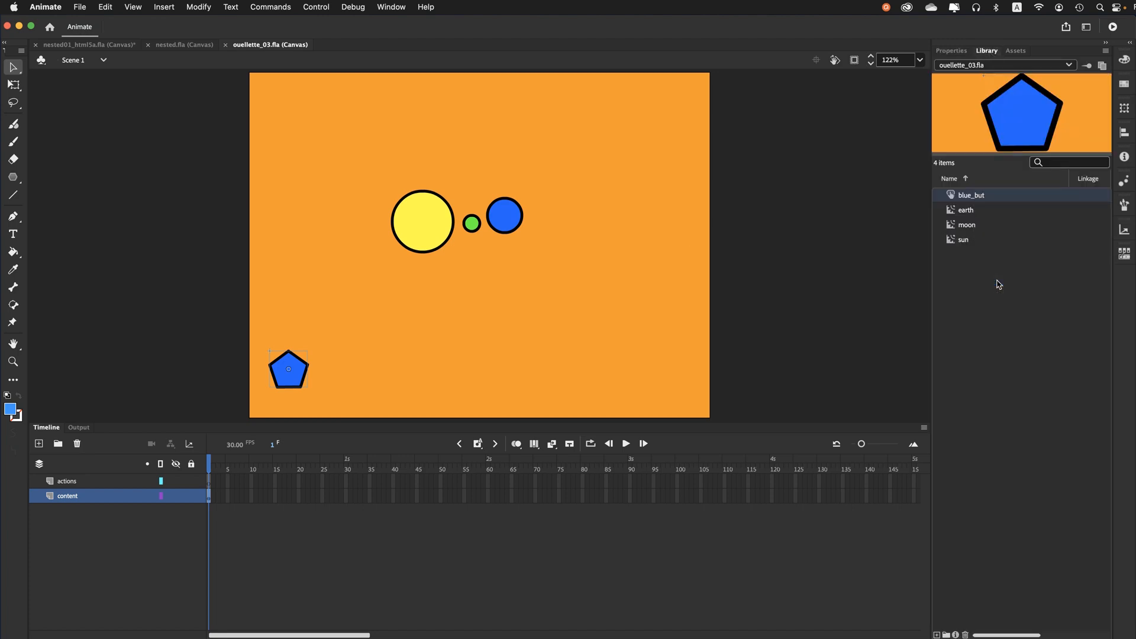
left_click(521, 182)
key("BackSpace")
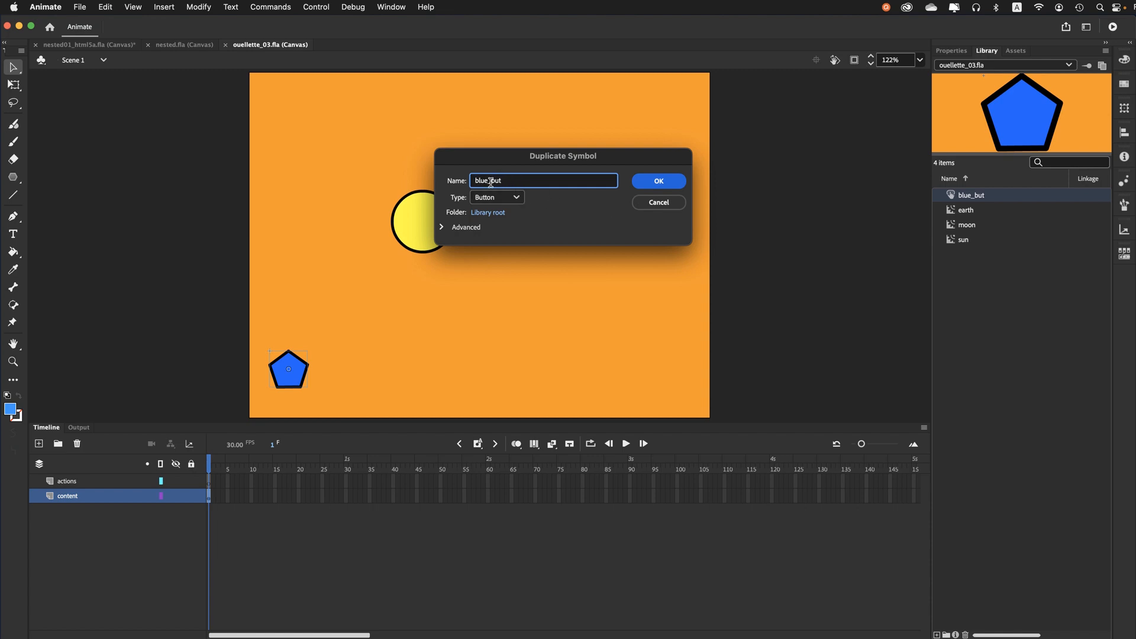
left_click_drag(489, 182, 421, 179)
type("green")
left_click(642, 183)
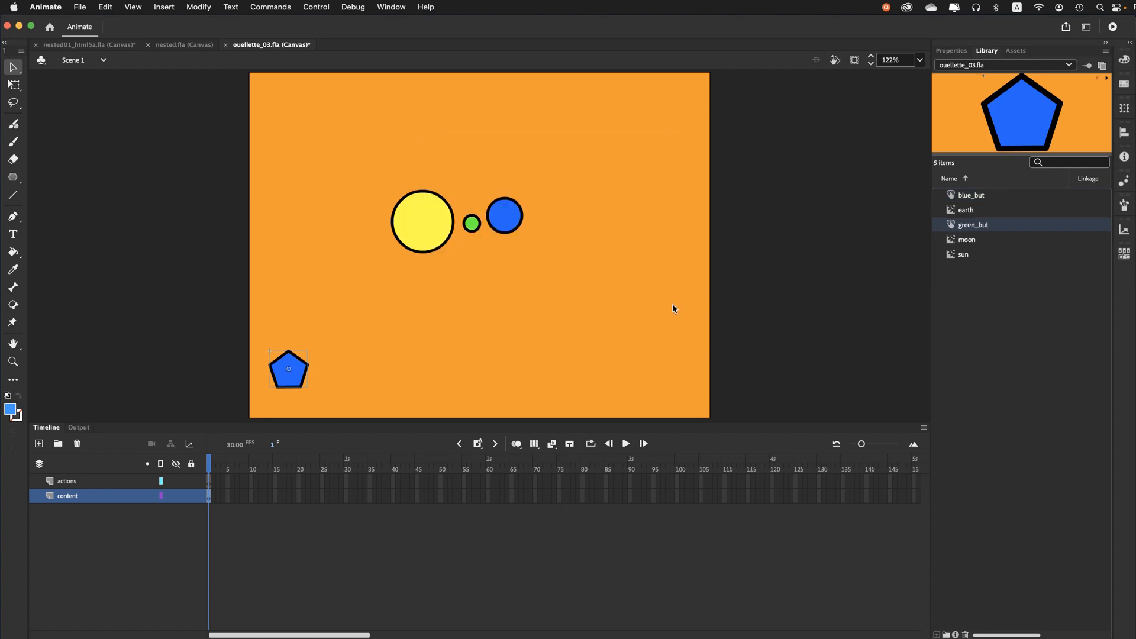
left_click_drag(484, 358, 438, 371)
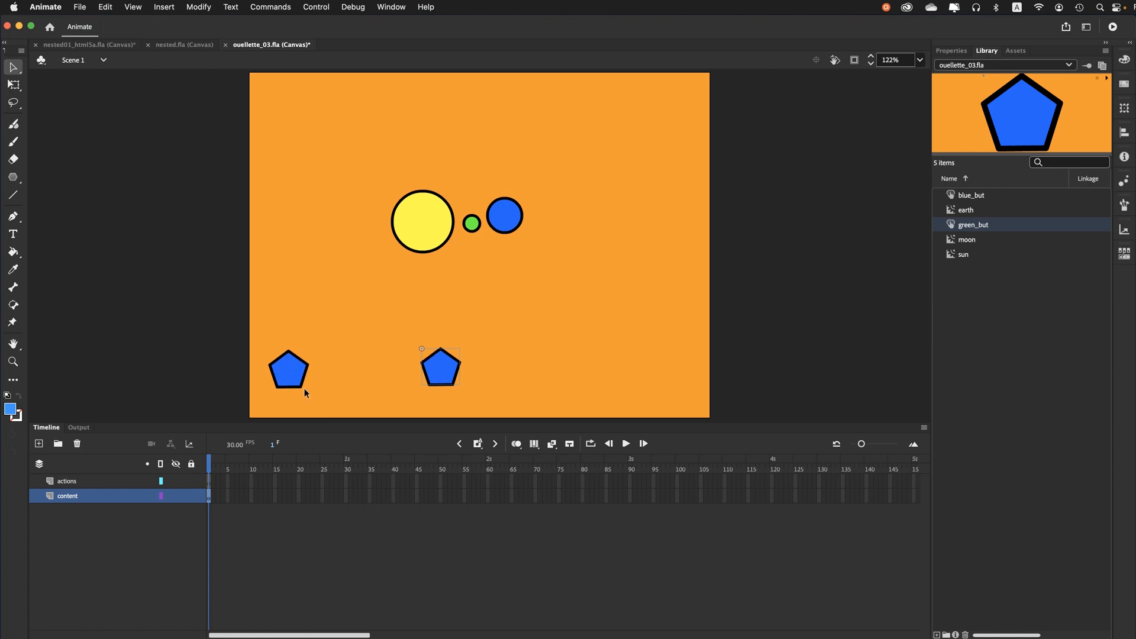
- Fill green_but's Up-state pentagon with the green sampled from the small circle, and switch to its Over state
double_click(436, 385)
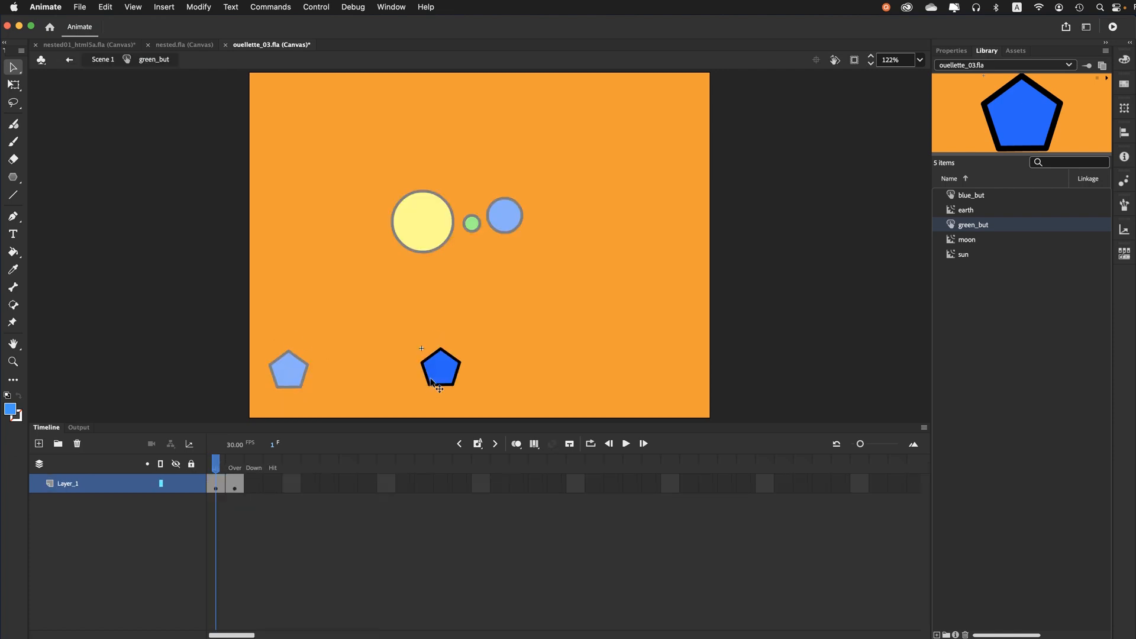
left_click(440, 377)
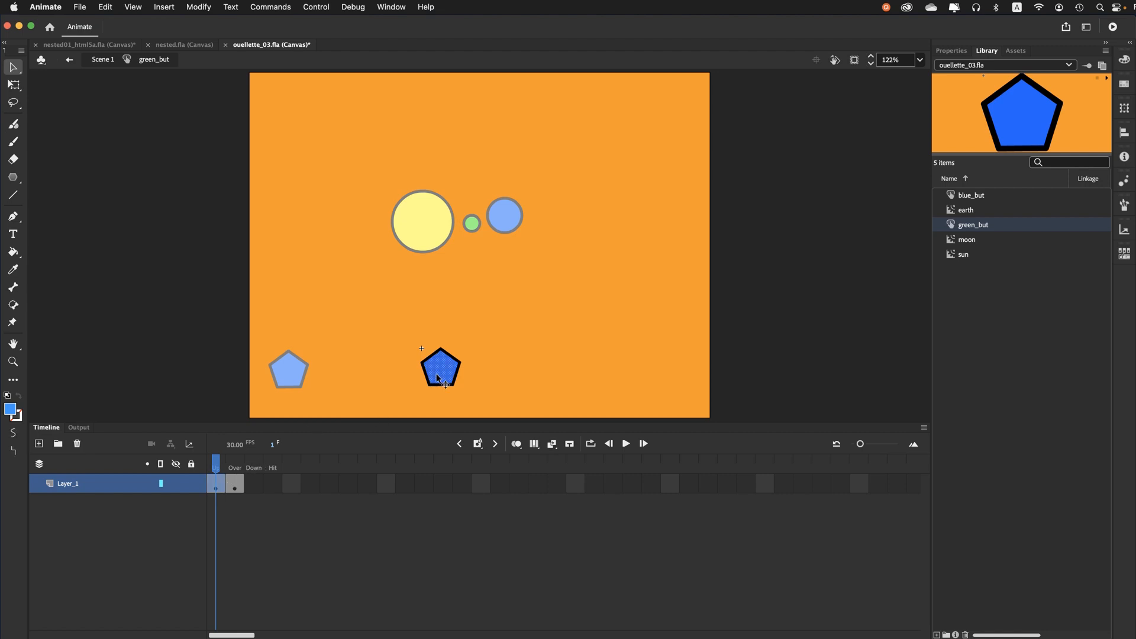
left_click(964, 50)
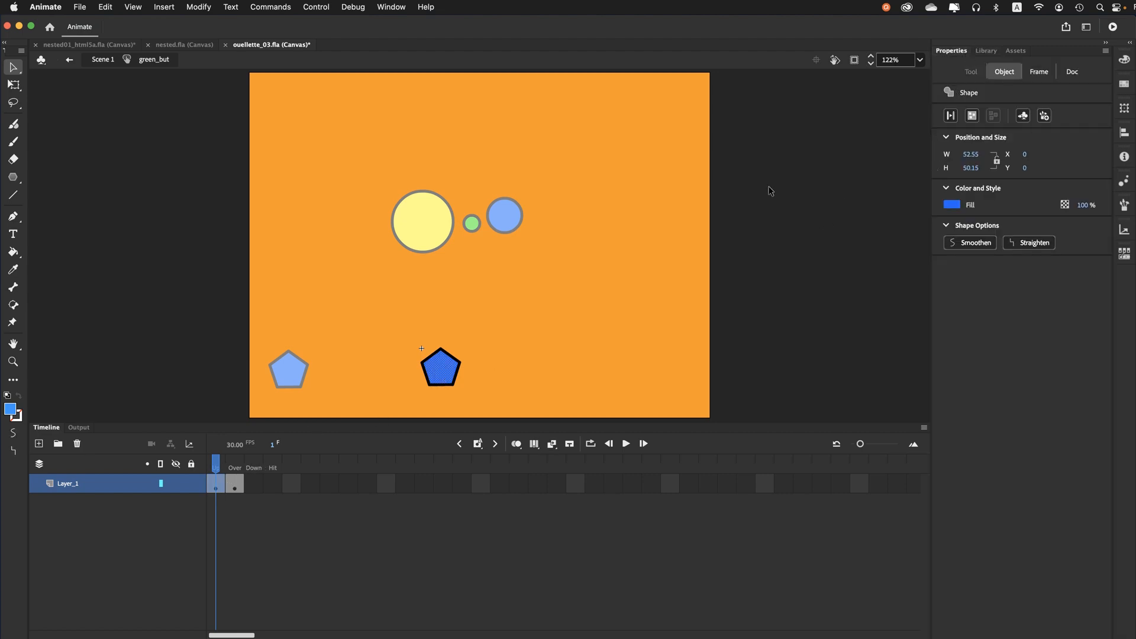
left_click(13, 270)
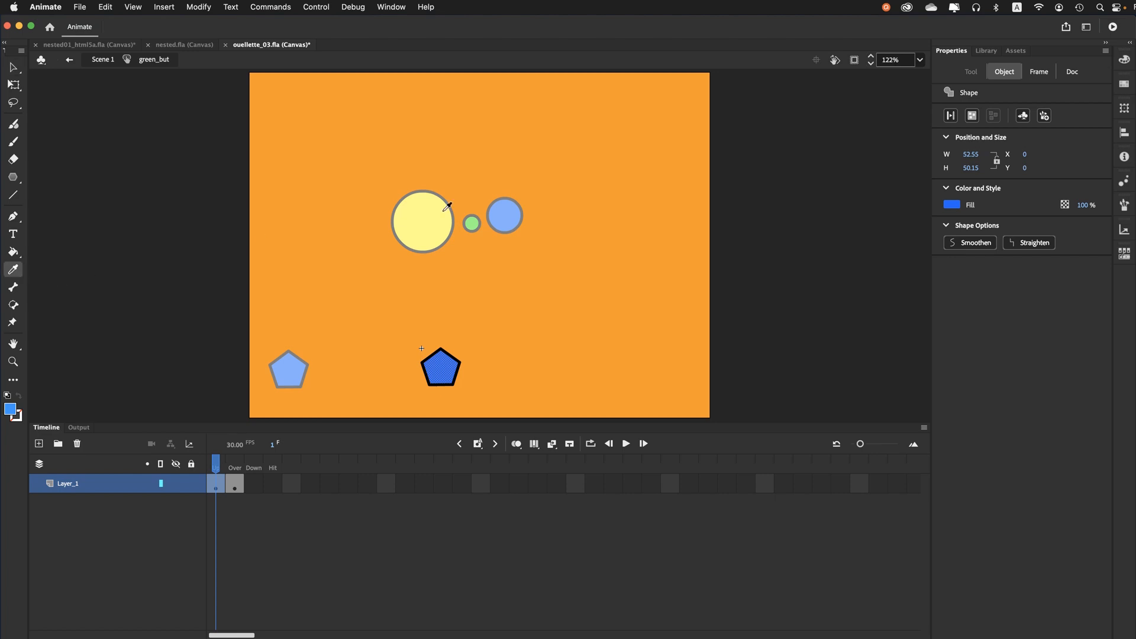
left_click(471, 225)
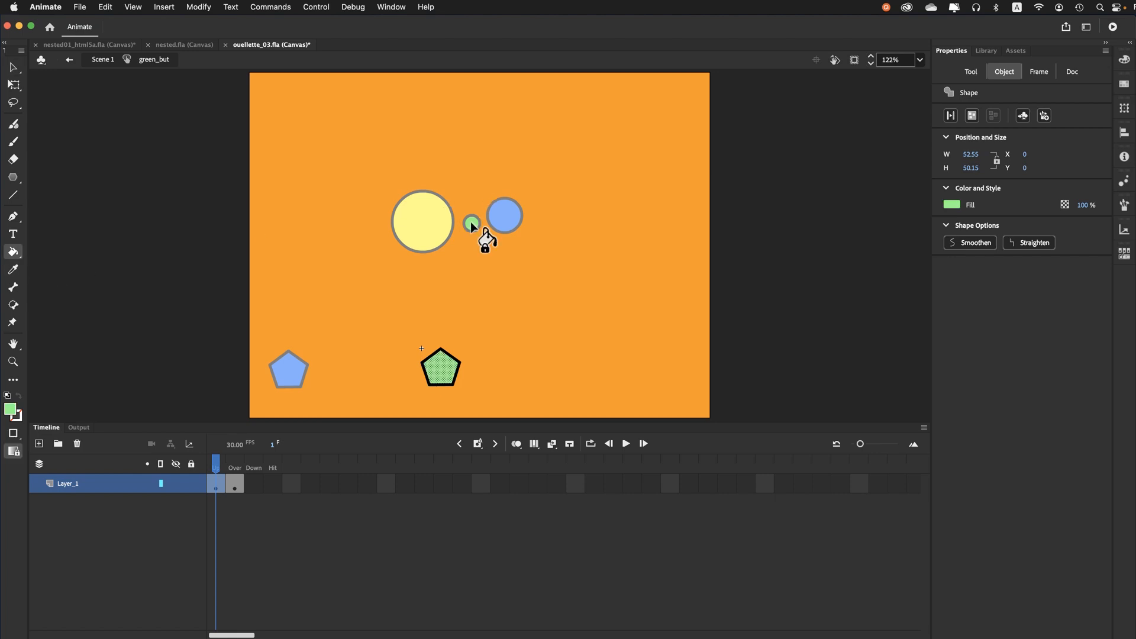
left_click(13, 67)
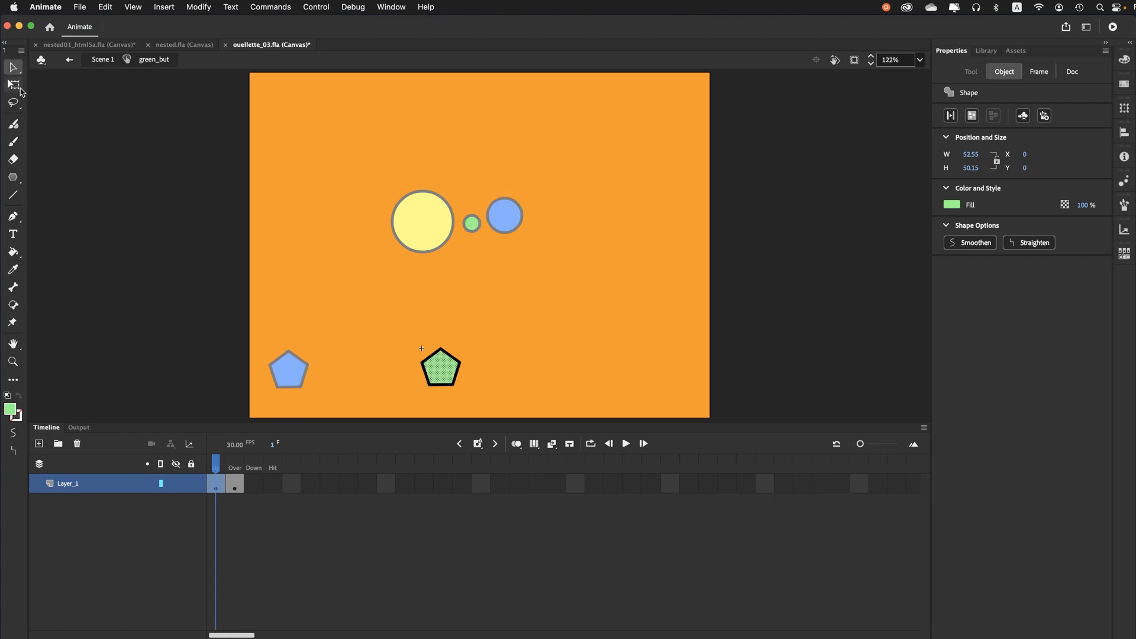
left_click(235, 469)
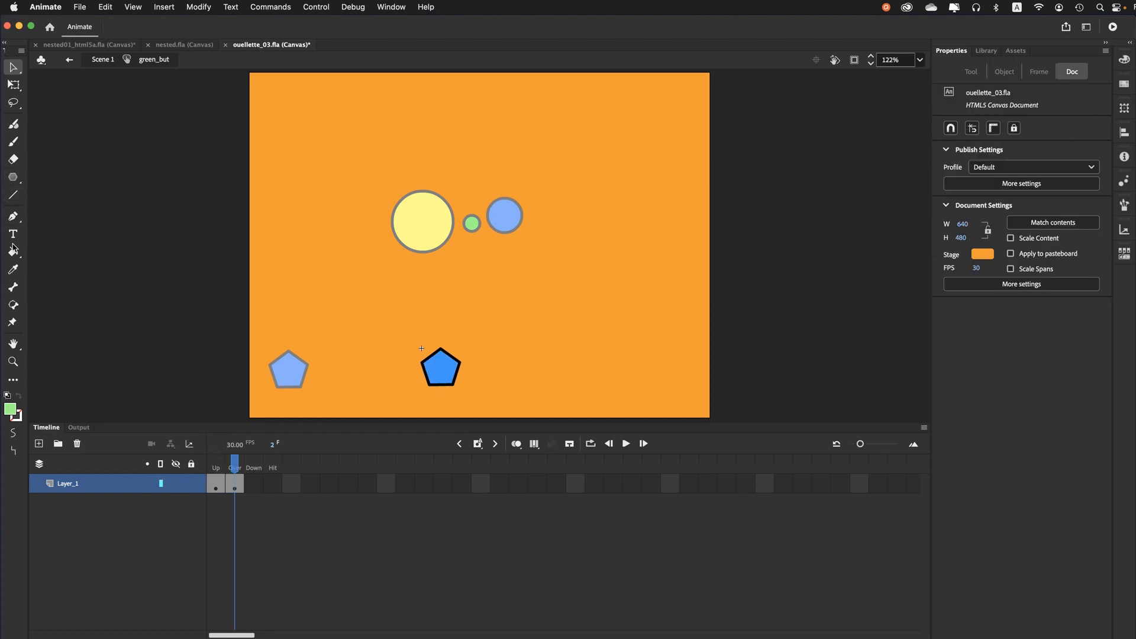
left_click(13, 270)
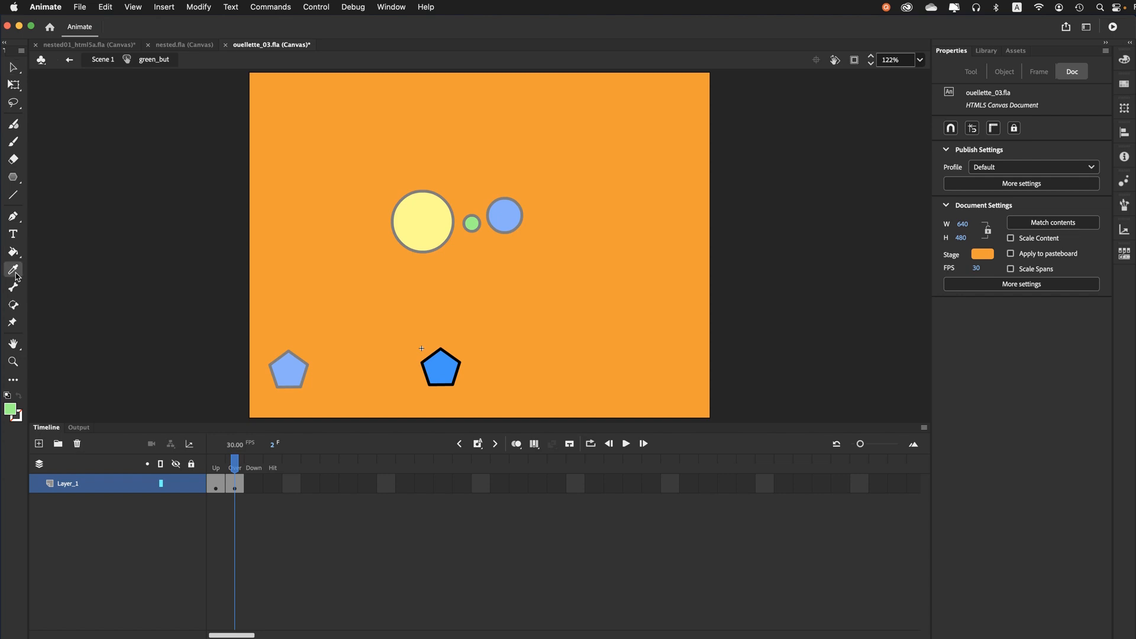
left_click(471, 223)
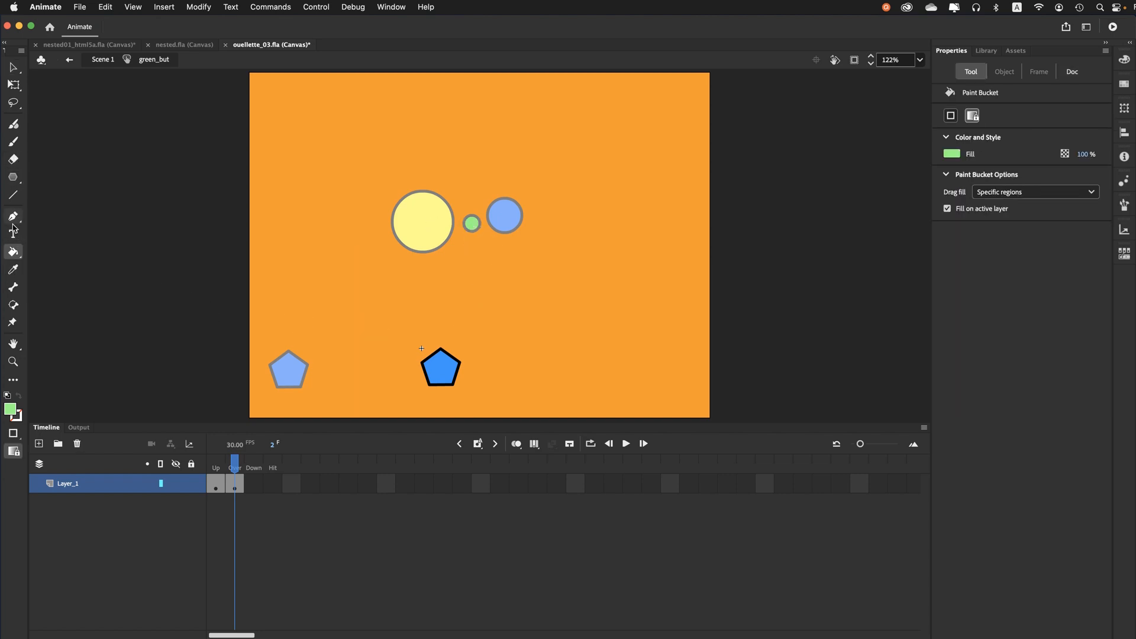
left_click(13, 270)
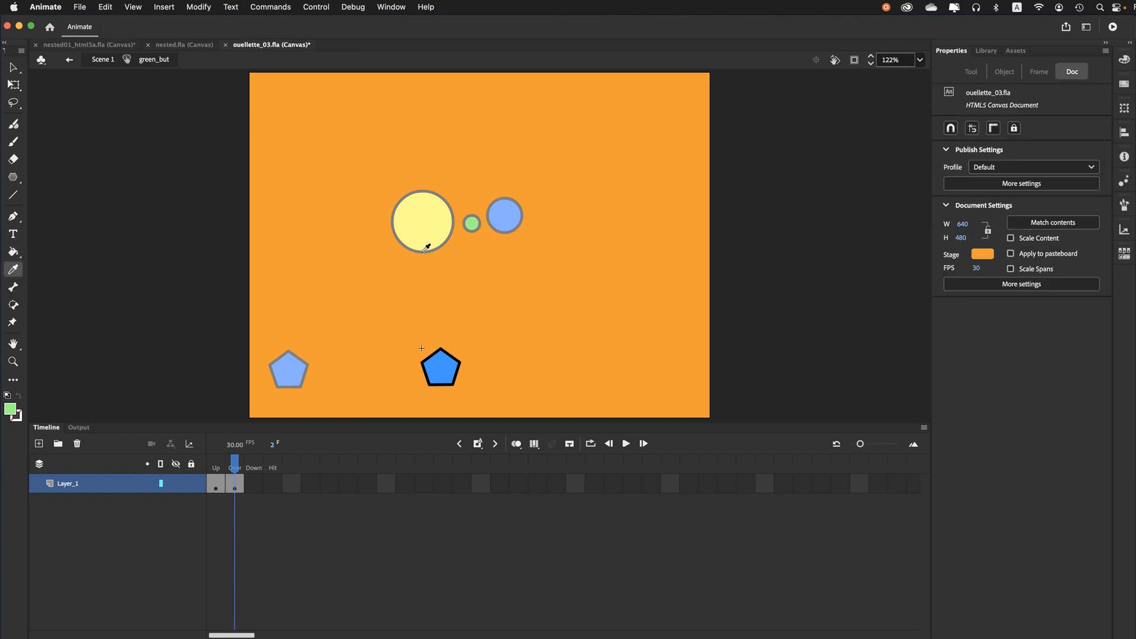
left_click(472, 223)
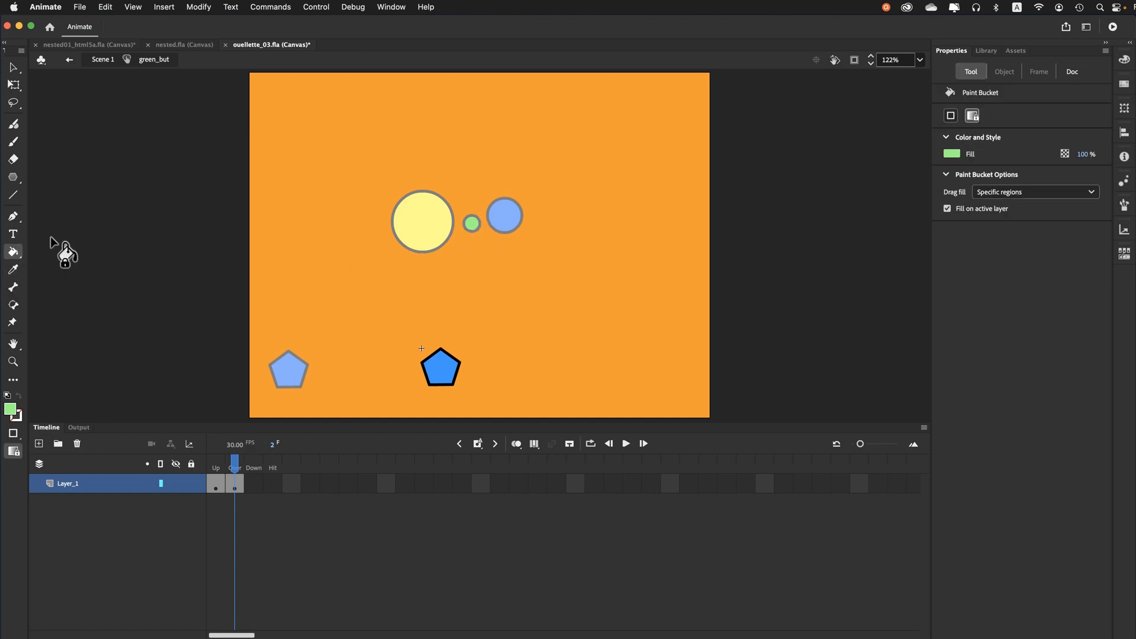
- Fill the pentagon in green_but's Over state with the green sampled from the small circle
left_click(12, 67)
left_click(444, 368)
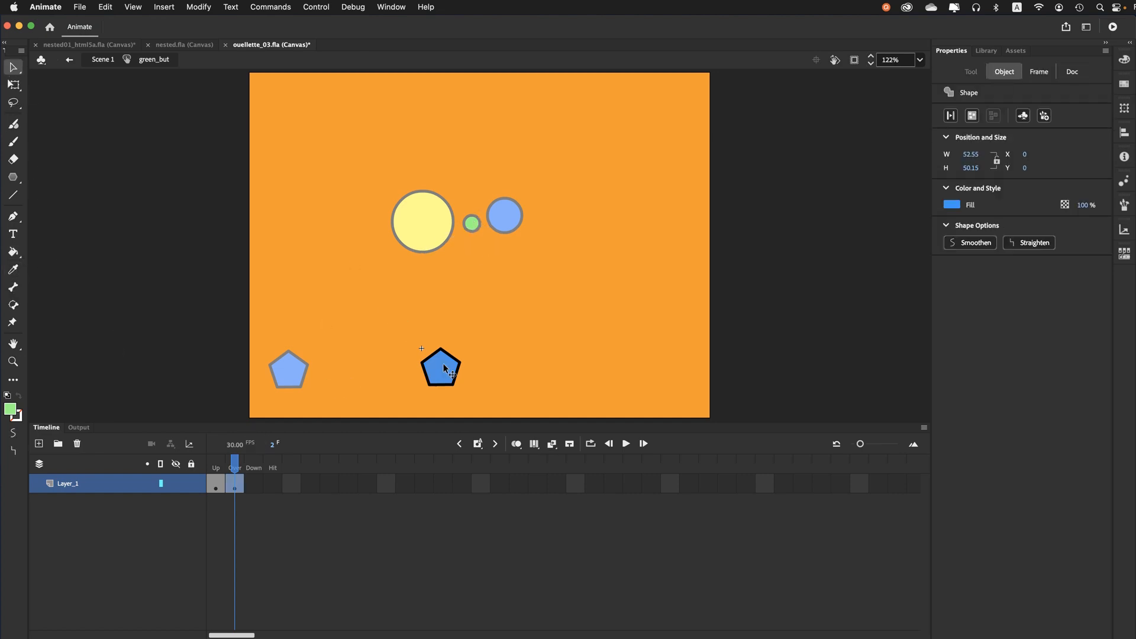
left_click(13, 272)
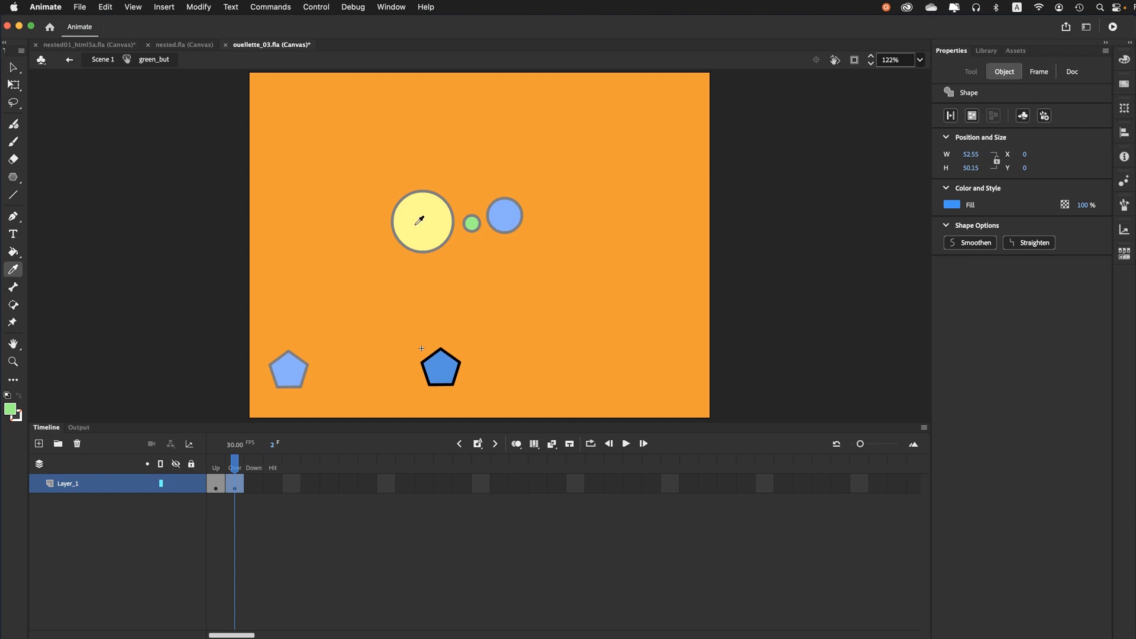
left_click(474, 226)
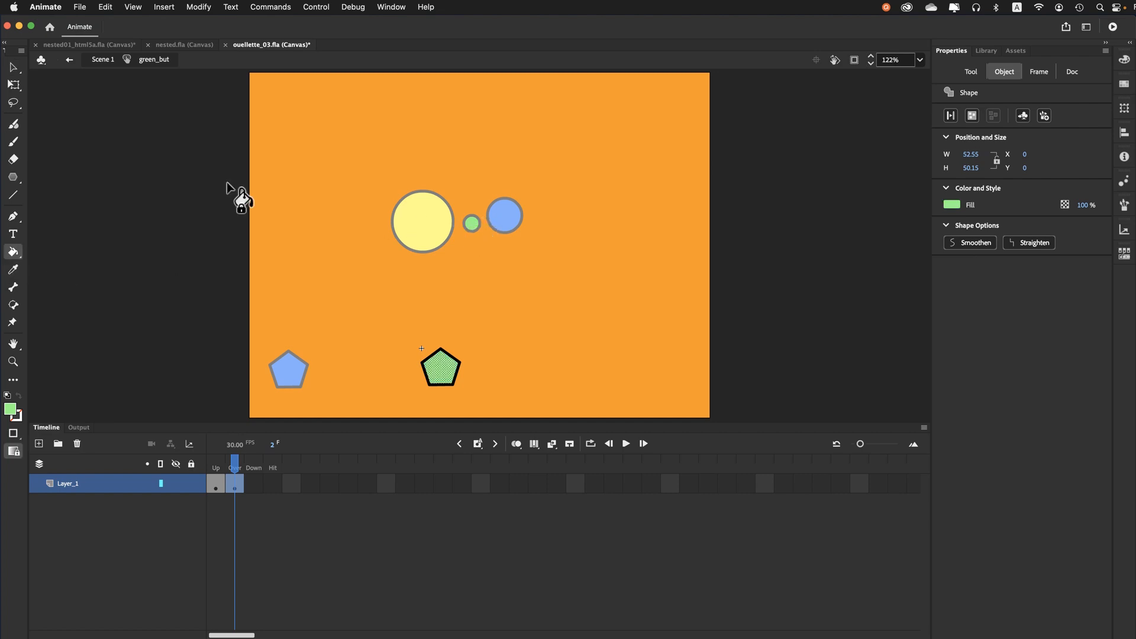
left_click(13, 67)
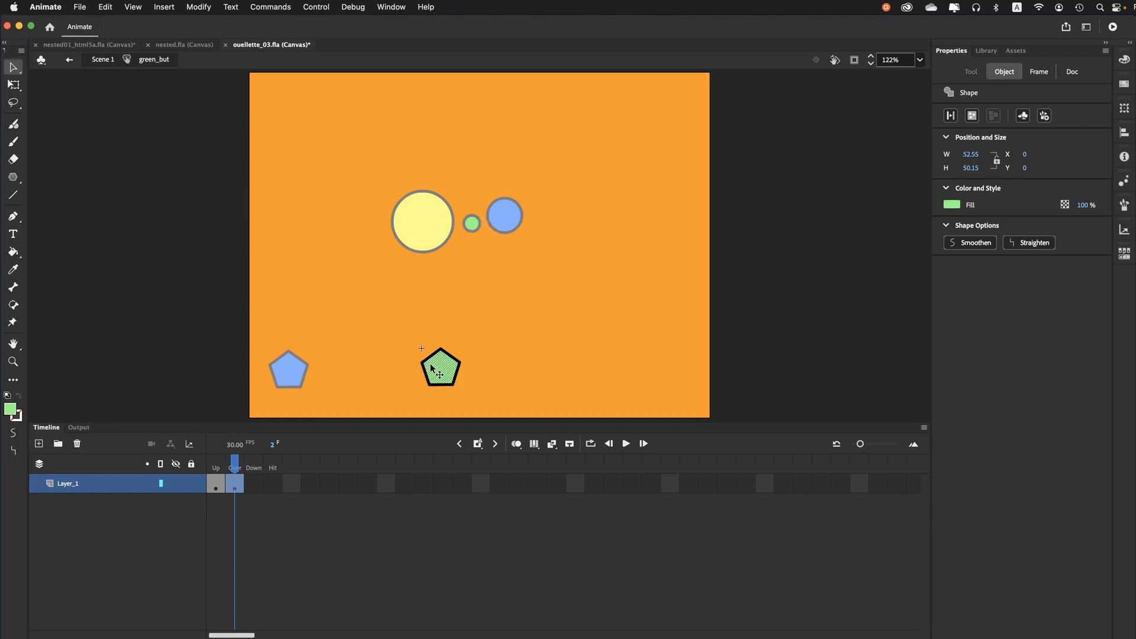
- Set the Over-state pentagon's fill to the lighter green AEFFAE using the Color Picker
left_click(951, 204)
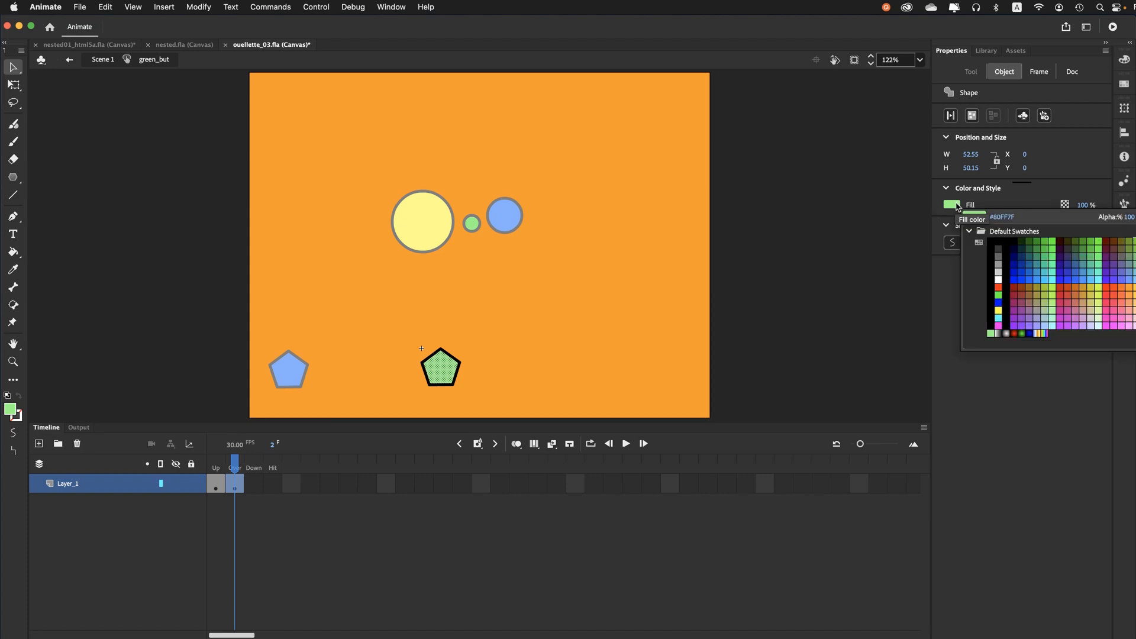
left_click(1134, 217)
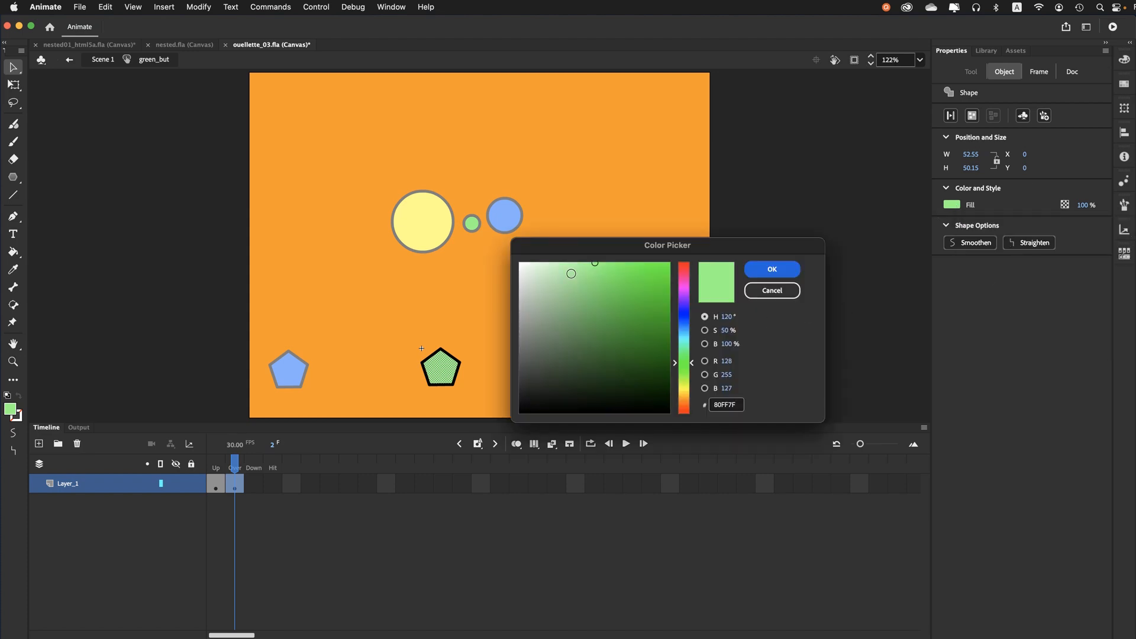
left_click(569, 261)
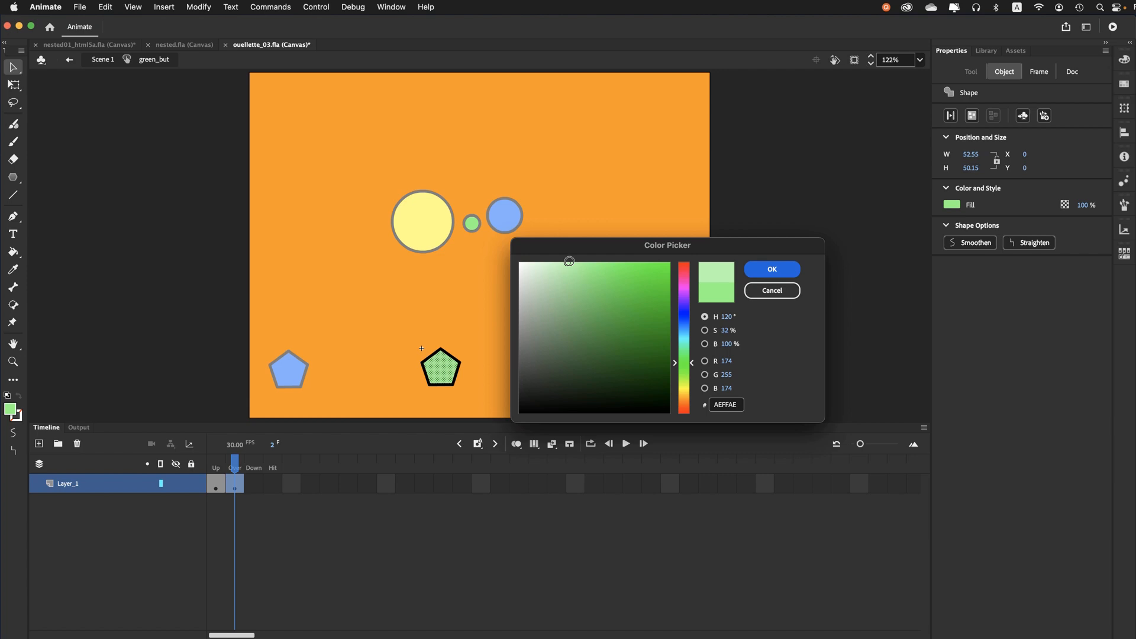
left_click(779, 274)
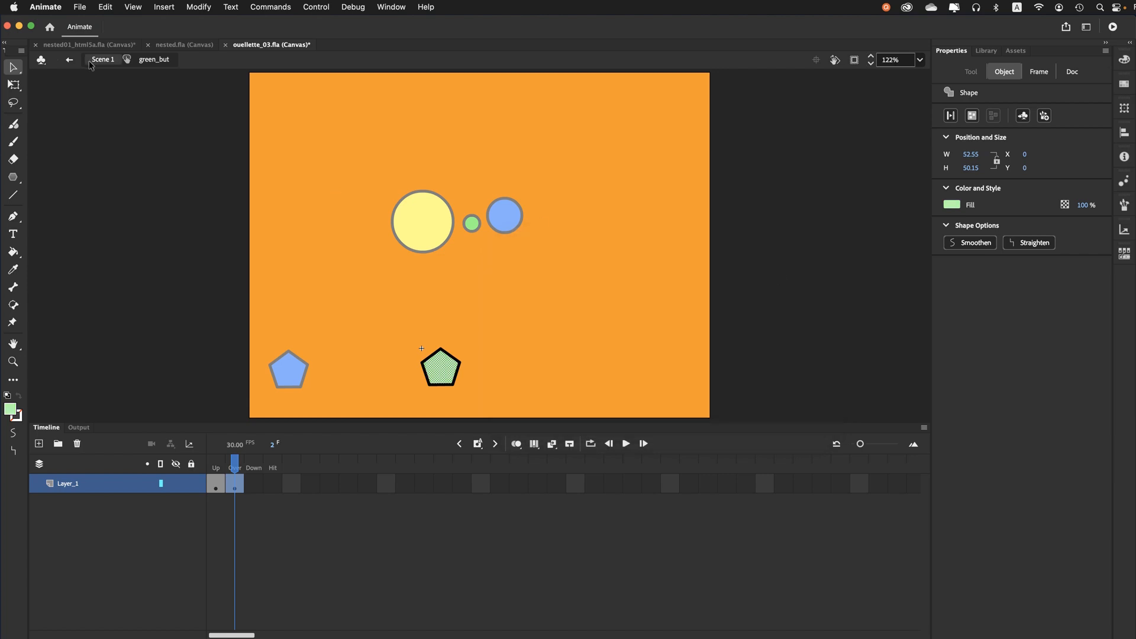
- Return to Scene 1, save the document and deselect everything on the stage
left_click(108, 65)
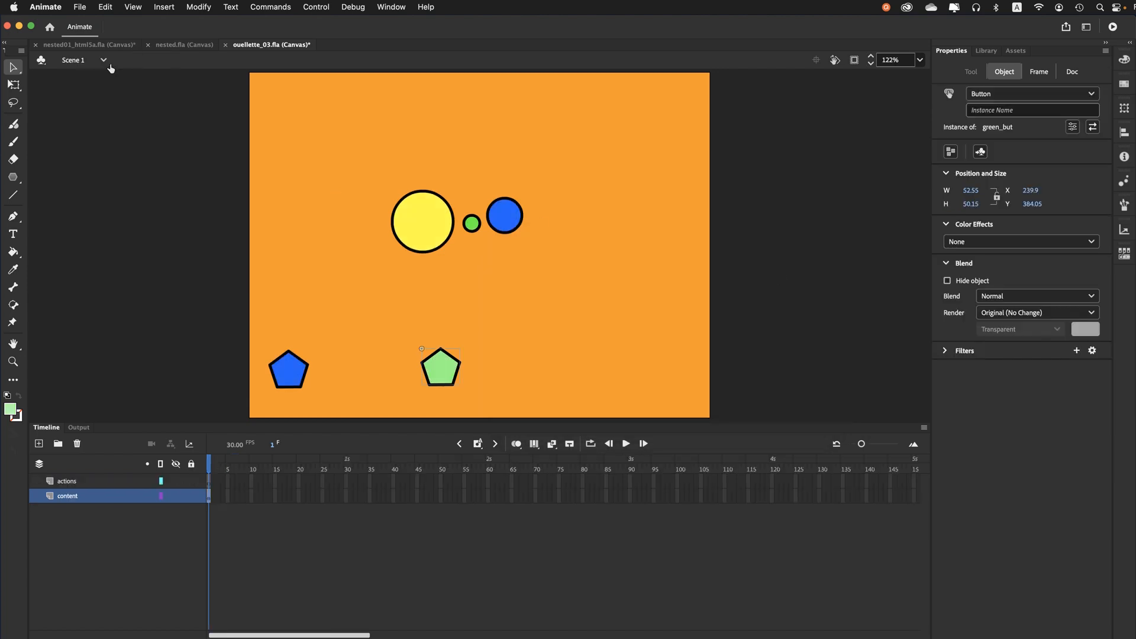
left_click(79, 6)
left_click(89, 114)
left_click(302, 248)
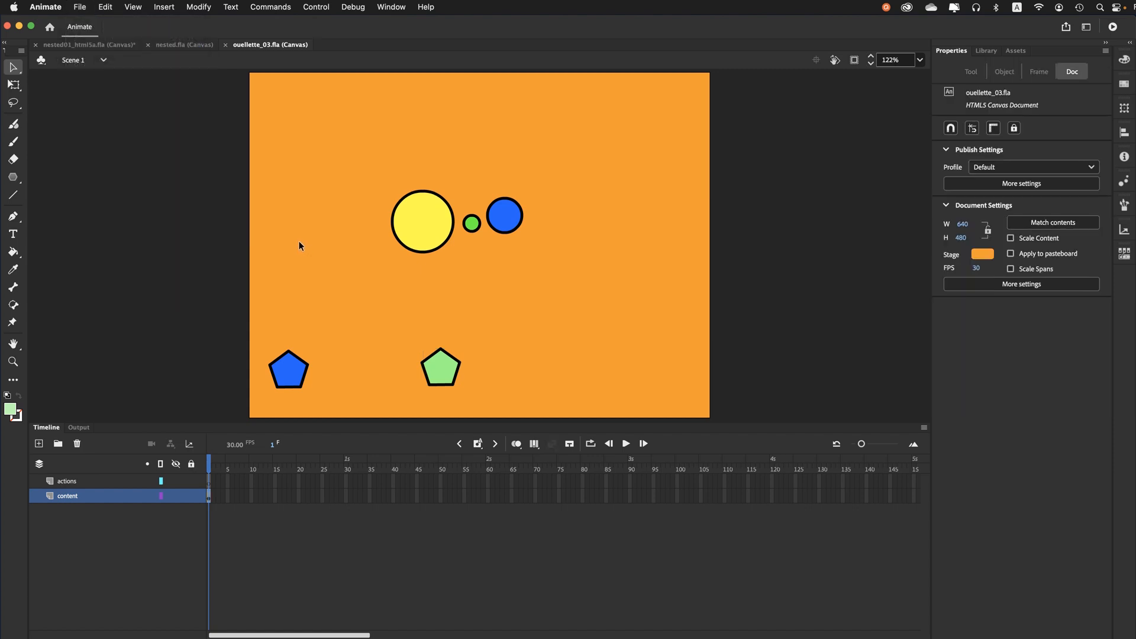
- Duplicate the green_but symbol in the library as a button named visible_but
left_click(986, 53)
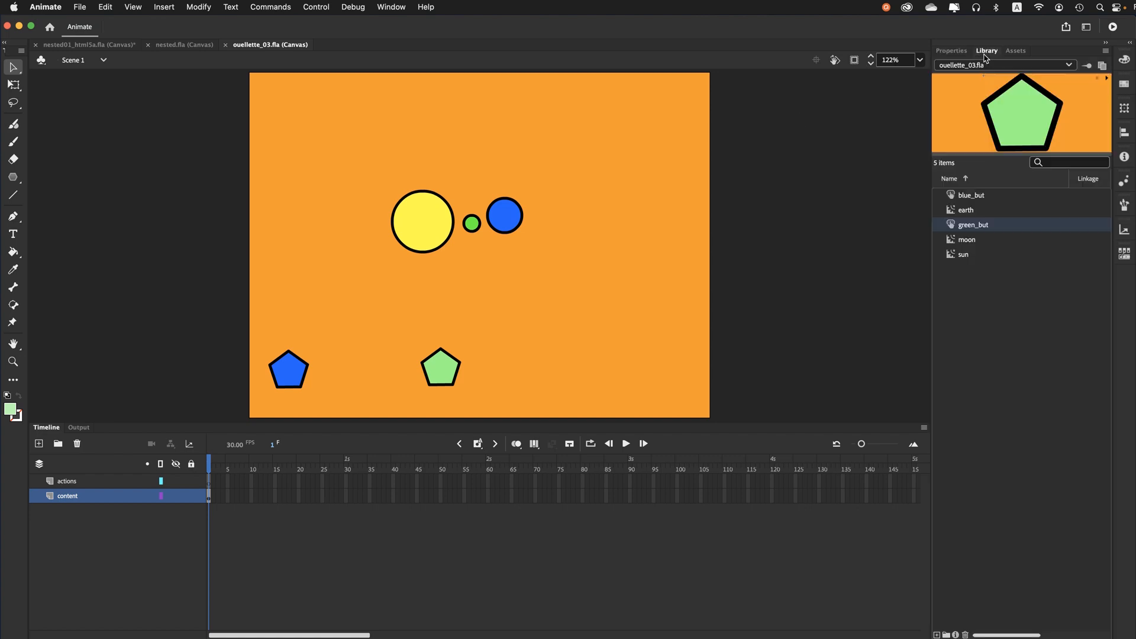
right_click(969, 228)
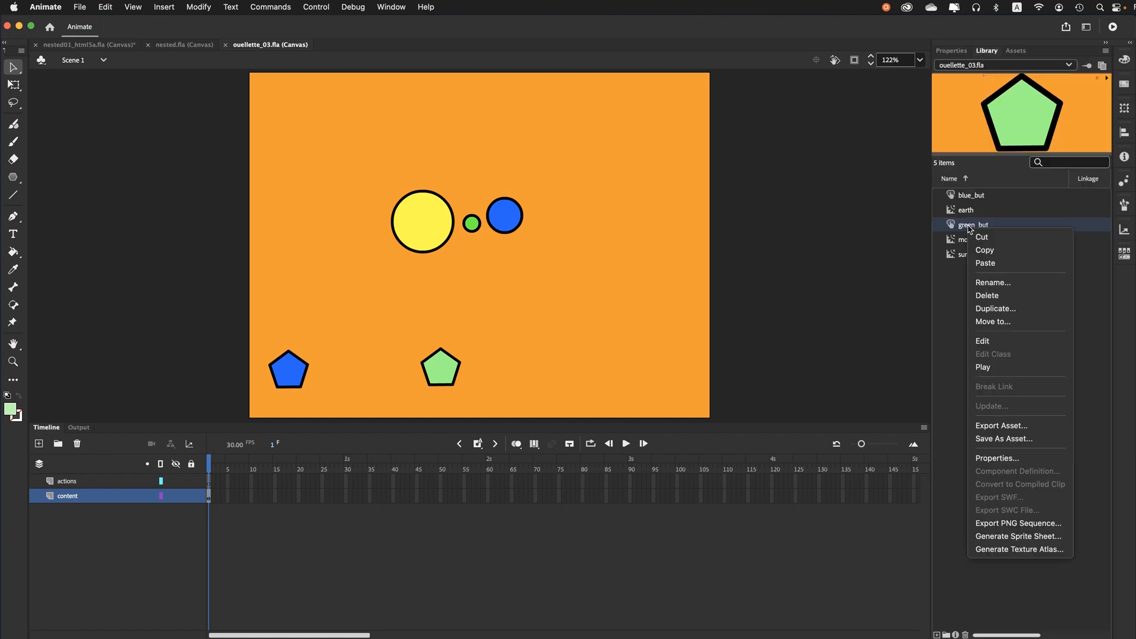
left_click(982, 308)
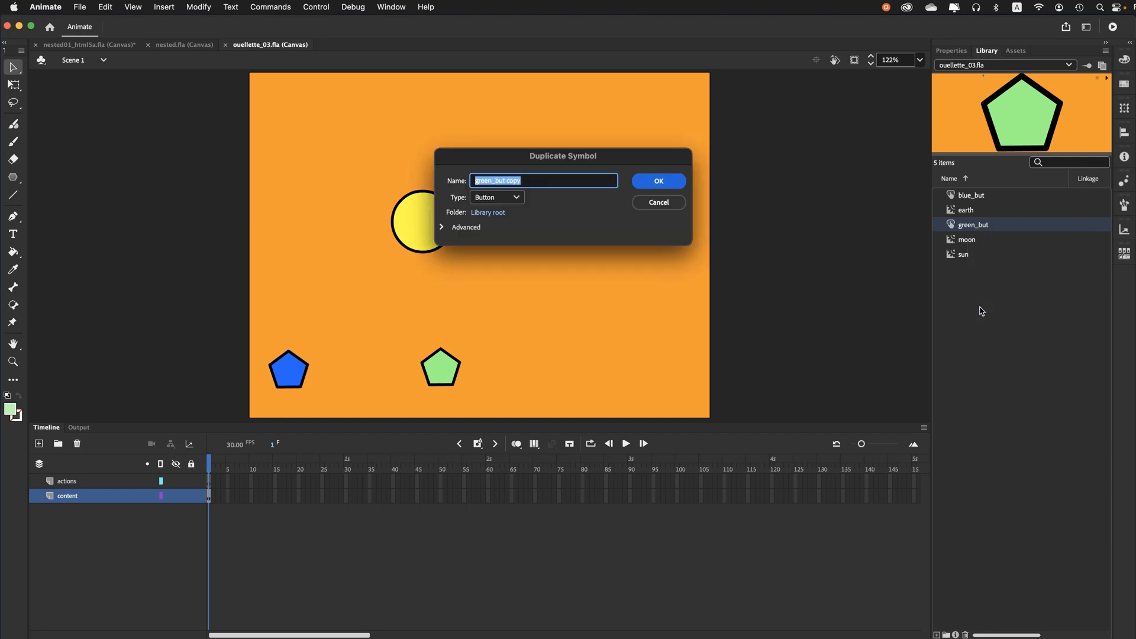
left_click(526, 183)
key("BackSpace")
key("BackSpace")
key("BackSpace")
left_click_drag(493, 182, 434, 167)
type("v")
type("ble")
key("Return")
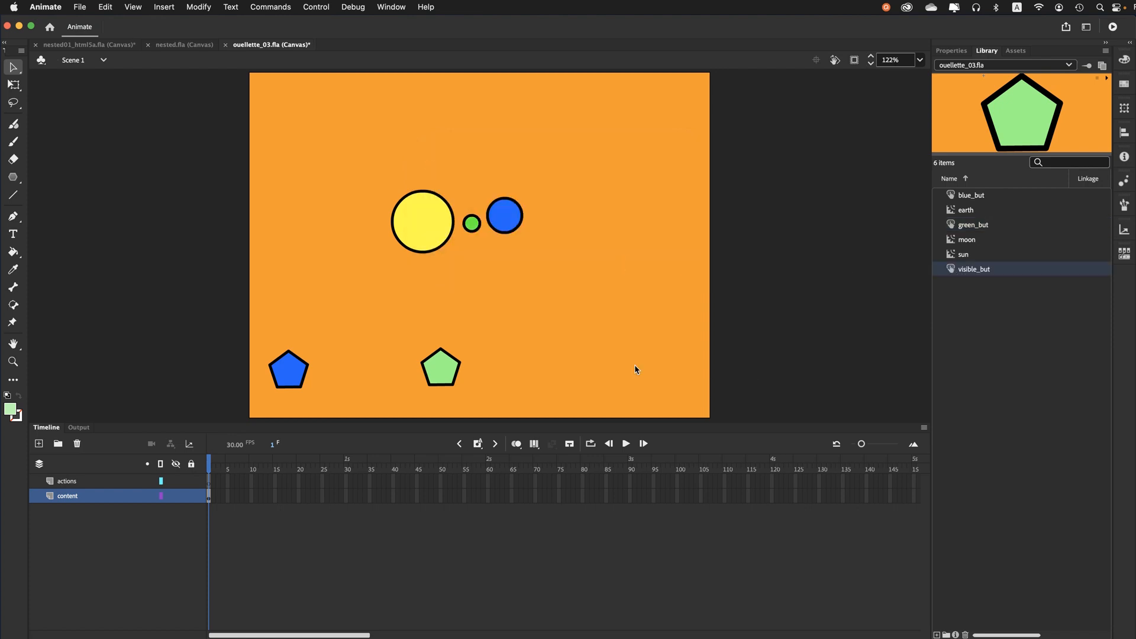
- Place visible_but on the stage at about X 428, Y 382 and fill its Up-state pentagon with pink
left_click_drag(582, 372, 573, 375)
double_click(574, 377)
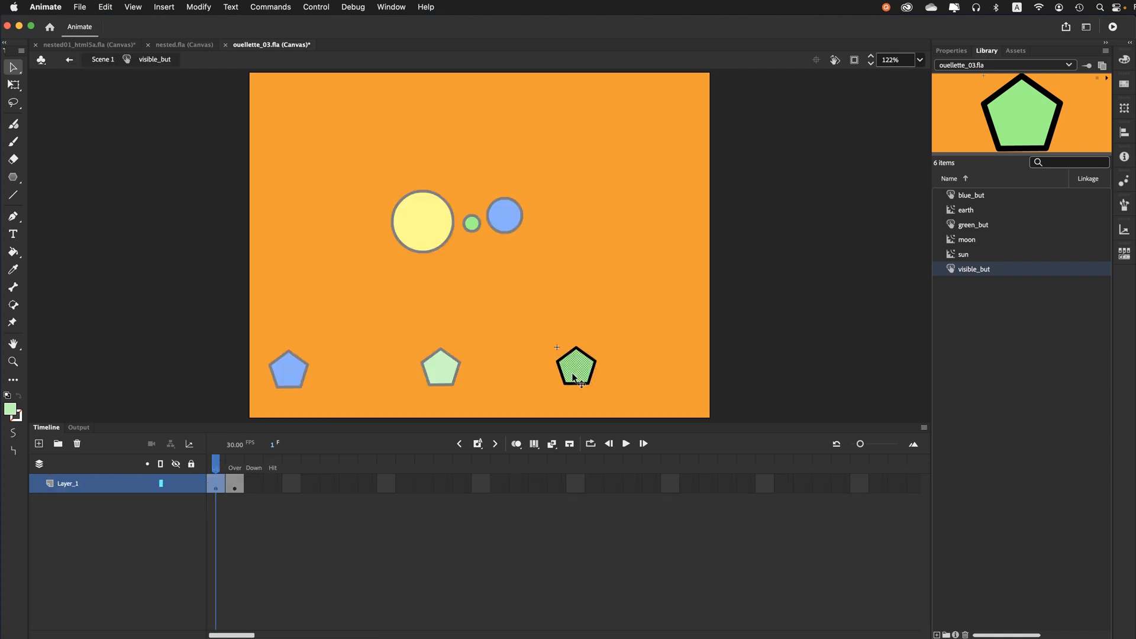
left_click(953, 52)
left_click(953, 204)
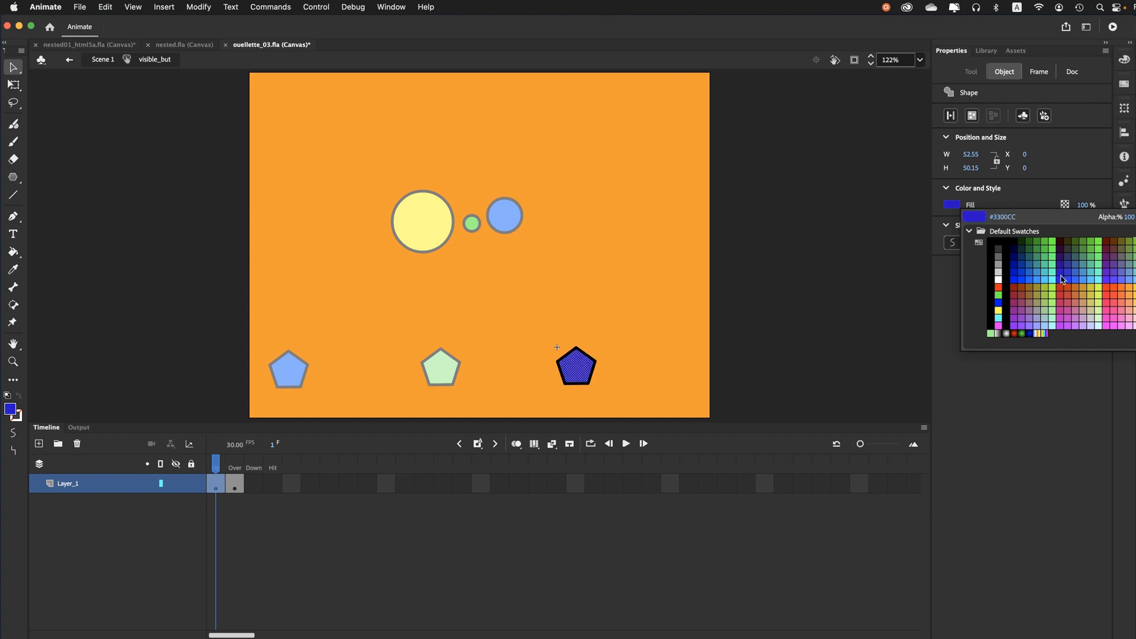
left_click(1117, 319)
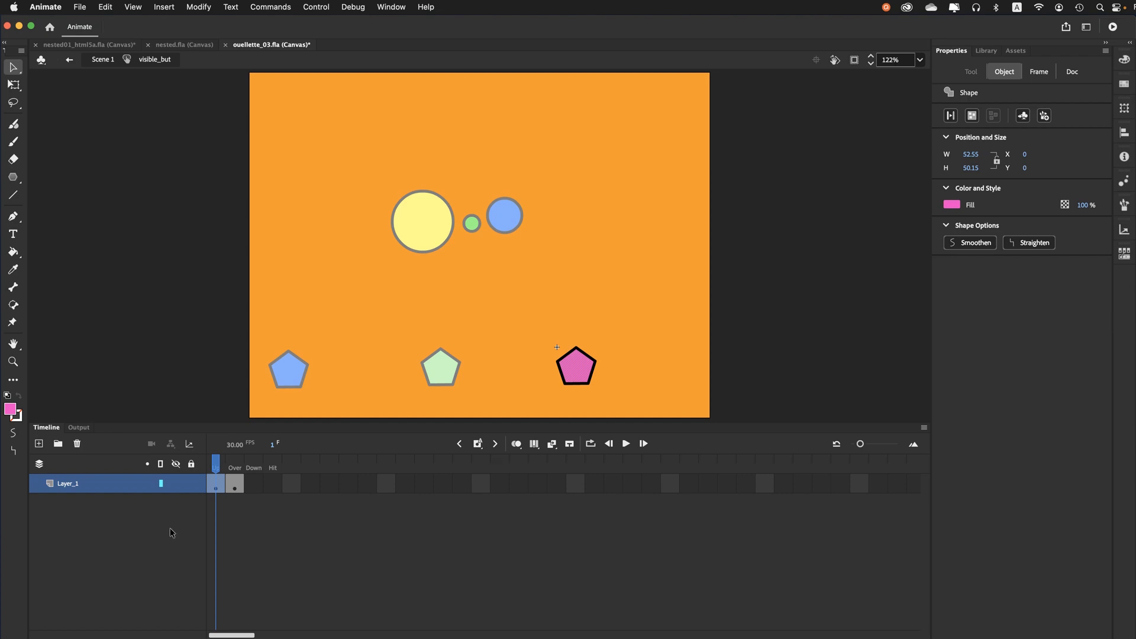
- Fill visible_but's Over-state pentagon with light pink FFCCFF and compare the Up and Over states
left_click(235, 484)
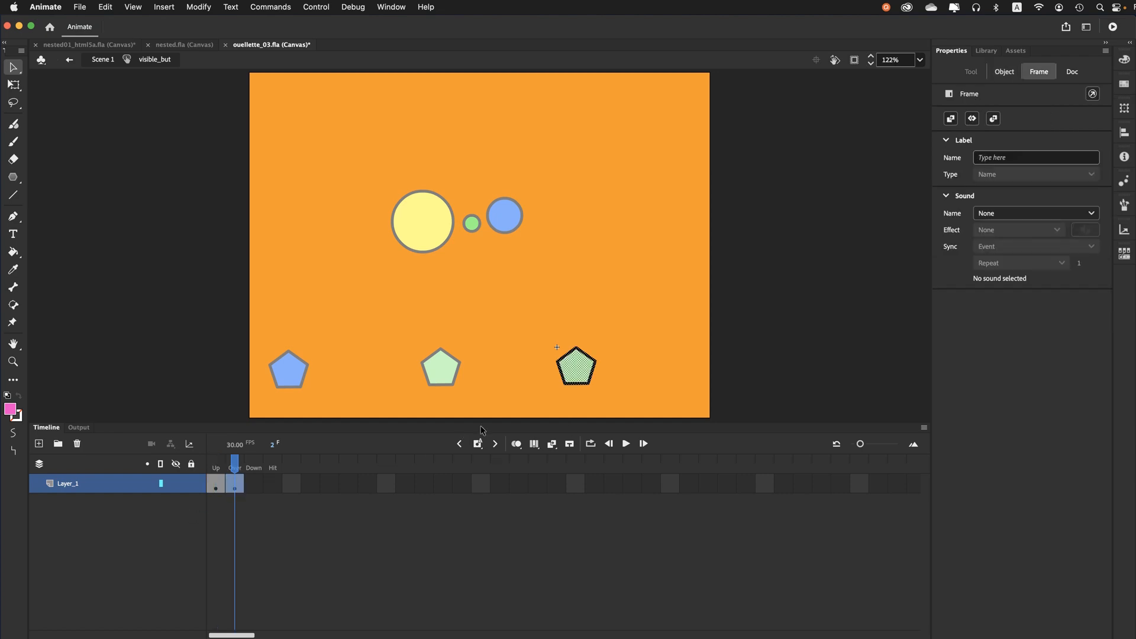
left_click(573, 378)
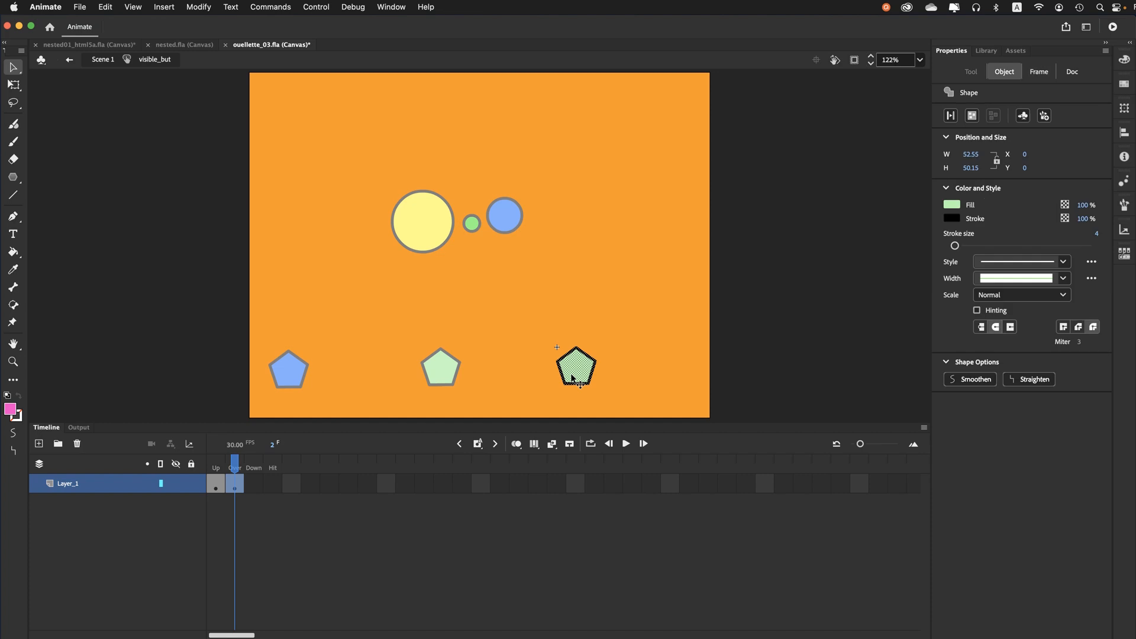
left_click(952, 205)
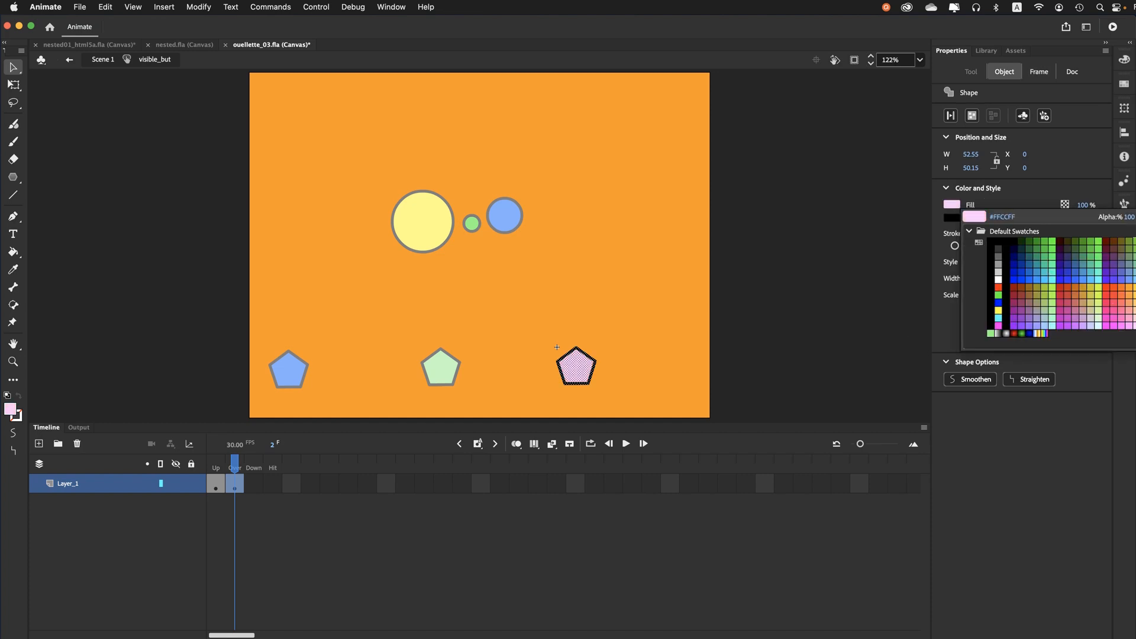
left_click(1132, 325)
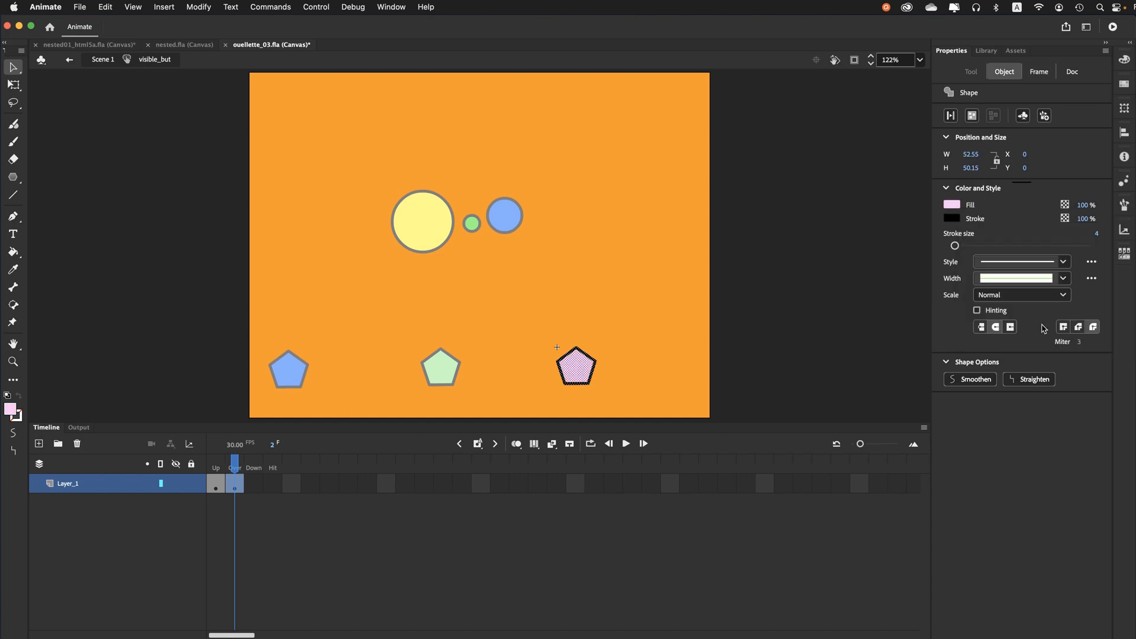
left_click(216, 471)
left_click(235, 470)
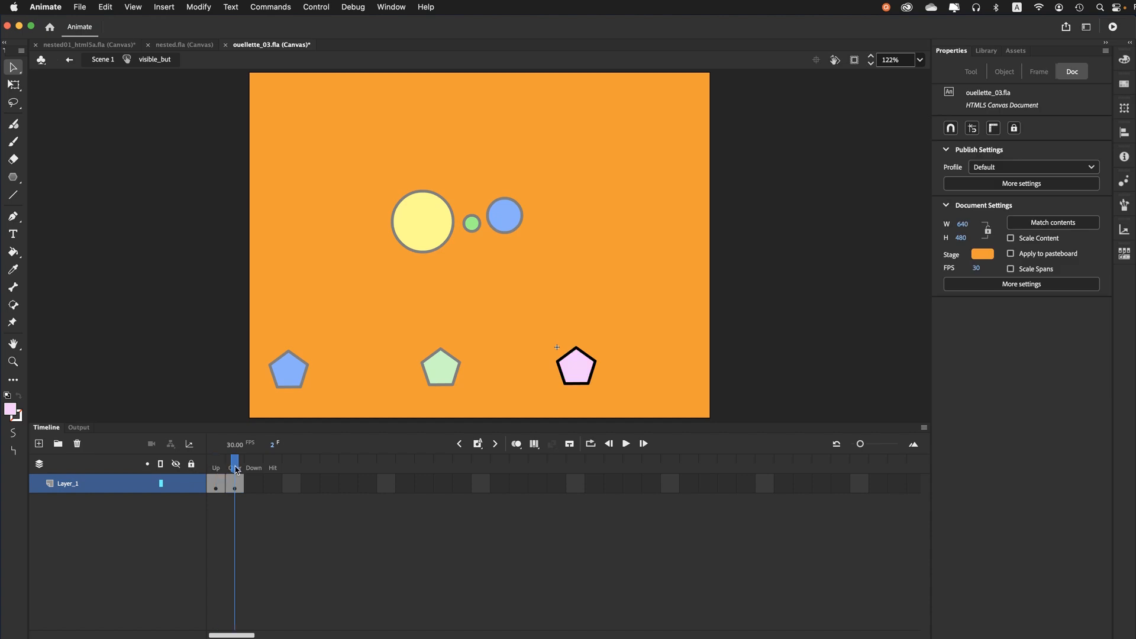
left_click(217, 471)
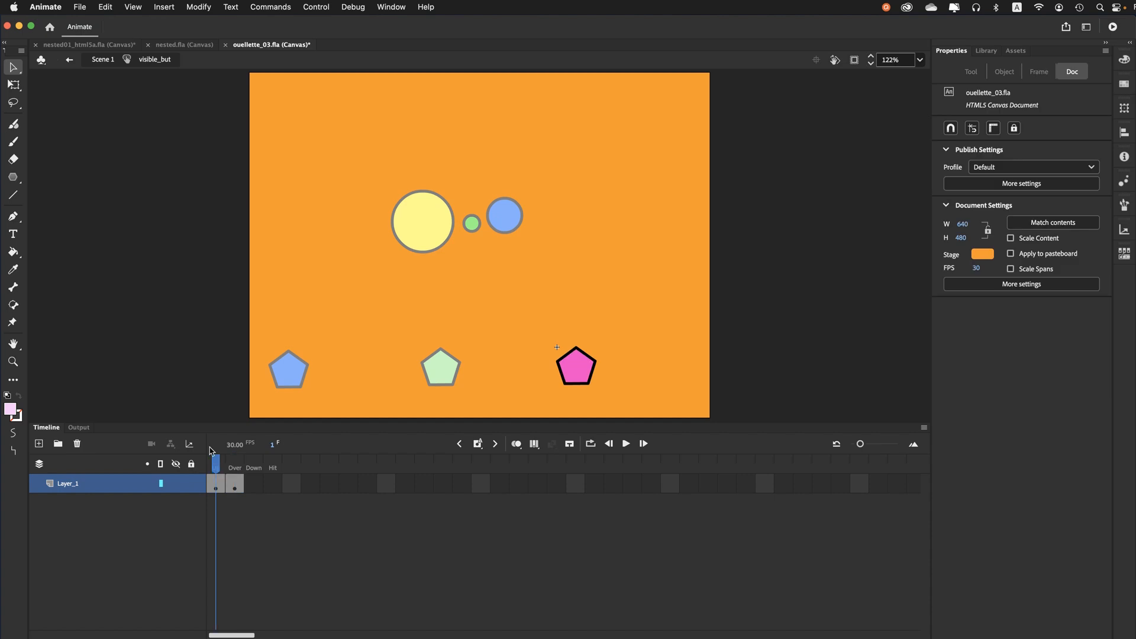
- Return to Scene 1, deselect everything and save the document
left_click(109, 61)
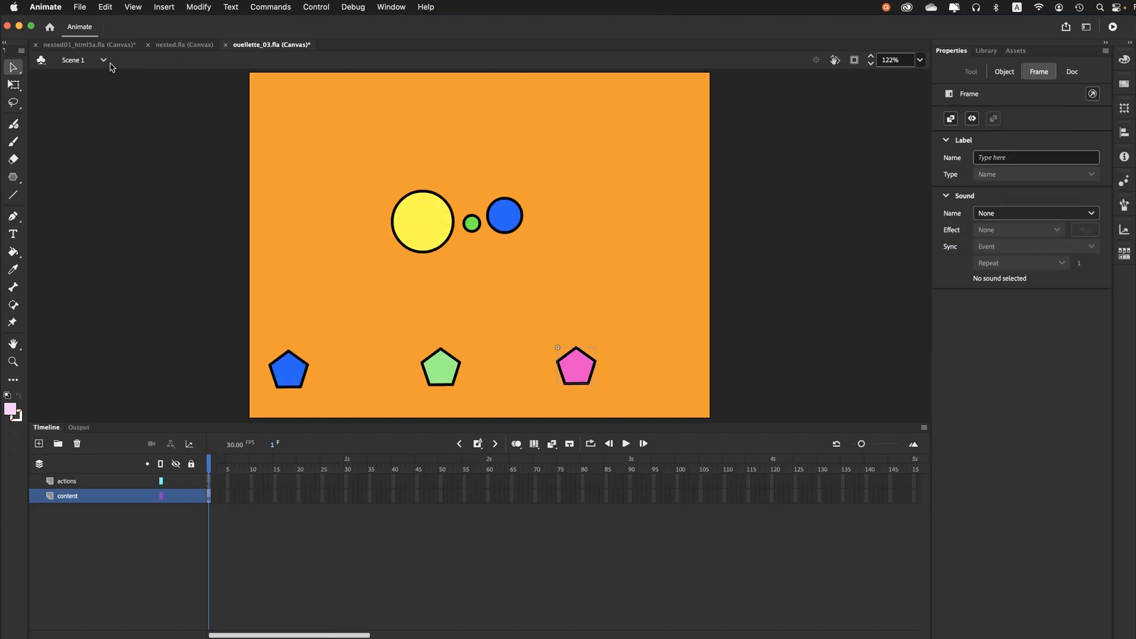
left_click(120, 207)
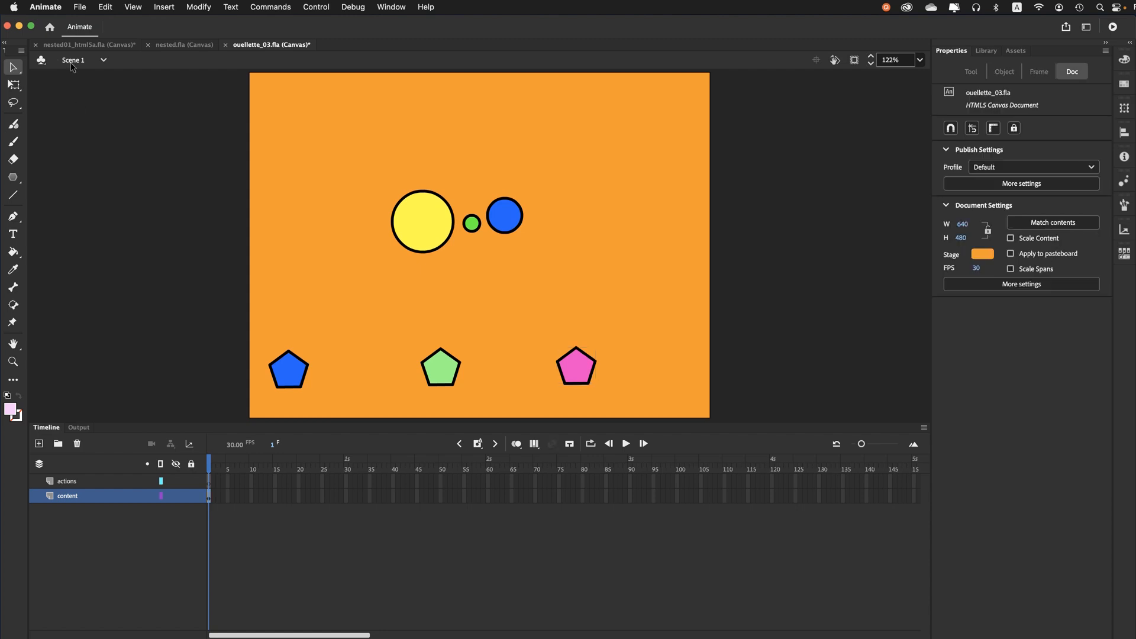
left_click(79, 7)
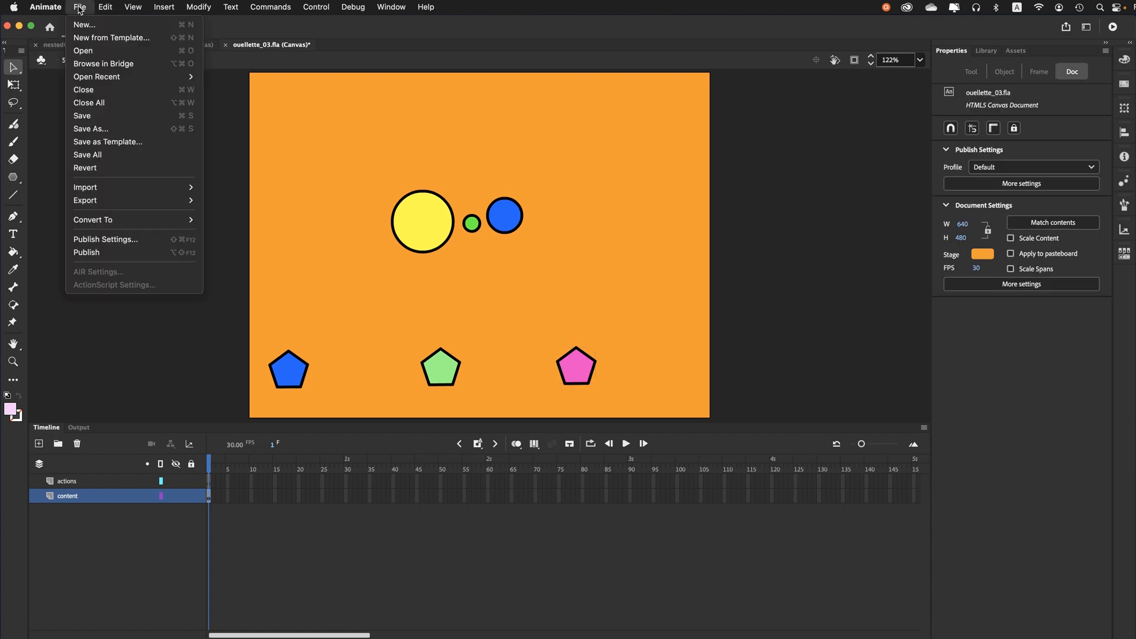
left_click(89, 119)
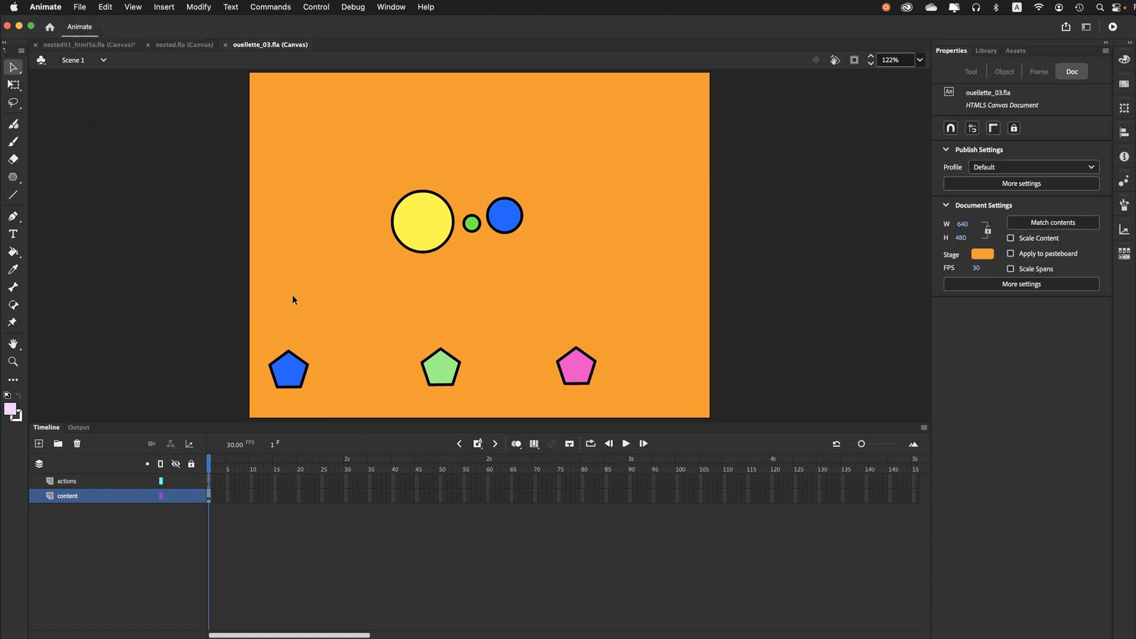
- Duplicate the blue pentagon button beside itself at about X 94 and apply a 100% red Tint colour effect to the copy
left_click(280, 380)
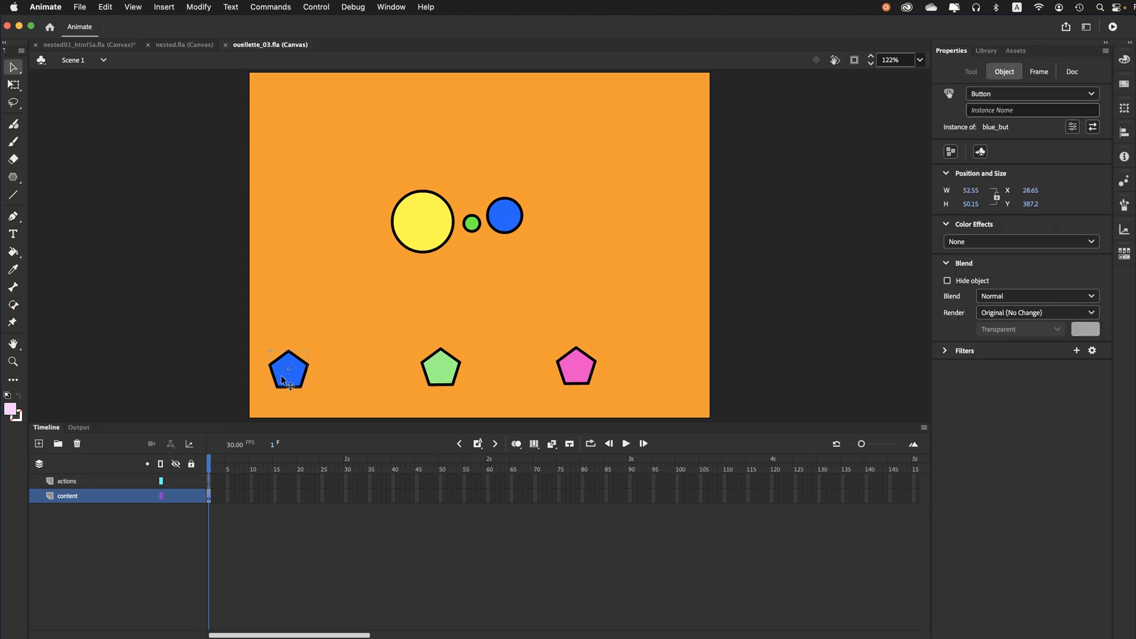
left_click_drag(282, 376, 329, 377)
left_click(951, 247)
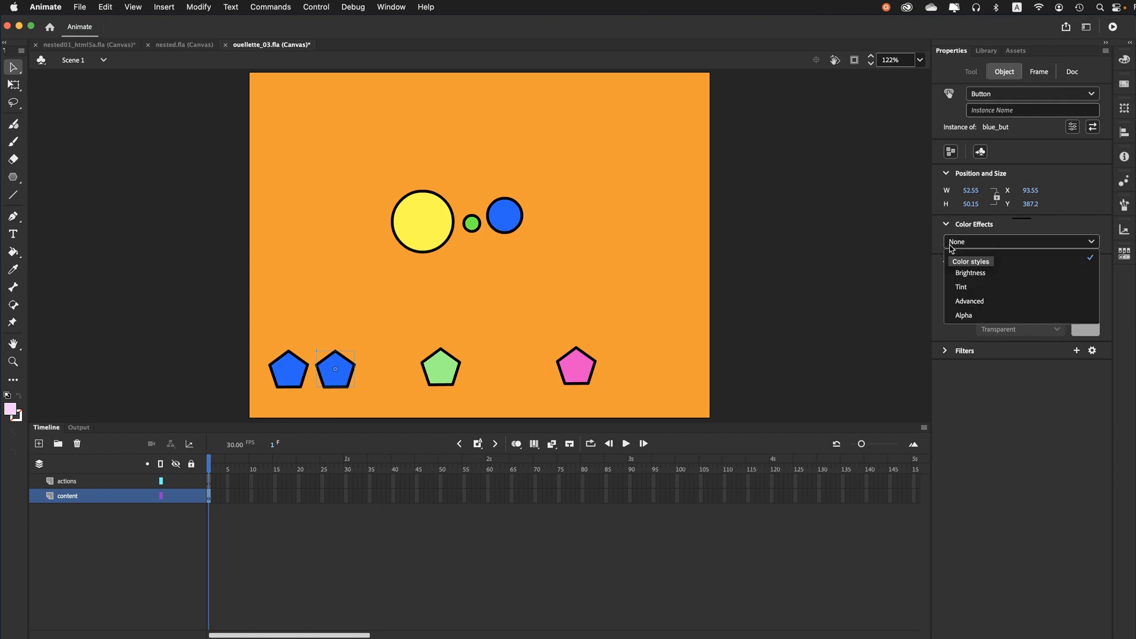
left_click(961, 290)
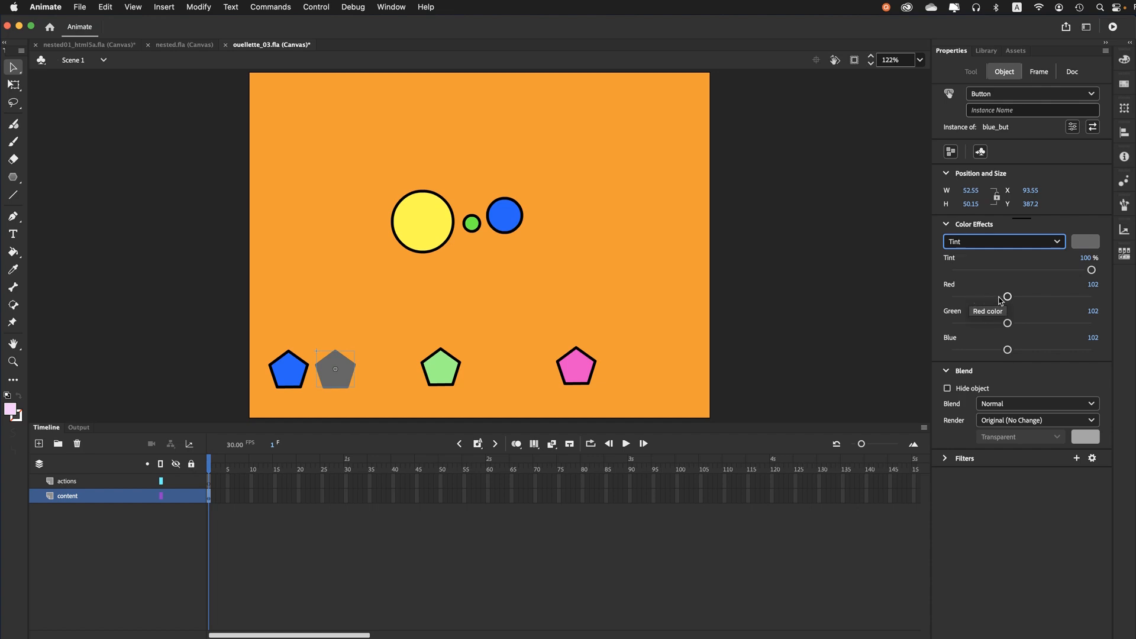
left_click(1078, 248)
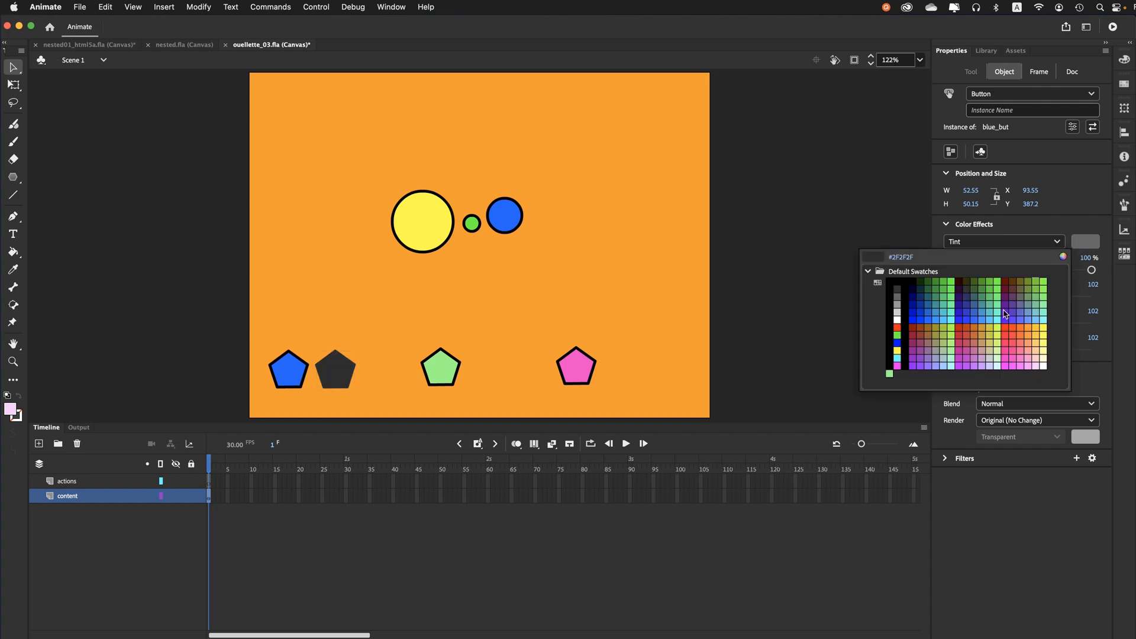
left_click(898, 328)
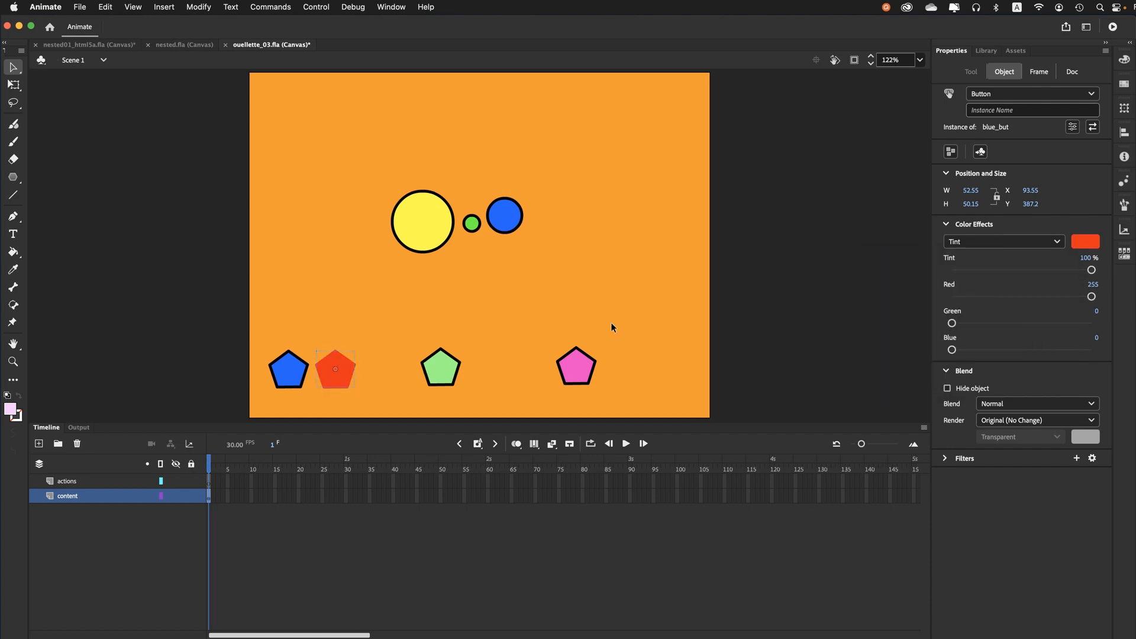
left_click(488, 306)
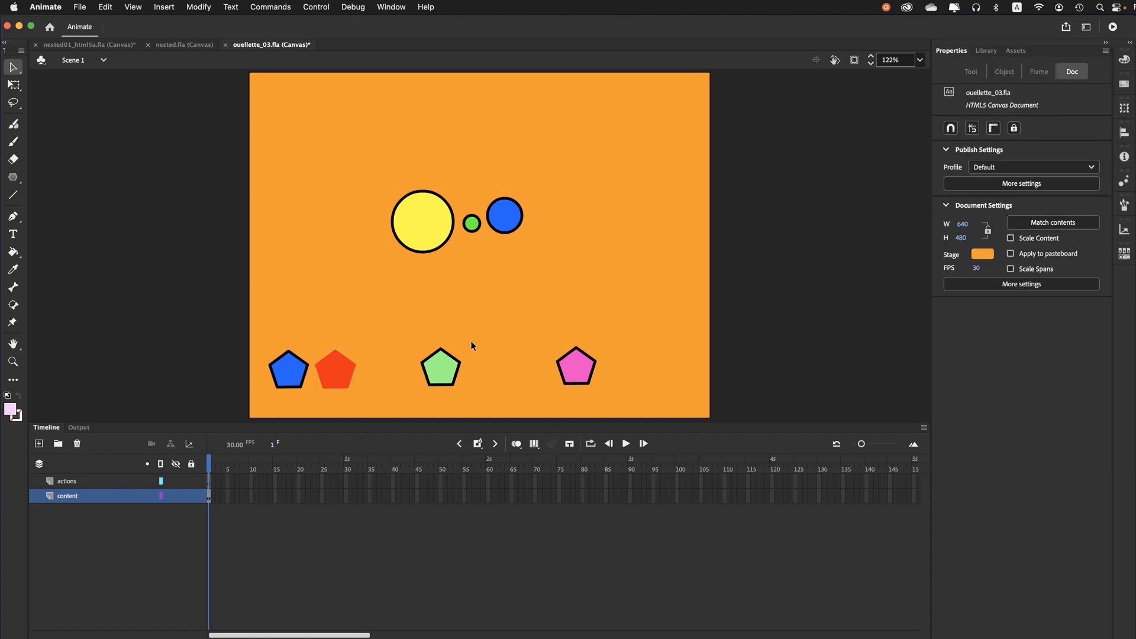
- Duplicate the green pentagon button beside itself at about X 306 and apply a 100% red Tint colour effect to the copy
left_click(452, 380)
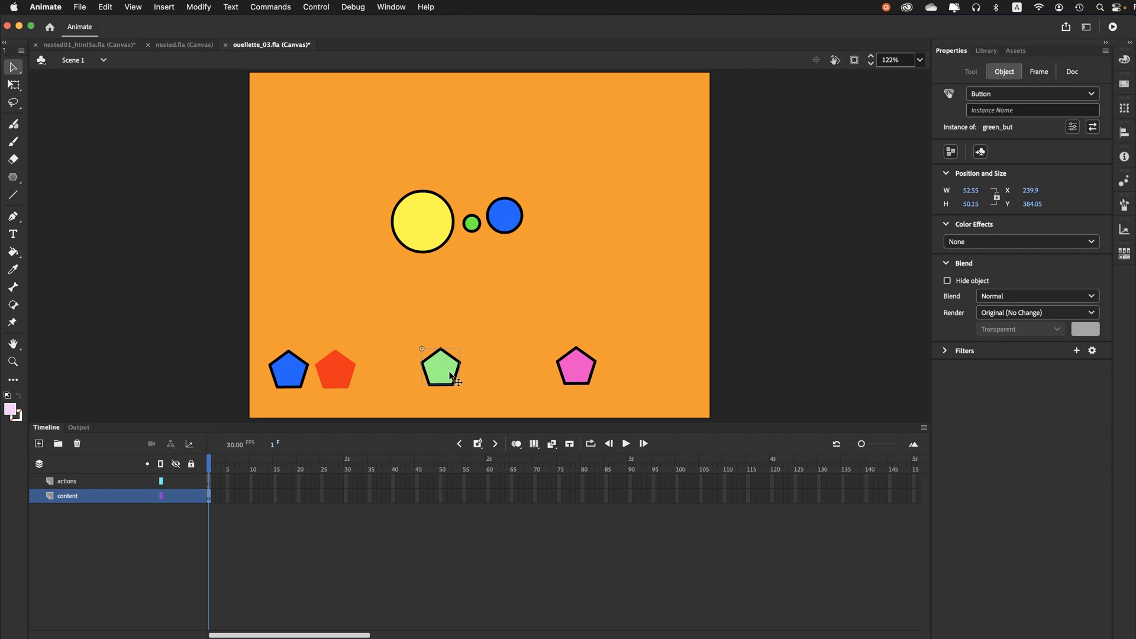
left_click_drag(452, 380, 499, 379)
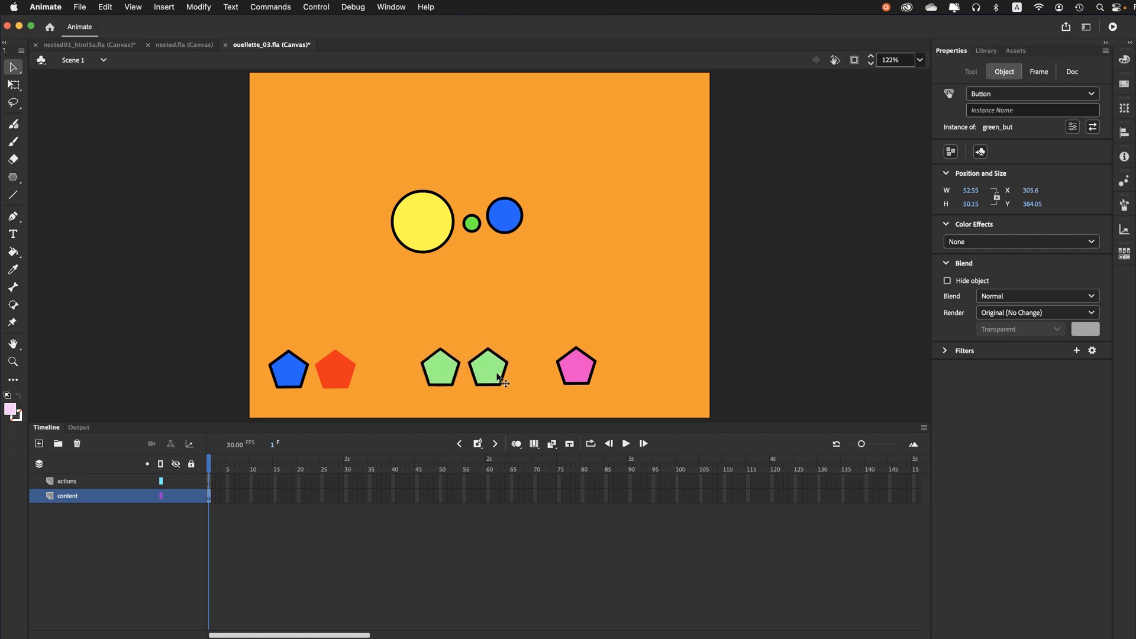
left_click(951, 243)
left_click(962, 289)
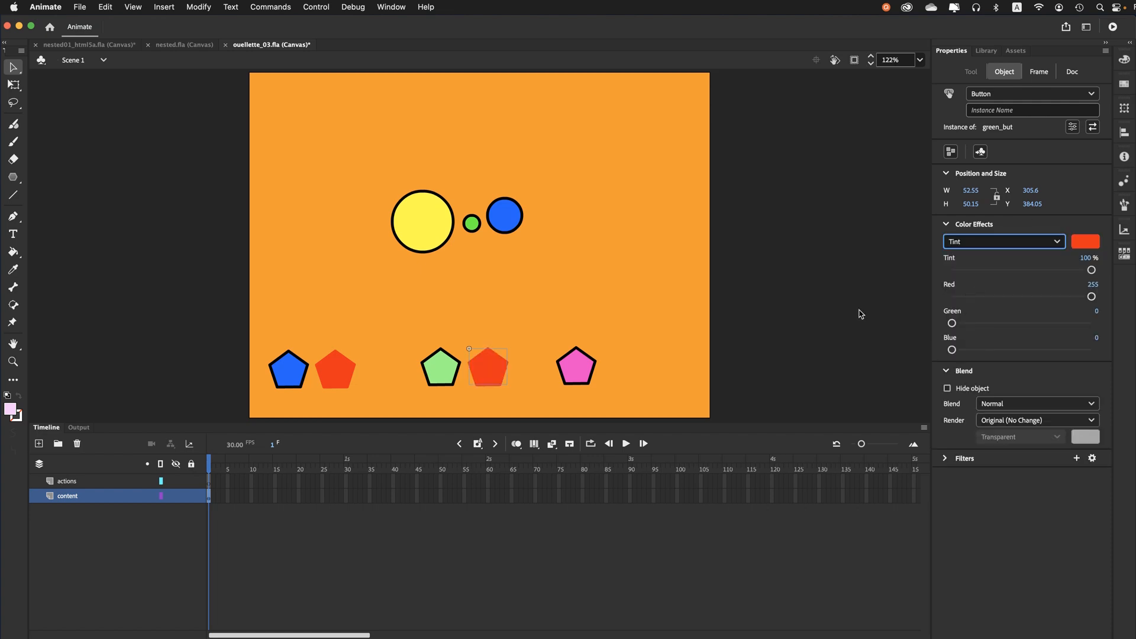
left_click(585, 287)
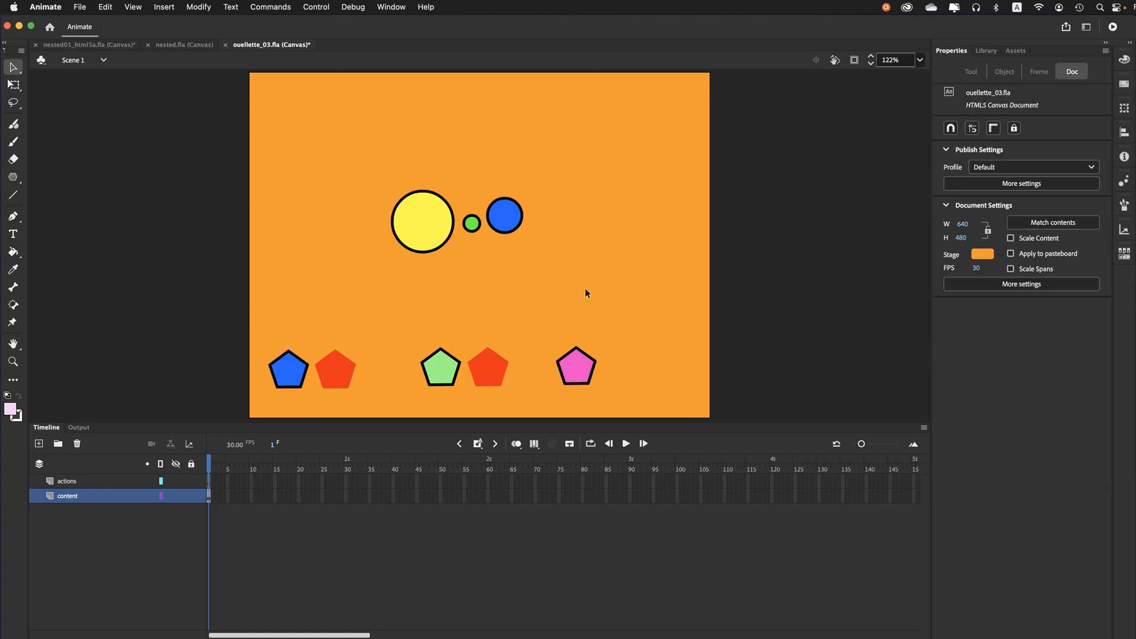
- Duplicate the pink pentagon button beside itself at about X 494, apply a 100% red Tint to the copy, and save the document
left_click(579, 365)
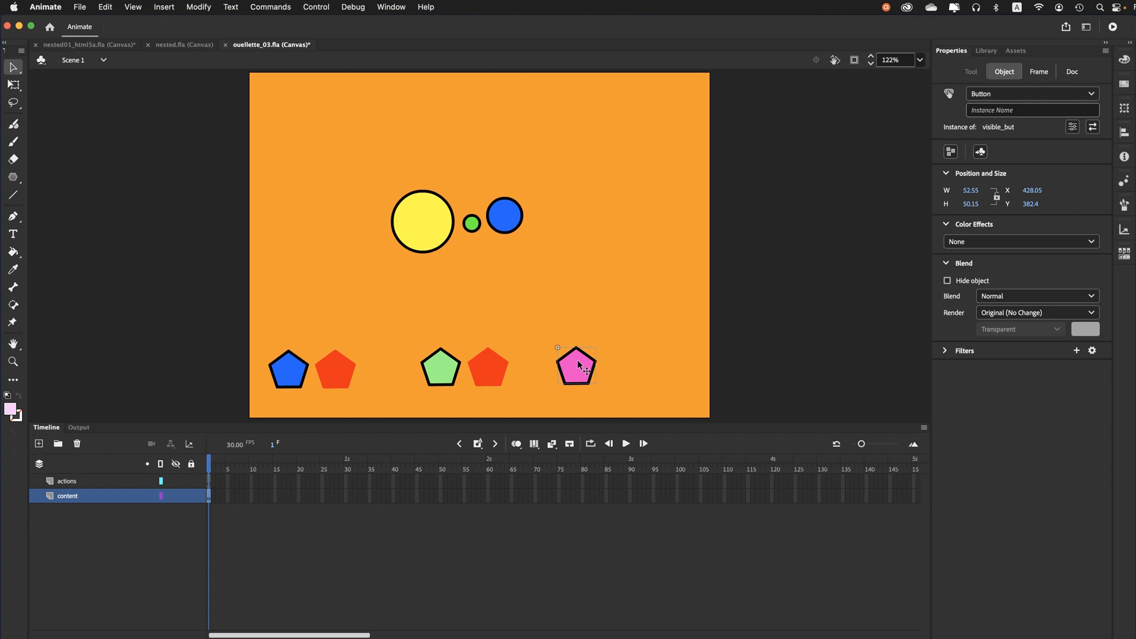
left_click_drag(578, 361, 610, 360, "alt")
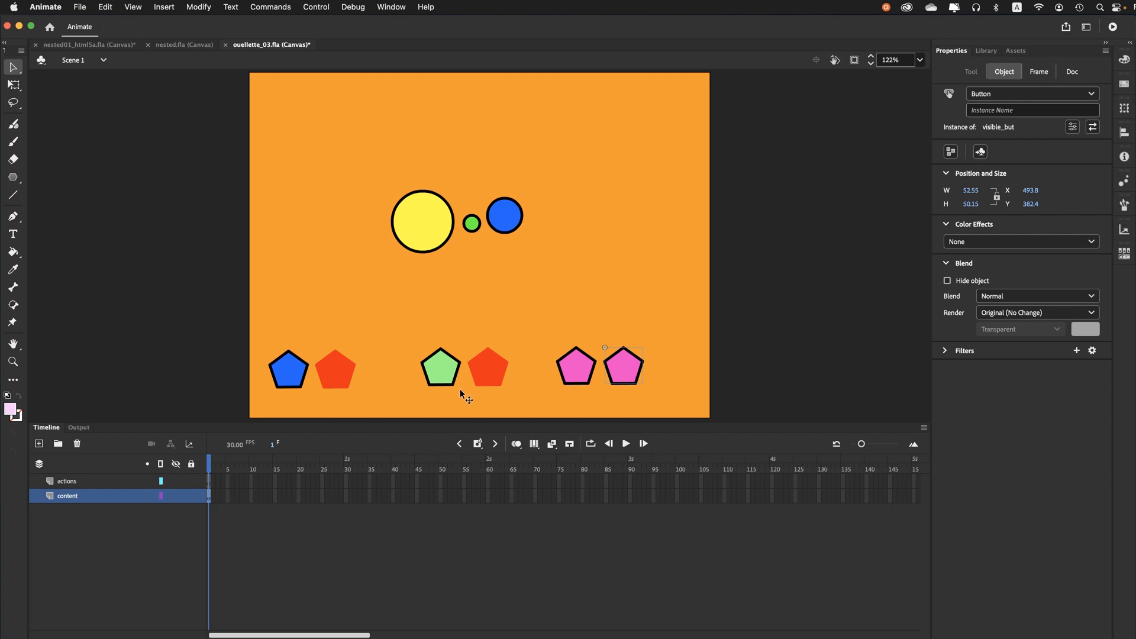
left_click(963, 242)
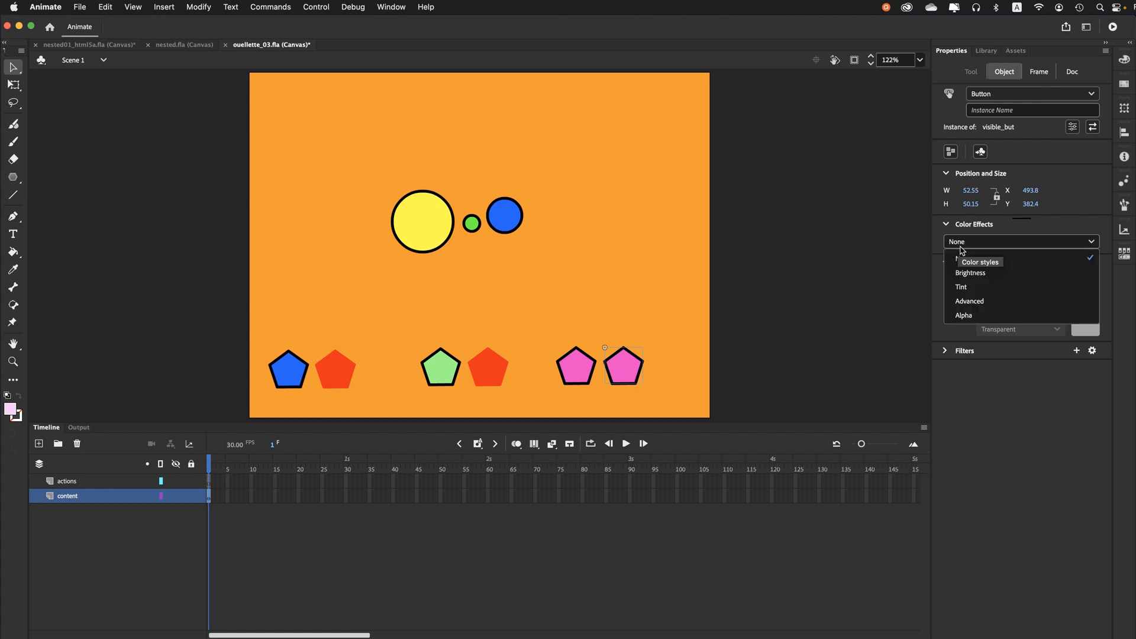
left_click(961, 288)
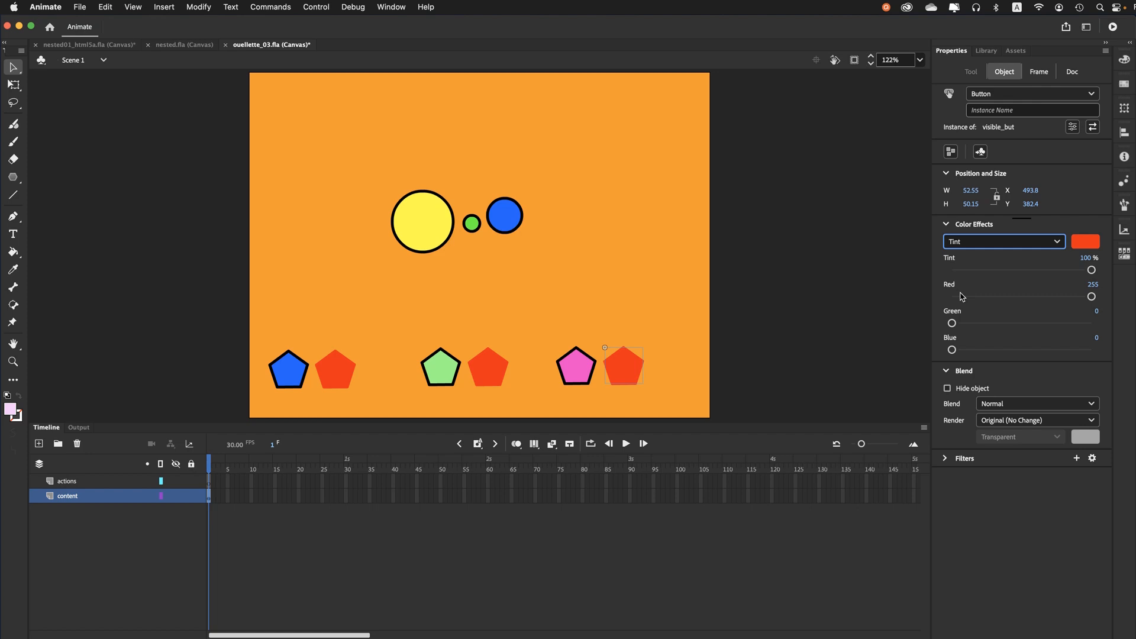
left_click(622, 300)
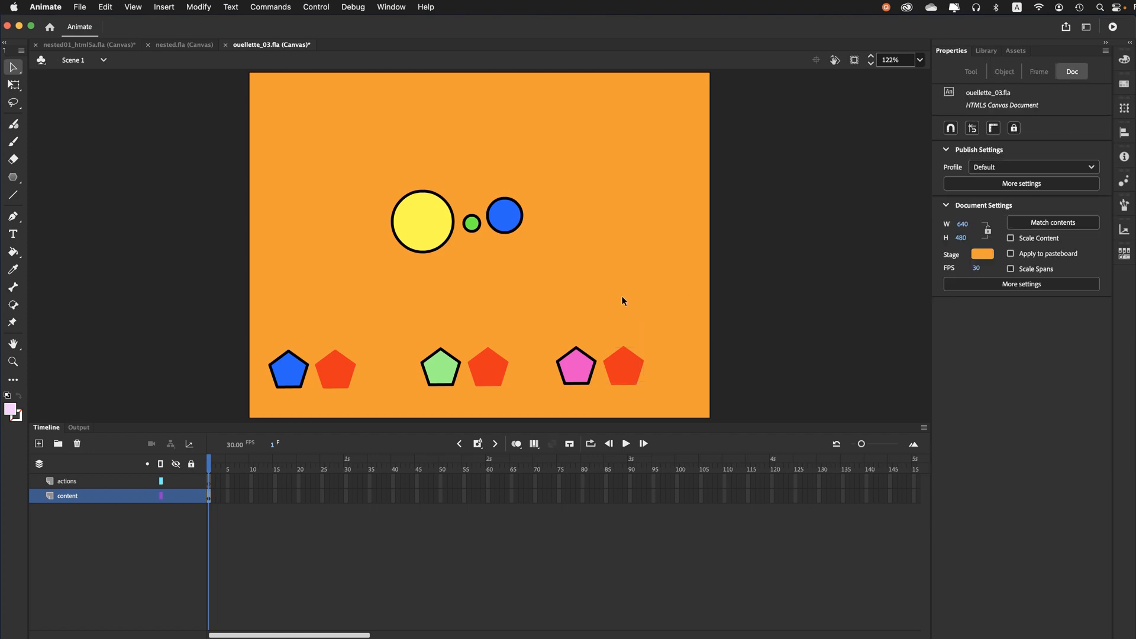
left_click(79, 7)
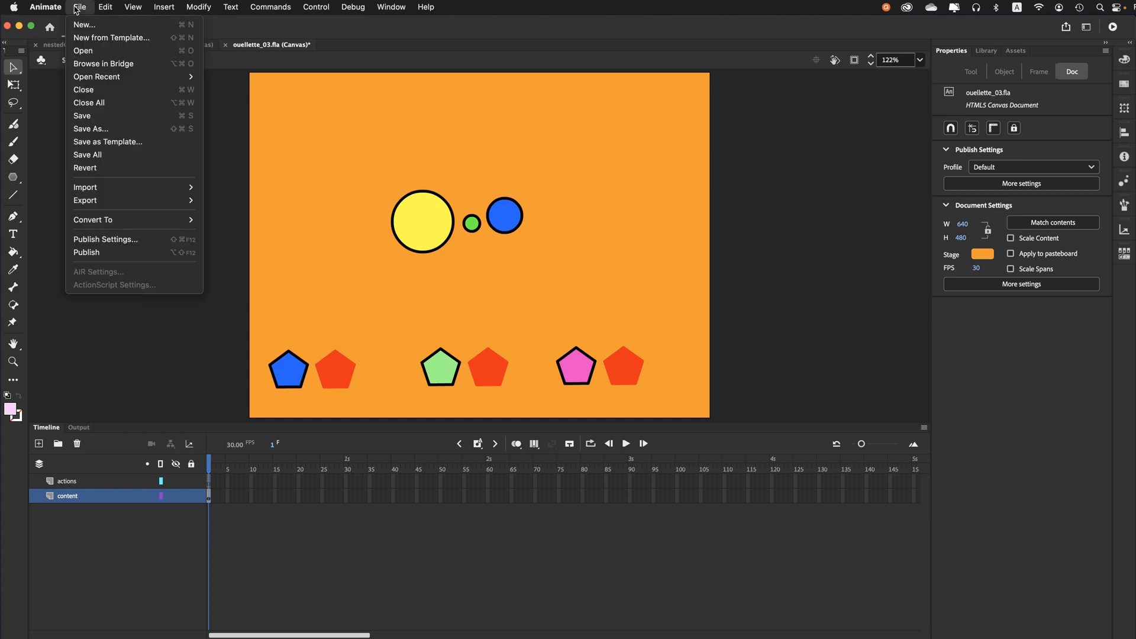
left_click(83, 115)
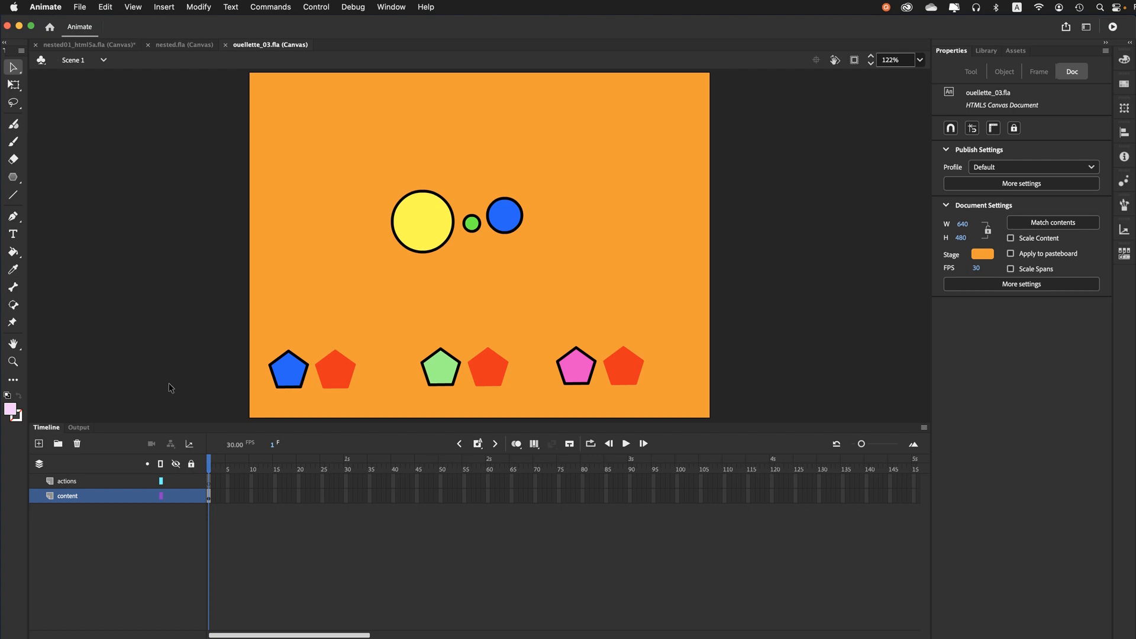
- Add a black static text label reading "Earth" on the stage above the blue pentagon
left_click(13, 236)
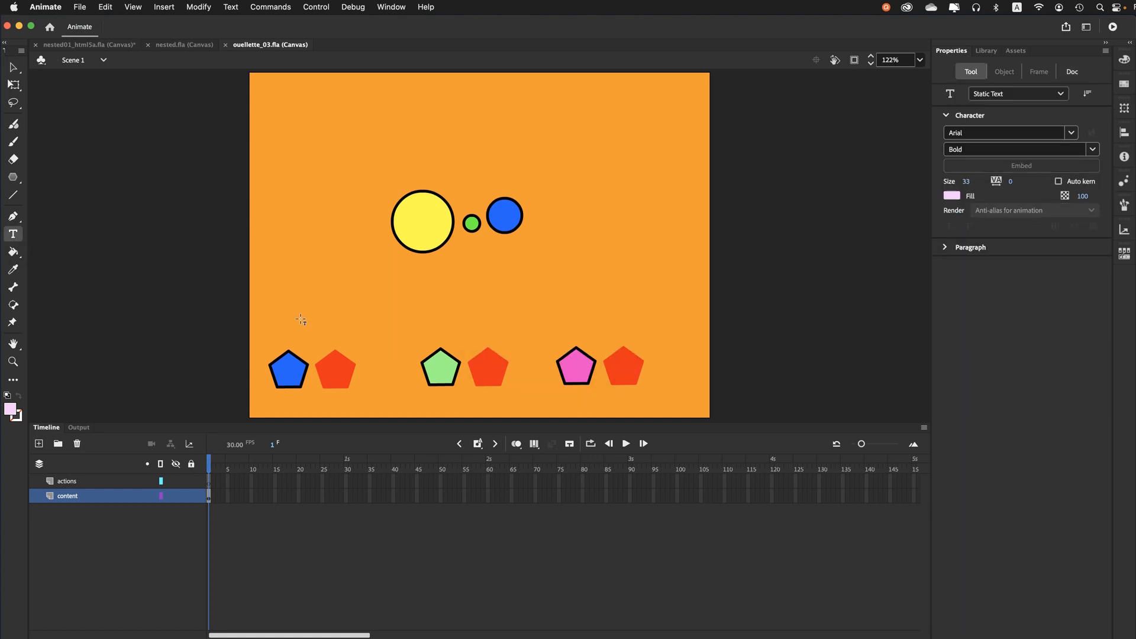
left_click(295, 290)
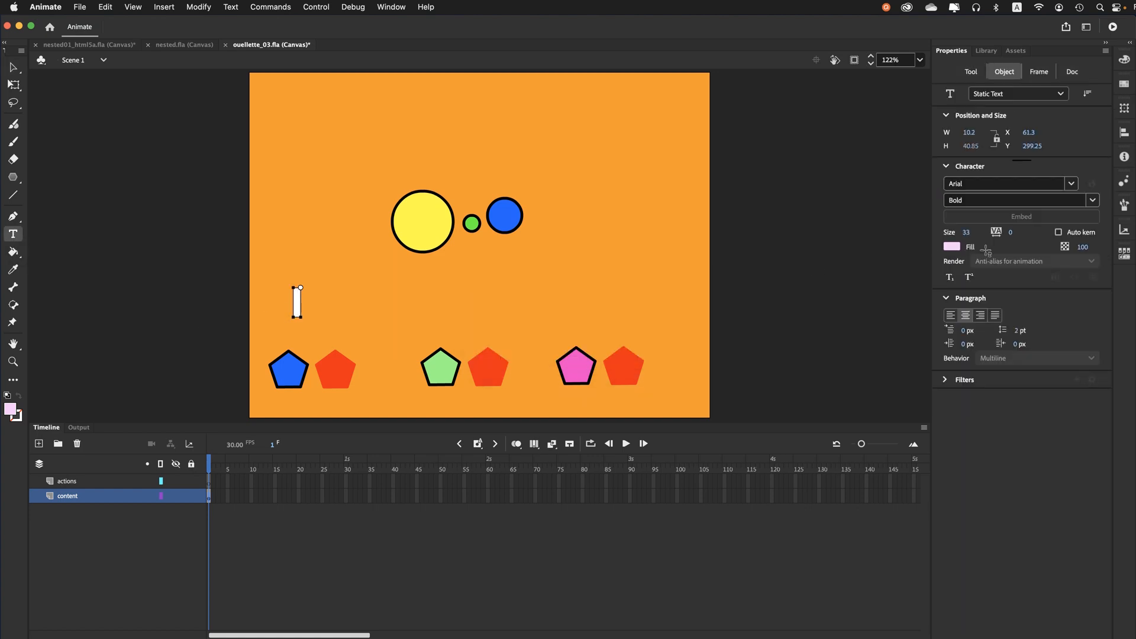
left_click(952, 247)
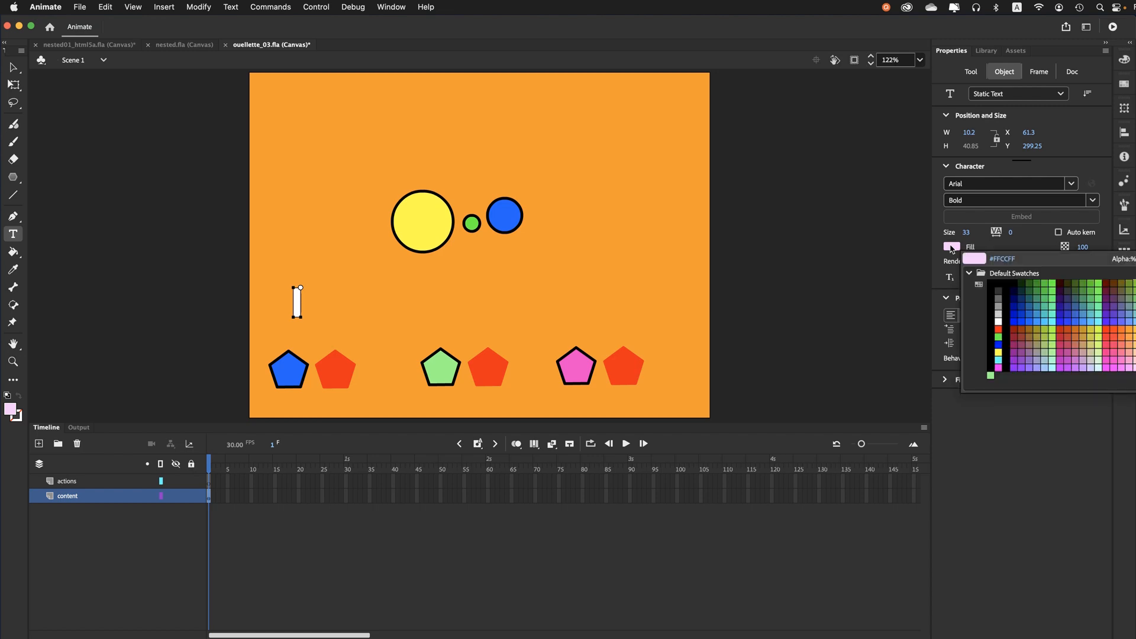
left_click(999, 284)
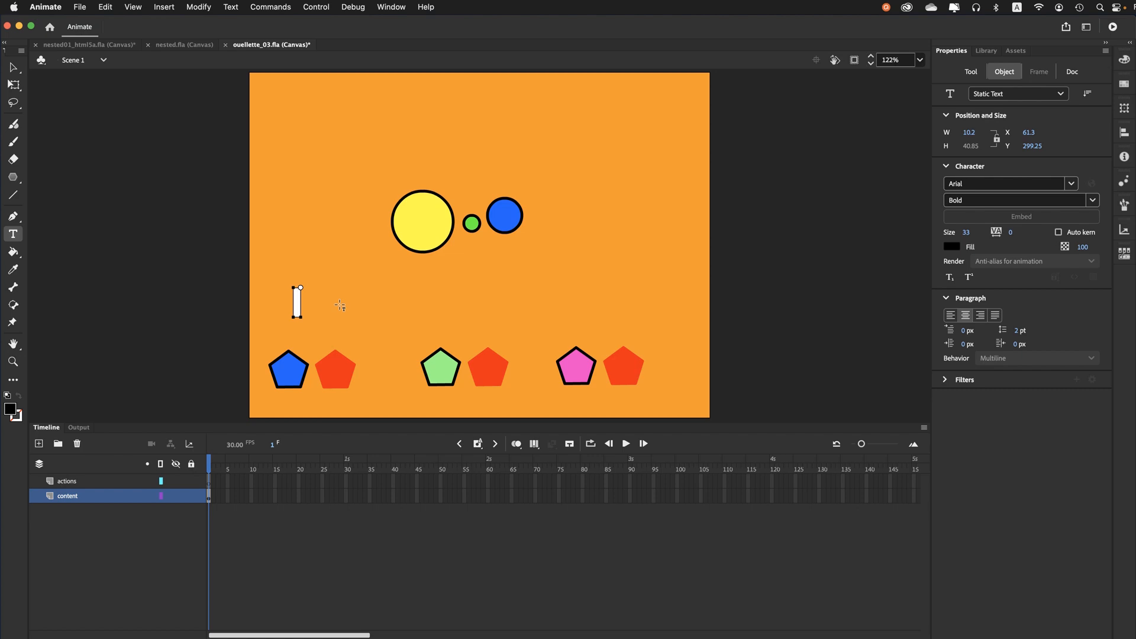
type("Earth")
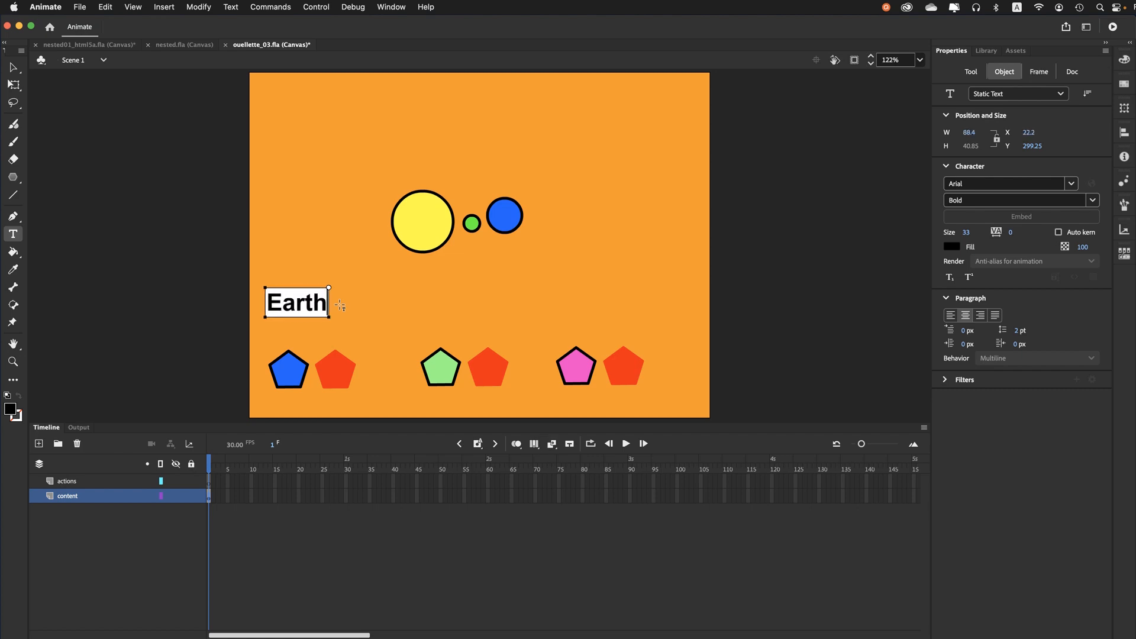
- Format the Earth label as 12-point Arial Regular and place it centred just below the blue pentagon
double_click(314, 306)
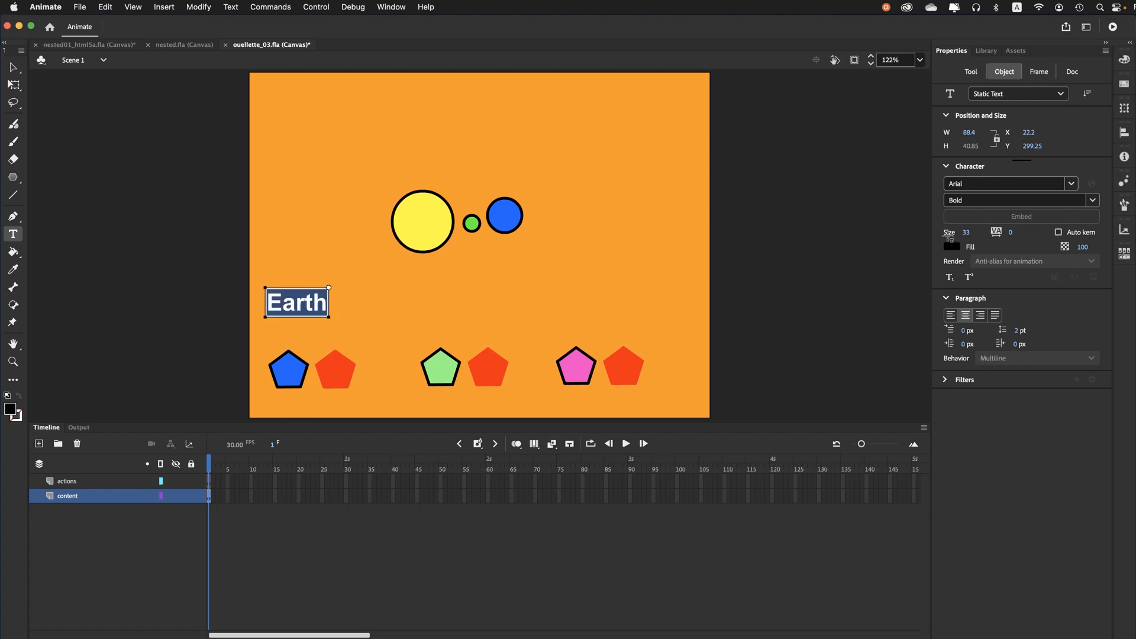
left_click_drag(969, 234, 957, 236)
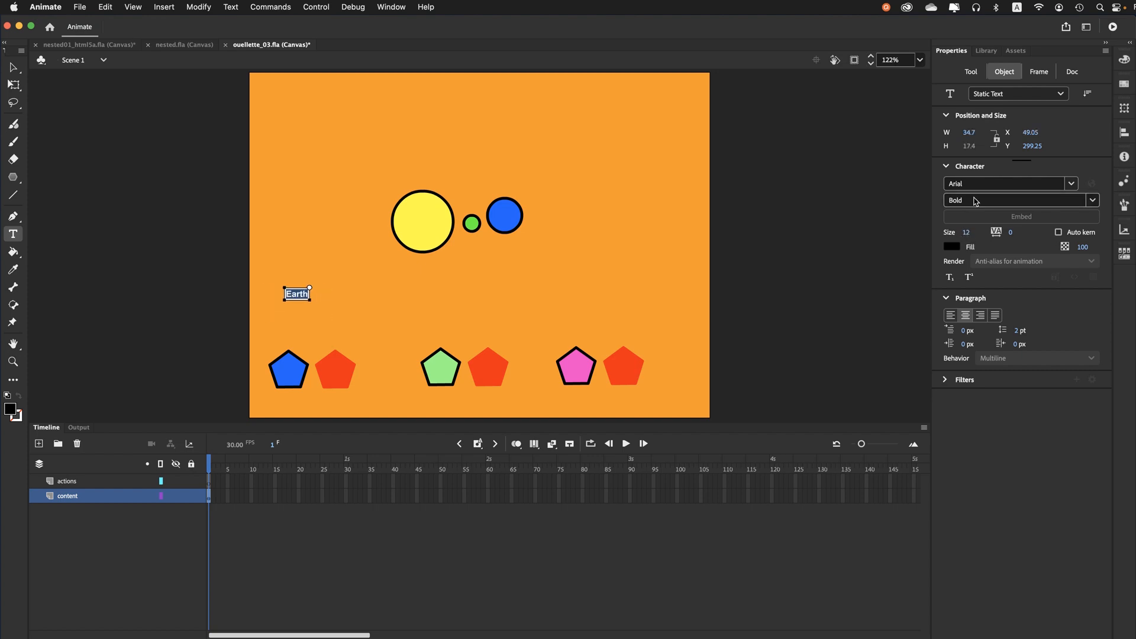
left_click(1092, 202)
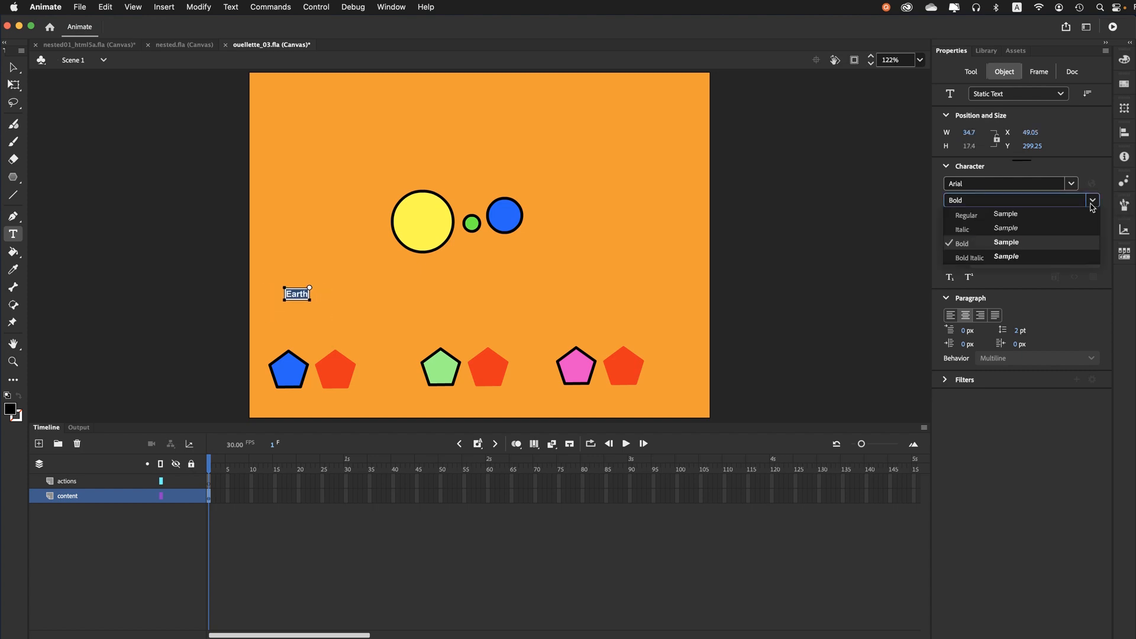
left_click(1009, 219)
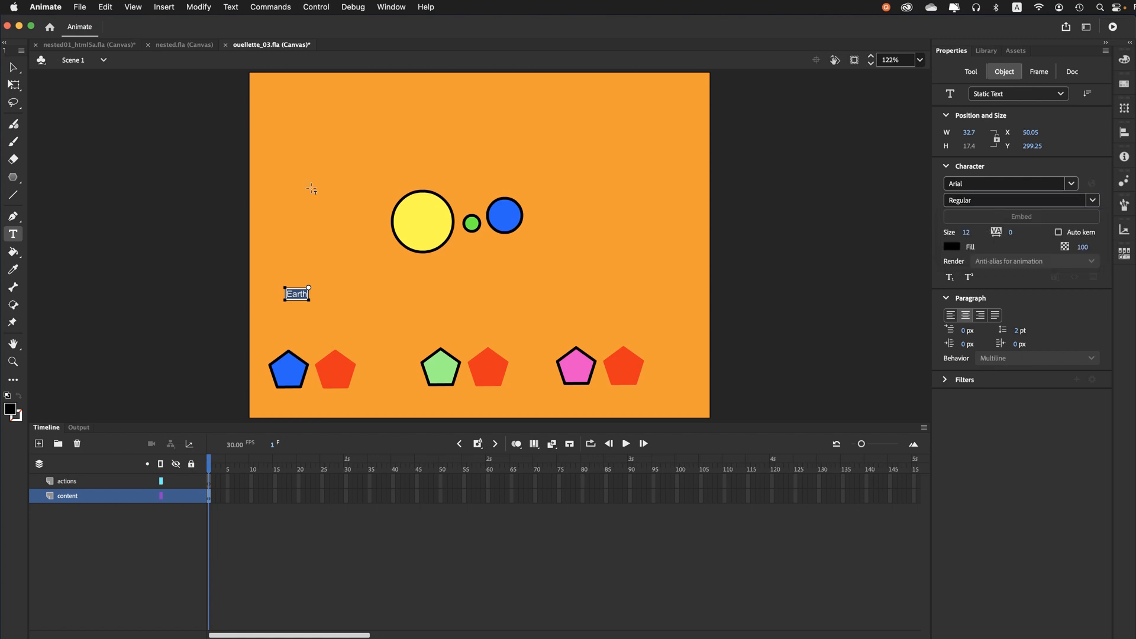
left_click(13, 68)
left_click_drag(289, 299, 286, 400)
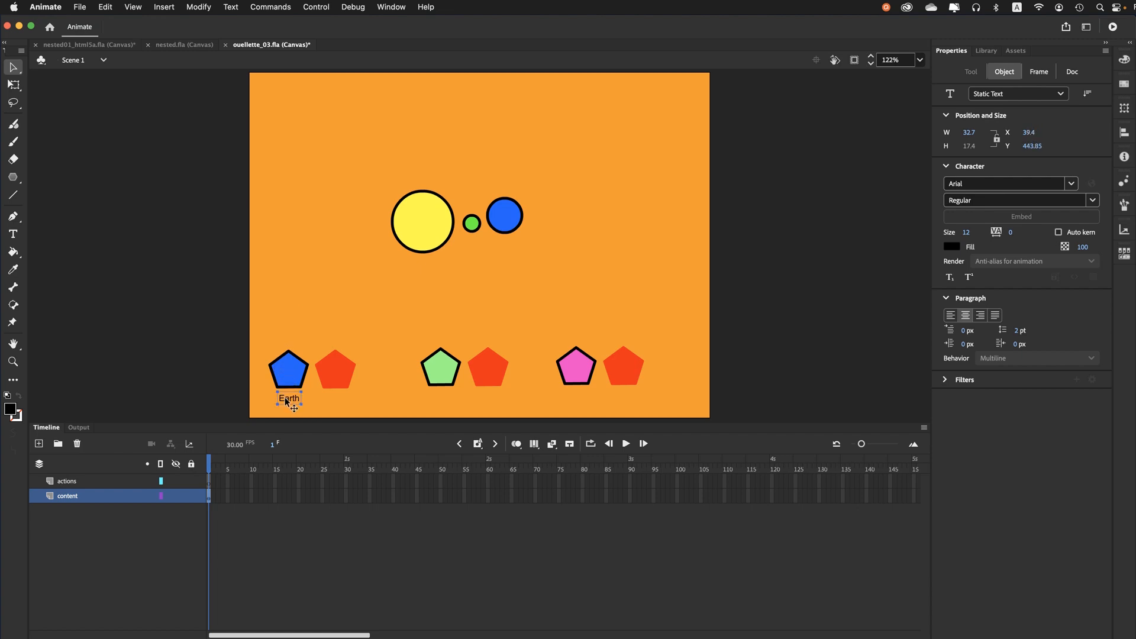
- Duplicate the Earth label beneath the neighbouring red pentagon and change the copy's text to "Earth stop"
left_click_drag(286, 401, 333, 405)
double_click(335, 402)
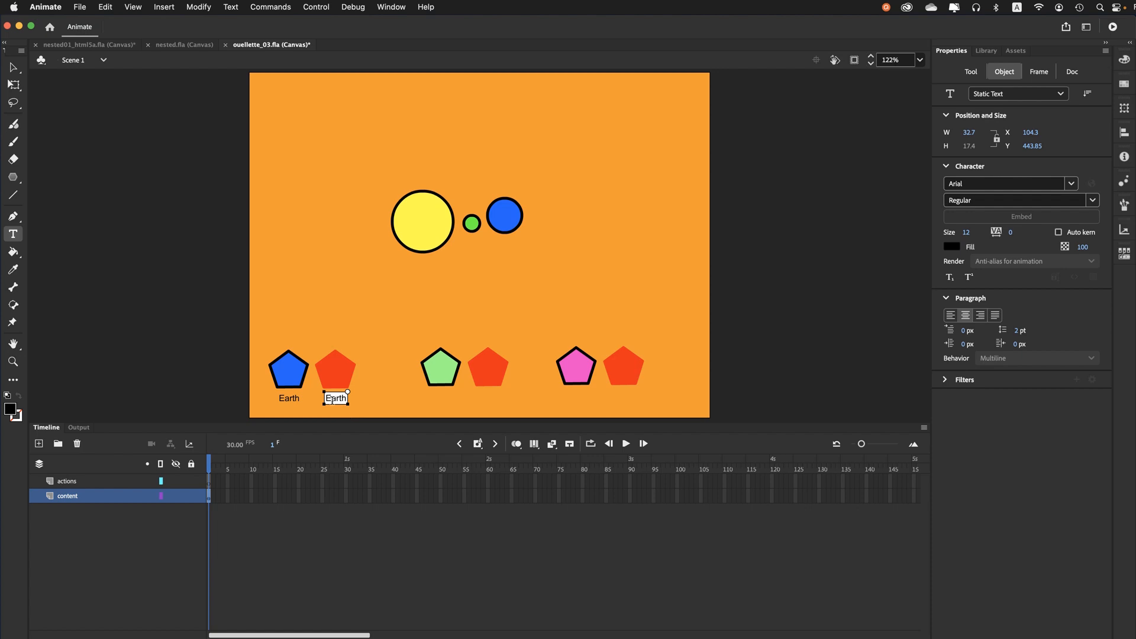
type("stop")
left_click(13, 67)
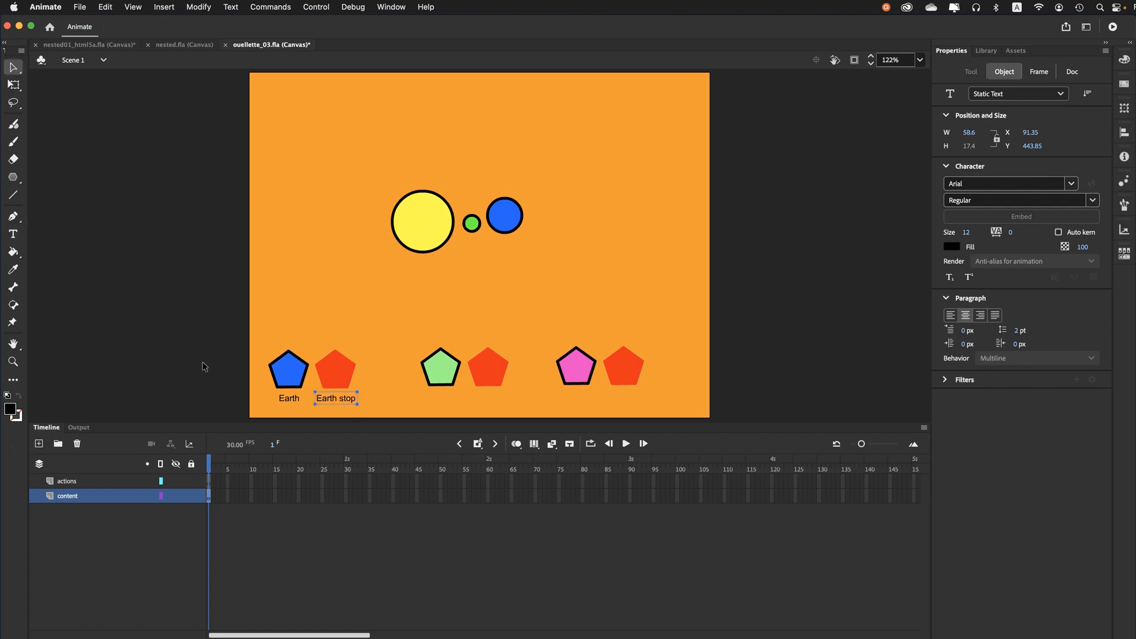
- Duplicate both Earth labels beneath the green pentagon and its red counterpart, and change the copies to "Moon" and "Moon stop"
left_click(282, 402, "shift")
left_click_drag(282, 402, 440, 404)
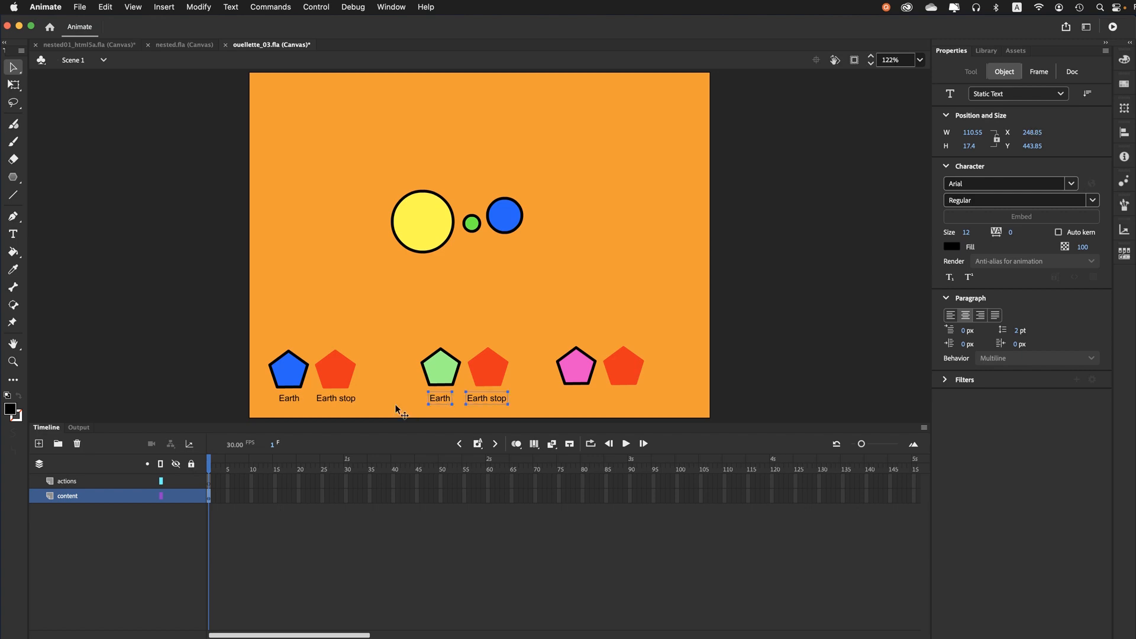
left_click(422, 398)
double_click(435, 400)
double_click(436, 400)
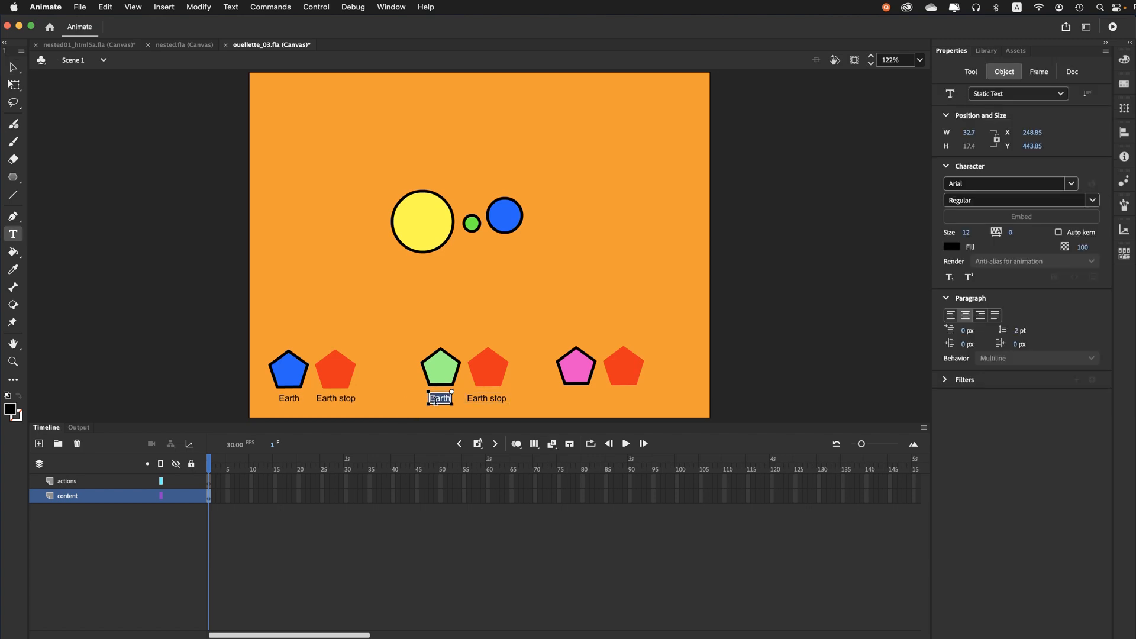
type("Moon")
double_click(481, 401)
type("Moo")
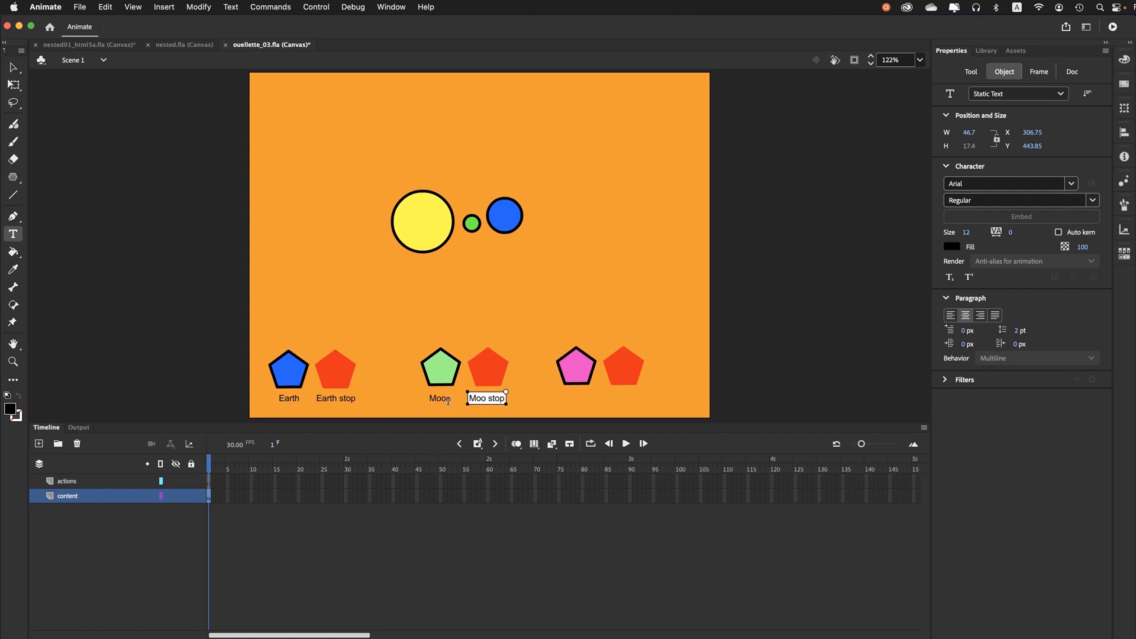
type("n")
key("Escape")
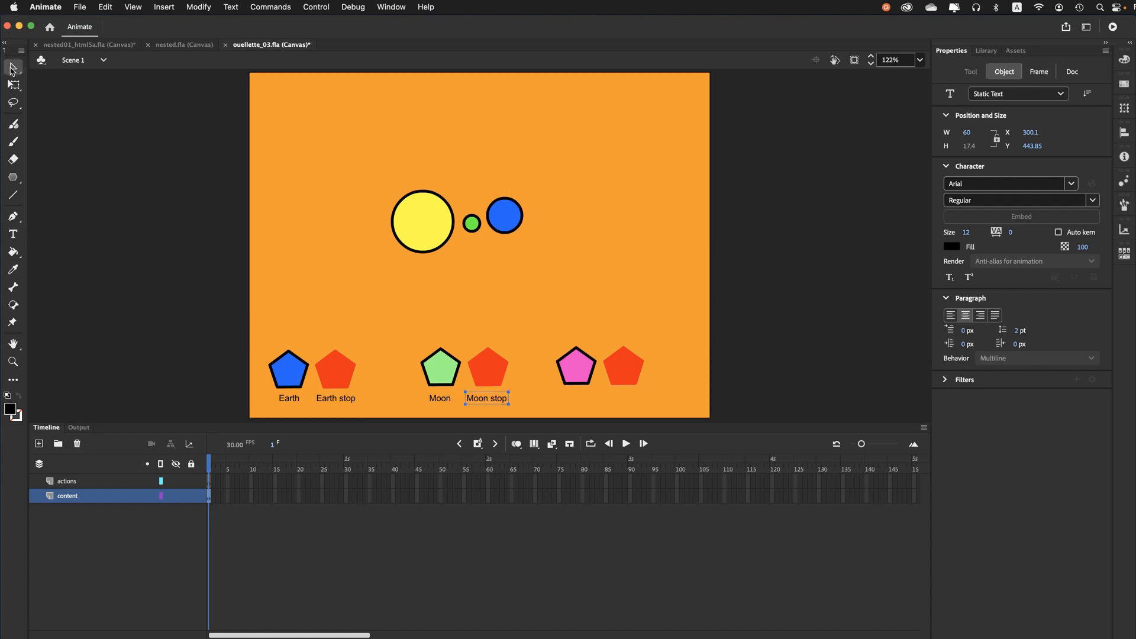
- Duplicate both Moon labels beneath the pink pentagon pair, change the first copy to "Visible" and centre it under the pink pentagon
left_click(433, 399, "shift")
left_click_drag(442, 406, 571, 399)
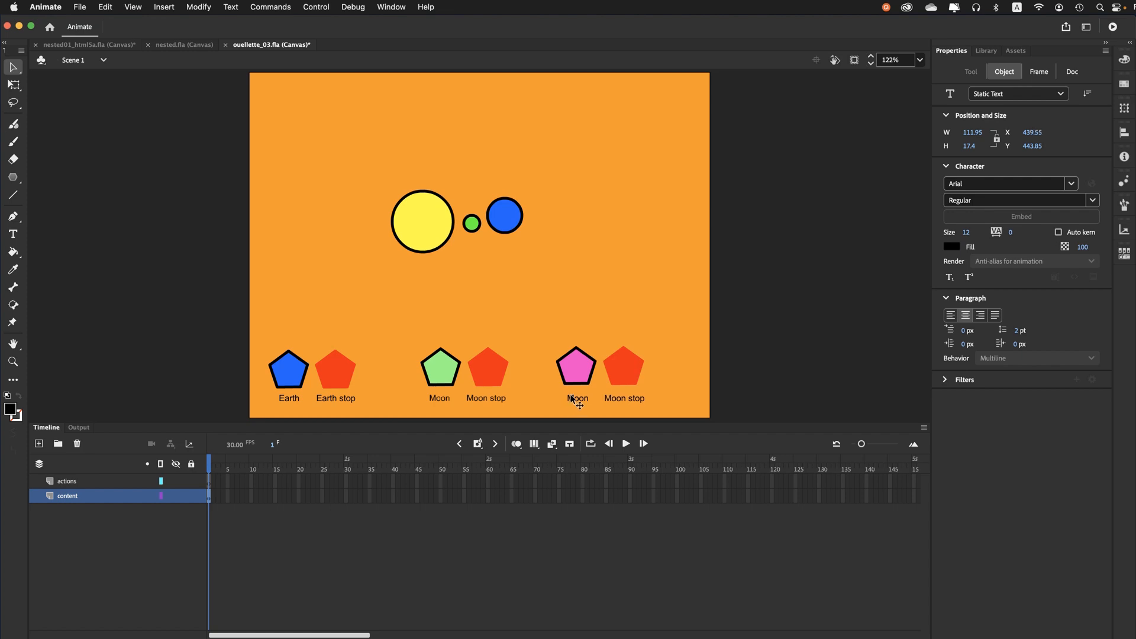
left_click(562, 400)
double_click(569, 400)
double_click(570, 399)
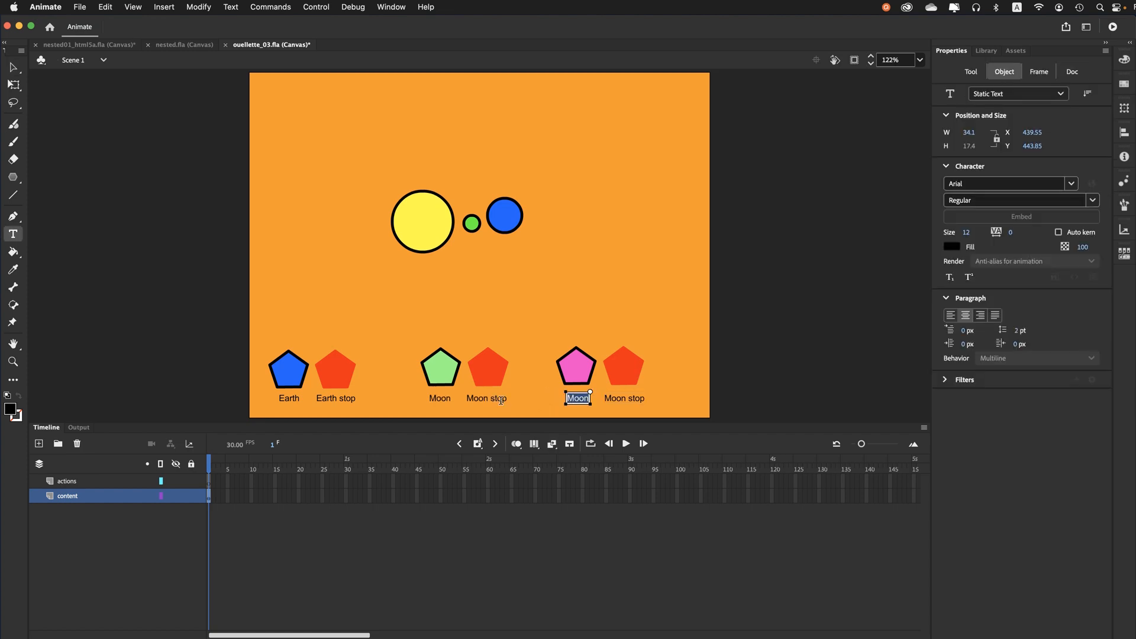
type("Visibl")
type("e")
left_click(13, 70)
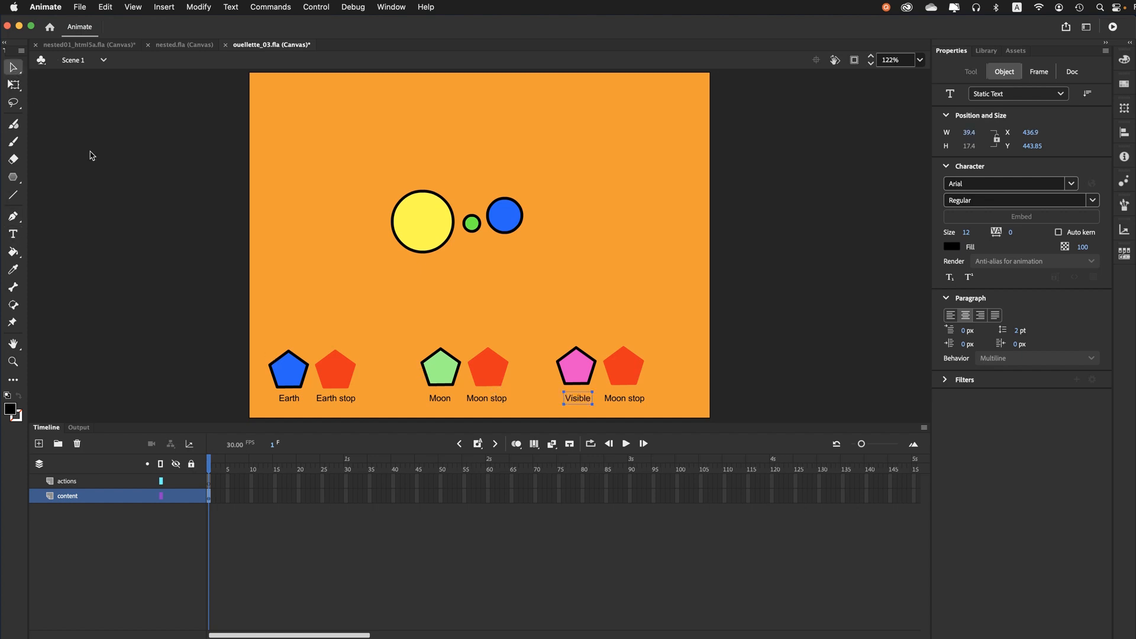
left_click_drag(573, 395, 571, 396)
- Replace the text under the last red pentagon with "Invisible" and deselect it
double_click(613, 399)
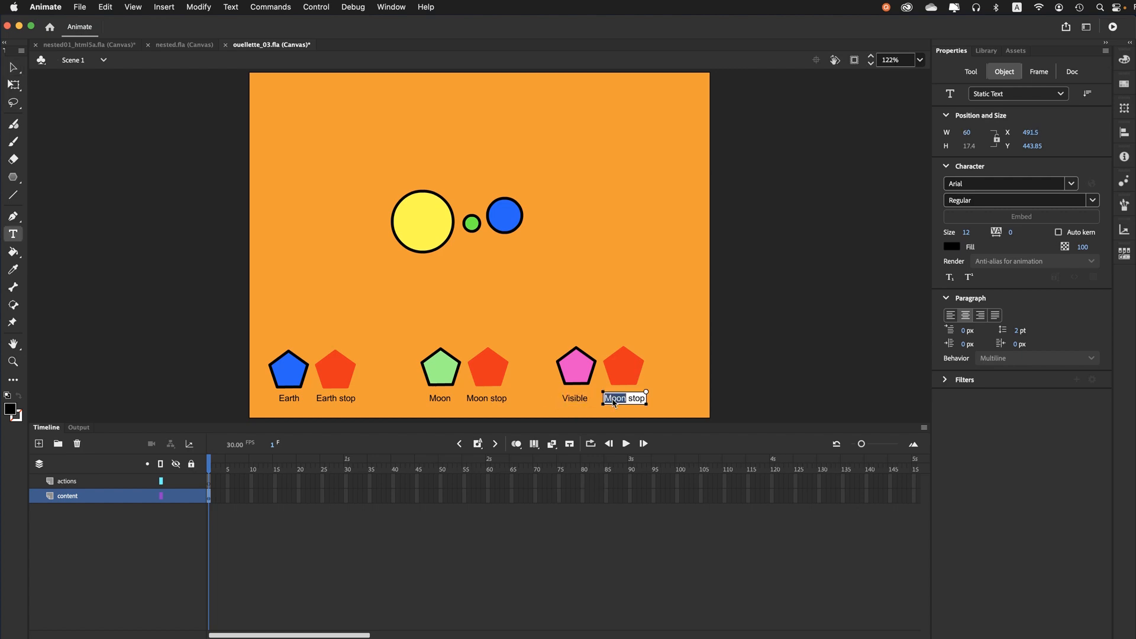
type("A")
left_click_drag(612, 399, 652, 407)
type("In")
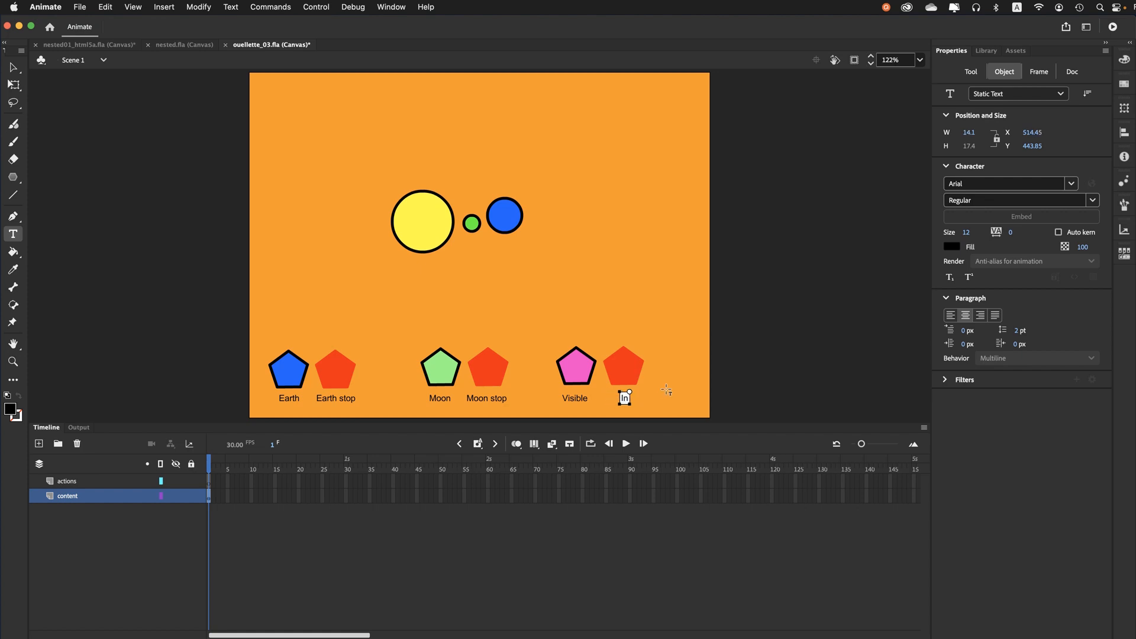
type("visible")
left_click(13, 67)
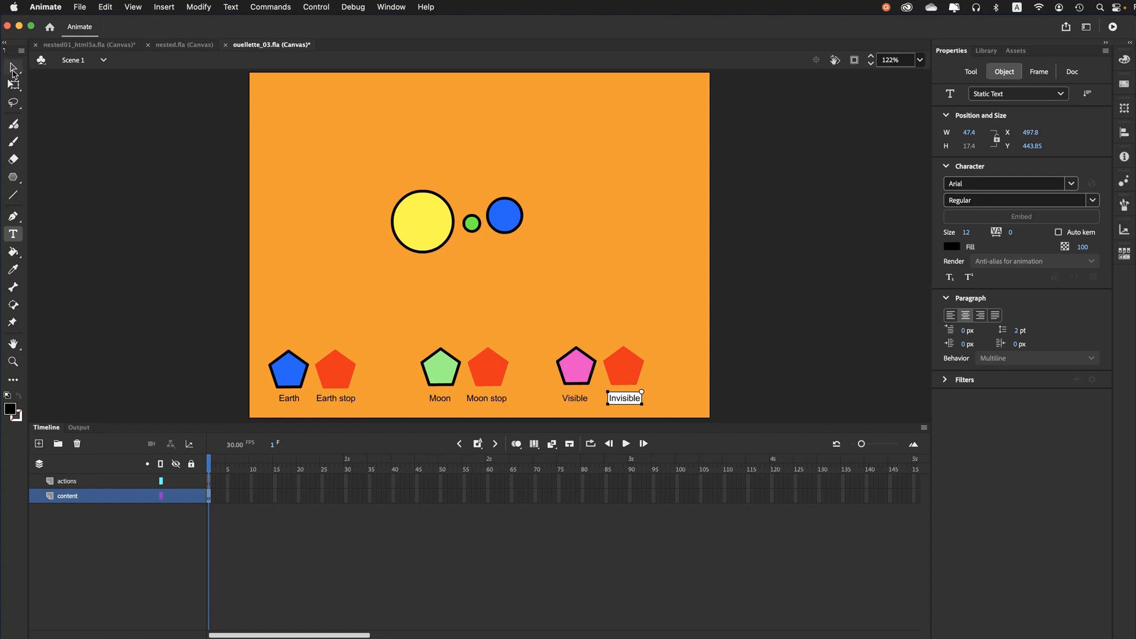
left_click(274, 178)
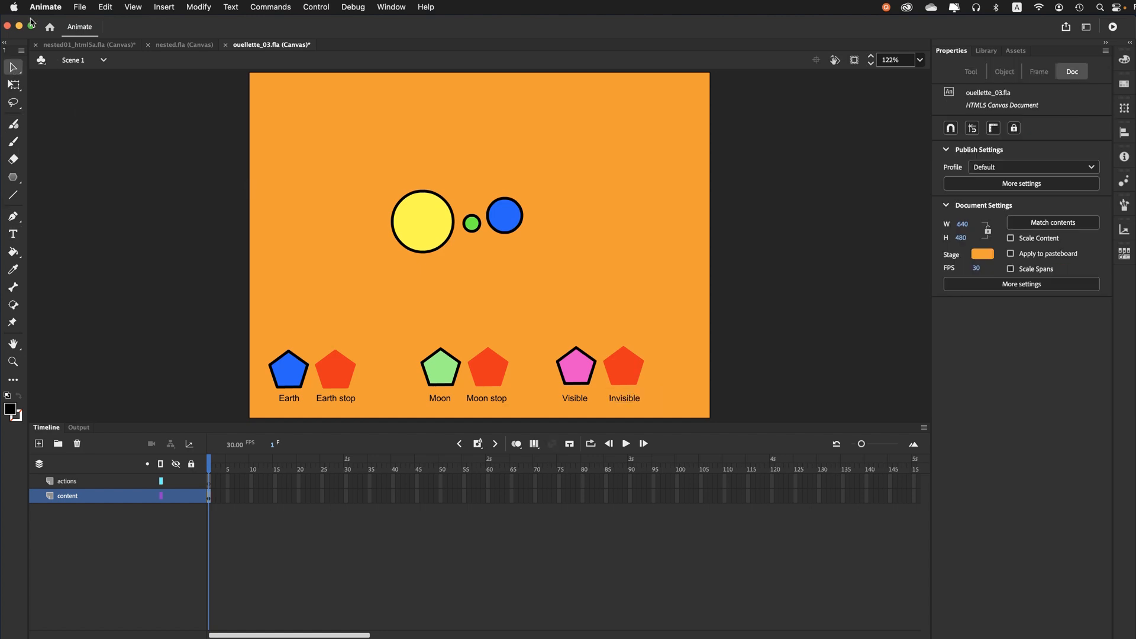
- Save the document, test the movie in the browser, close the preview and return to the Animate timeline
left_click(82, 8)
left_click(93, 116)
key("super+Return")
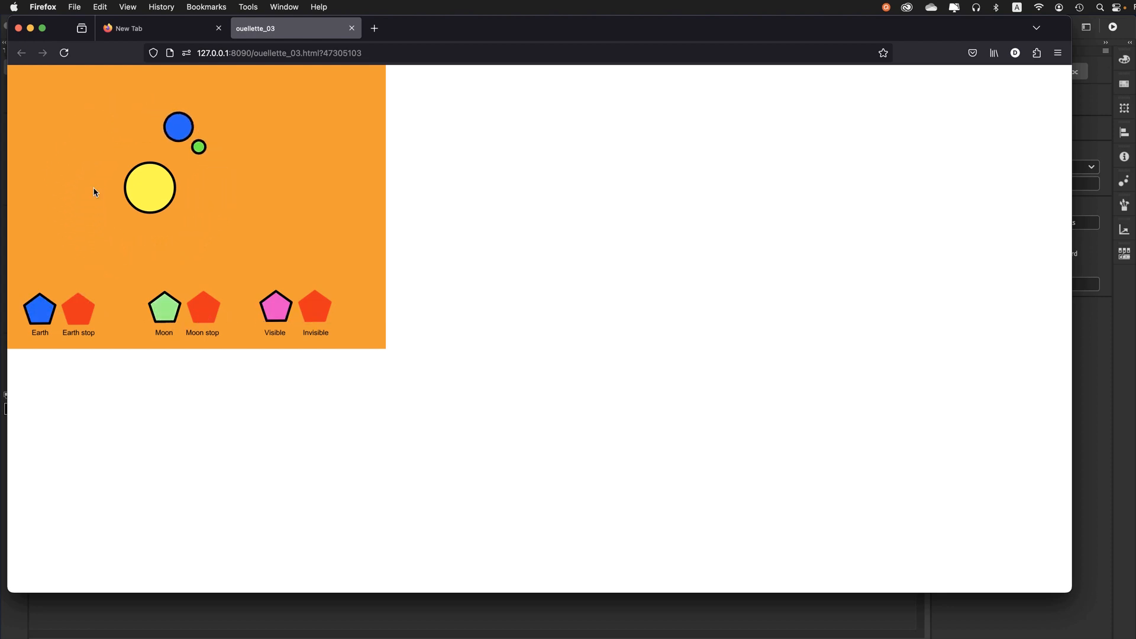
left_click(352, 28)
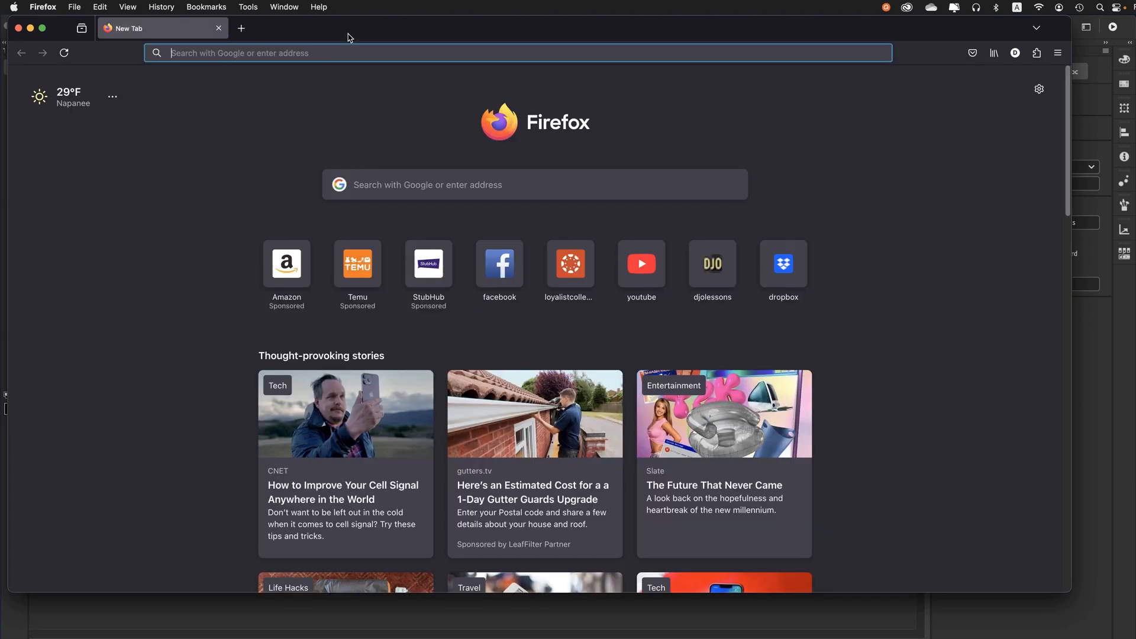
key("super+Tab")
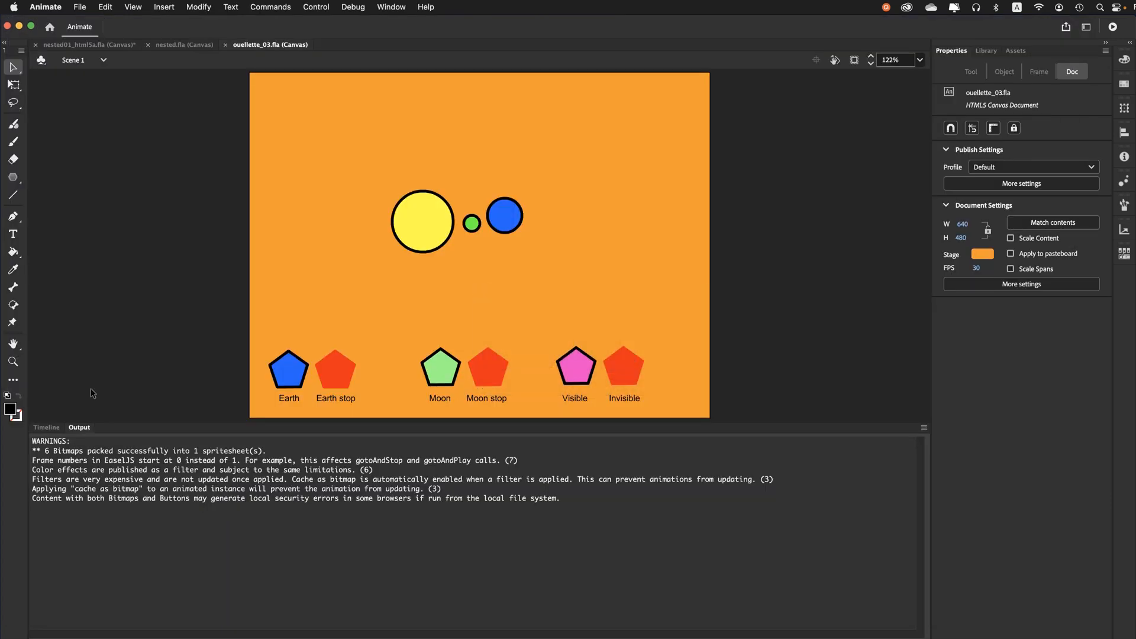
left_click(54, 428)
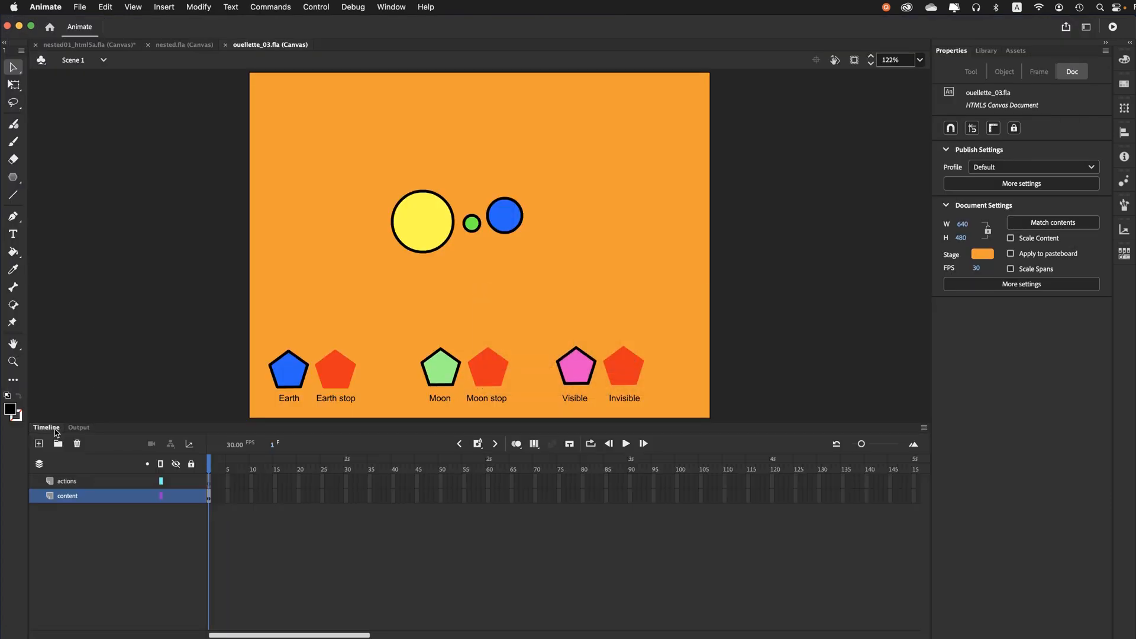
- Check the instance names of the sun movie clip and the earth clip nested inside it, and return to Scene 1
left_click(424, 223)
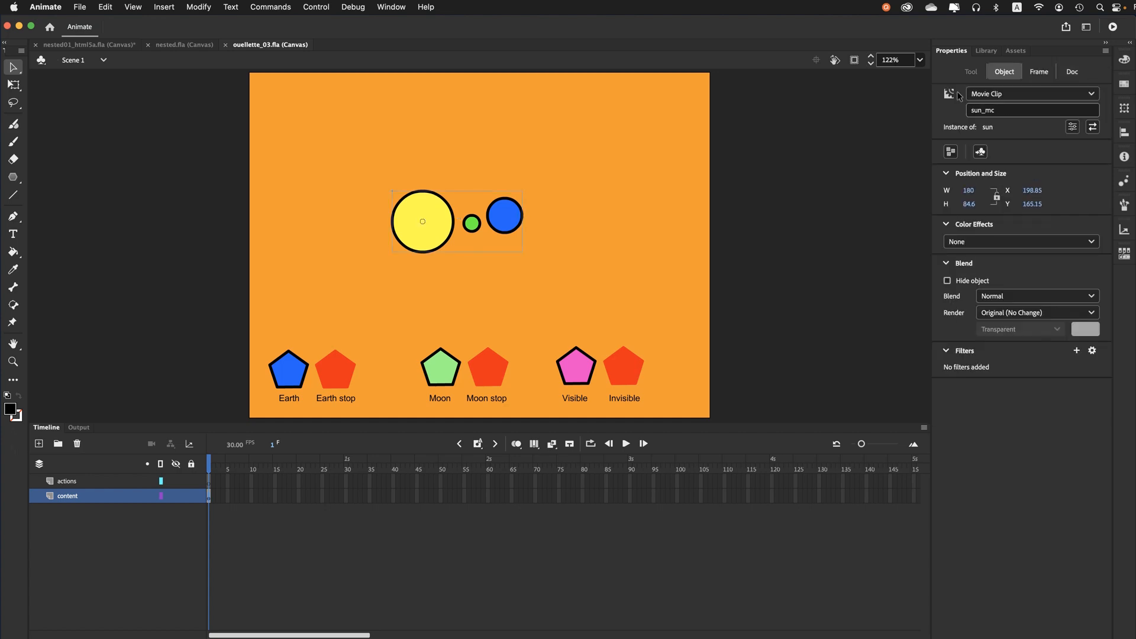
double_click(445, 246)
left_click(488, 237)
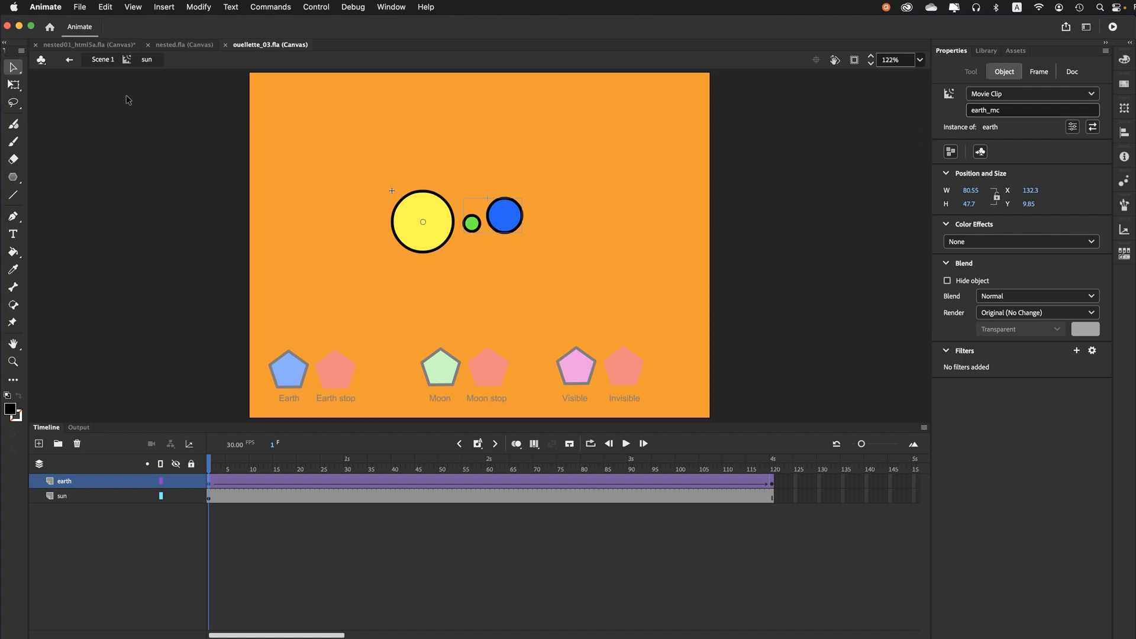
left_click(102, 60)
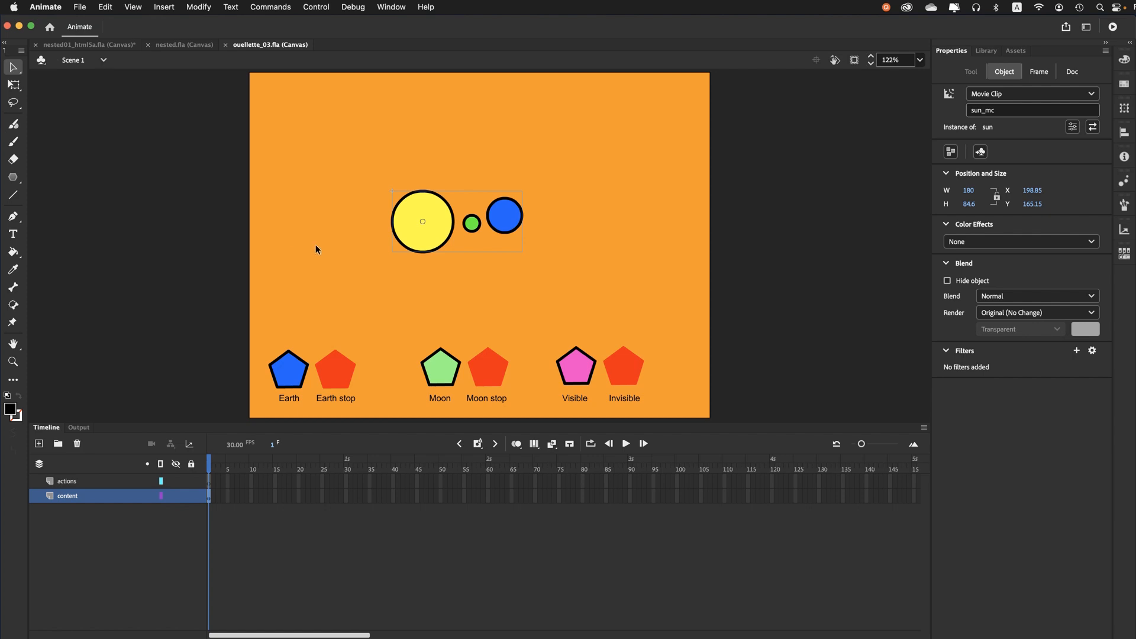
- Give the blue pentagon button above the Earth label the instance name earth_btn
left_click(290, 379)
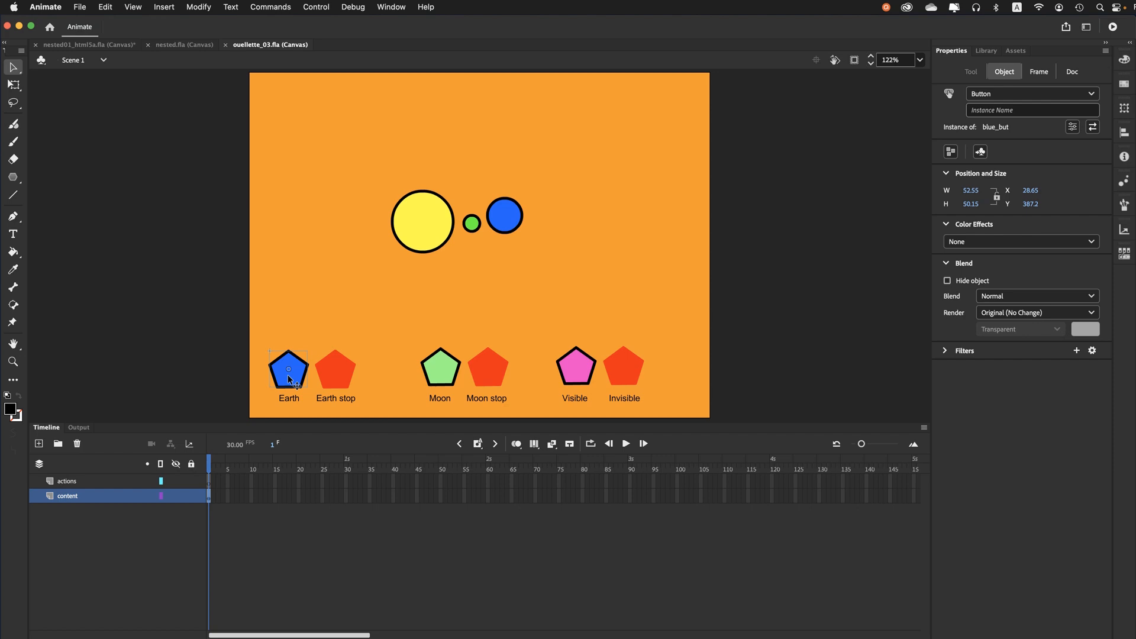
left_click(974, 111)
type("earth_btn")
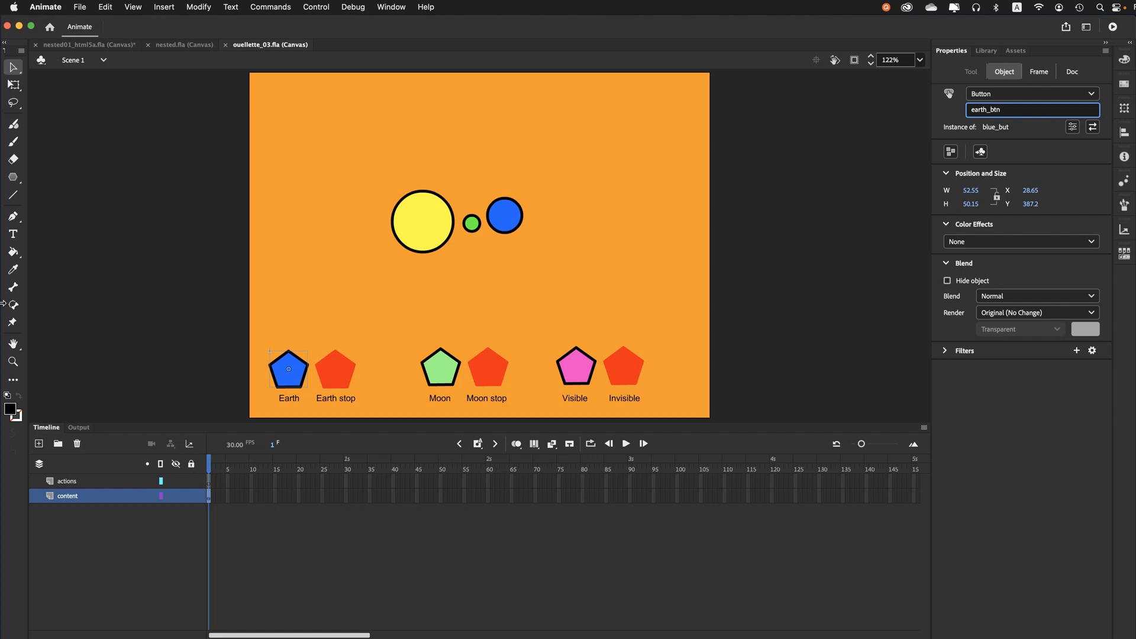
key("Return")
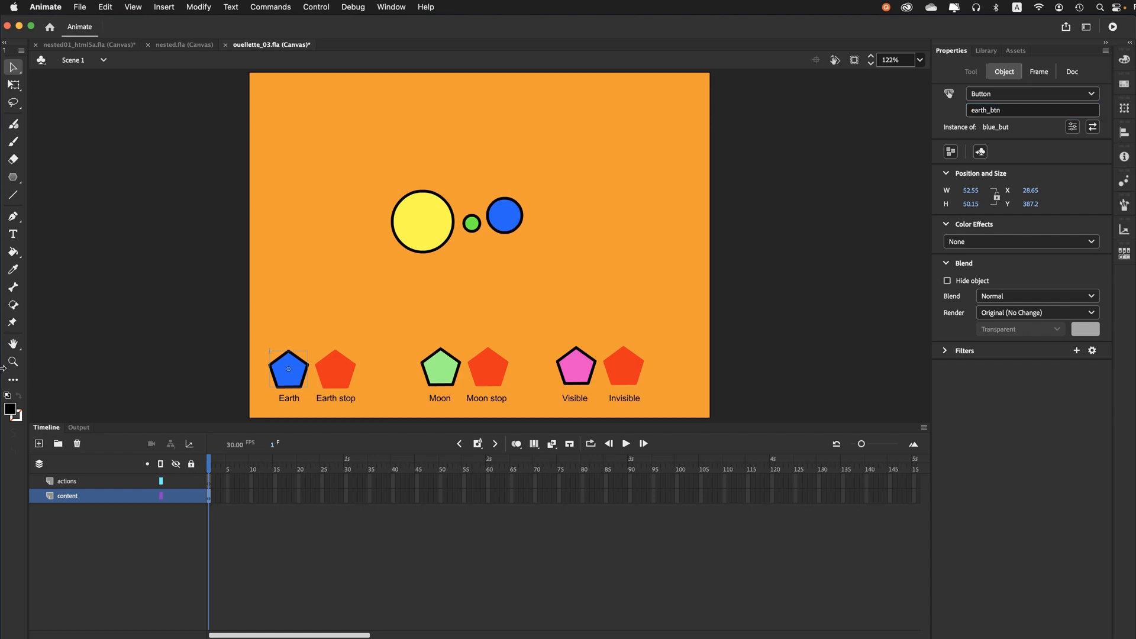
- Give the red pentagon button above the Earth stop label the instance name earthstop_btn
left_click(350, 376)
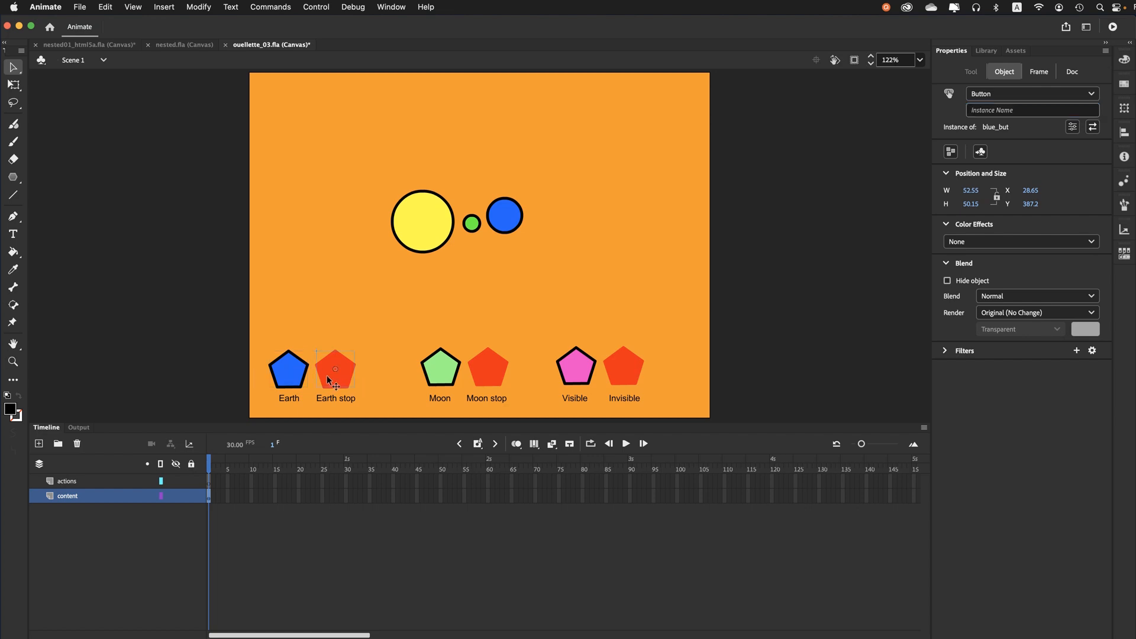
left_click(987, 110)
type("earthstop")
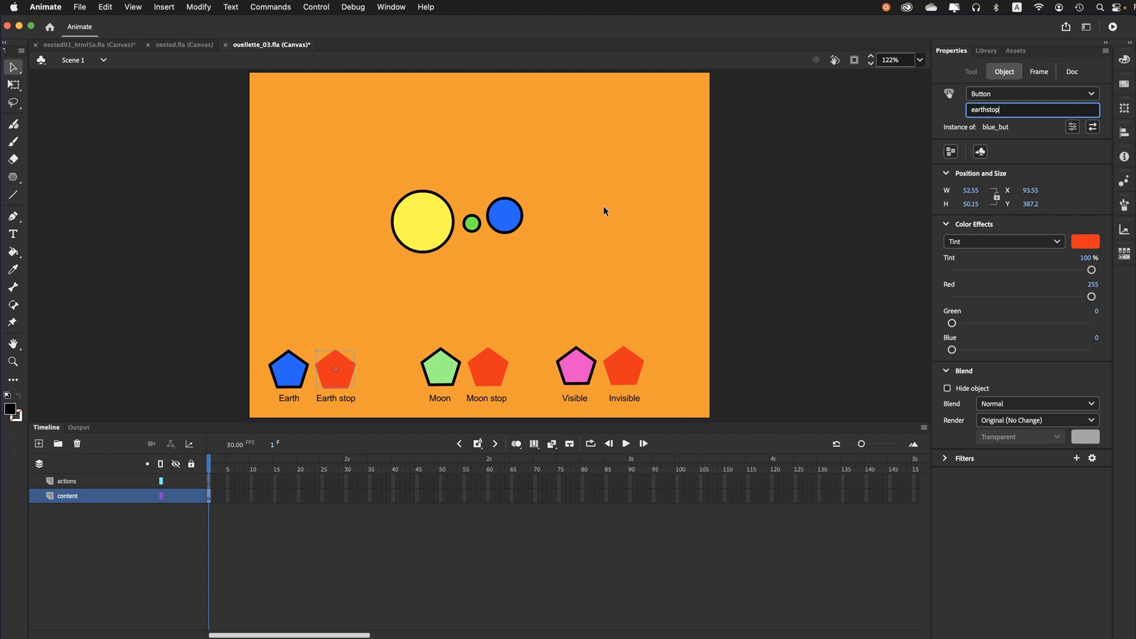
type("_btn")
key("Return")
- Give the green pentagon button above the Moon label the instance name moon_btn
left_click(452, 379)
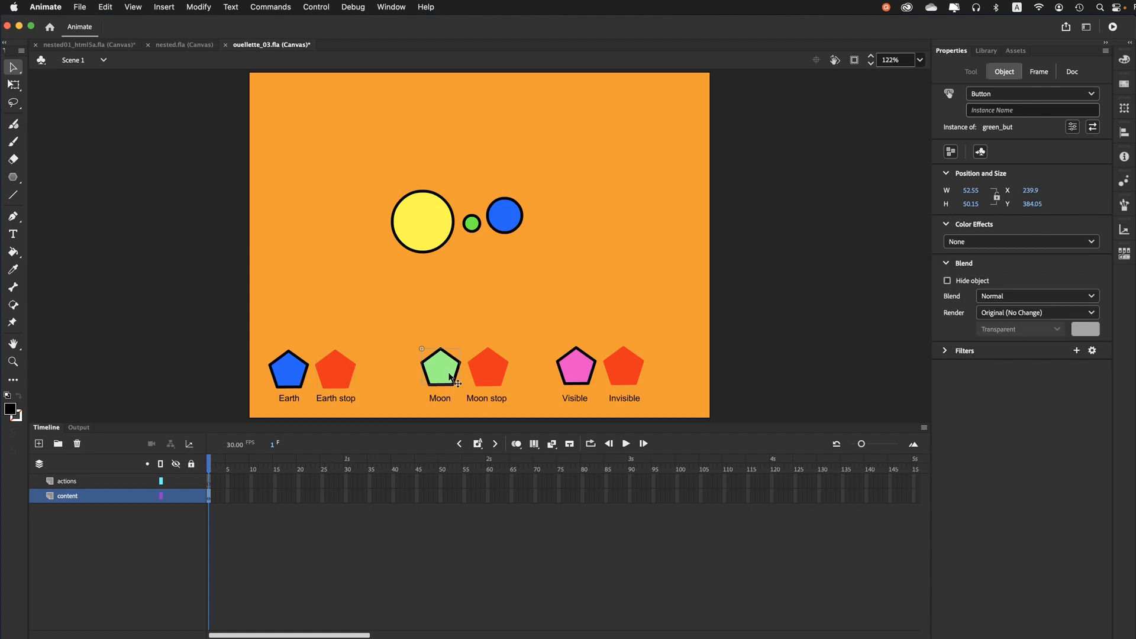
left_click(1000, 116)
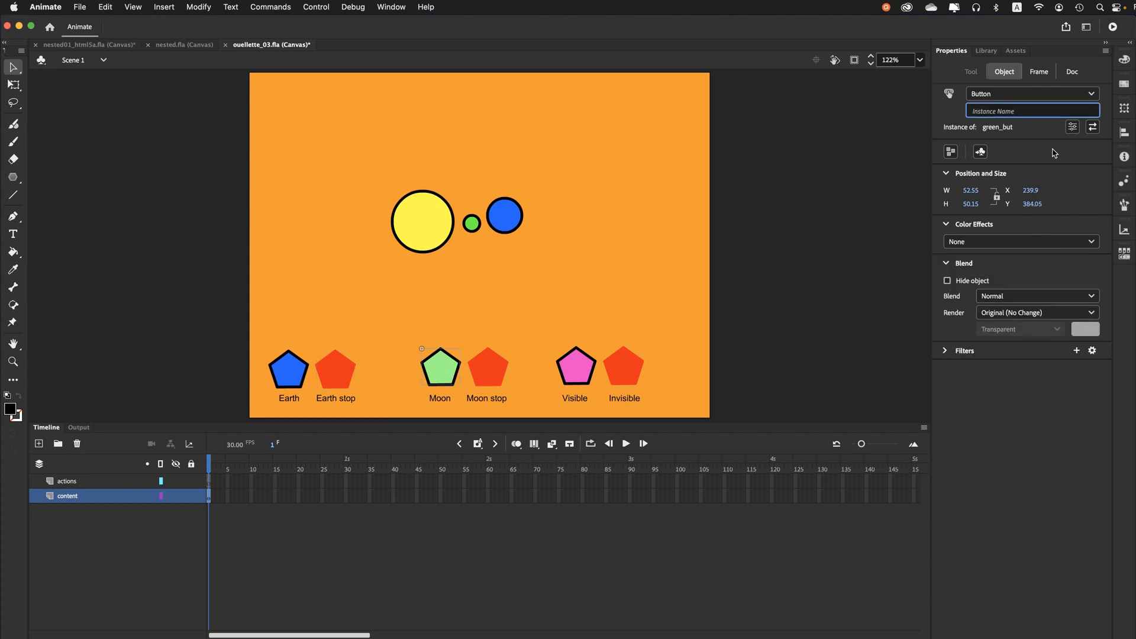
type("moon_btn")
key("Return")
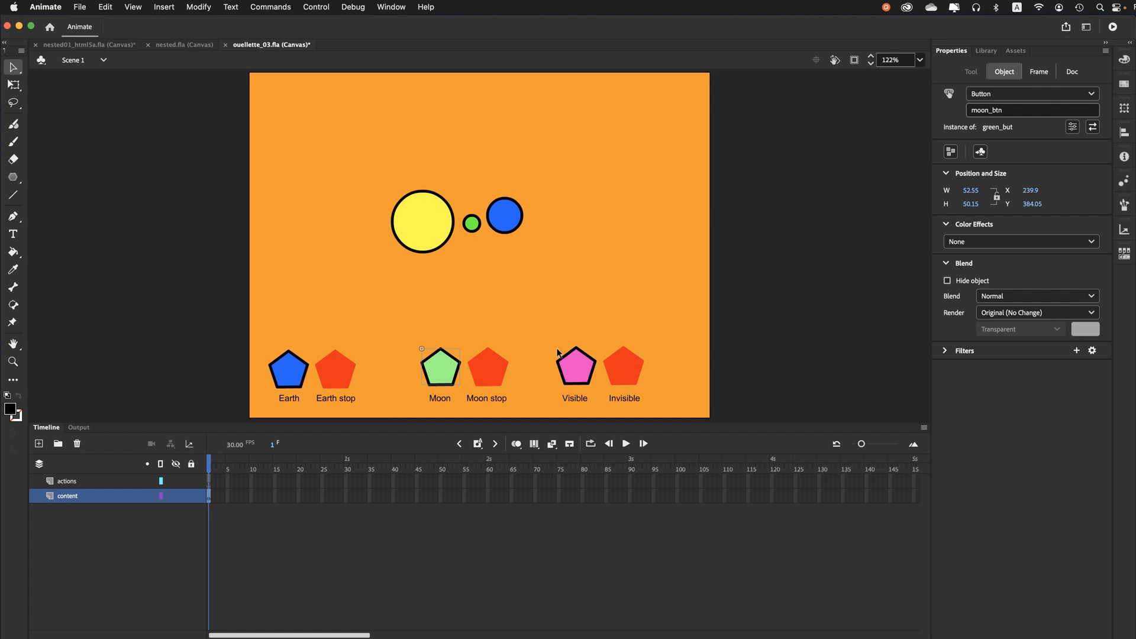
- Give the red pentagon button above the Moon stop label the instance name moonstop_btn
left_click(496, 388)
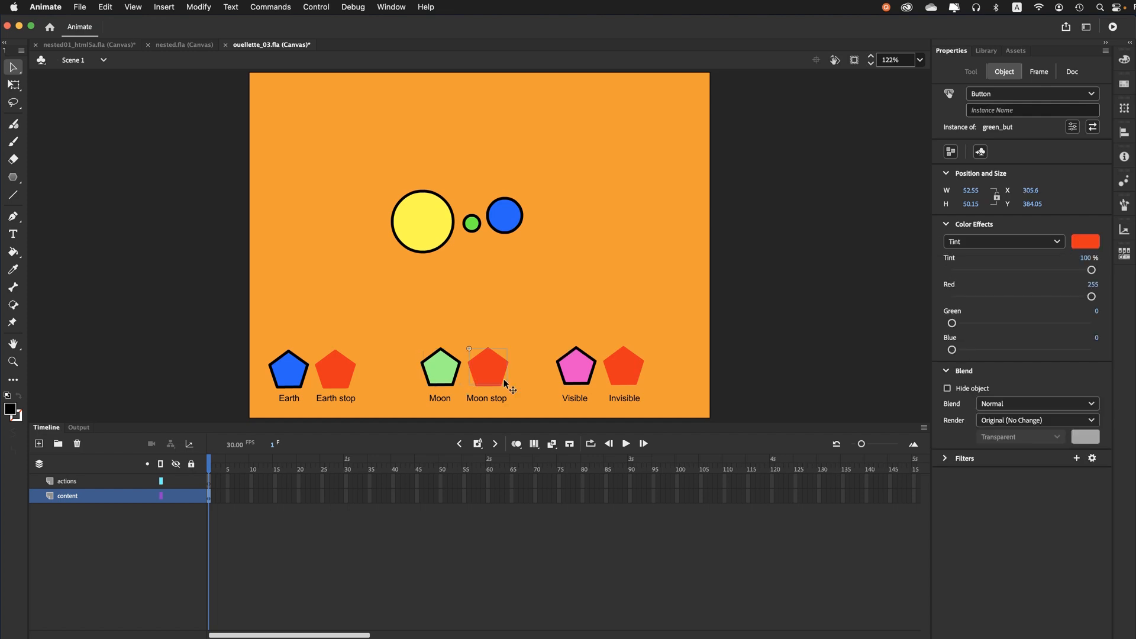
left_click(986, 111)
type("moonstop_btn")
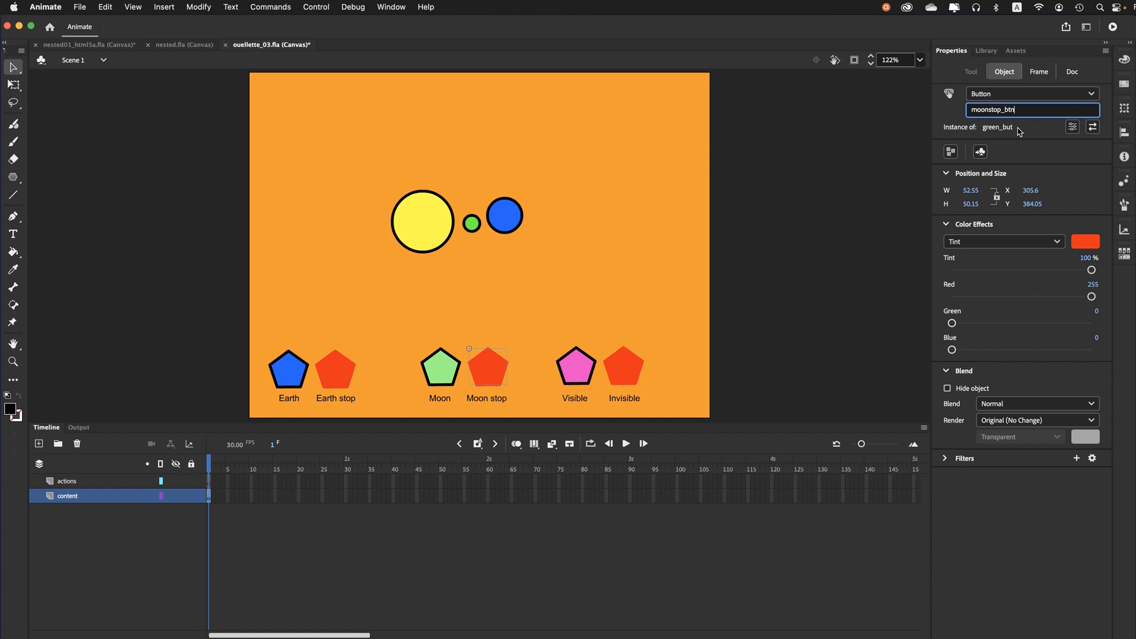
key("Return")
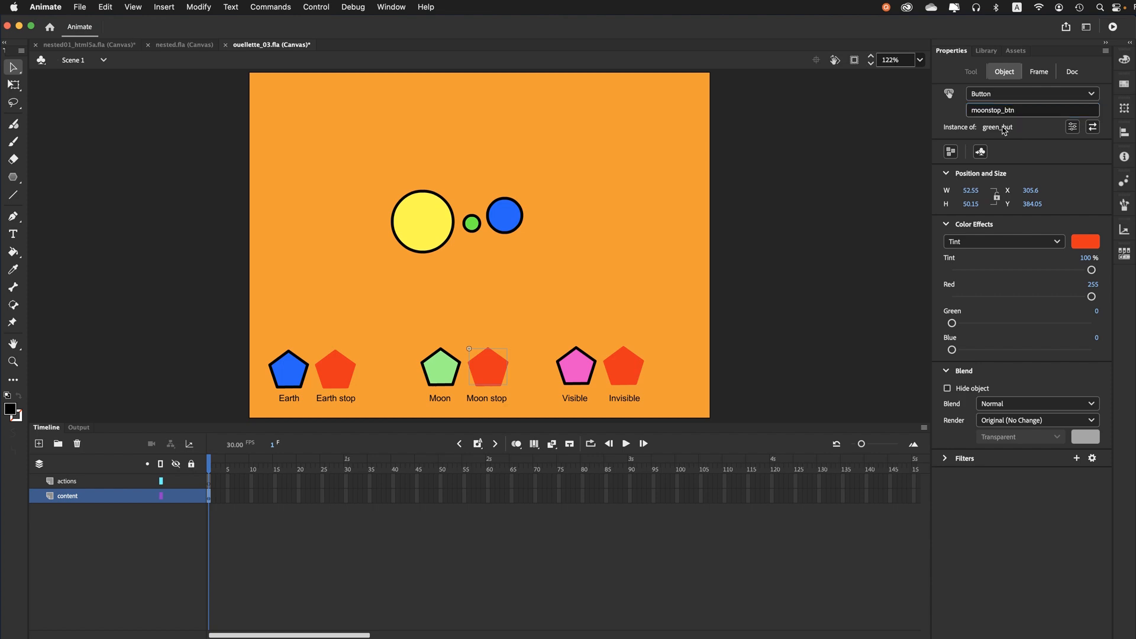
- Give the pink pentagon button above the Visible label the instance name visible_btn
left_click(586, 374)
left_click(993, 112)
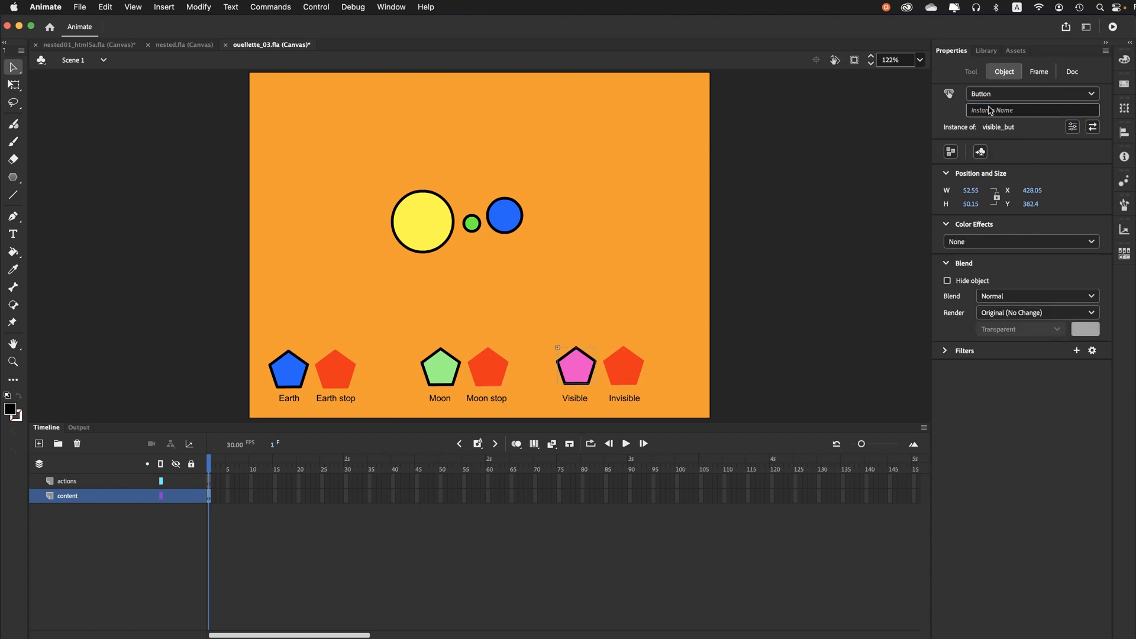
left_click(993, 111)
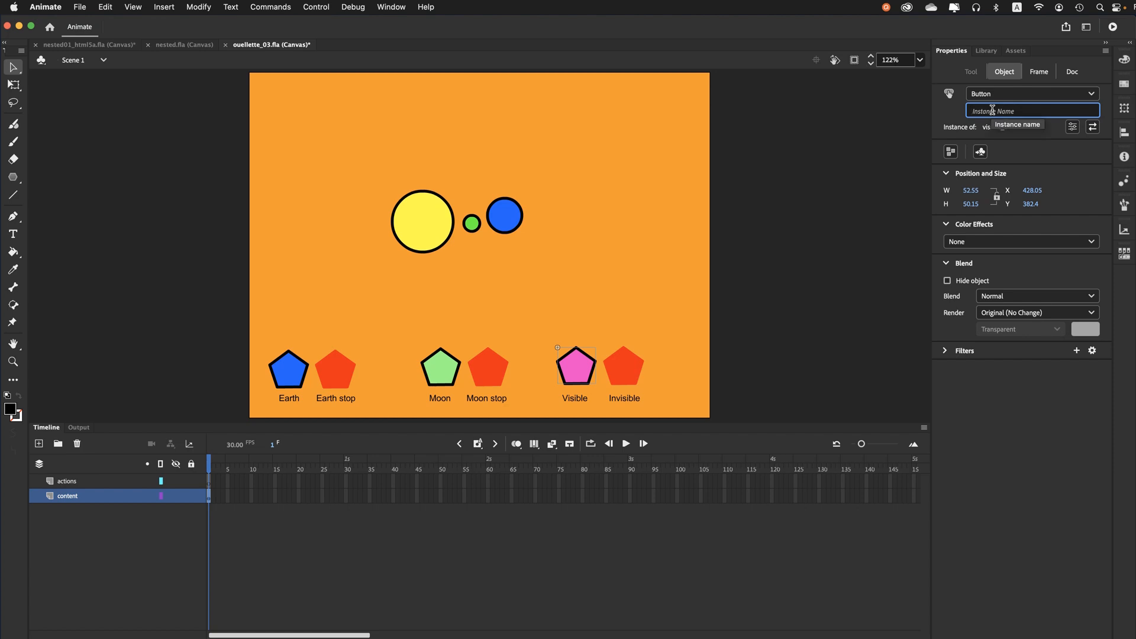
type("visible_btn")
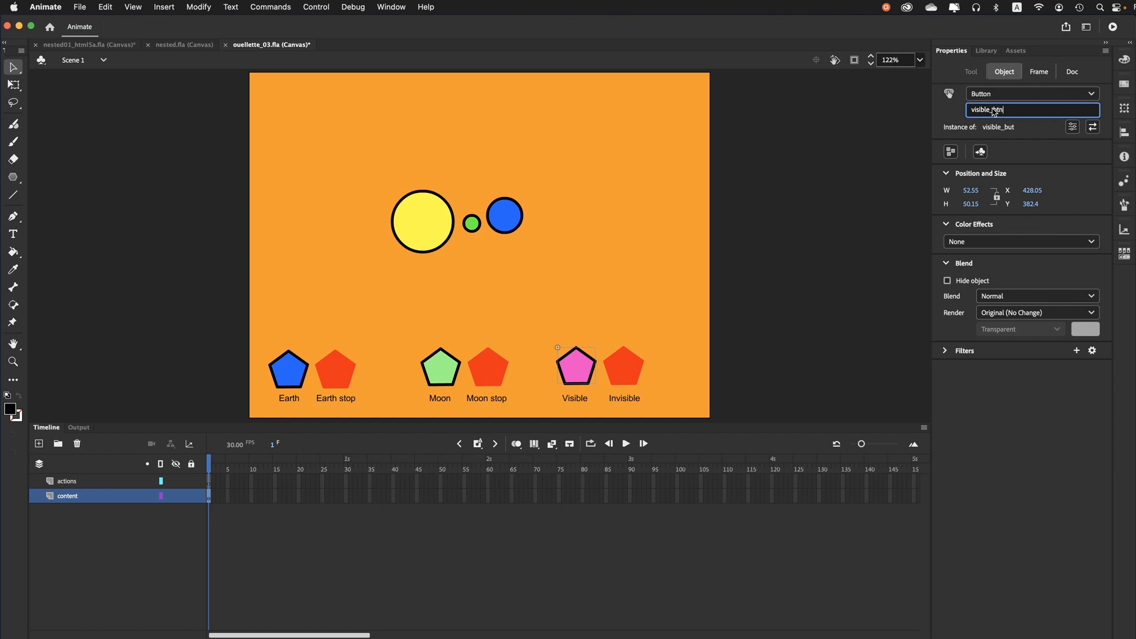
key("Return")
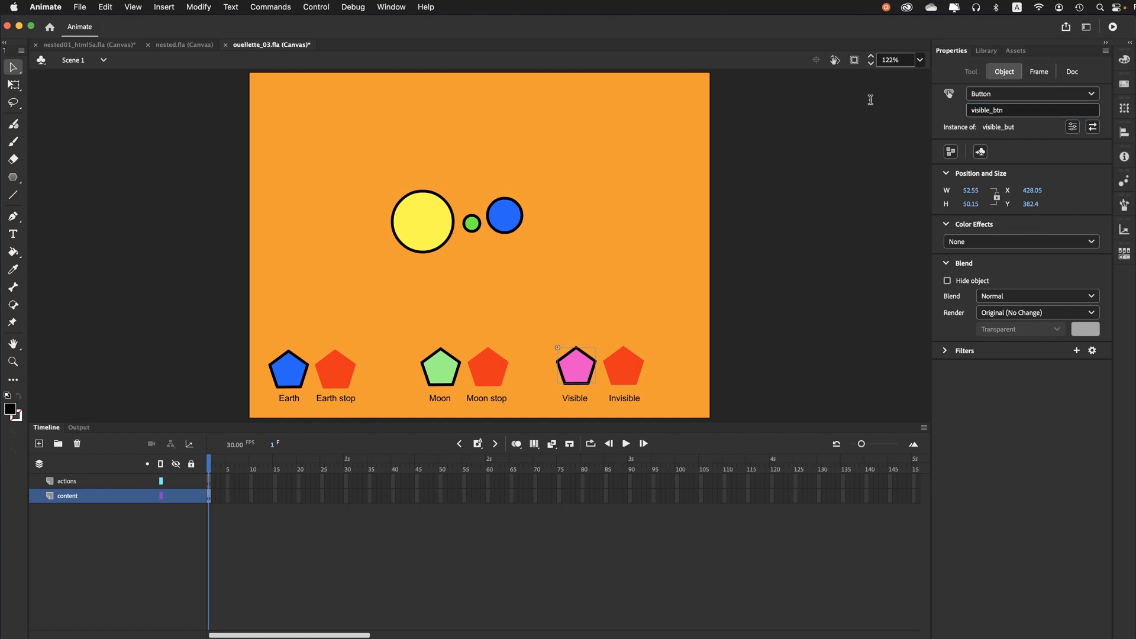
- Give the red pentagon above the Invisible label the instance name invisible_btn and save the document
left_click(611, 372)
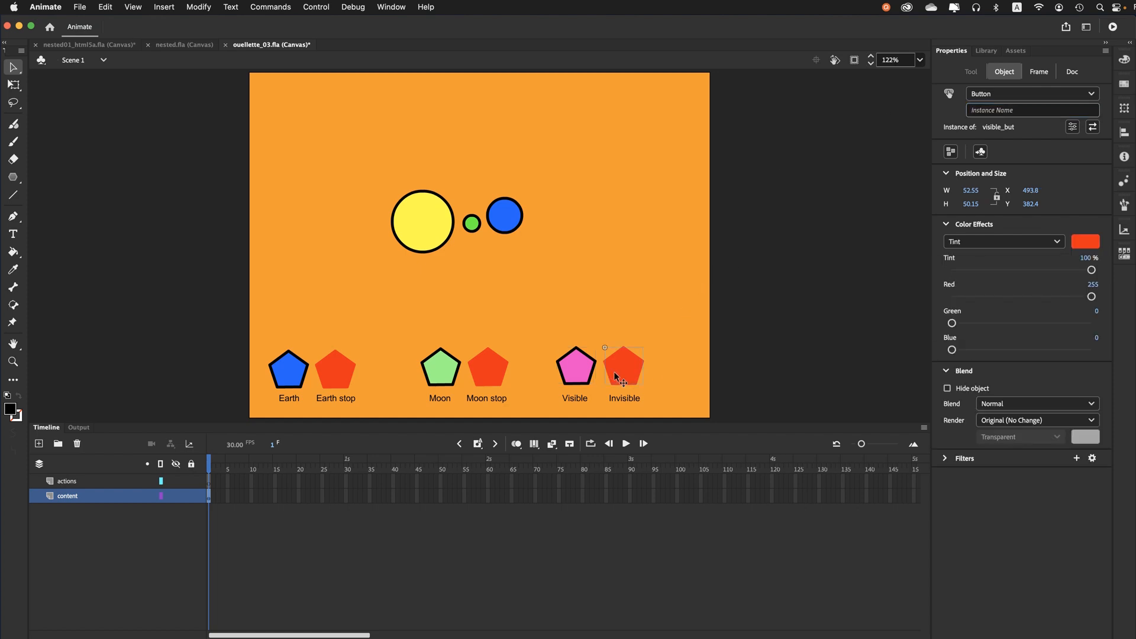
left_click(1006, 110)
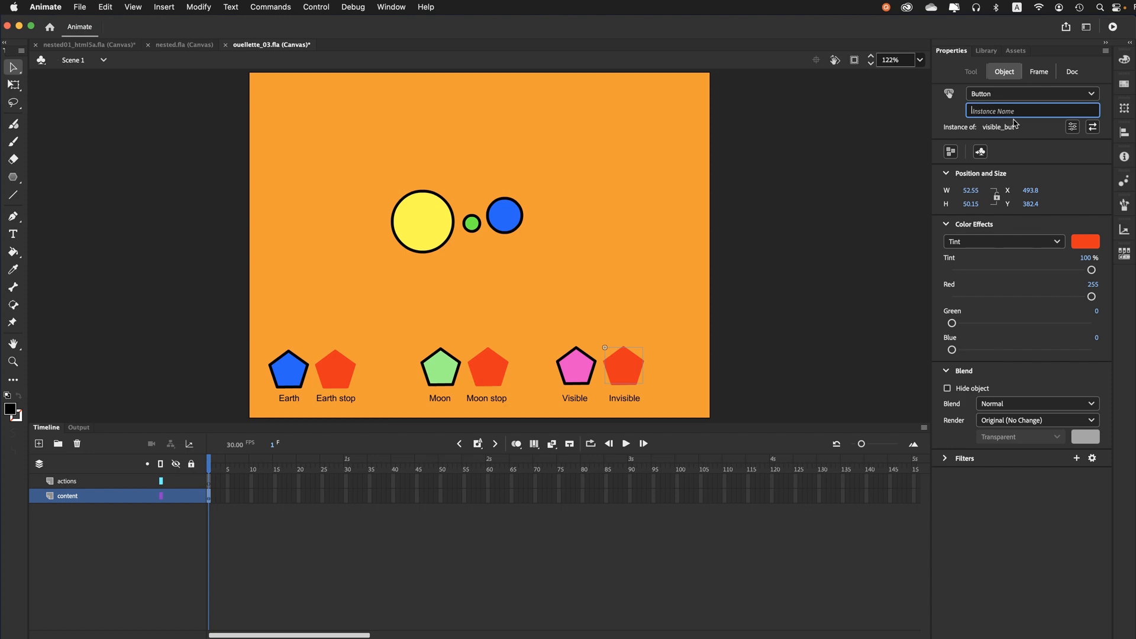
type("invisible_btn")
key("Return")
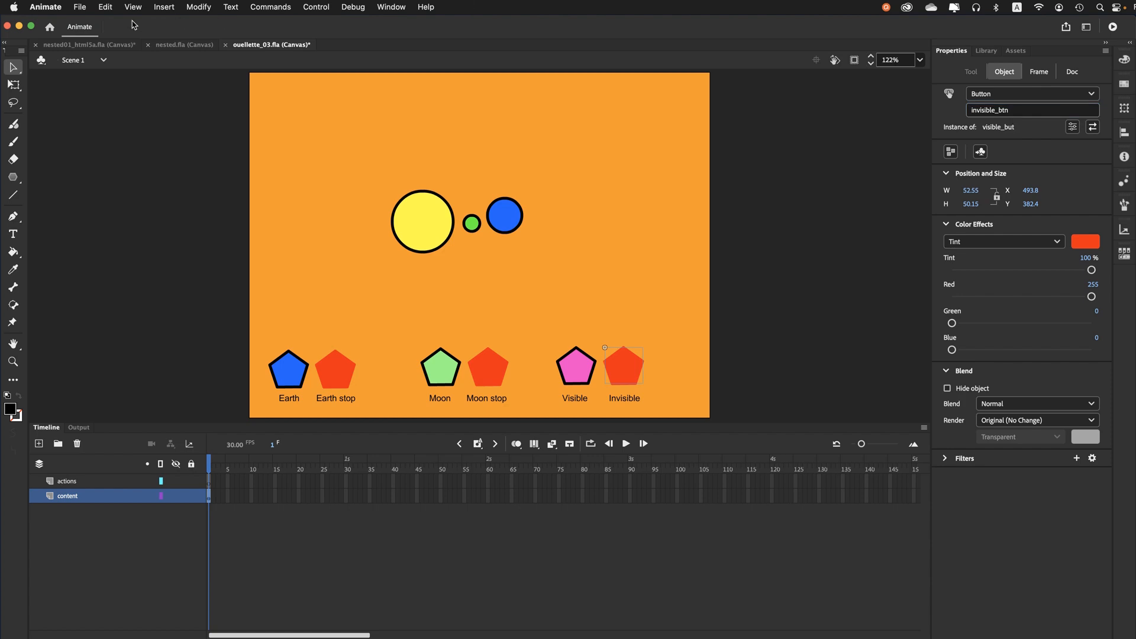
left_click(79, 8)
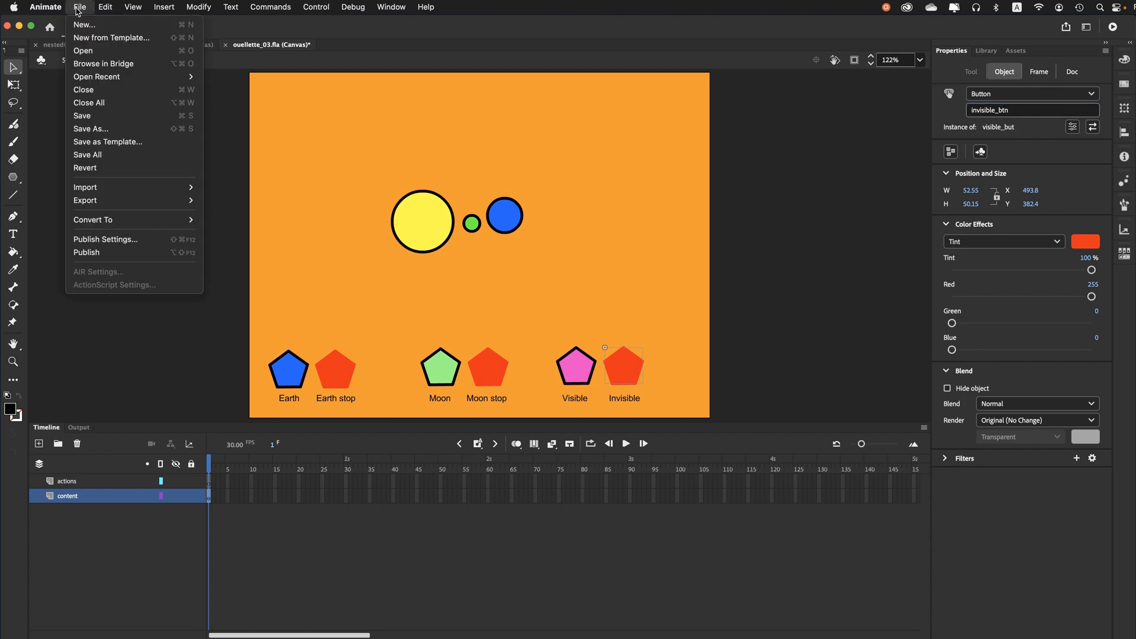
left_click(81, 116)
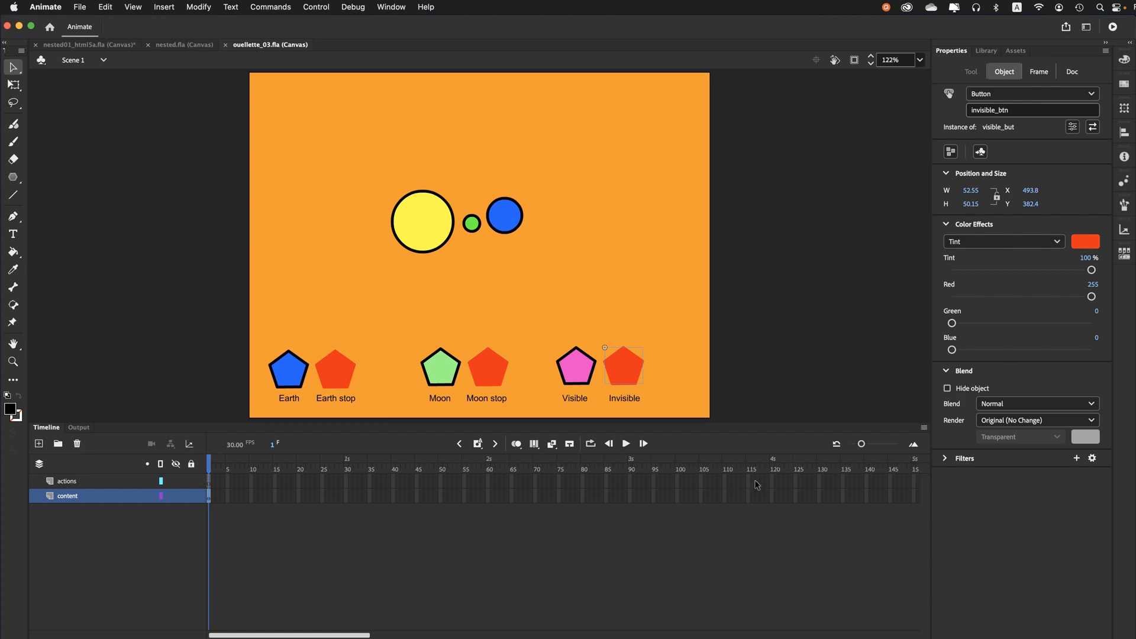
- Select frame 1 of the actions layer and open the Actions code editor for it
left_click_drag(863, 450, 870, 450)
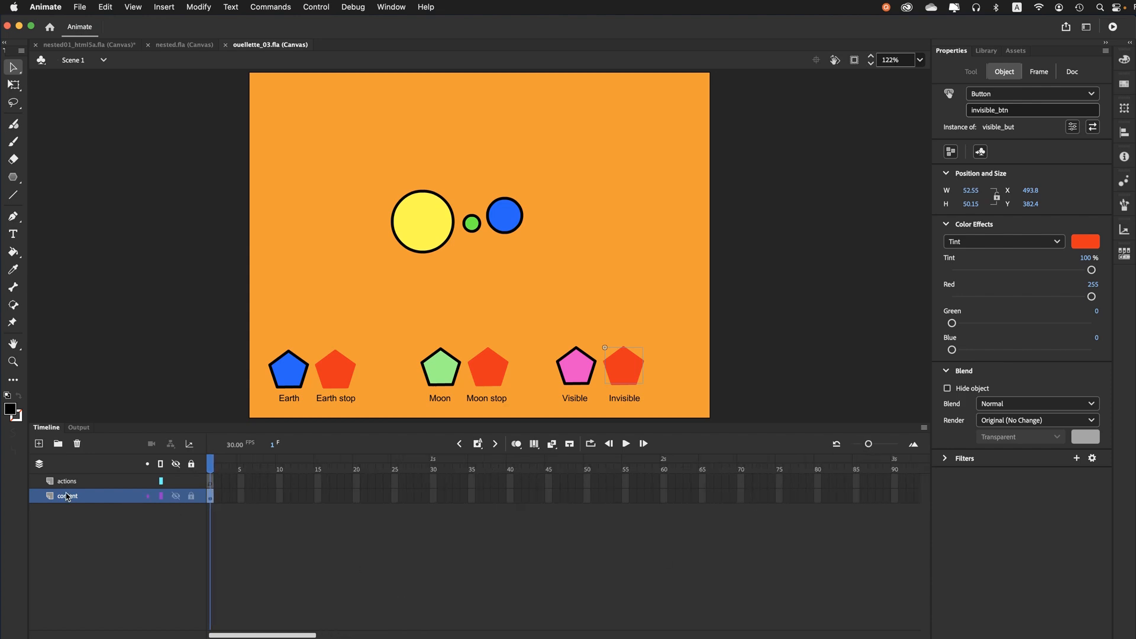
left_click(209, 483)
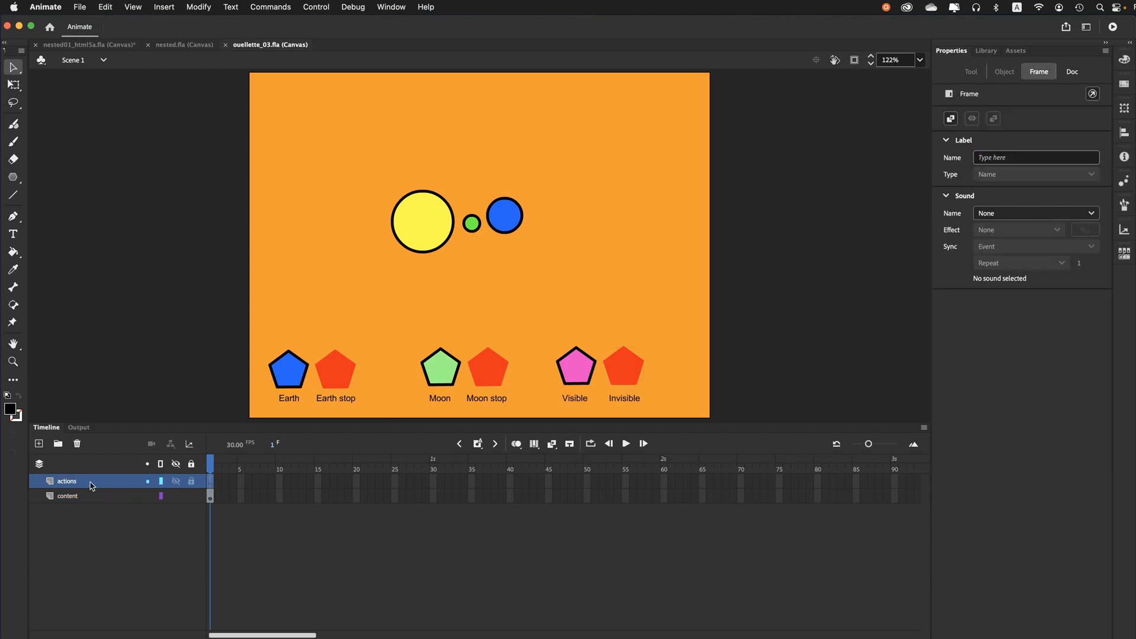
left_click(390, 8)
left_click(415, 252)
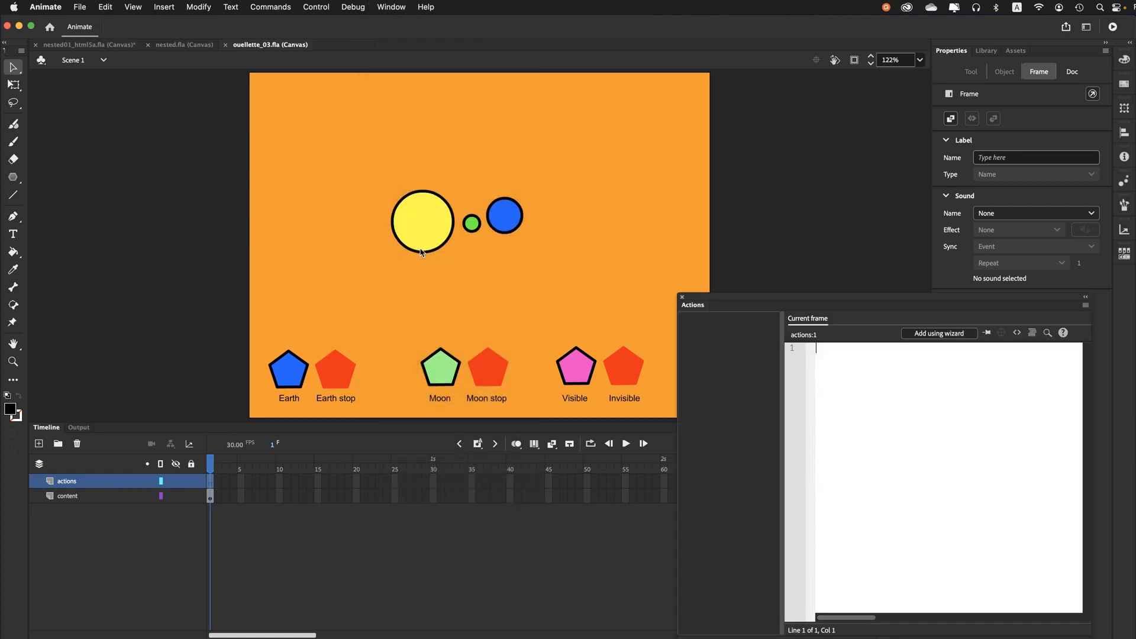
left_click_drag(727, 300, 724, 282)
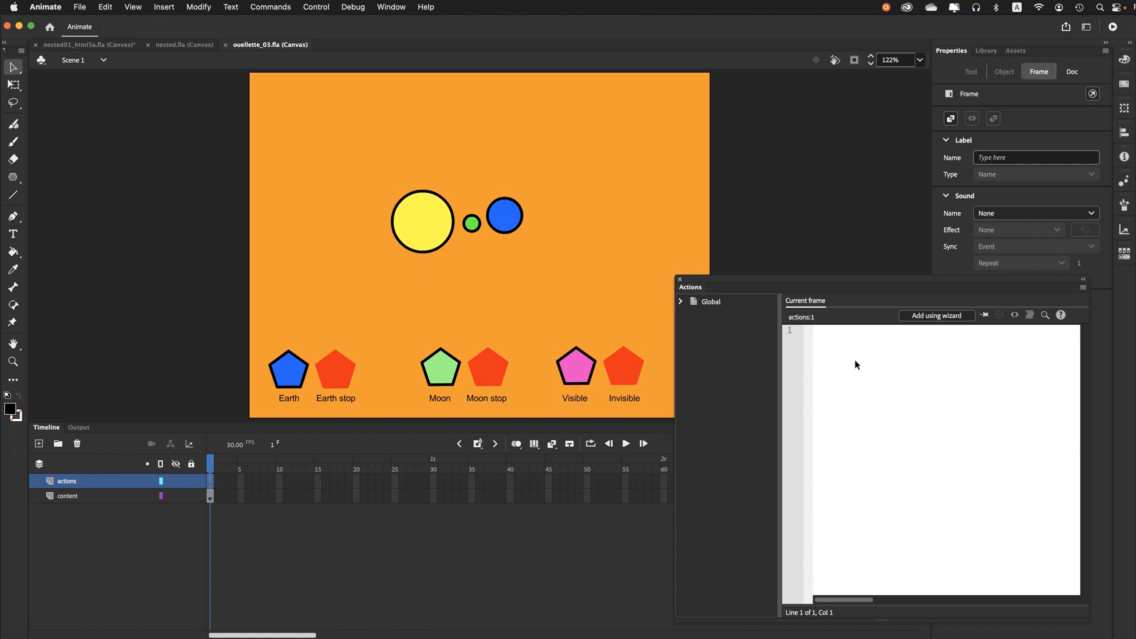
- Start a wizard action on frame 1 of the actions layer that applies Play to sun_mc, and proceed to its trigger
left_click(919, 317)
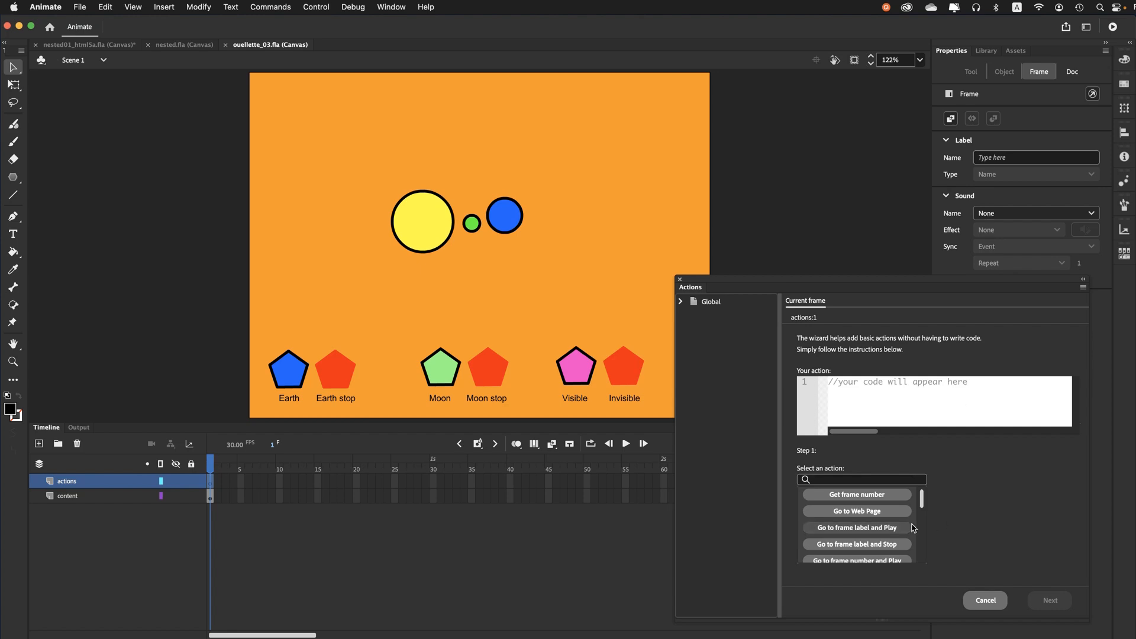
scroll(897, 524, "down", 3)
scroll(897, 524, "down", 1)
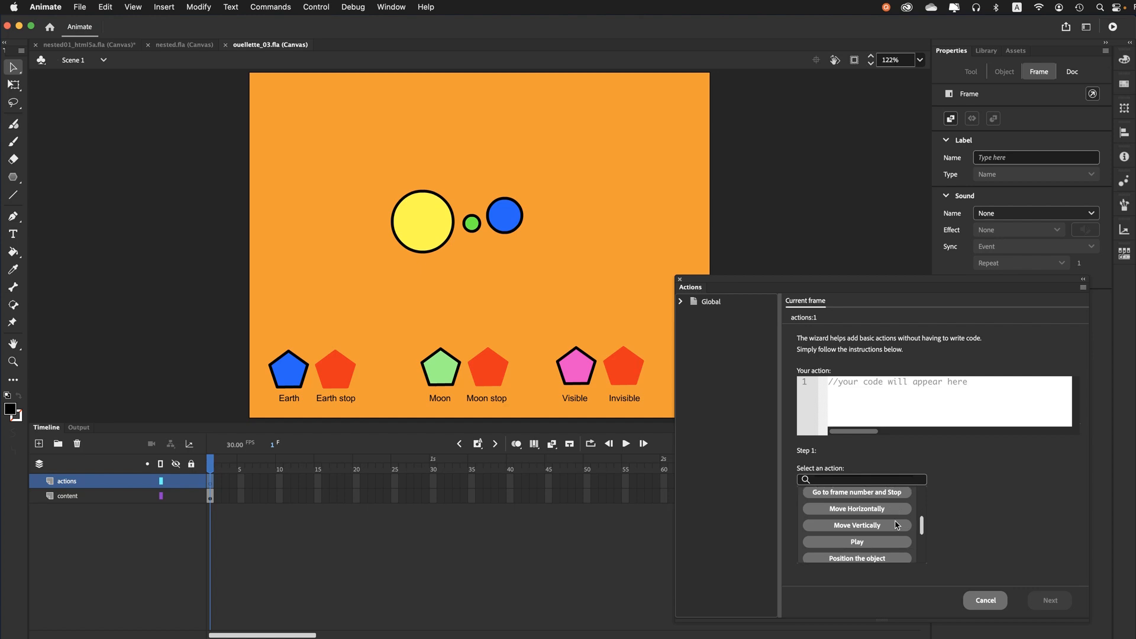
left_click(871, 543)
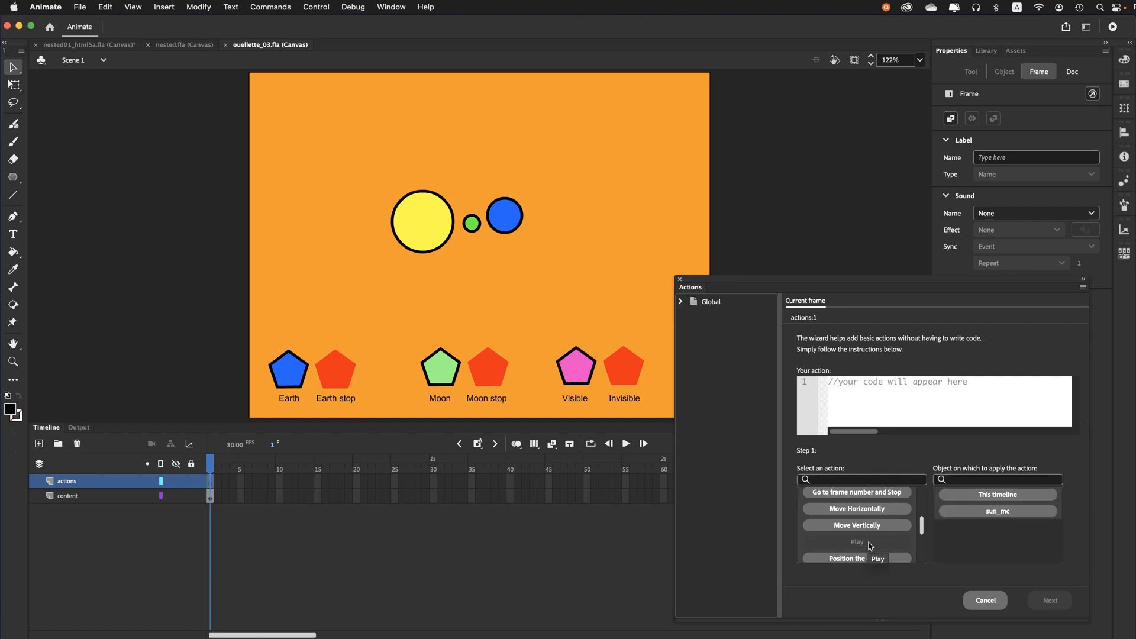
left_click(980, 516)
left_click(1049, 602)
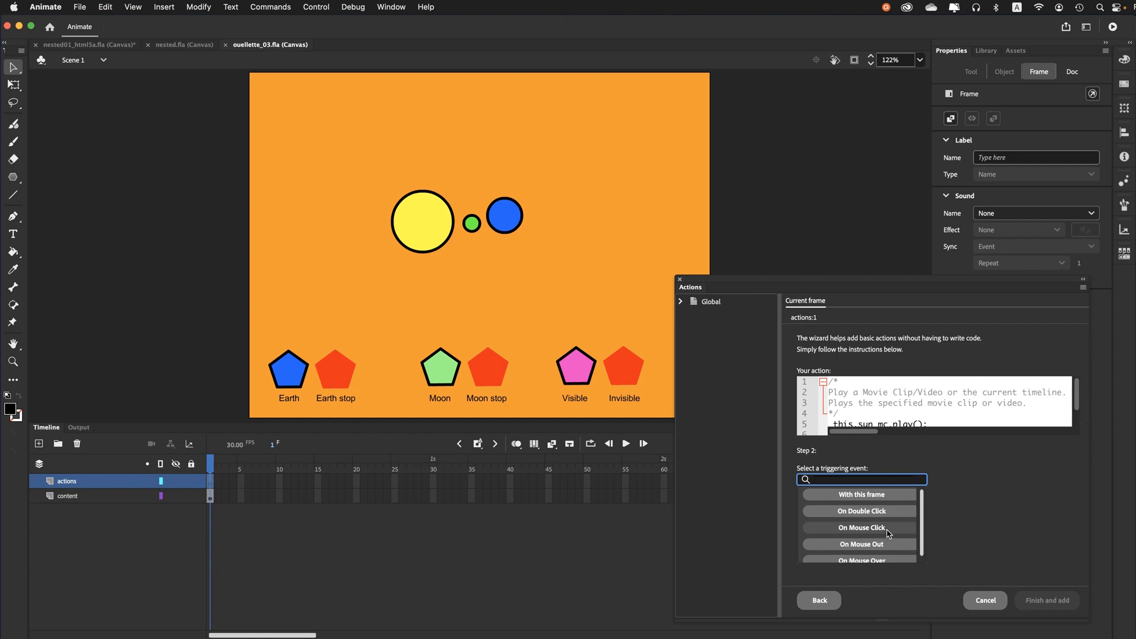
- Set the Play action's trigger to On Mouse Click of earth_btn and add the generated code to the frame
left_click(888, 532)
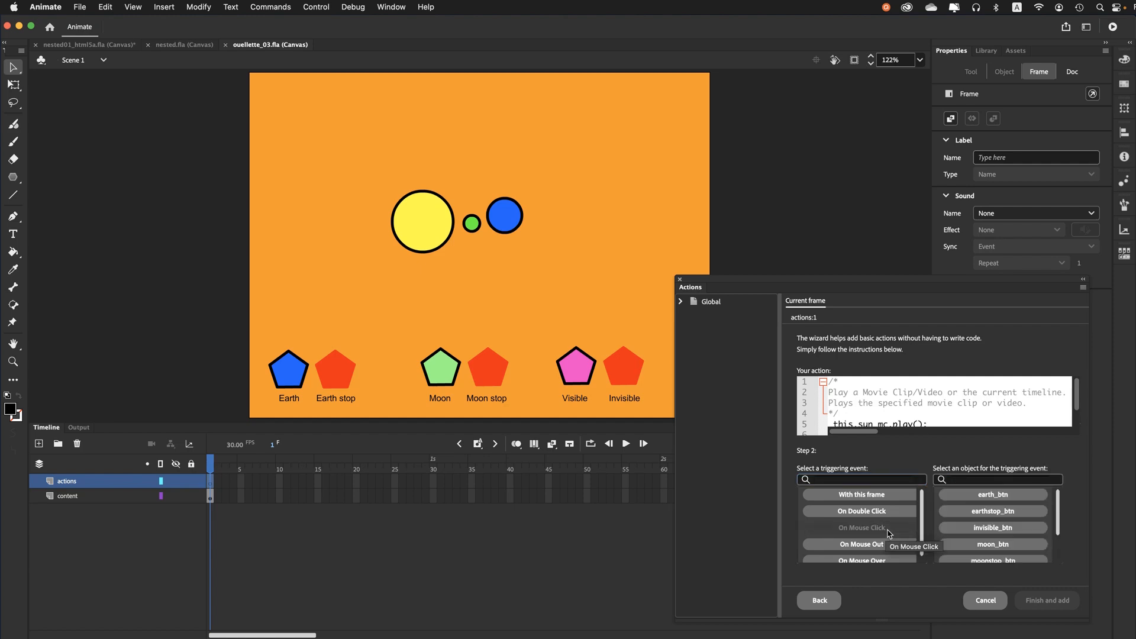
scroll(946, 529, "down", 3)
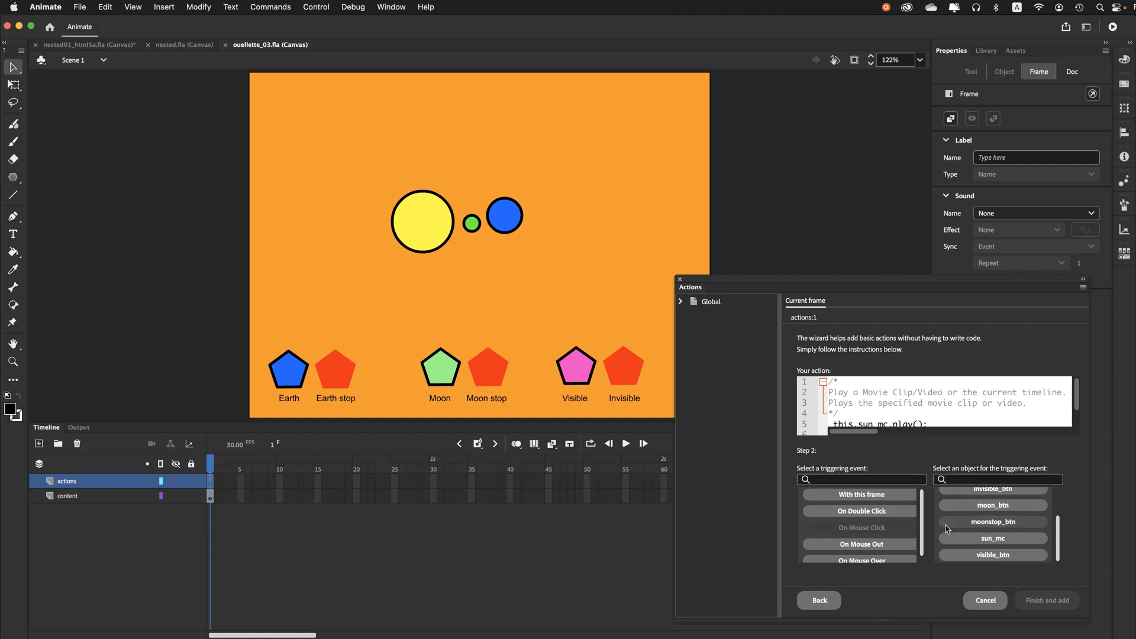
left_click(964, 539)
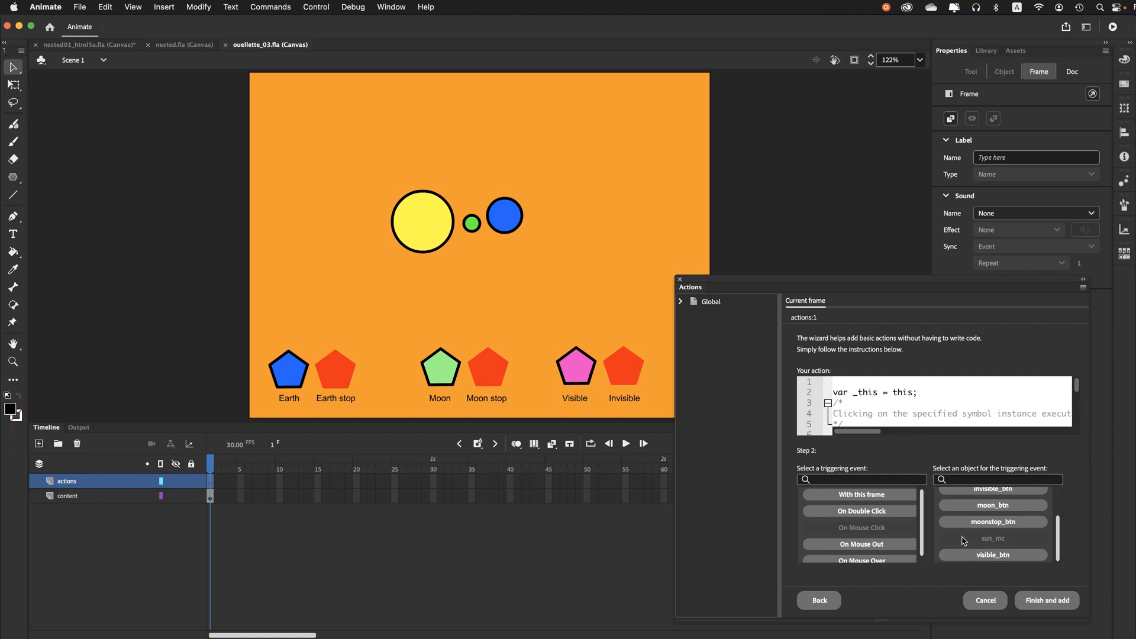
scroll(964, 540, "up", 3)
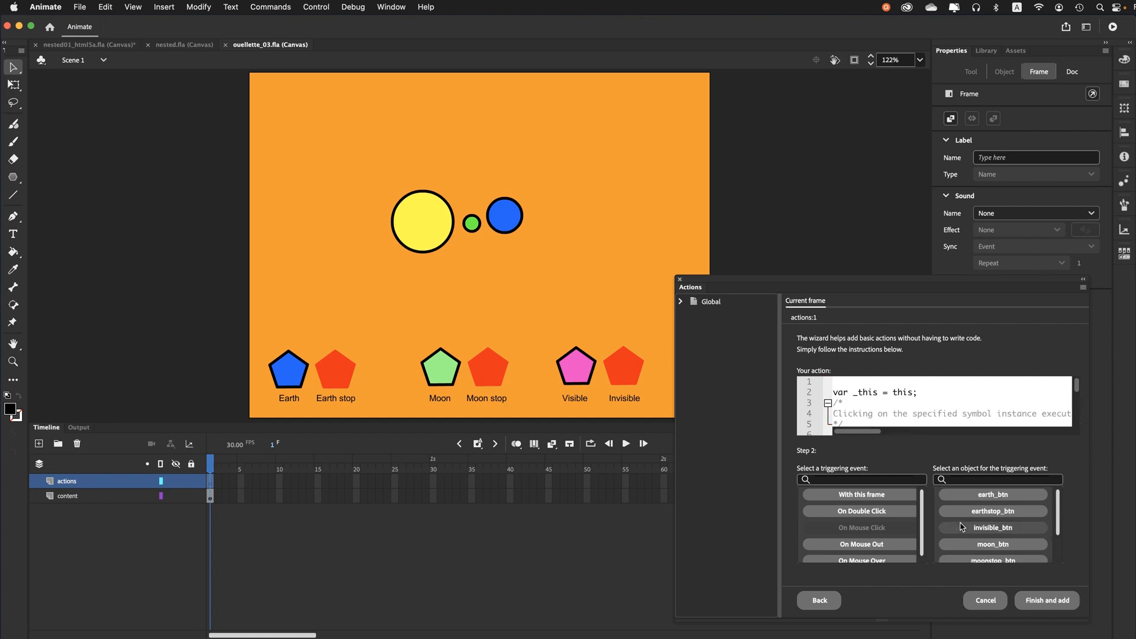
left_click(961, 499)
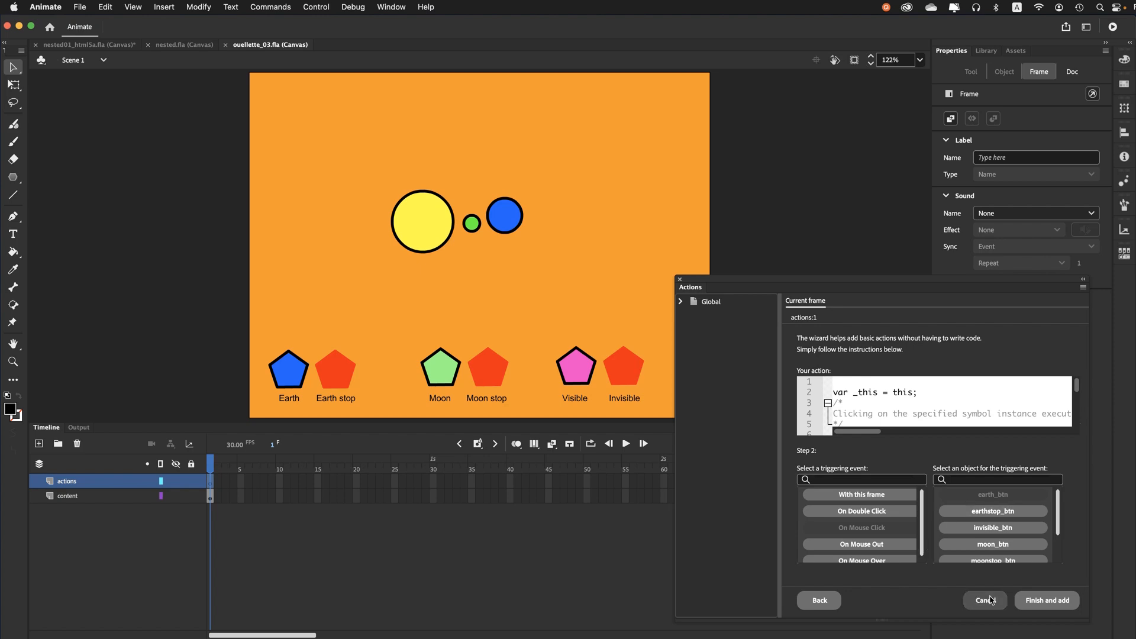
left_click(1049, 600)
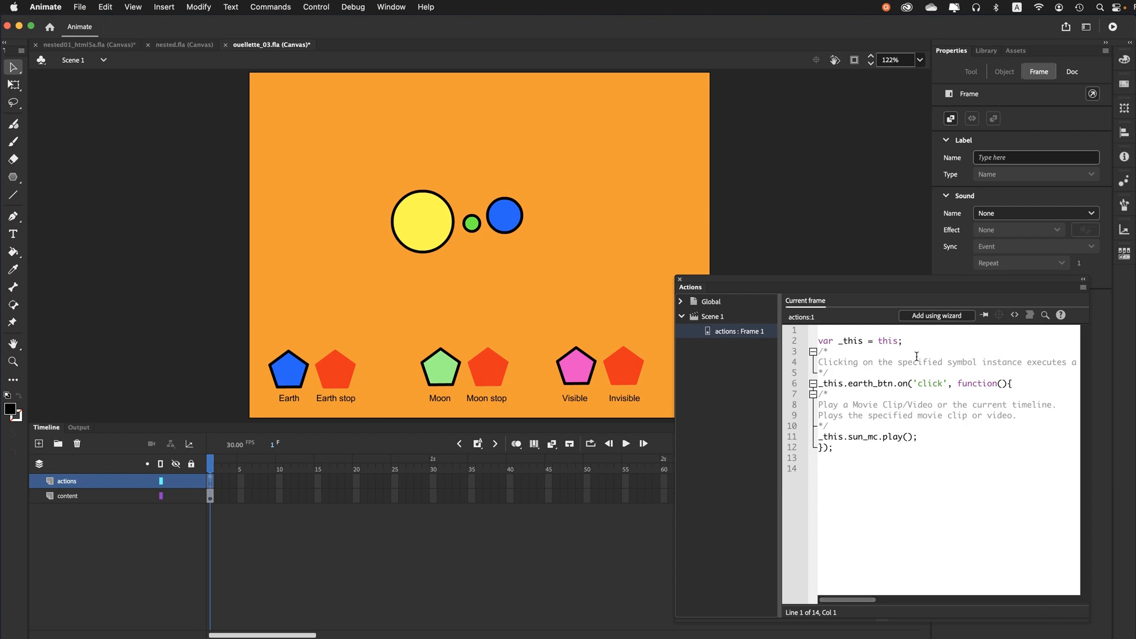
- Start another wizard action that applies Stop to sun_mc, and proceed to choosing its triggering event
left_click(928, 317)
scroll(865, 537, "down", 10)
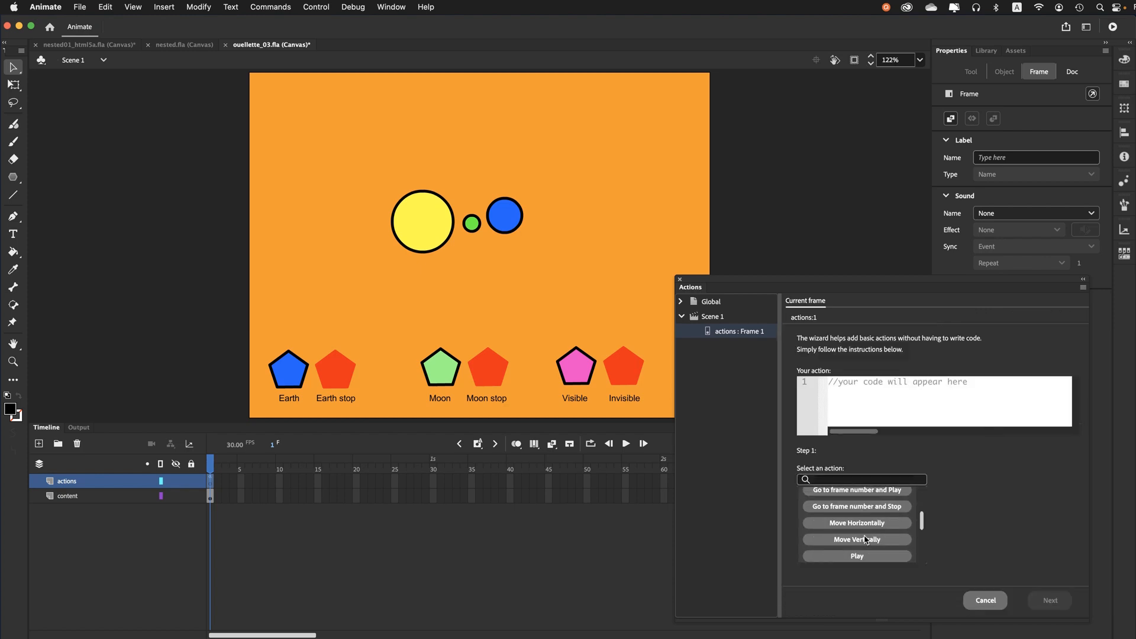
left_click(864, 540)
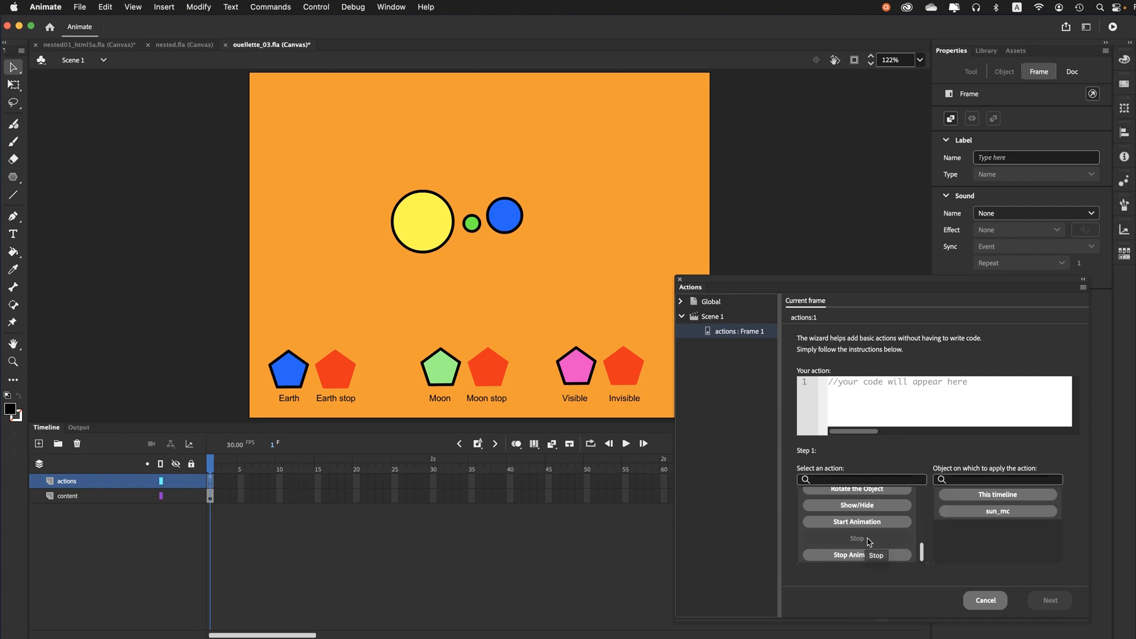
left_click(970, 514)
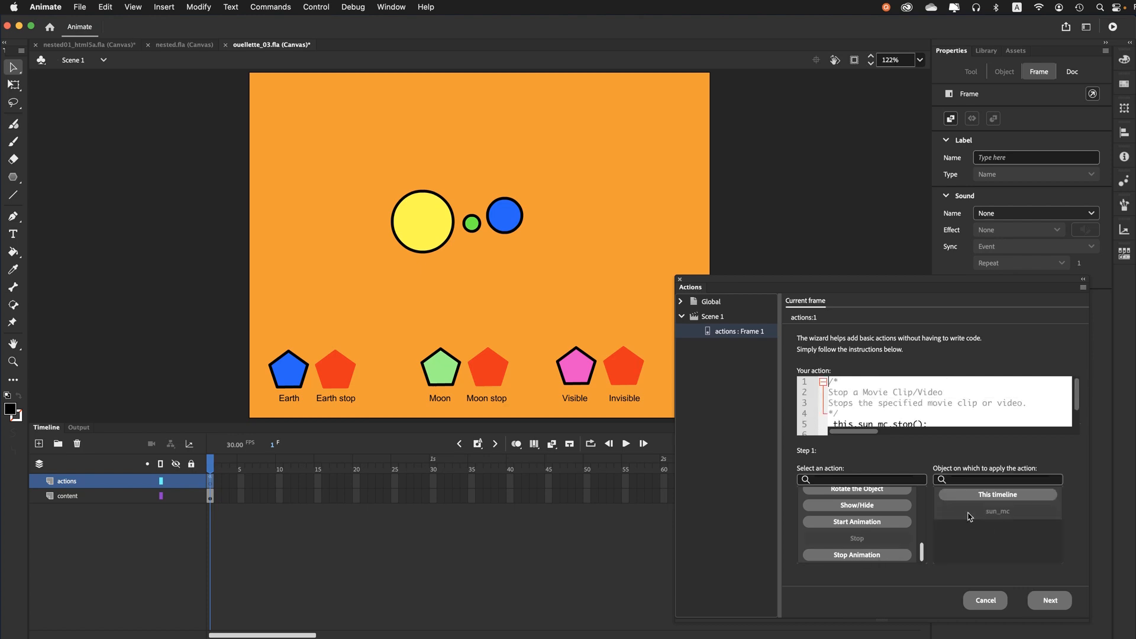
left_click(1042, 601)
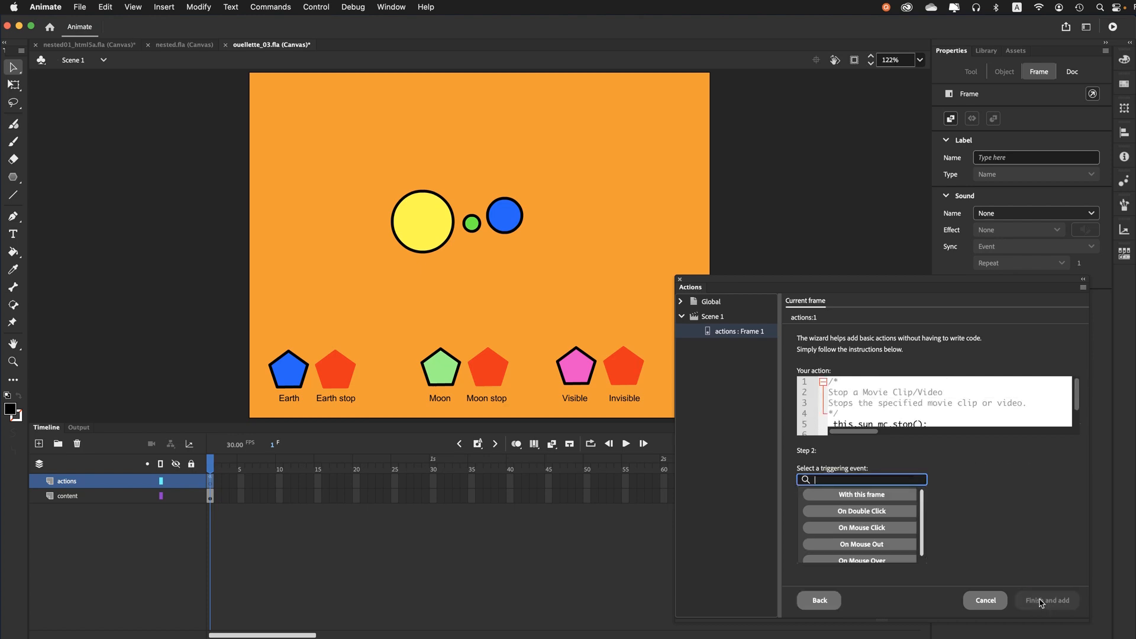
- Set the Stop action's trigger to On Mouse Click of earthstop_btn and add the generated code to the frame
left_click(883, 528)
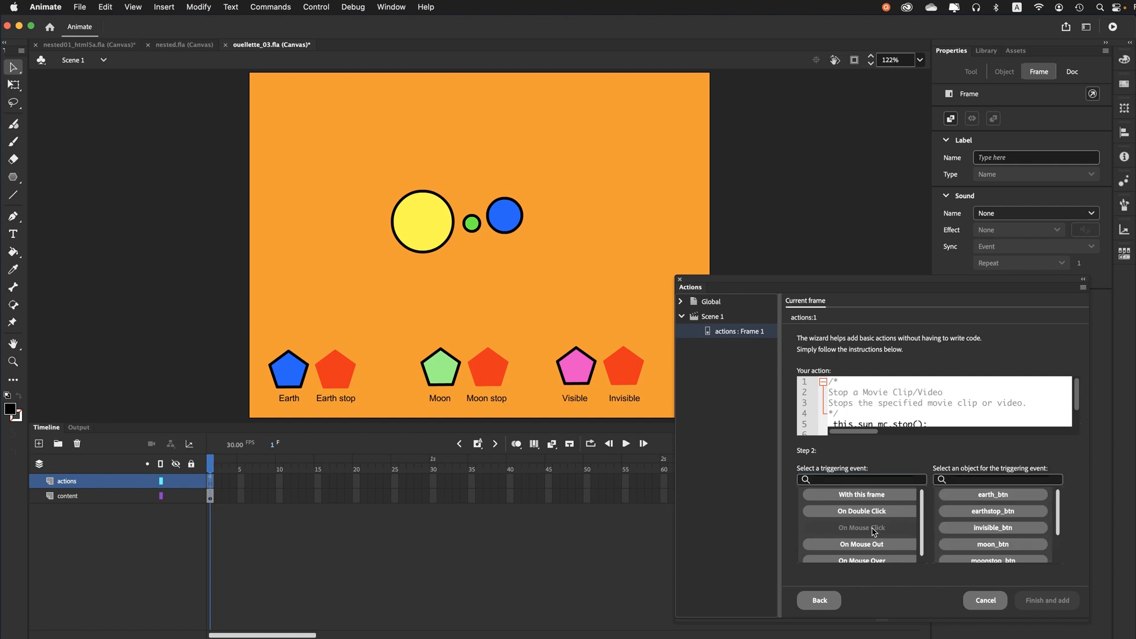
left_click(953, 518)
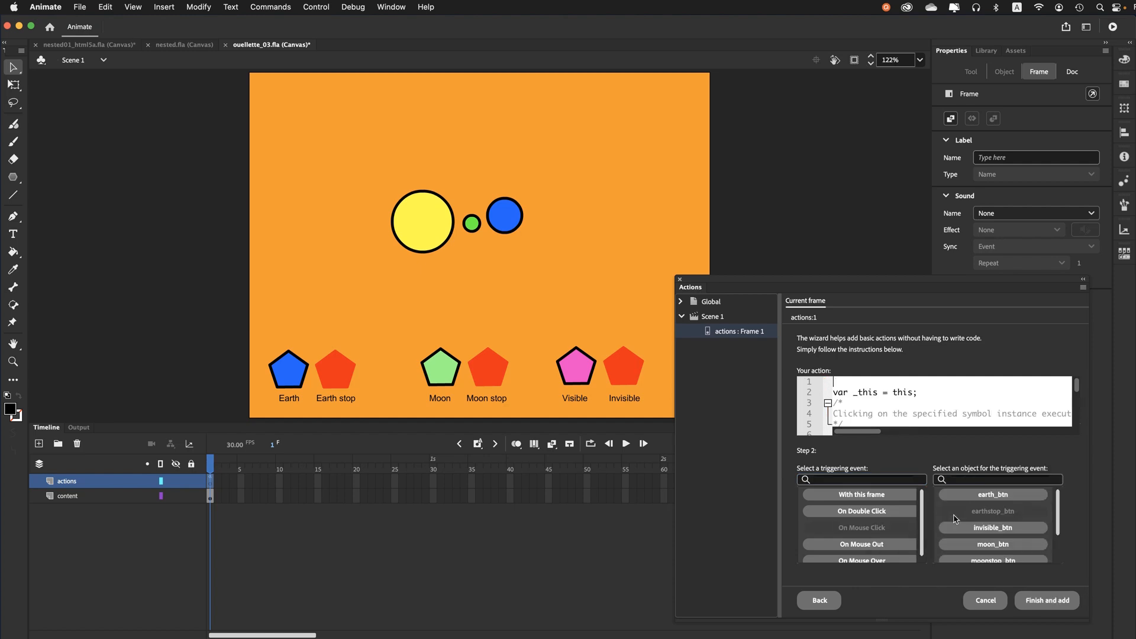
left_click(1029, 603)
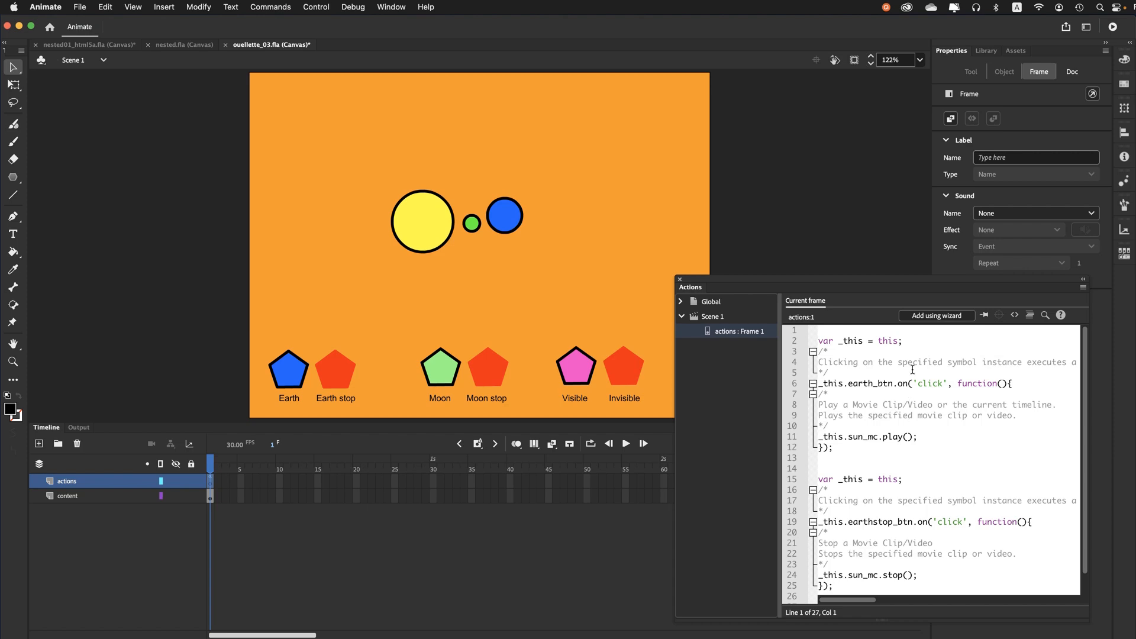
- Start a new wizard action on frame 1 of the actions layer that applies Play to sun_mc
left_click(919, 318)
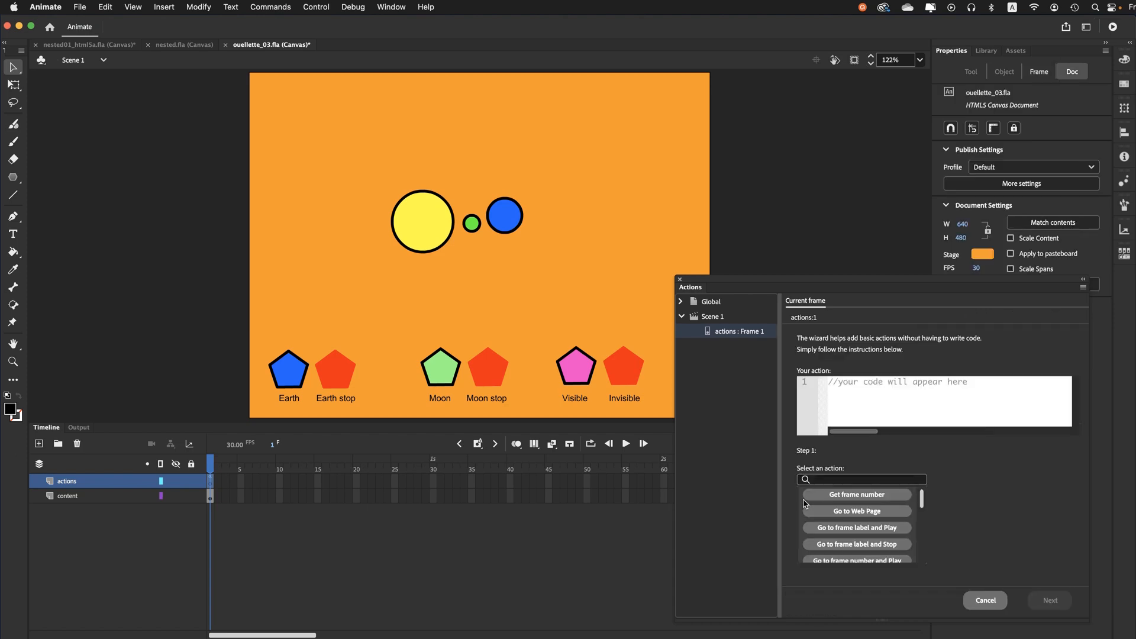
scroll(841, 518, "down", 5)
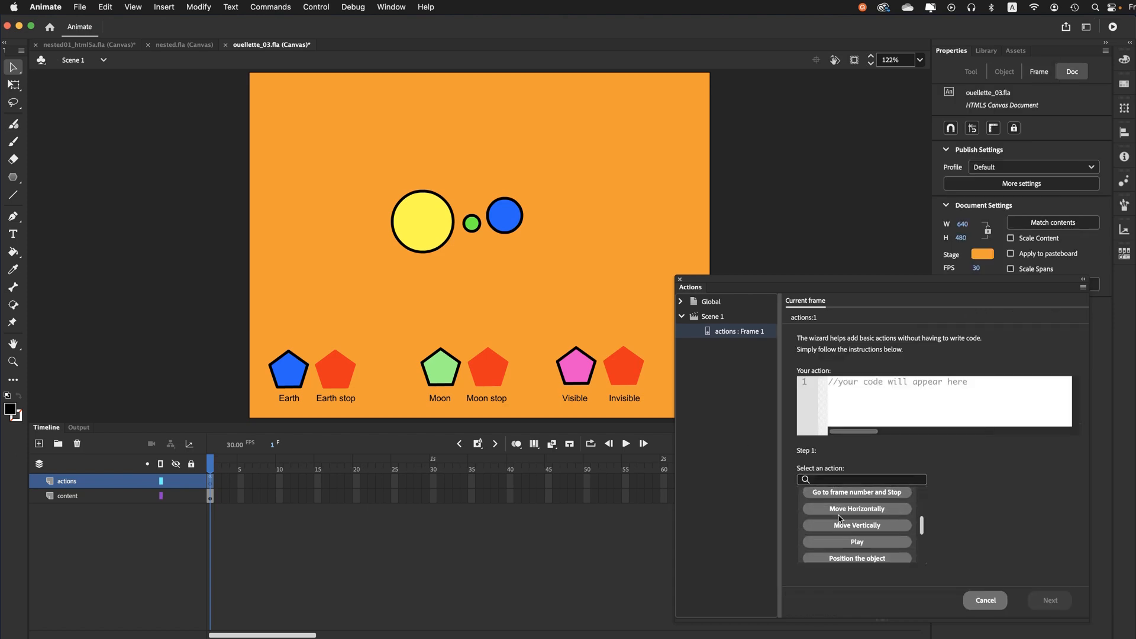
left_click(843, 548)
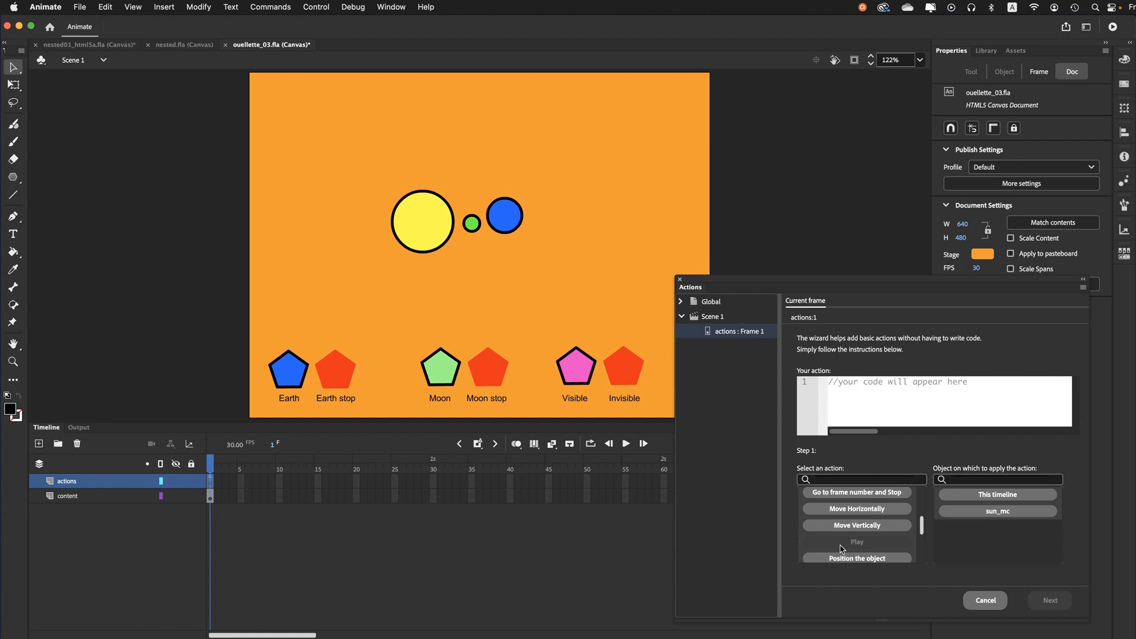
left_click(986, 516)
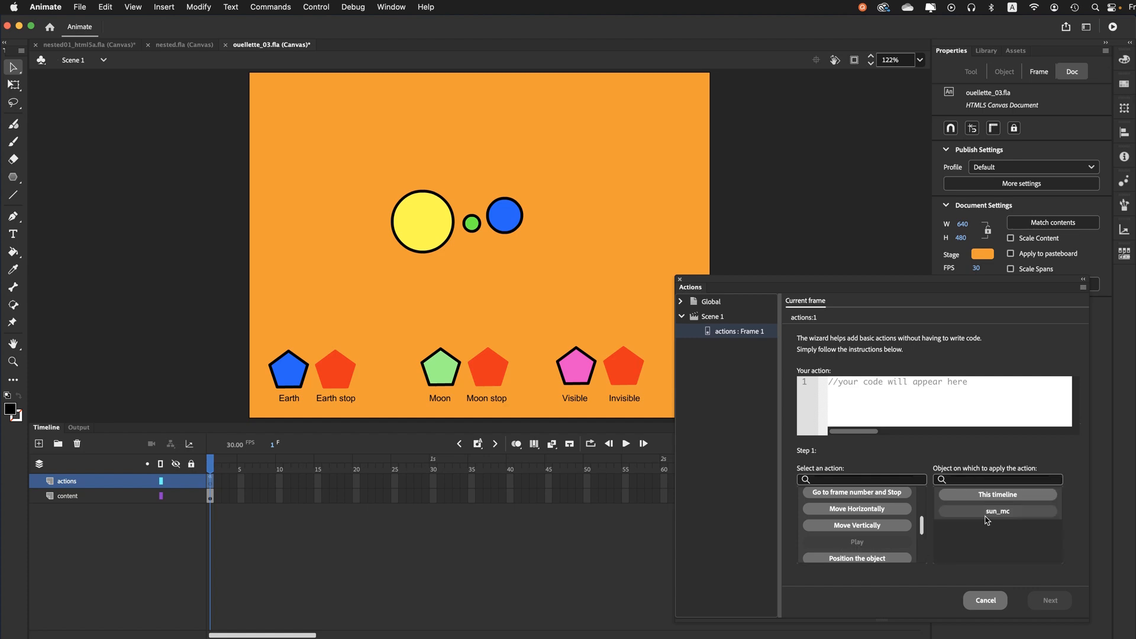
left_click(986, 514)
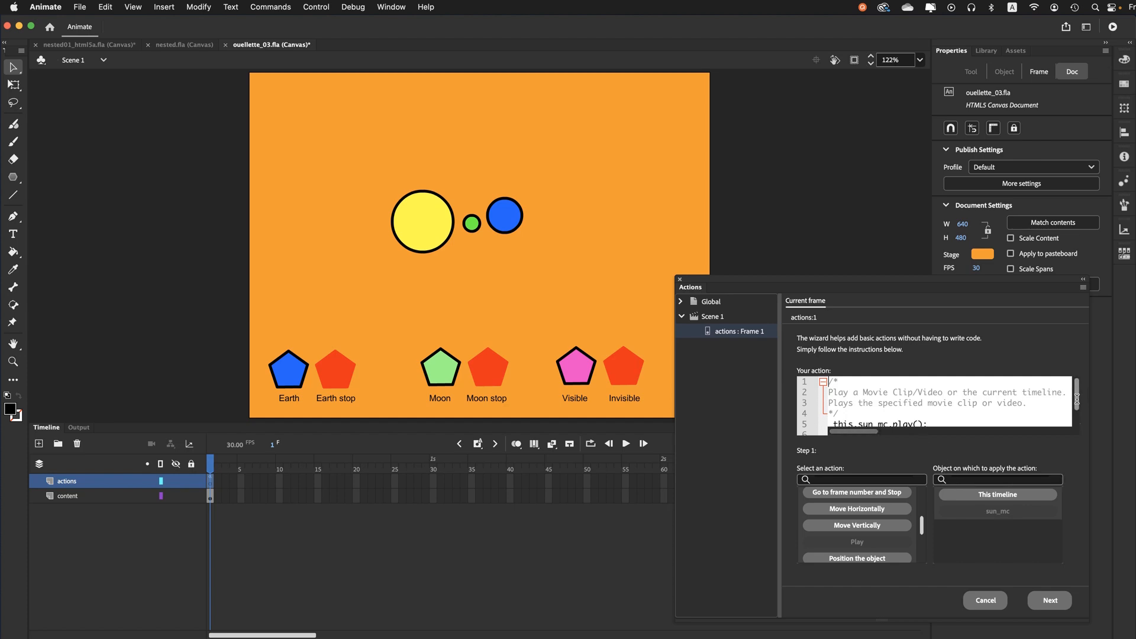
- Edit the generated Play line to read _this.sun_mc.earth_mc.play(); and proceed to choosing its triggering event
left_click_drag(1078, 400, 1079, 404)
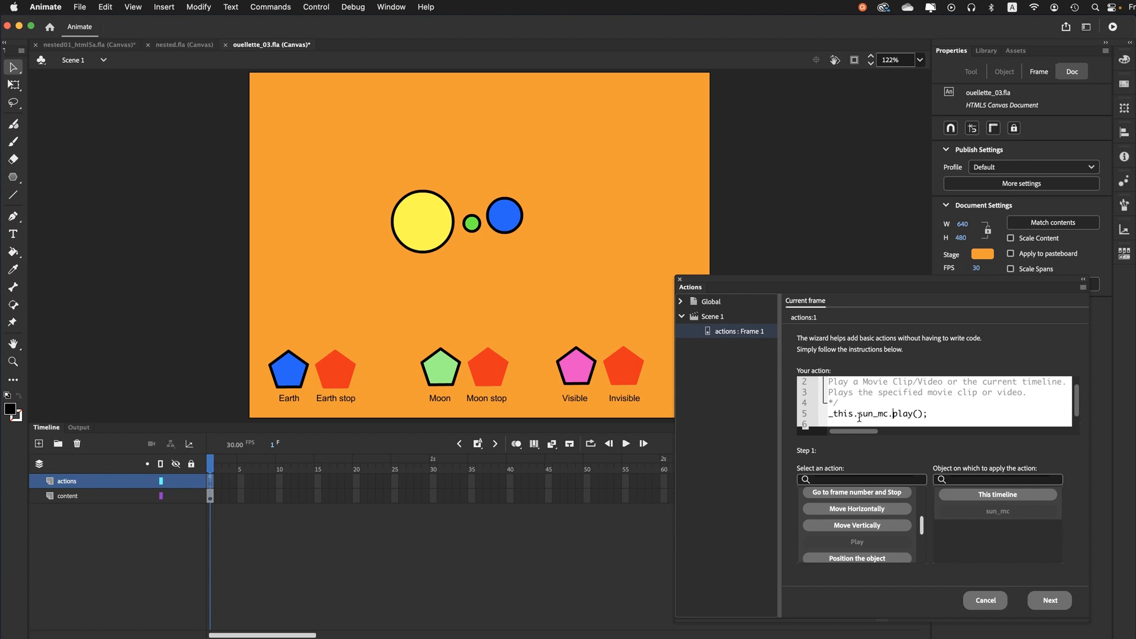
type("earth_")
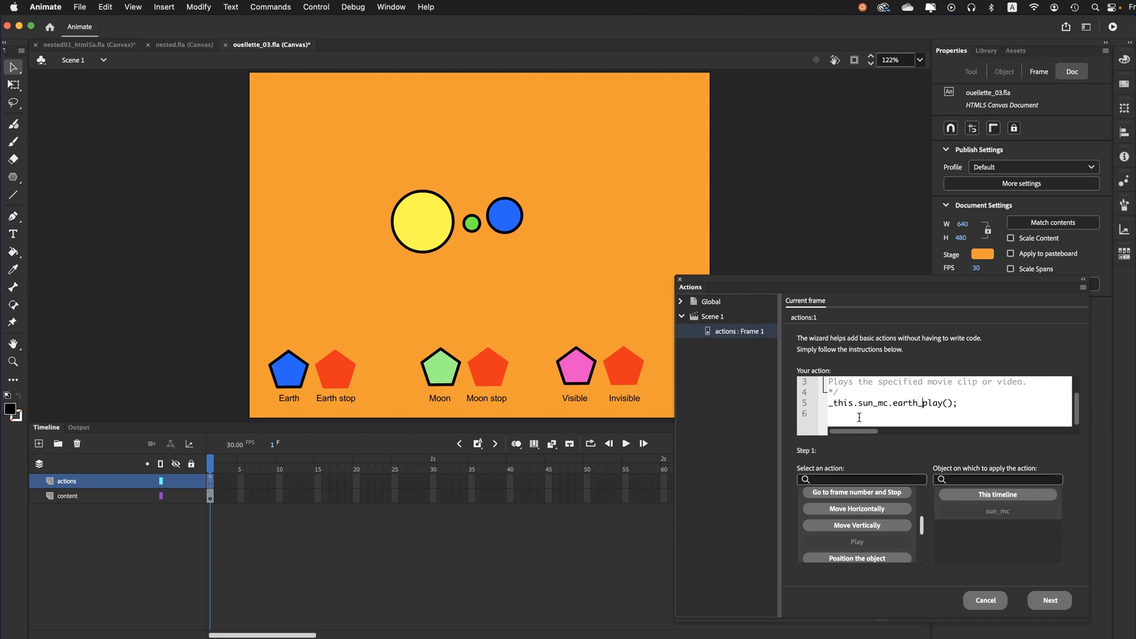
type("mc.")
left_click(868, 407)
left_click_drag(938, 408, 974, 408)
left_click(985, 405)
left_click(1046, 601)
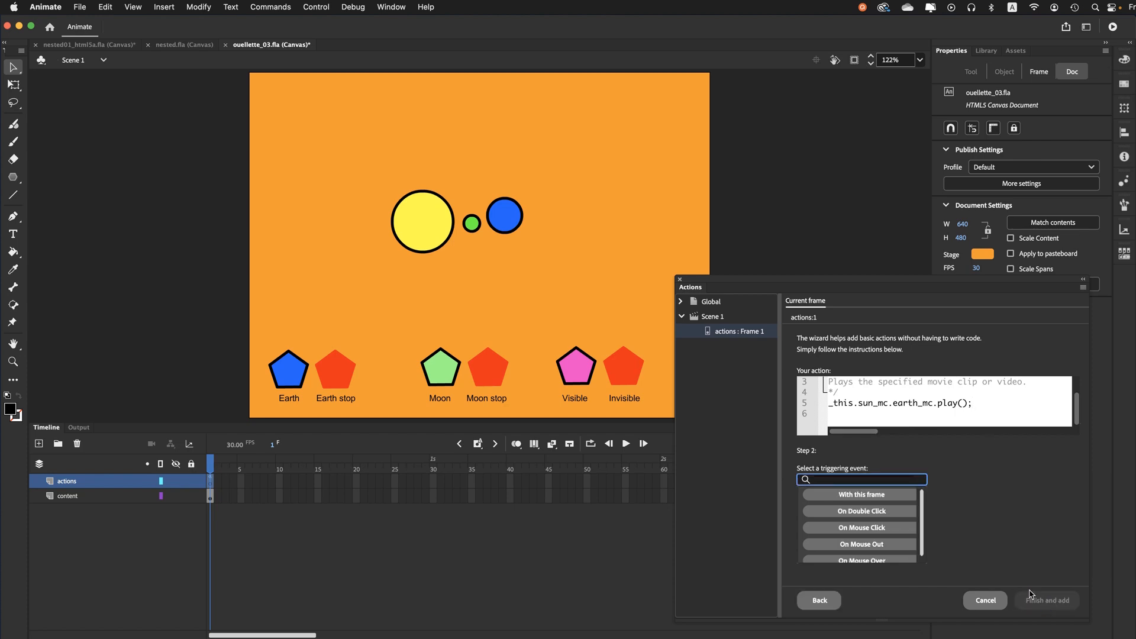
- Trigger the earth_mc Play action with On Mouse Click of moon_btn and add the code to the frame
left_click(877, 530)
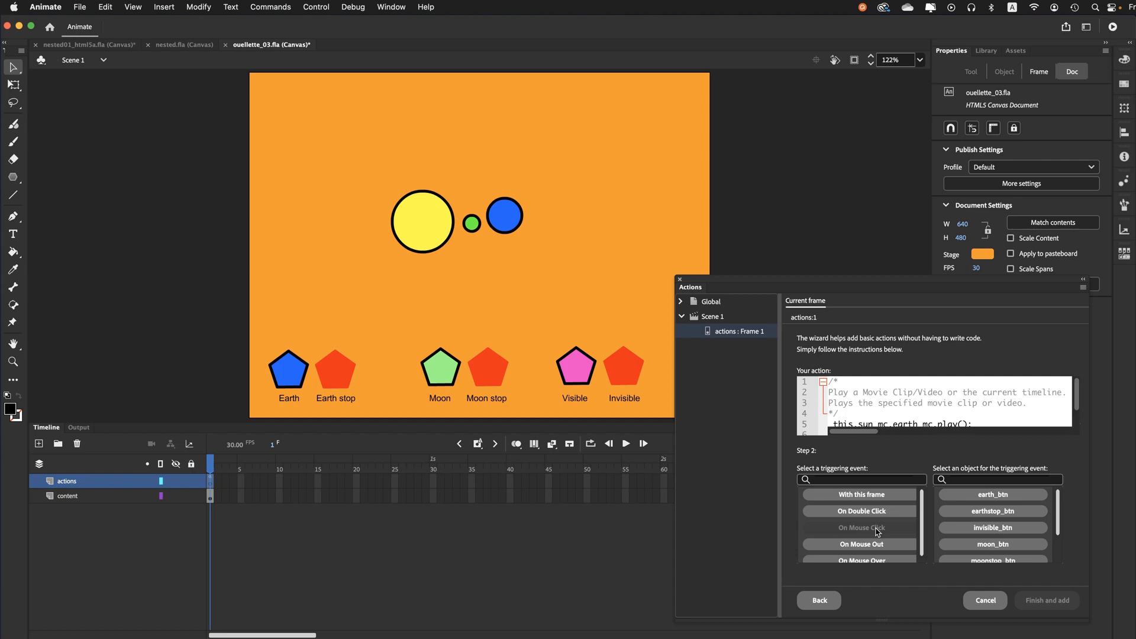
left_click(962, 547)
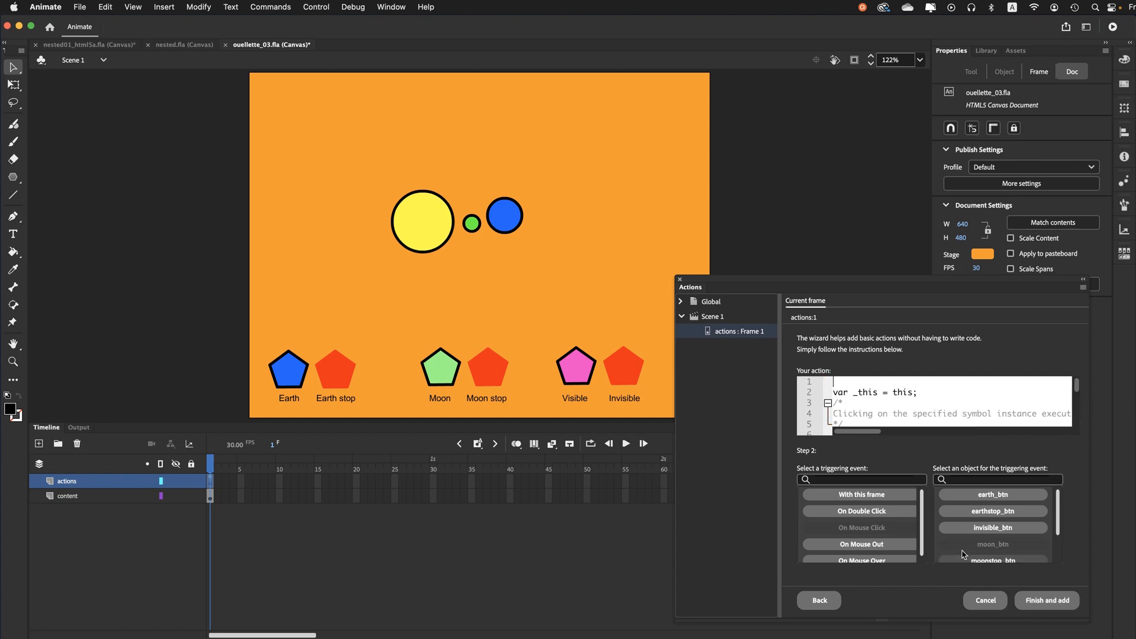
left_click(1036, 601)
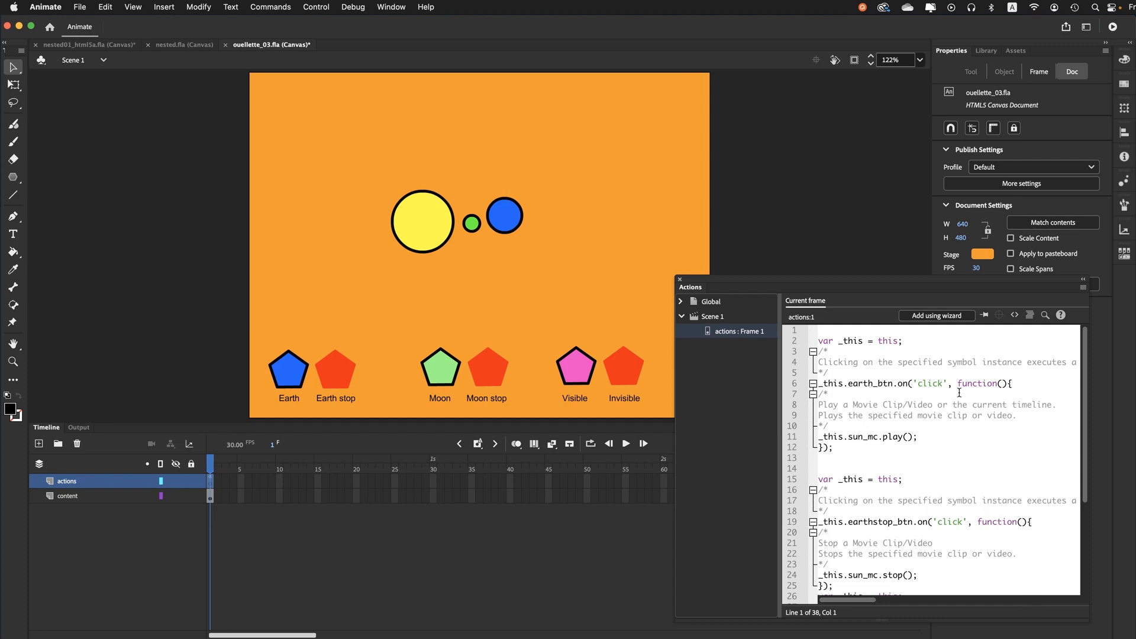
- Start another wizard action on frame 1 of the actions layer that applies Stop to sun_mc
left_click(916, 317)
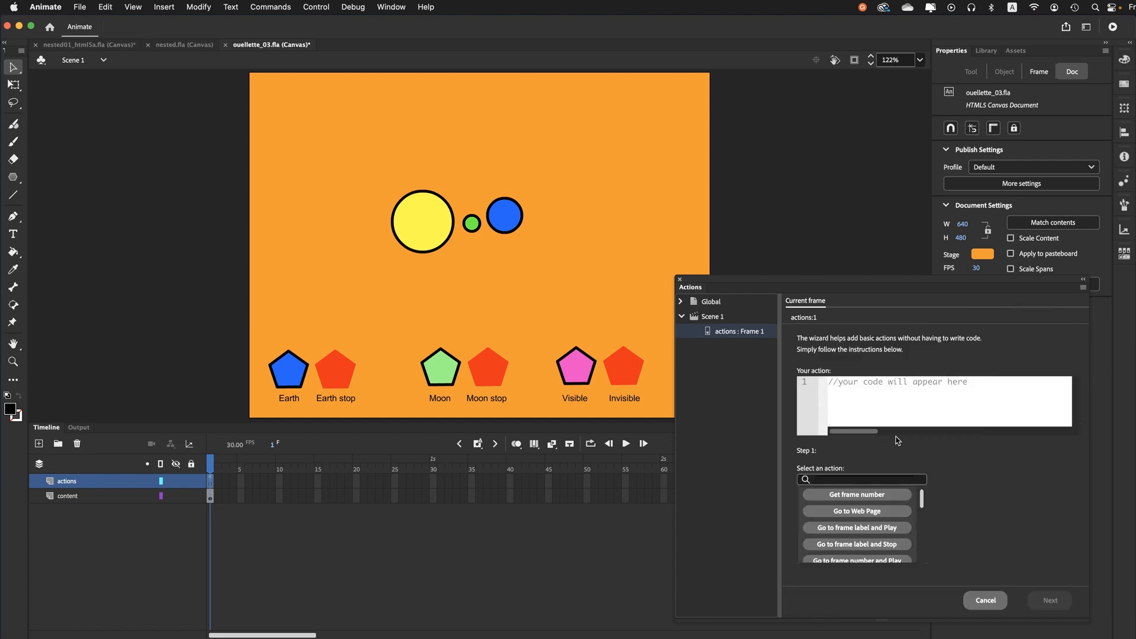
scroll(873, 512, "down", 5)
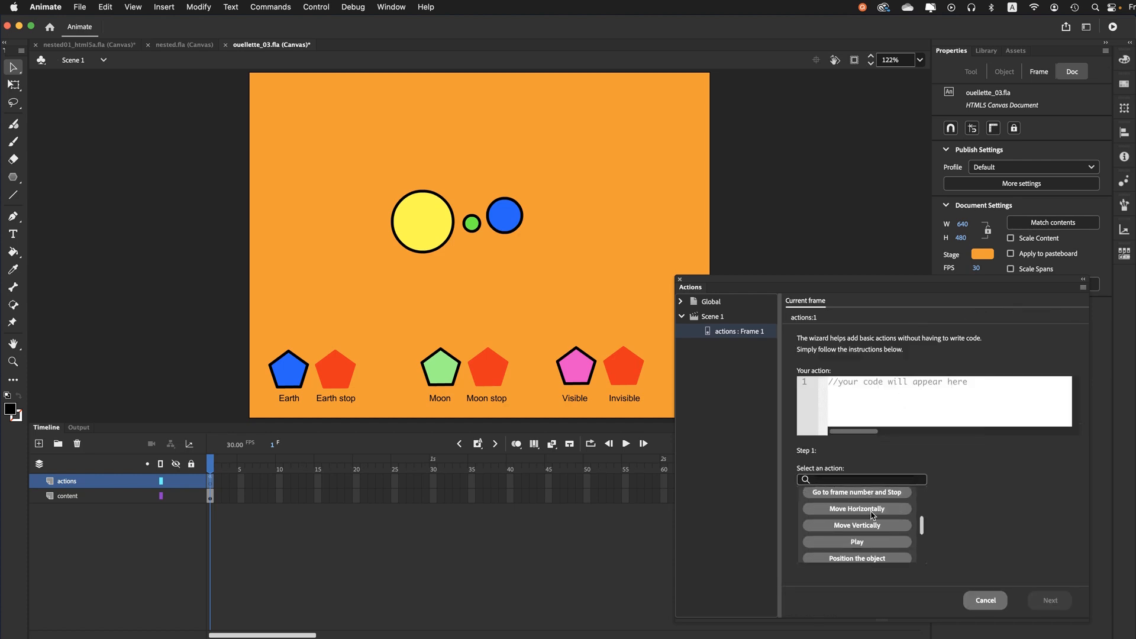
scroll(873, 514, "down", 5)
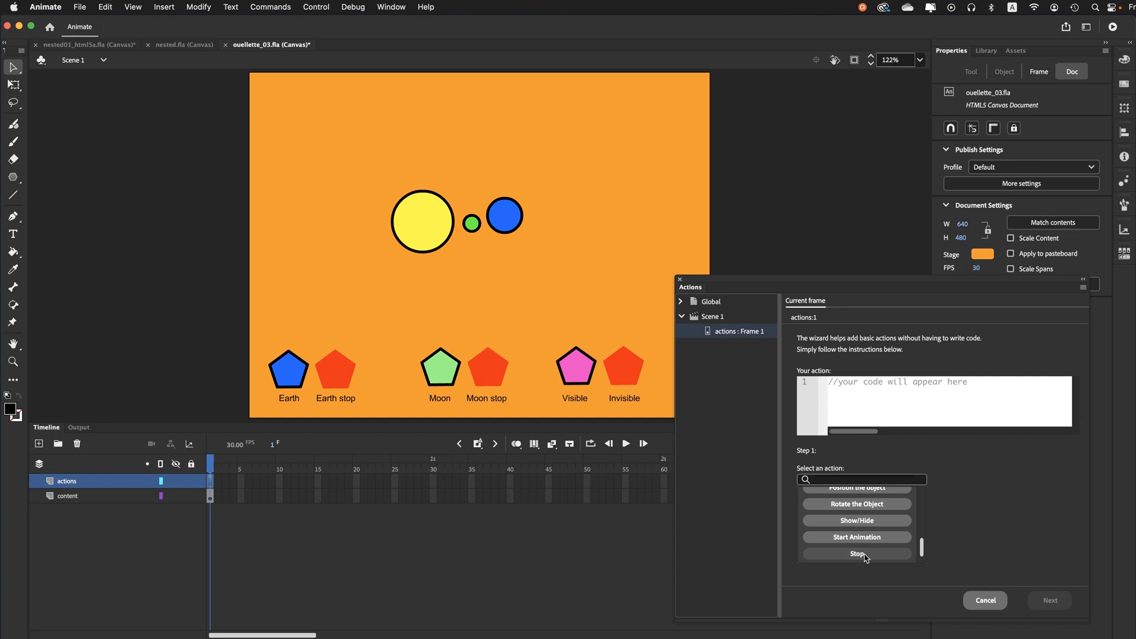
left_click(859, 554)
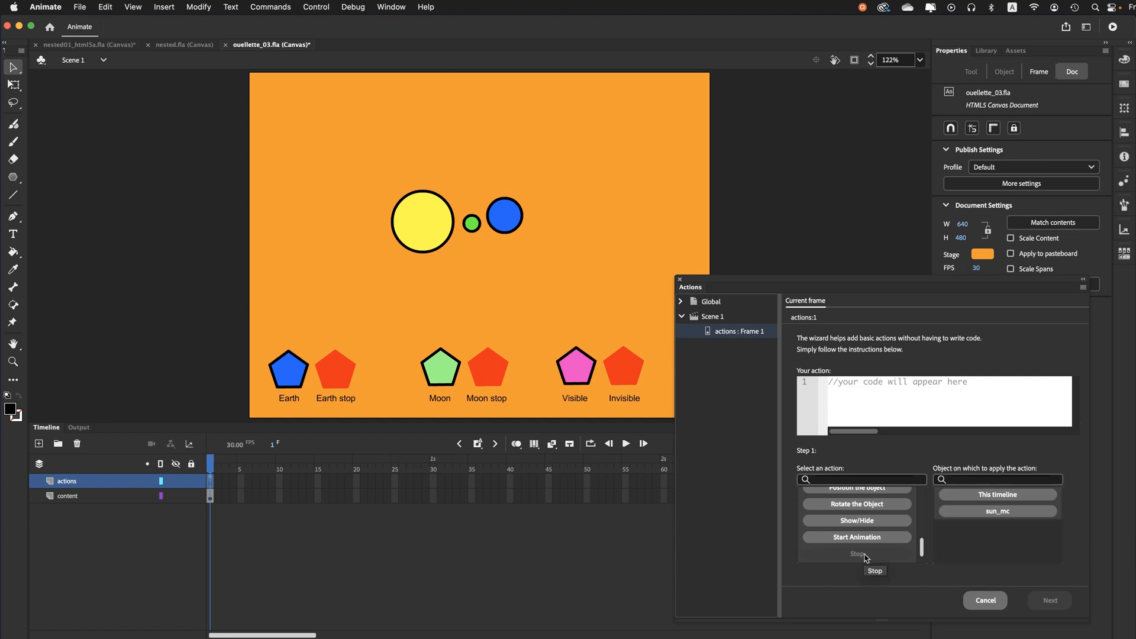
left_click(961, 512)
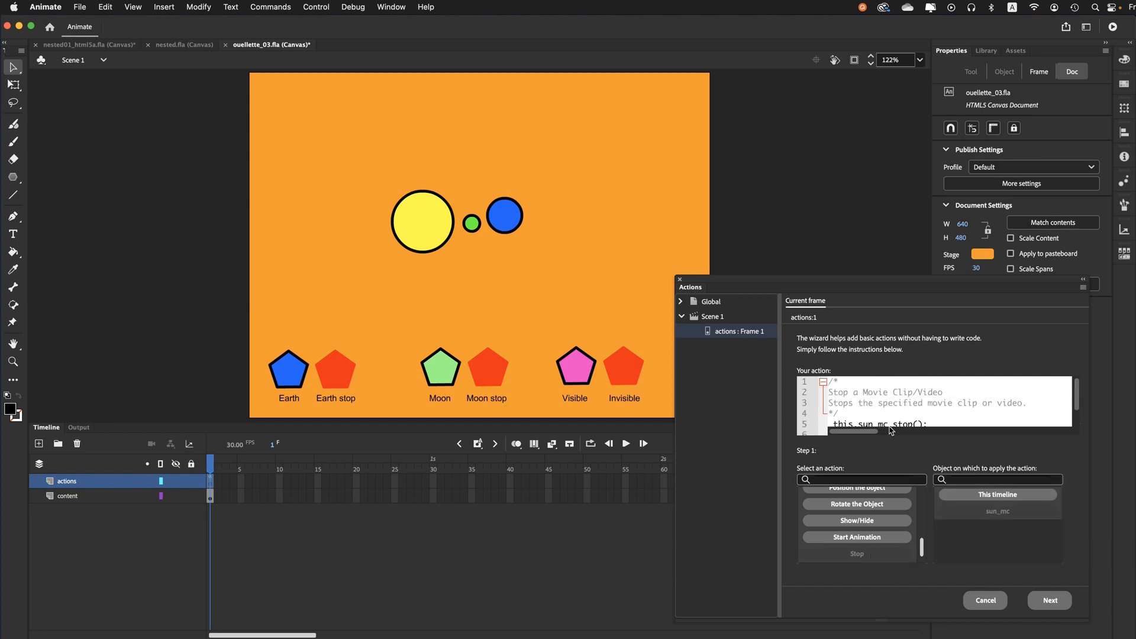
- Edit the generated Stop line to read _this.sun_mc.earth_mc.stop(); and proceed to choosing its triggering event
left_click_drag(1078, 394, 1079, 400)
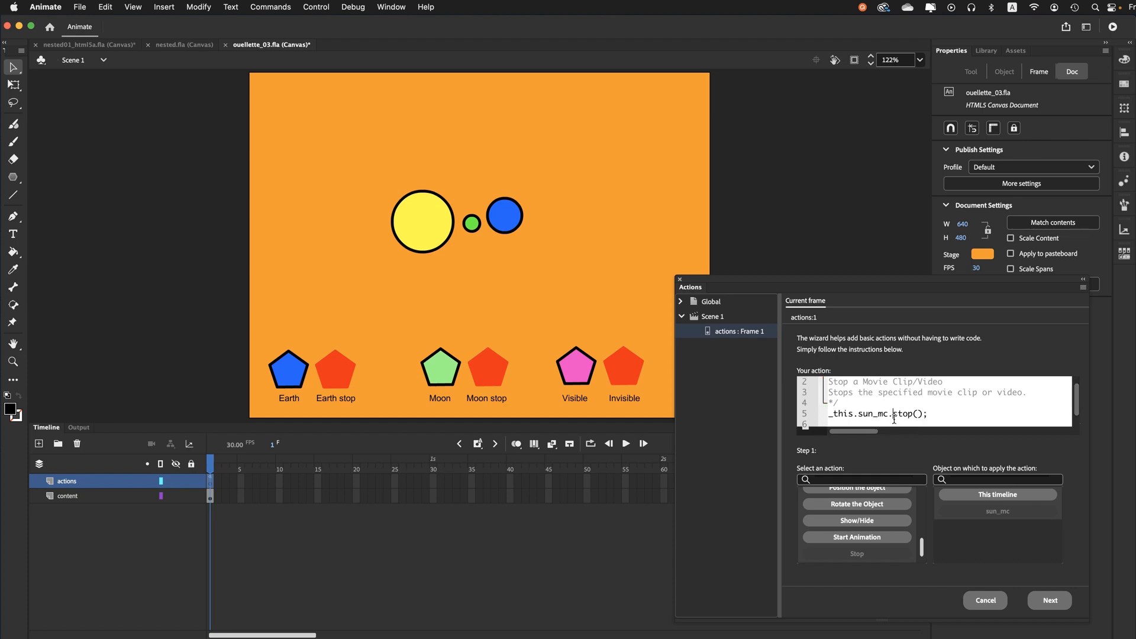
type("earth")
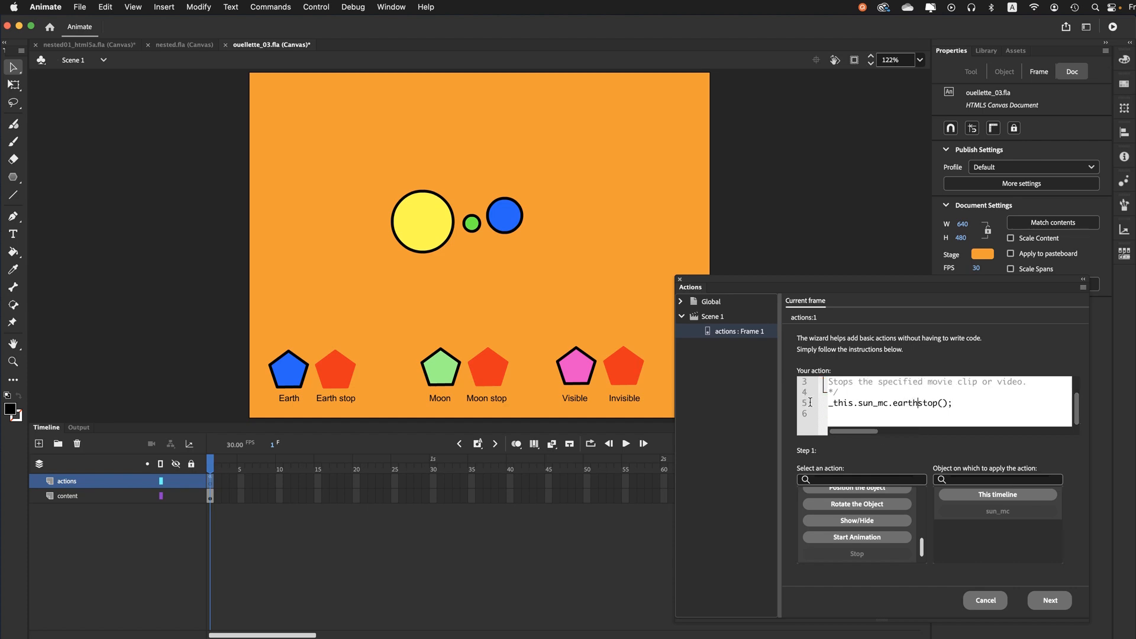
type("_mc.")
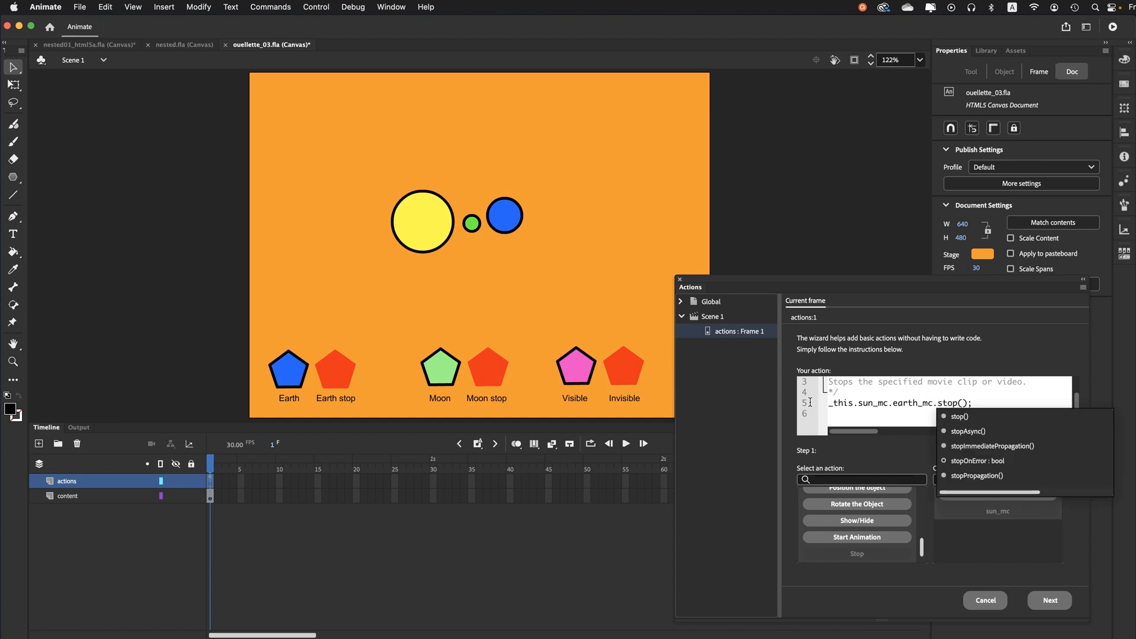
left_click(939, 404)
left_click(938, 406)
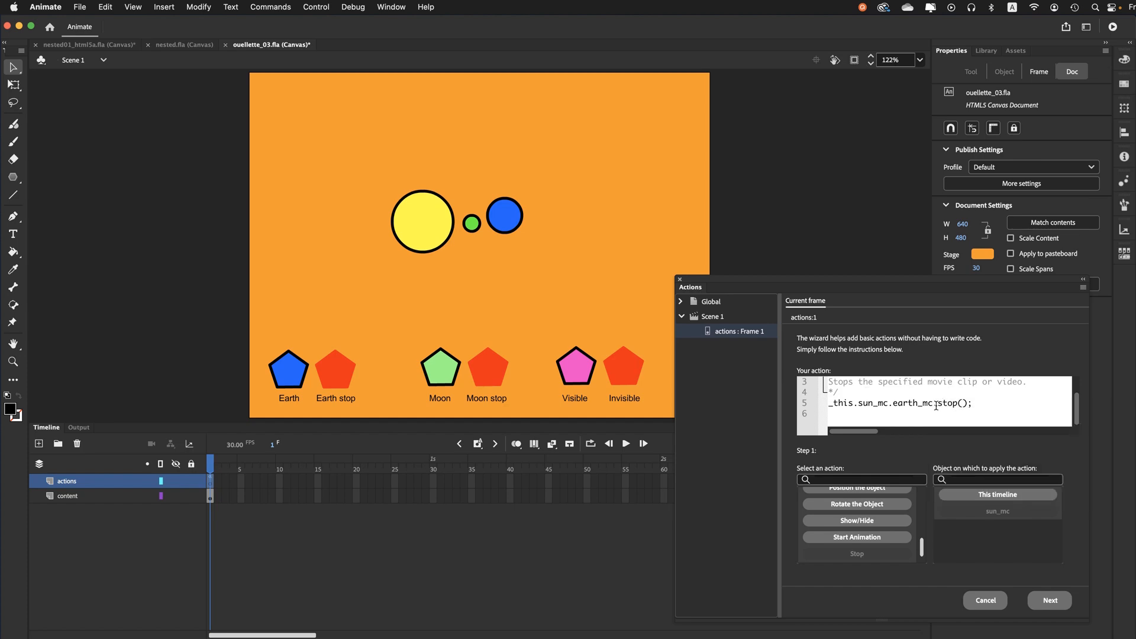
left_click_drag(937, 406, 922, 408)
left_click(1059, 605)
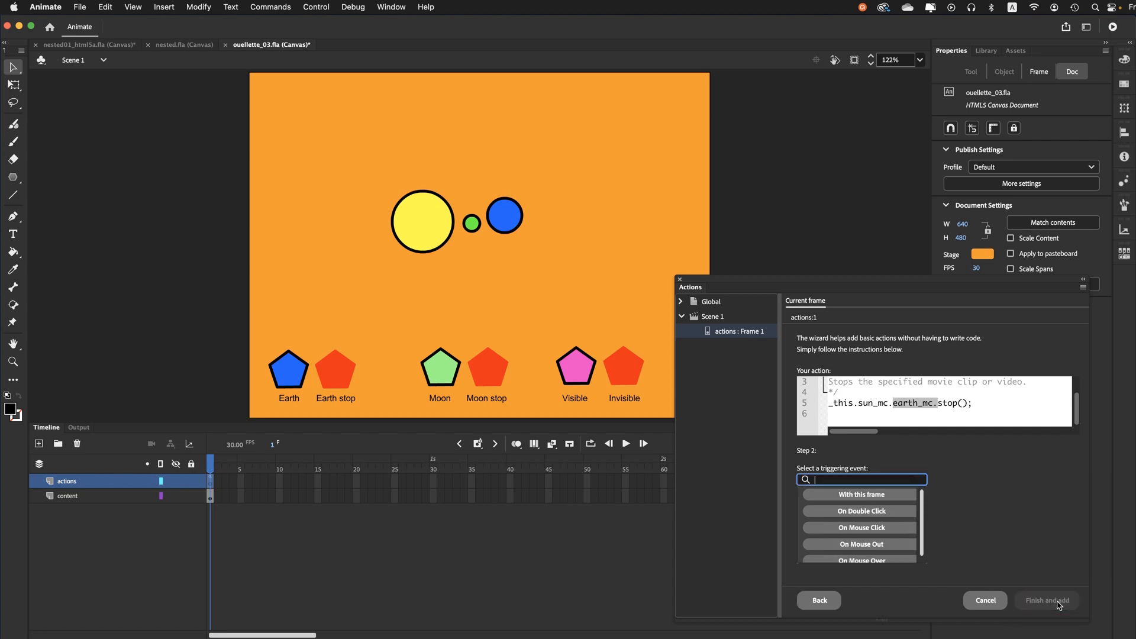
- Trigger the earth_mc Stop action with On Mouse Click of moonstop_btn and add the code to the frame
left_click(881, 528)
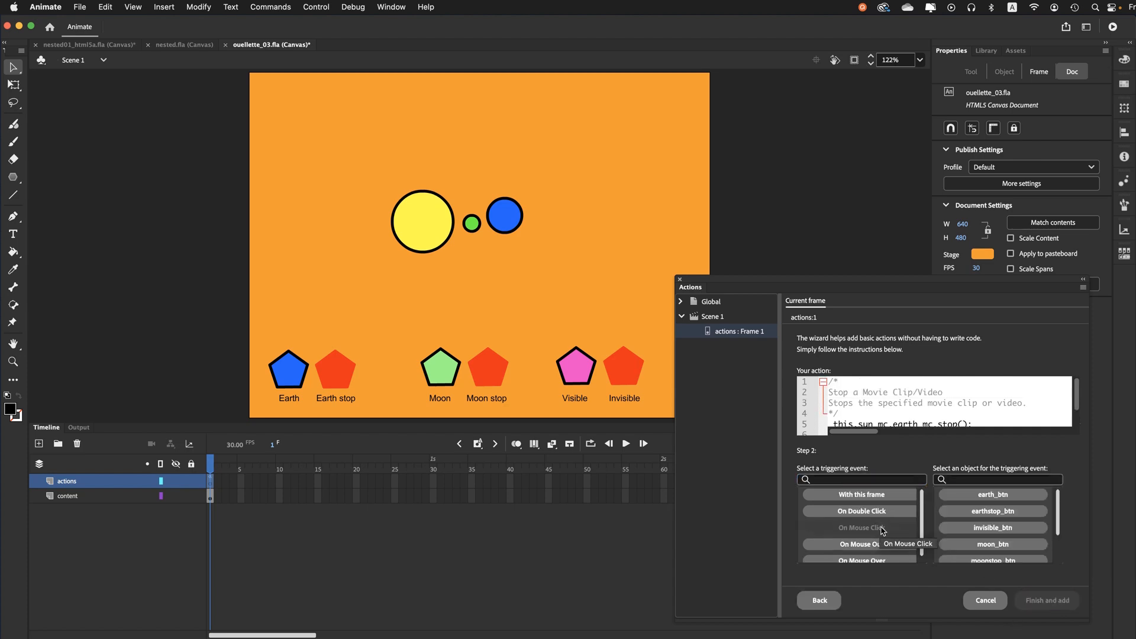
scroll(994, 524, "down", 2)
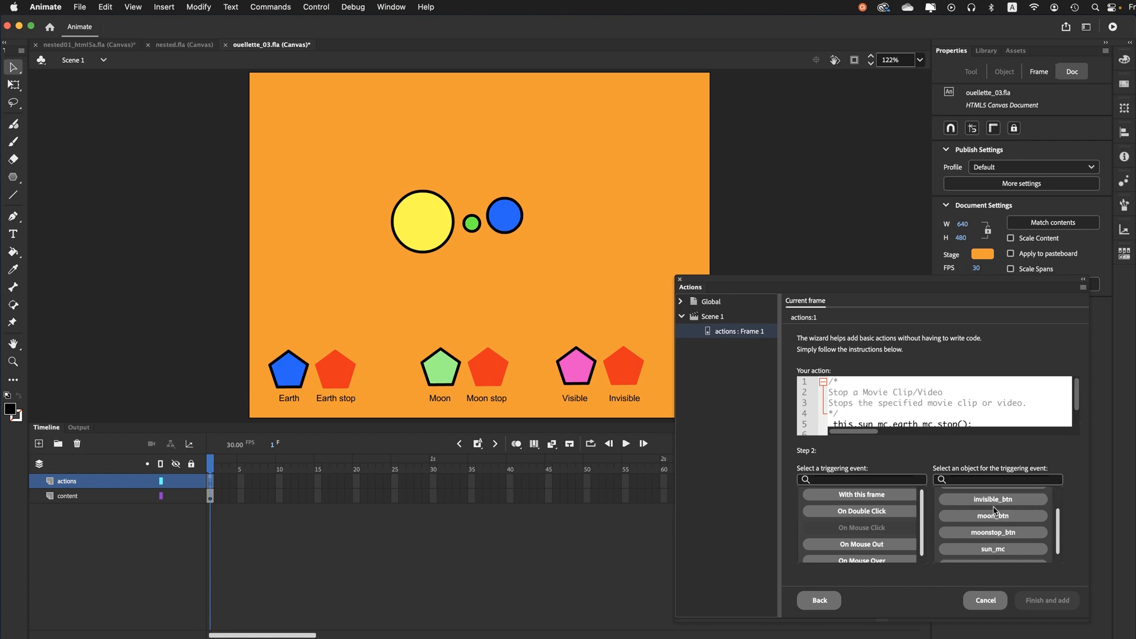
left_click(1016, 535)
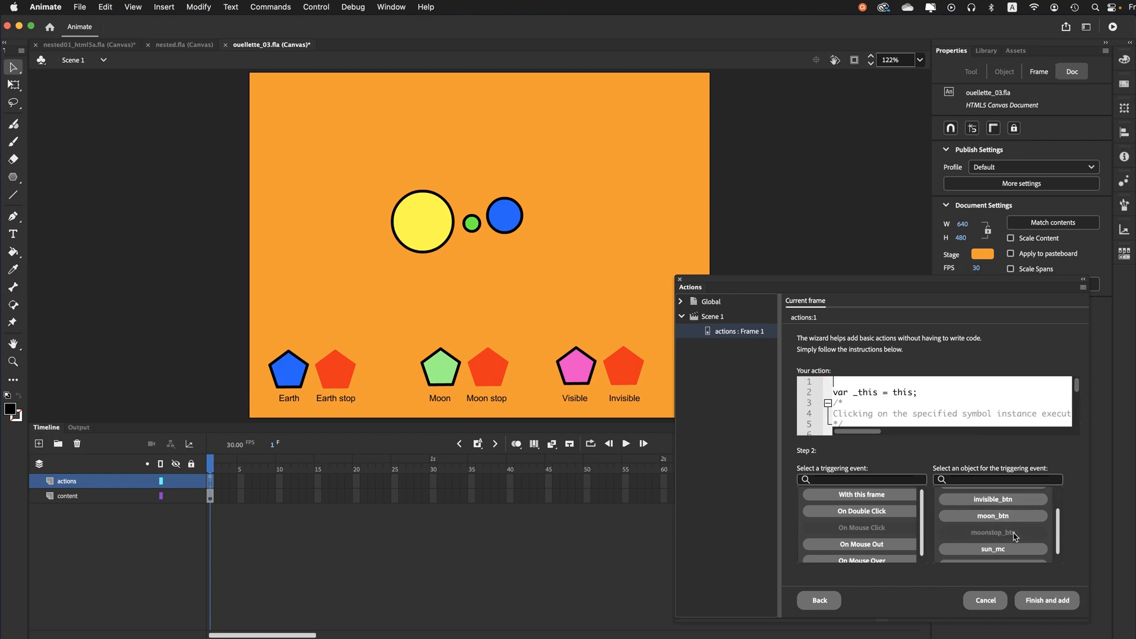
left_click(1041, 606)
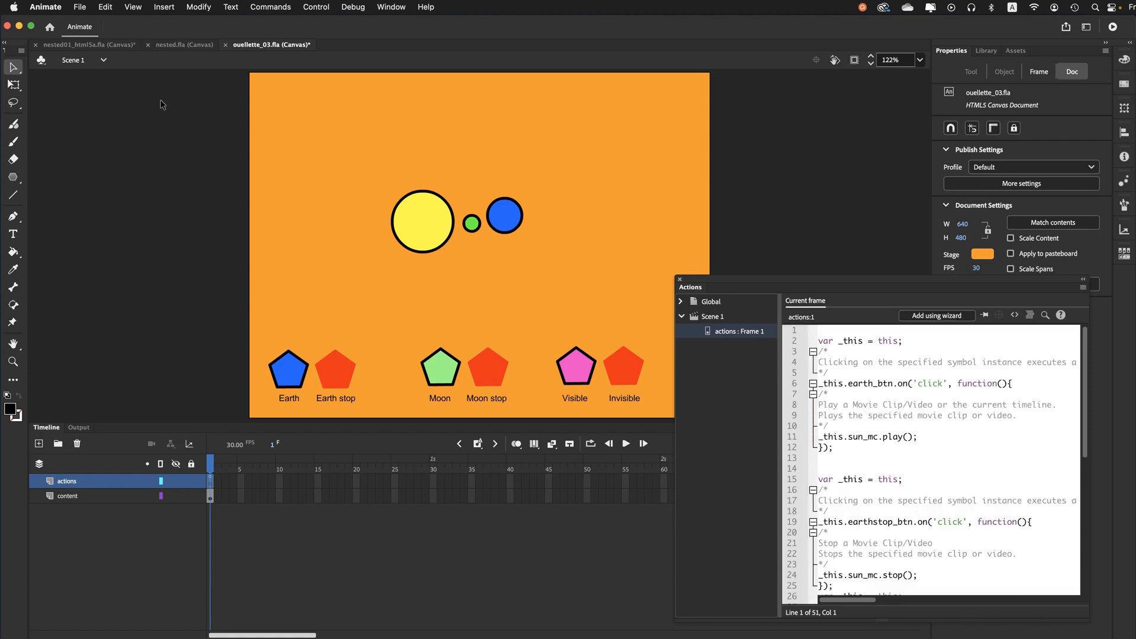
- Save ouellette_03.fla and test the movie in the browser
left_click(80, 7)
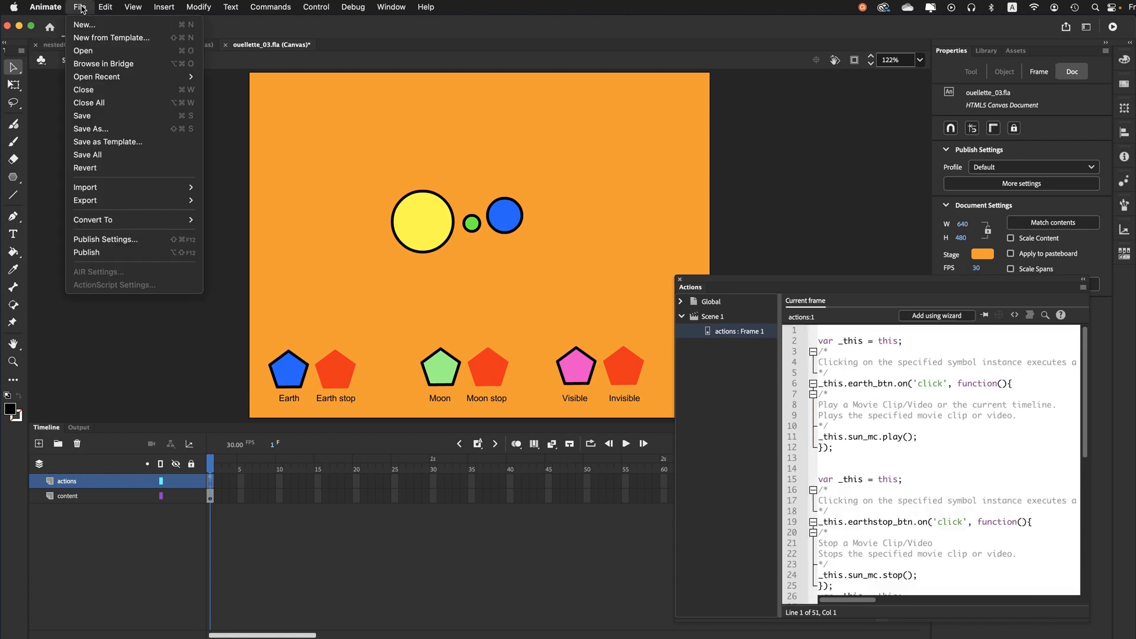
left_click(78, 118)
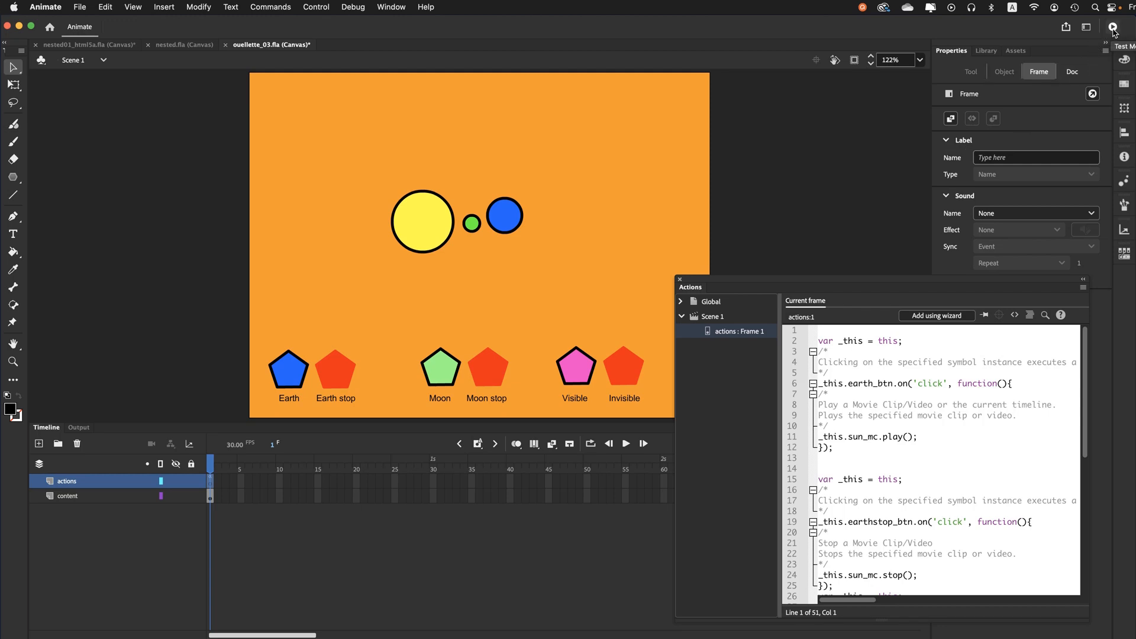
left_click(1113, 29)
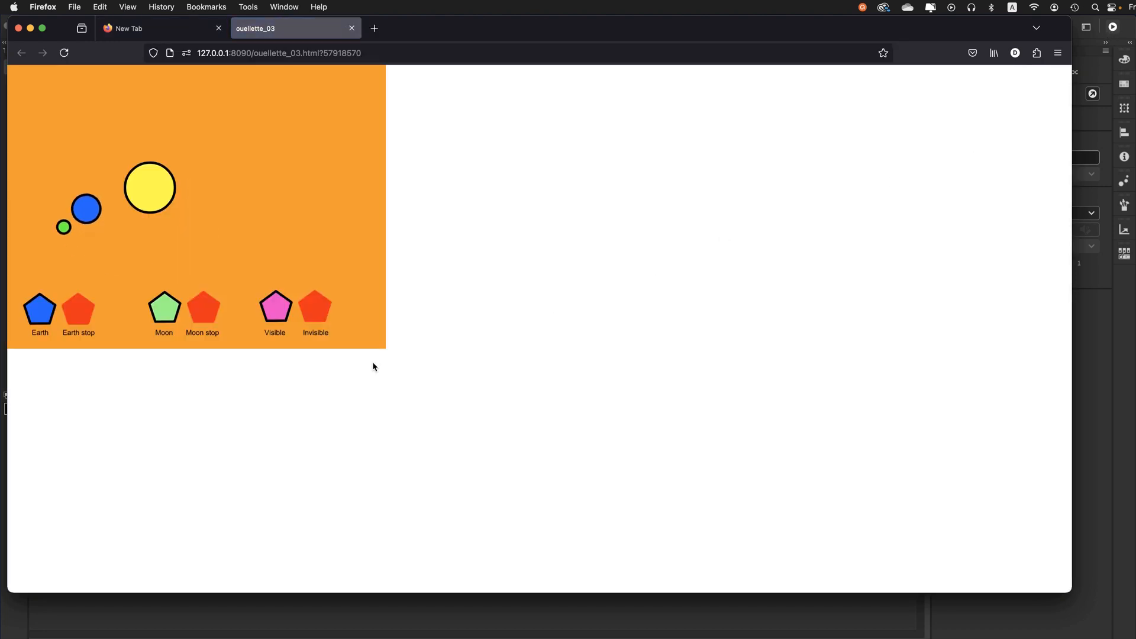
- Try out the Earth stop, Moon, Moon stop and Earth buttons in the browser preview to check the orbits respond
left_click(84, 322)
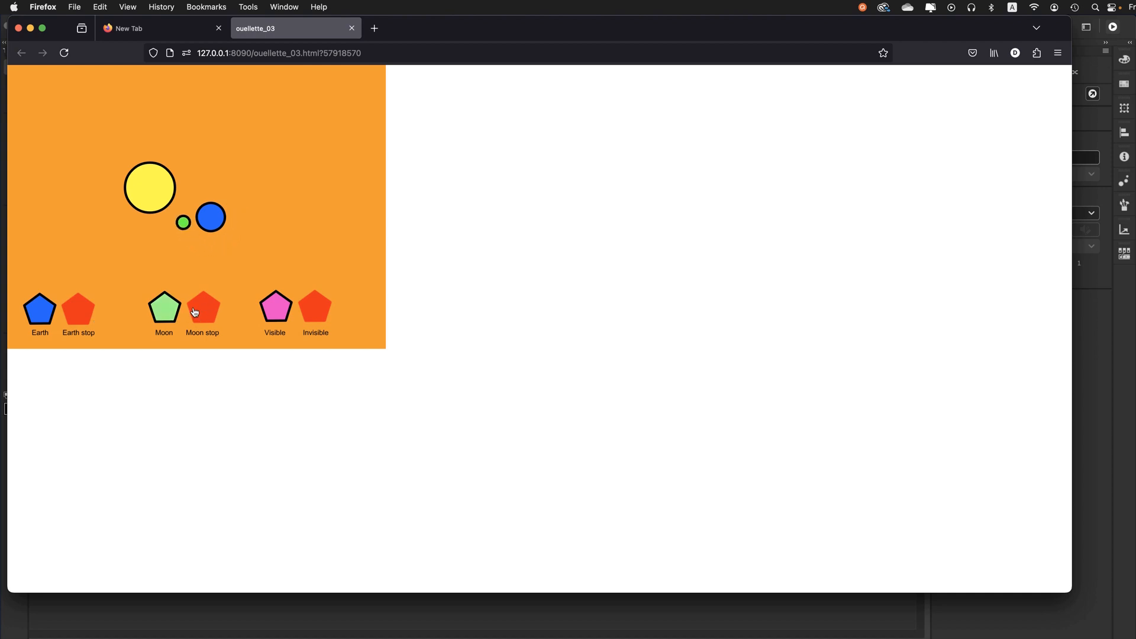
left_click(172, 311)
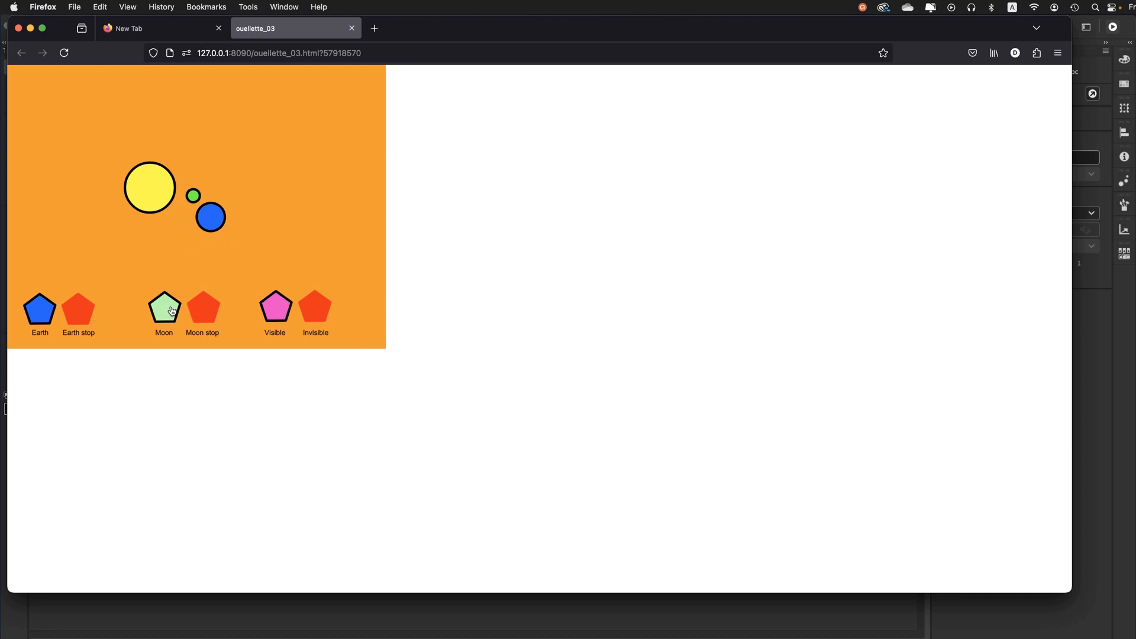
left_click(208, 317)
left_click(207, 317)
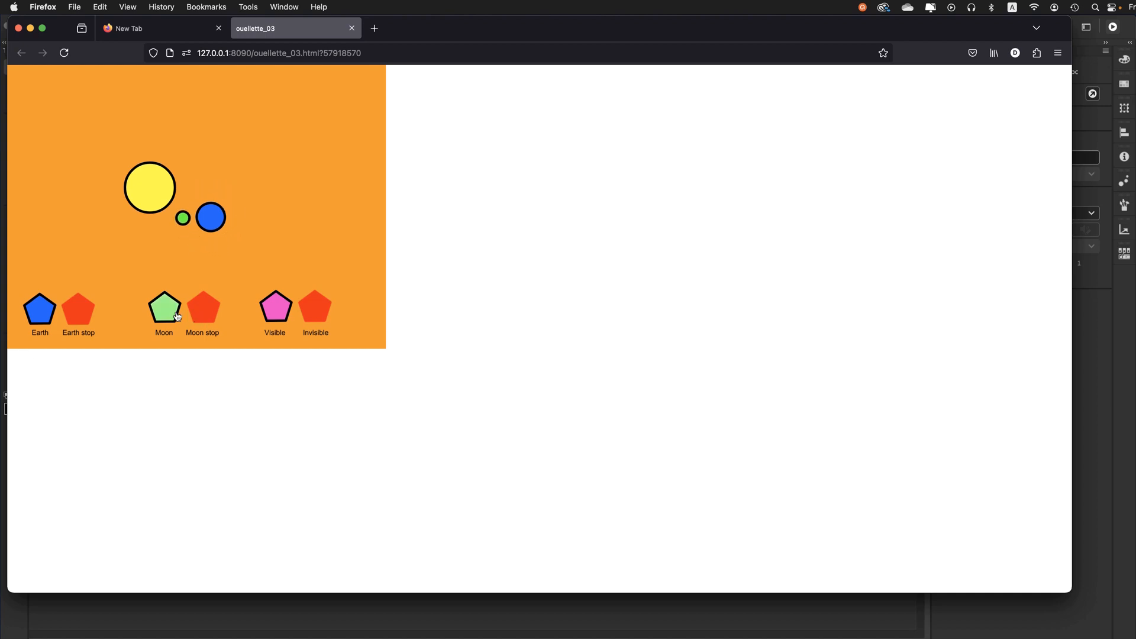
left_click(44, 318)
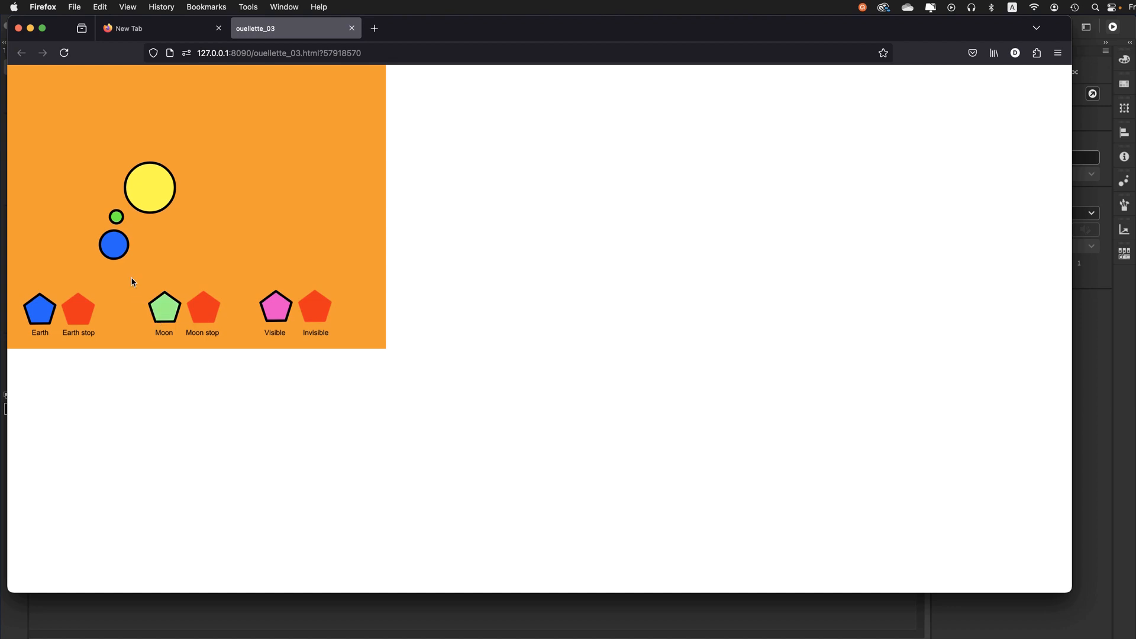
- Try the Moon and Earth buttons in the browser preview, and close it to return to the timeline in Animate
left_click(167, 314)
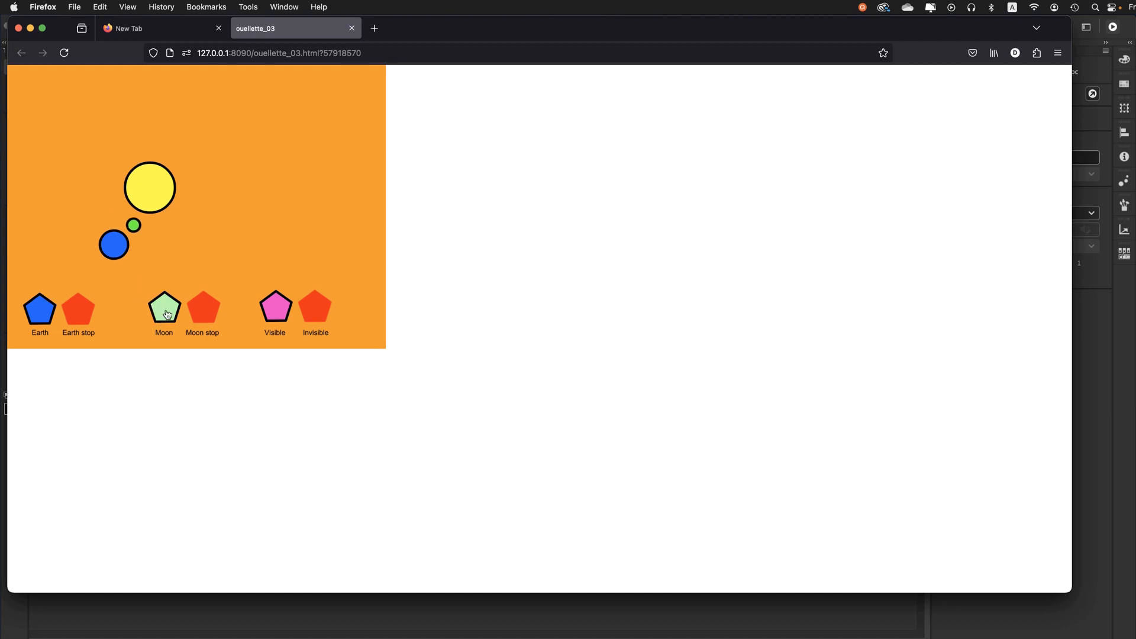
left_click(46, 319)
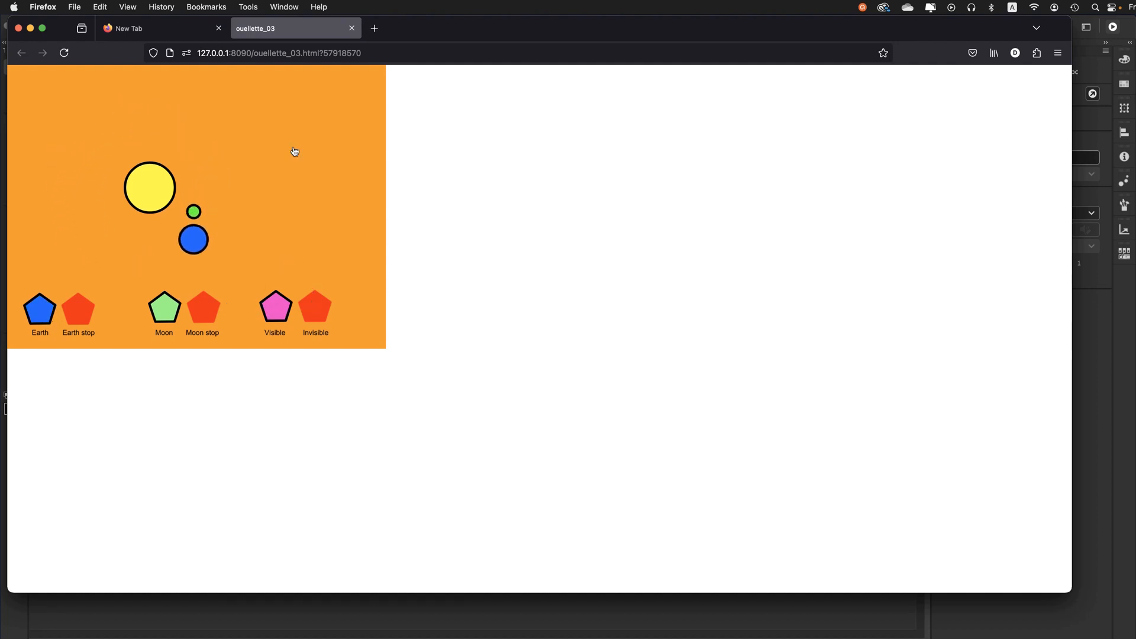
left_click(352, 31)
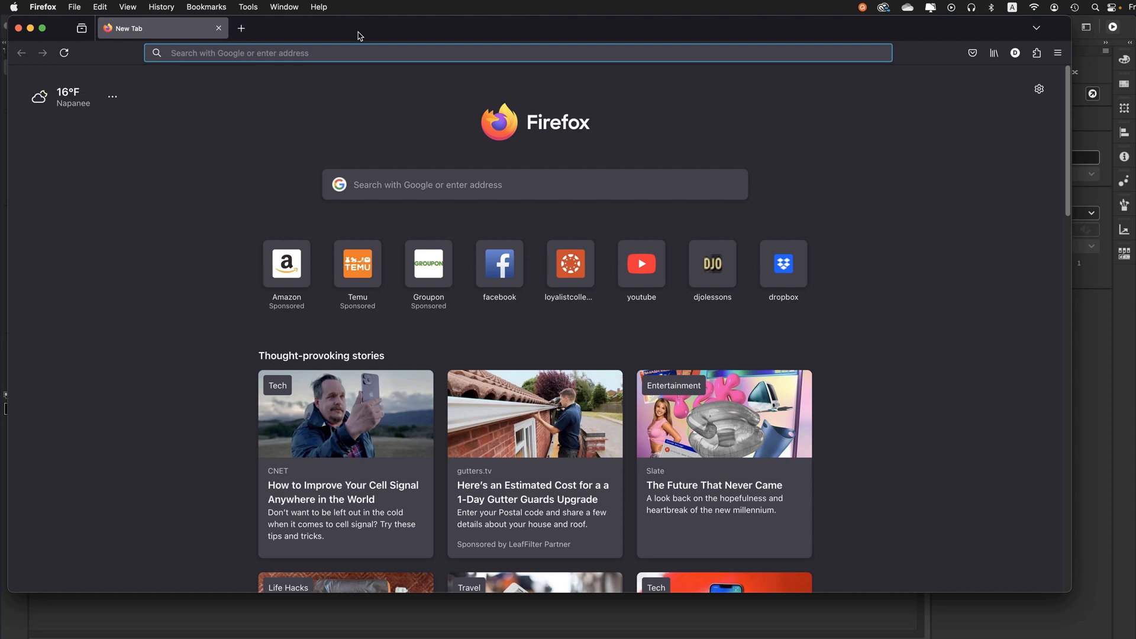
key("super+Tab")
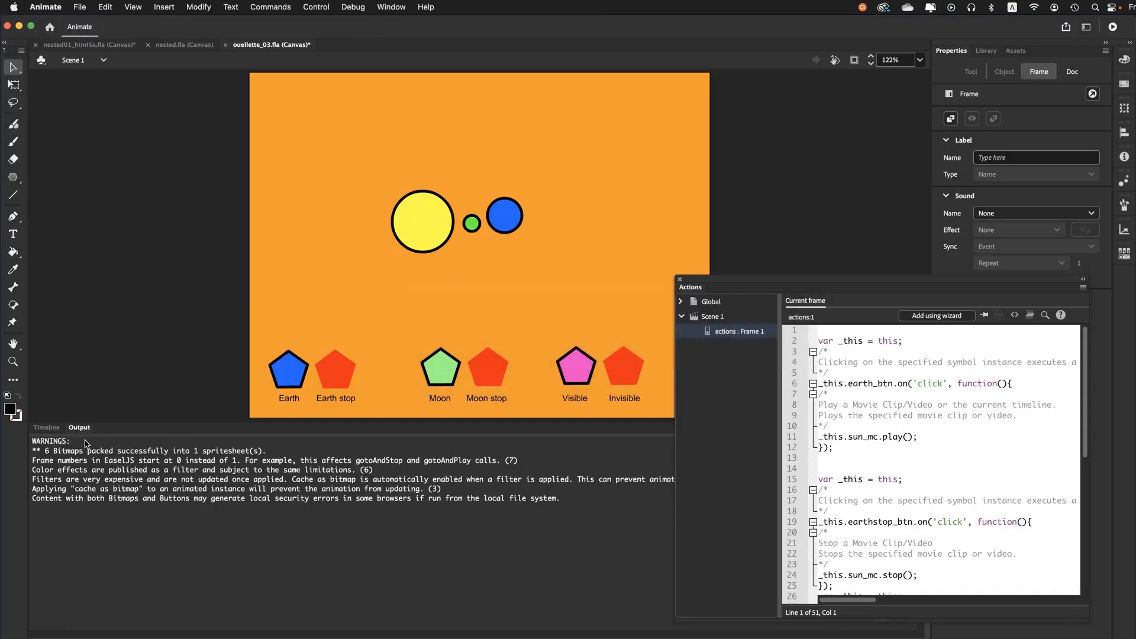
left_click(48, 431)
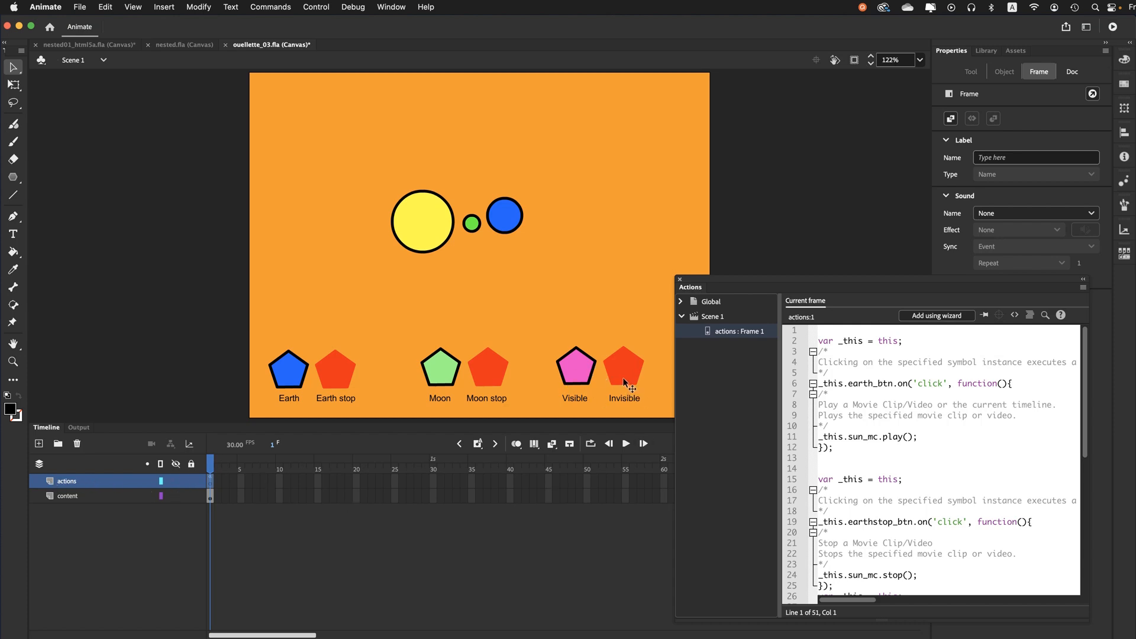
- Generate a Show/Hide action for sun_mc with the Actions wizard
left_click(927, 316)
scroll(888, 504, "down", 10)
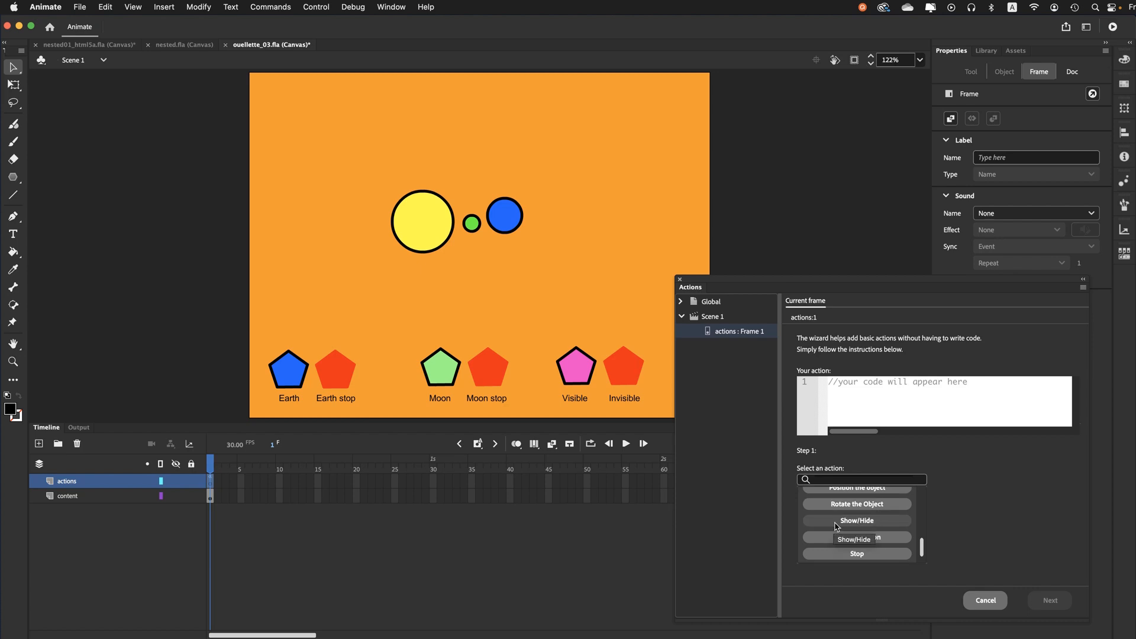
left_click(837, 524)
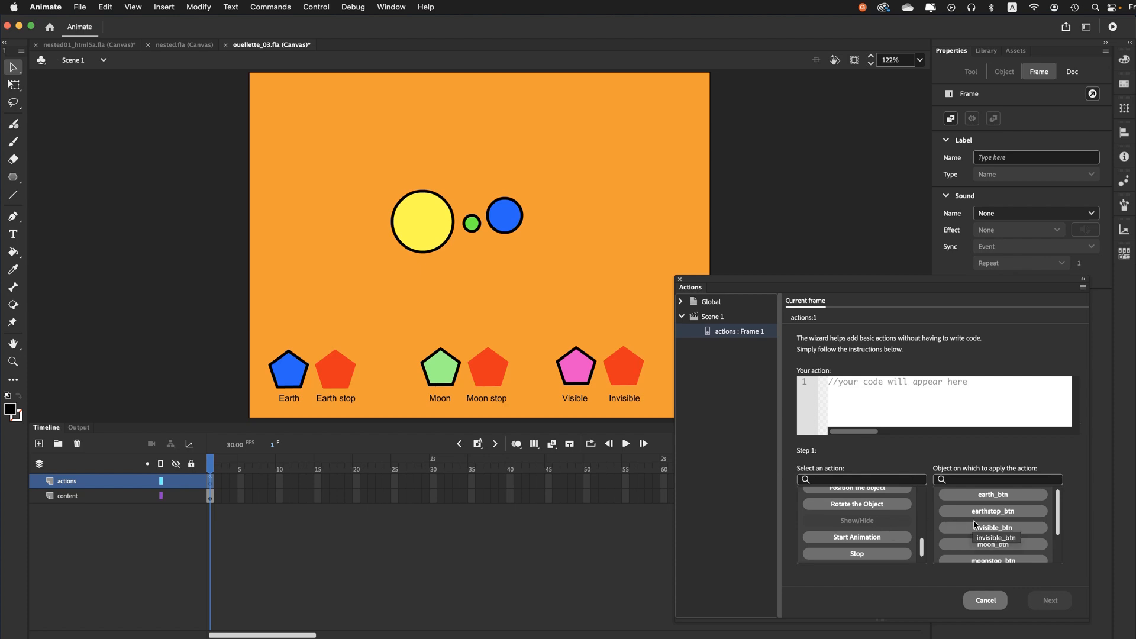
scroll(975, 525, "down", 1)
scroll(1009, 526, "down", 2)
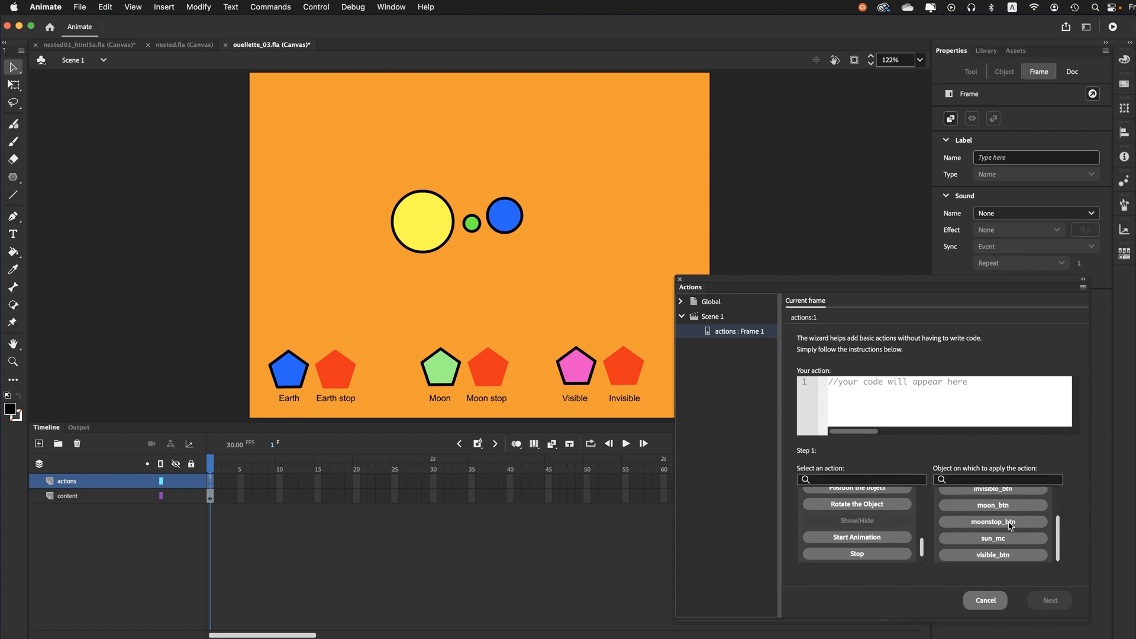
left_click(994, 539)
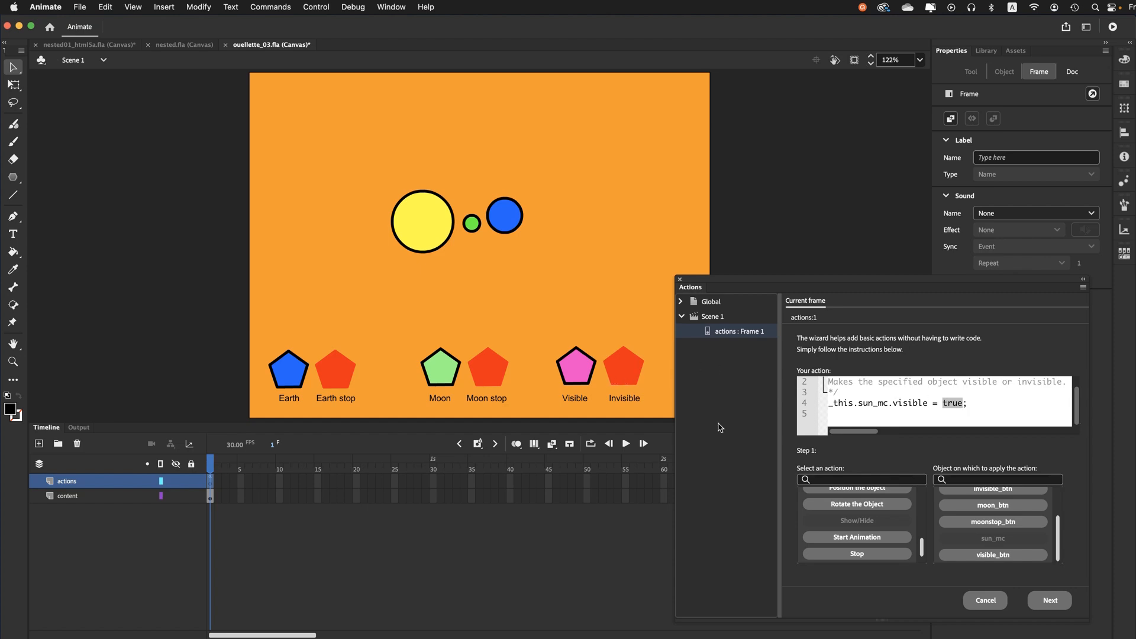
- Trigger the sun_mc visible = true action with On Mouse Click of visible_btn and add the code to the frame
left_click(1040, 602)
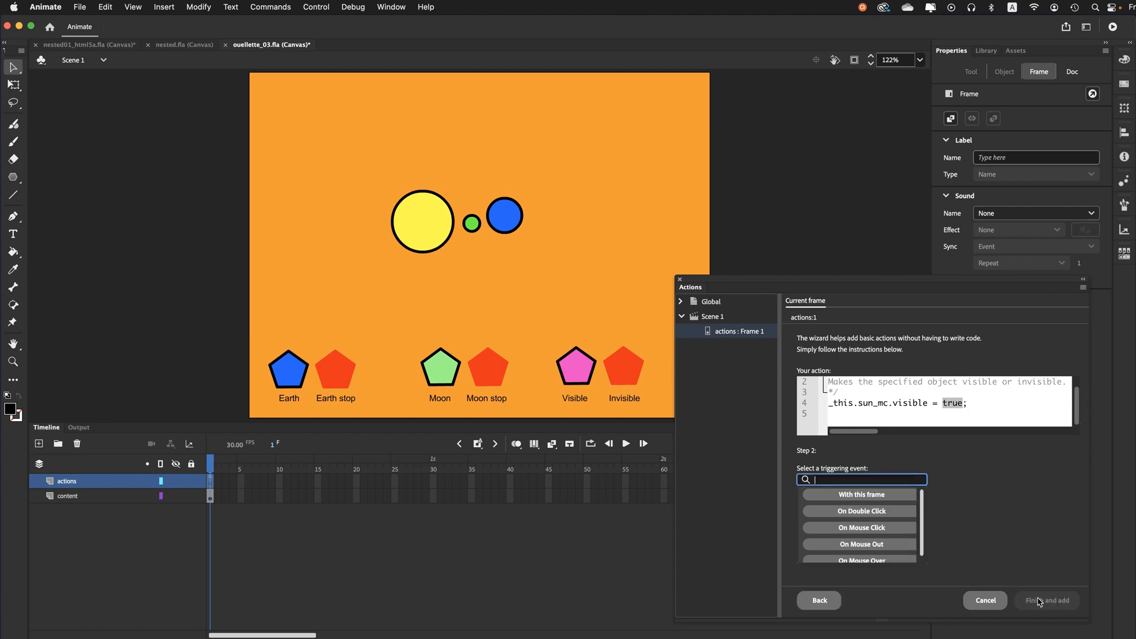
left_click(868, 528)
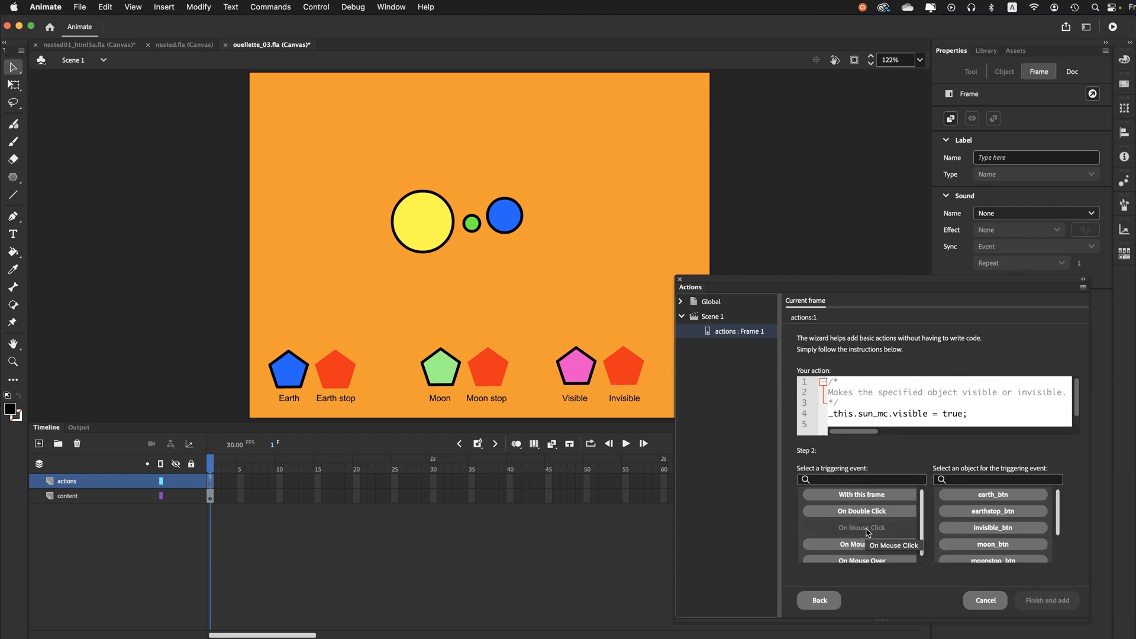
scroll(957, 521, "down", 3)
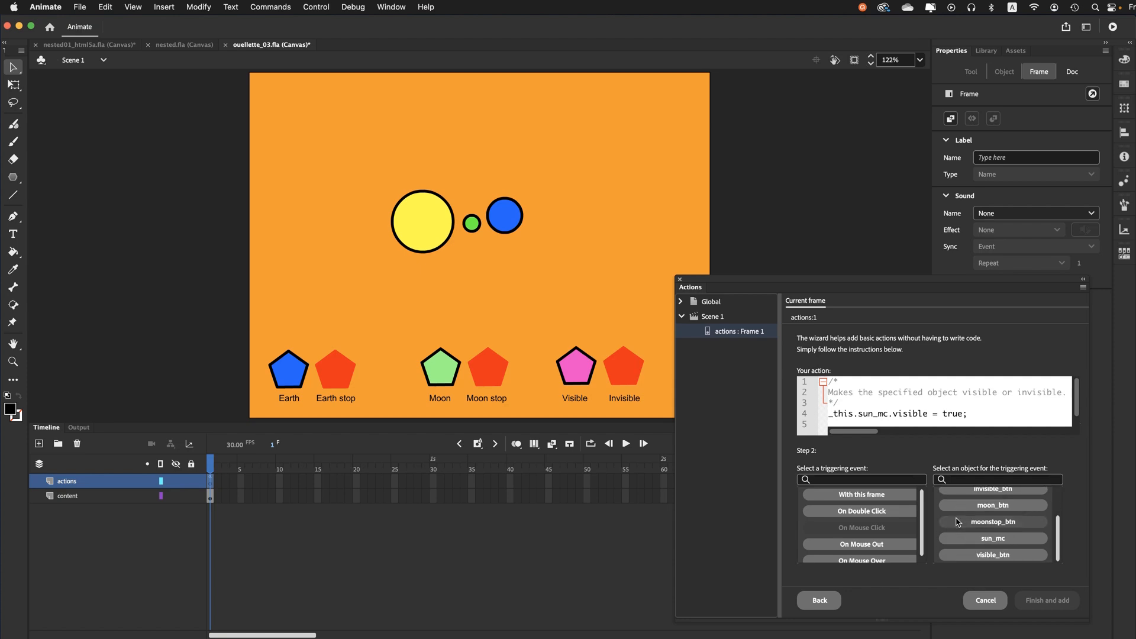
left_click(983, 555)
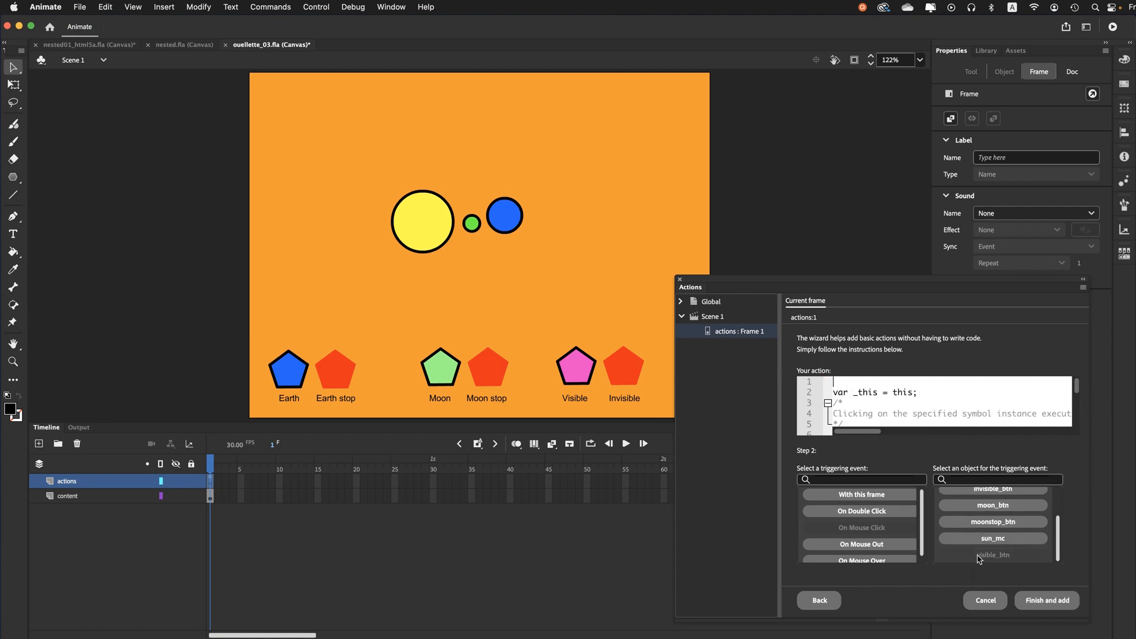
left_click(1061, 605)
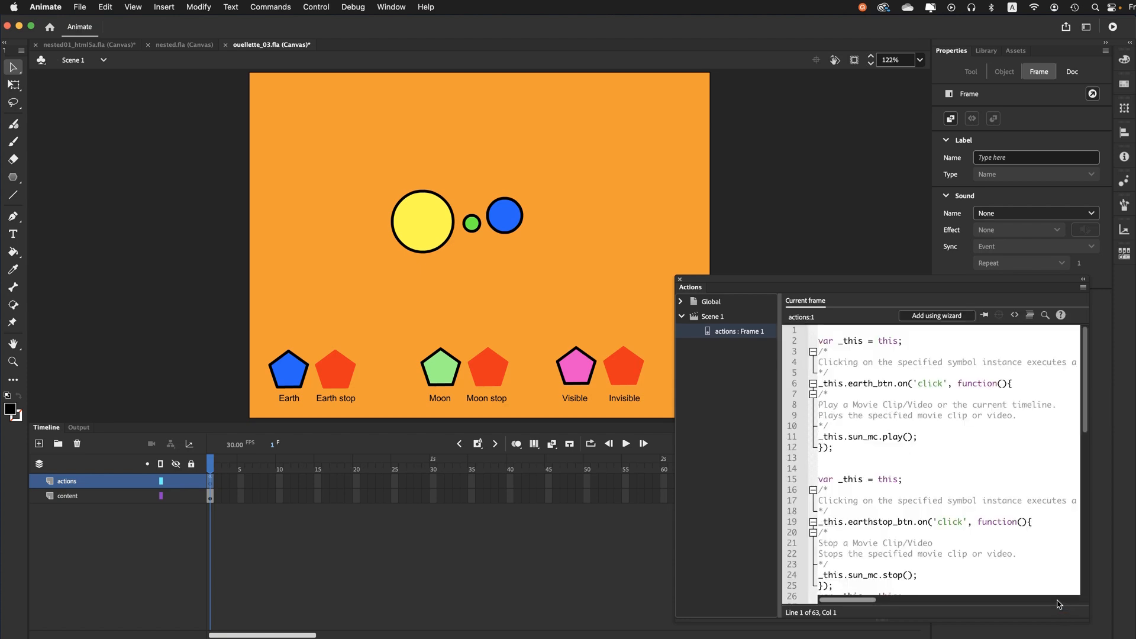
- Generate another Show/Hide action for sun_mc with the wizard and edit its line to read _this.sun_mc.visible = false;
left_click(911, 317)
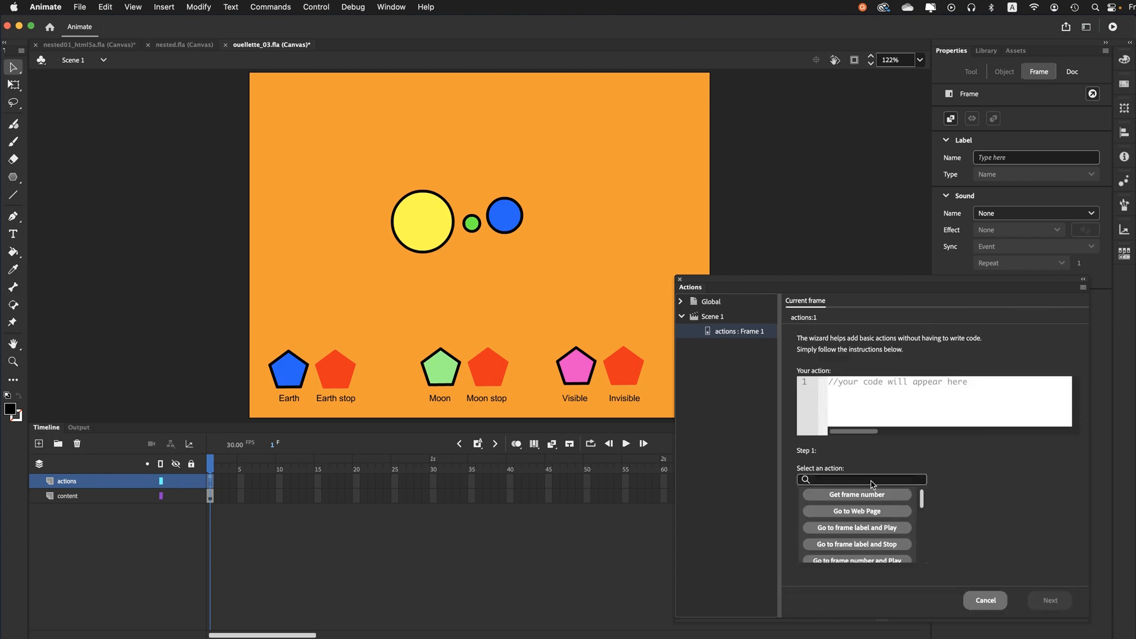
scroll(867, 509, "down", 5)
left_click(856, 506)
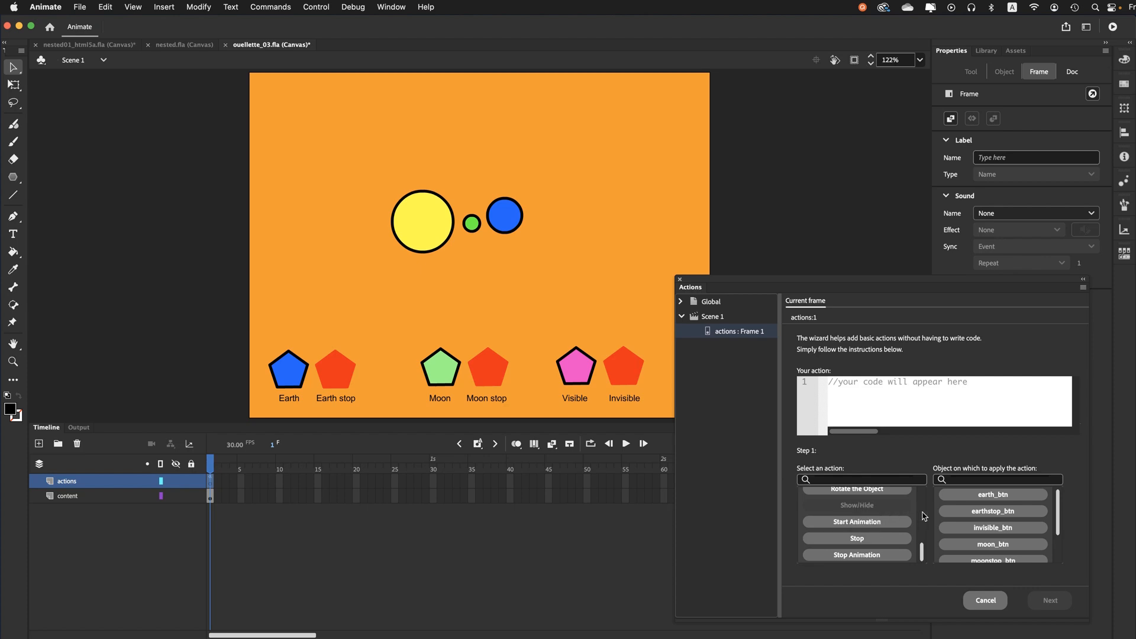
scroll(993, 527, "down", 3)
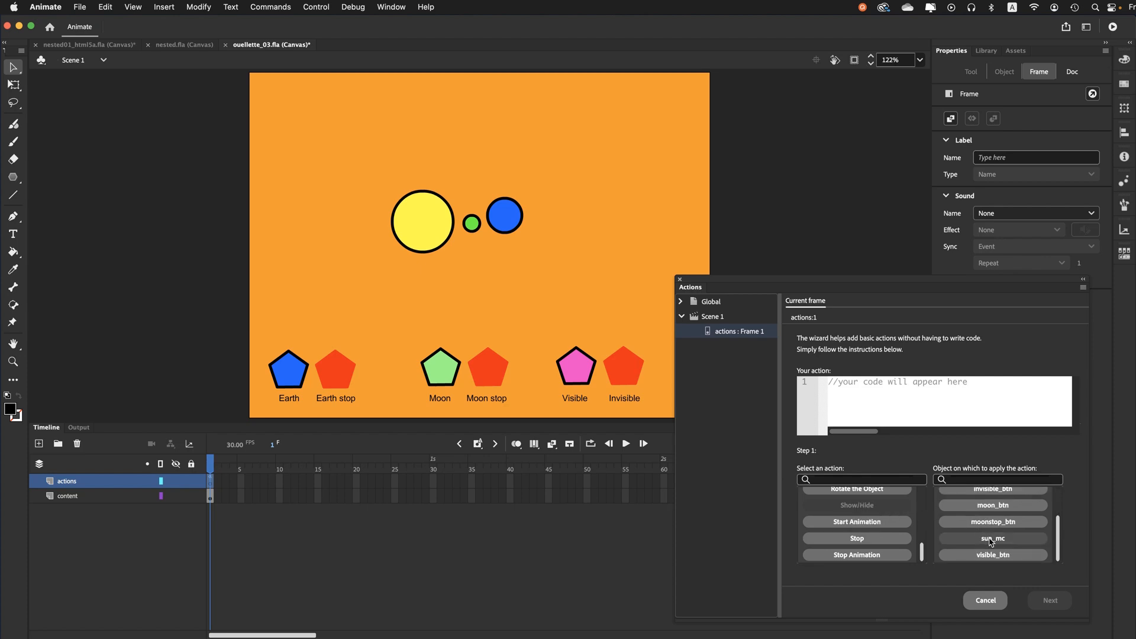
left_click(991, 540)
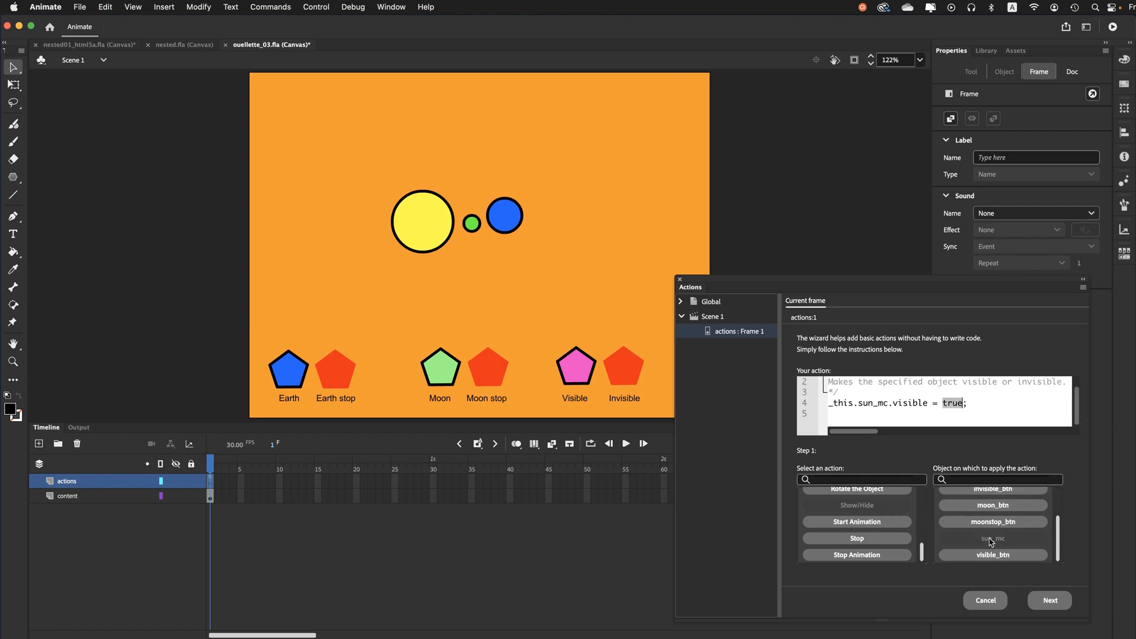
left_click(947, 406)
left_click_drag(943, 406, 961, 408)
type("fals")
- Trigger the sun_mc visible = false action with On Mouse Click of invisible_btn and add the code to the frame
left_click(1064, 606)
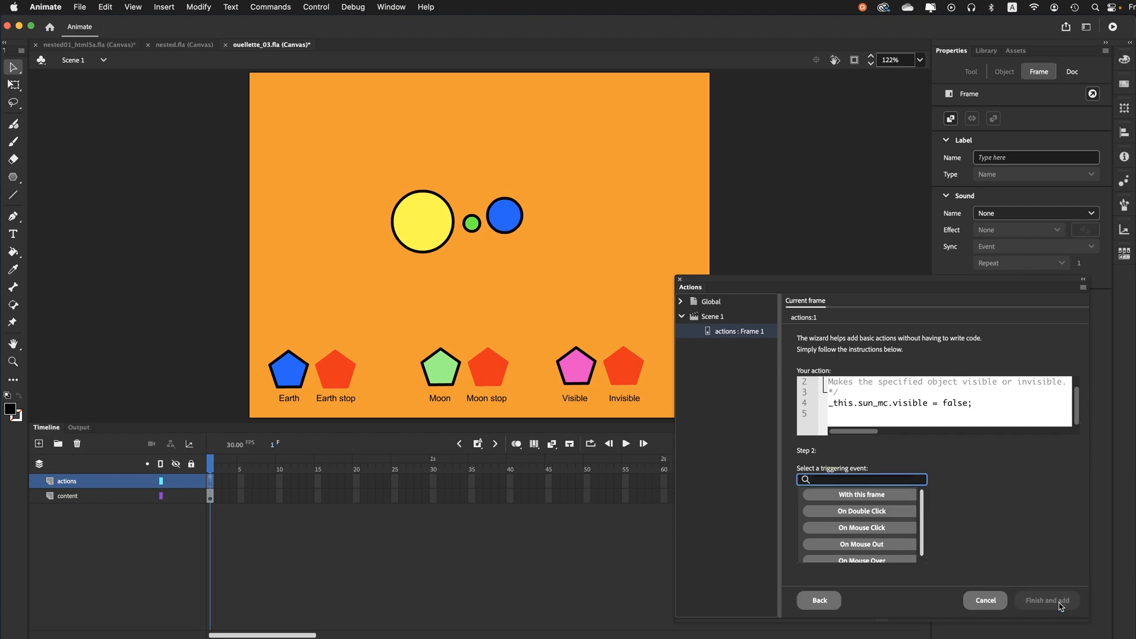
left_click(844, 529)
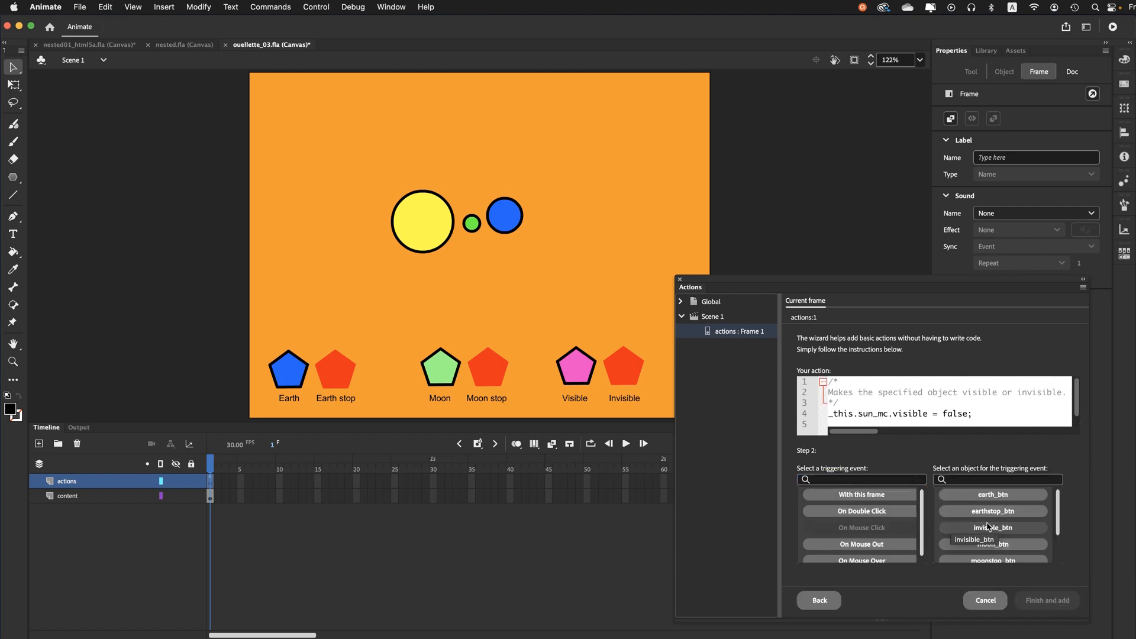
left_click(992, 528)
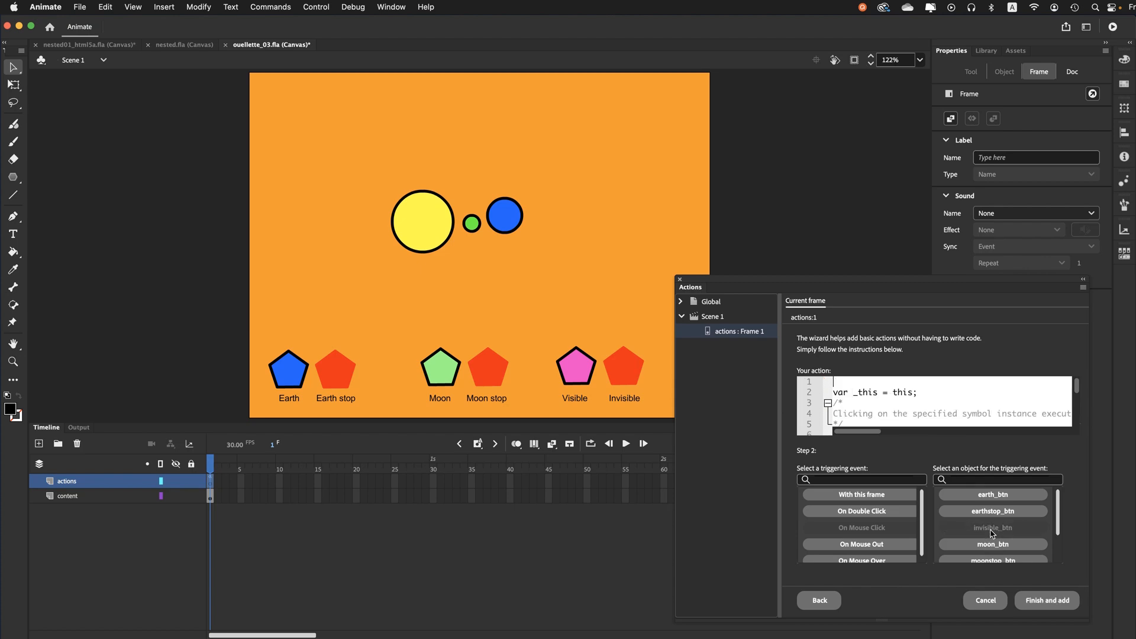
left_click(1046, 603)
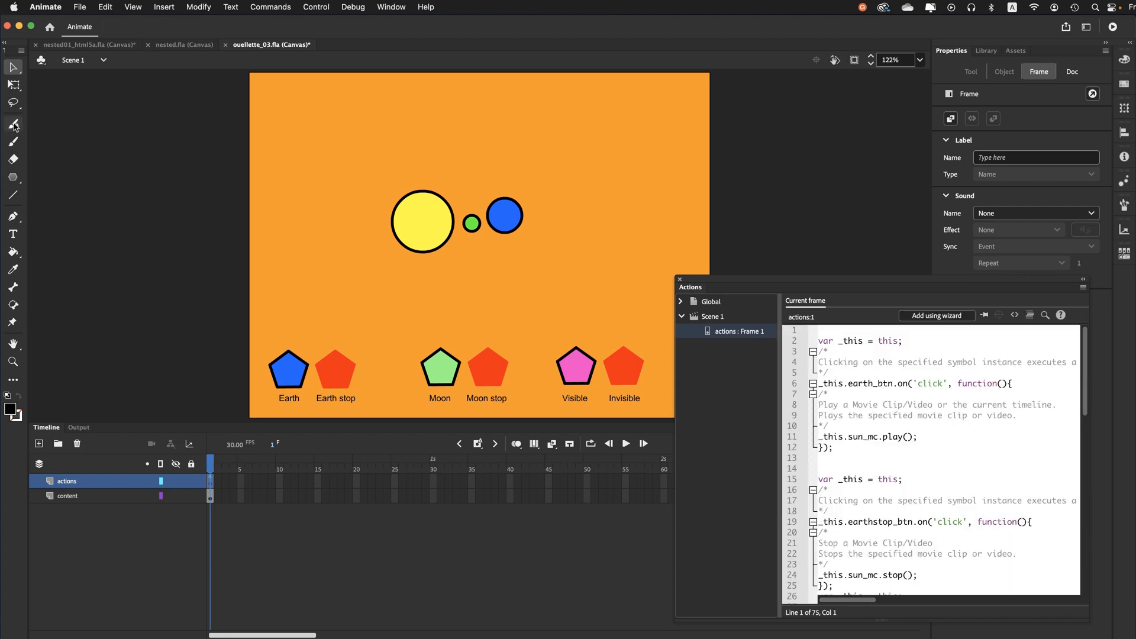
- Save ouellette_03.fla with the new visibility code and test the movie in the browser
left_click(79, 6)
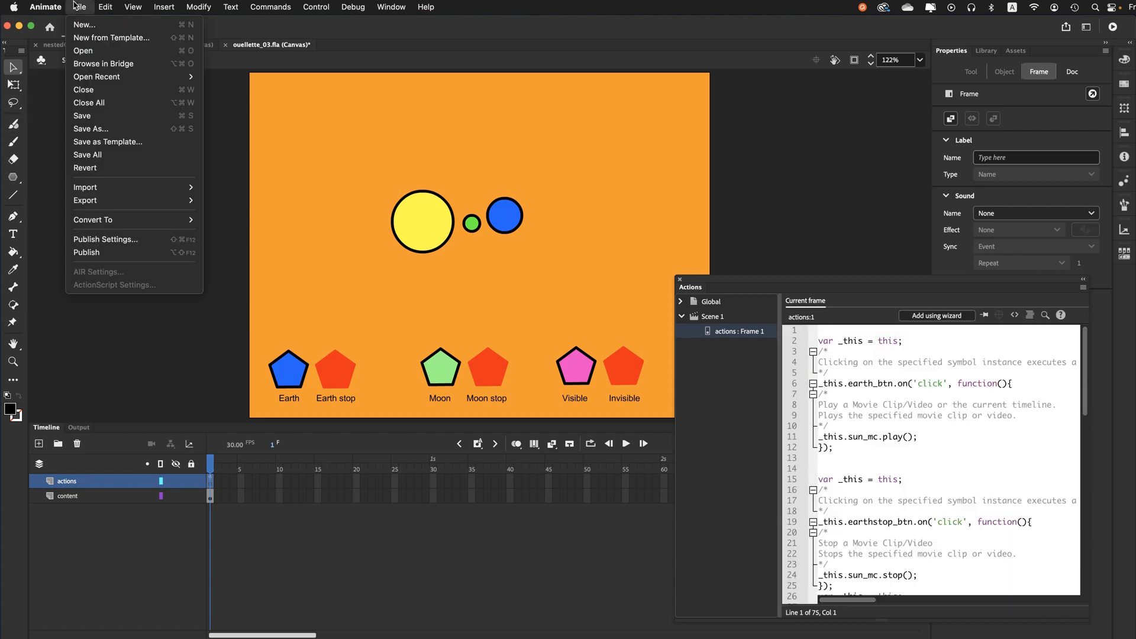
left_click(90, 116)
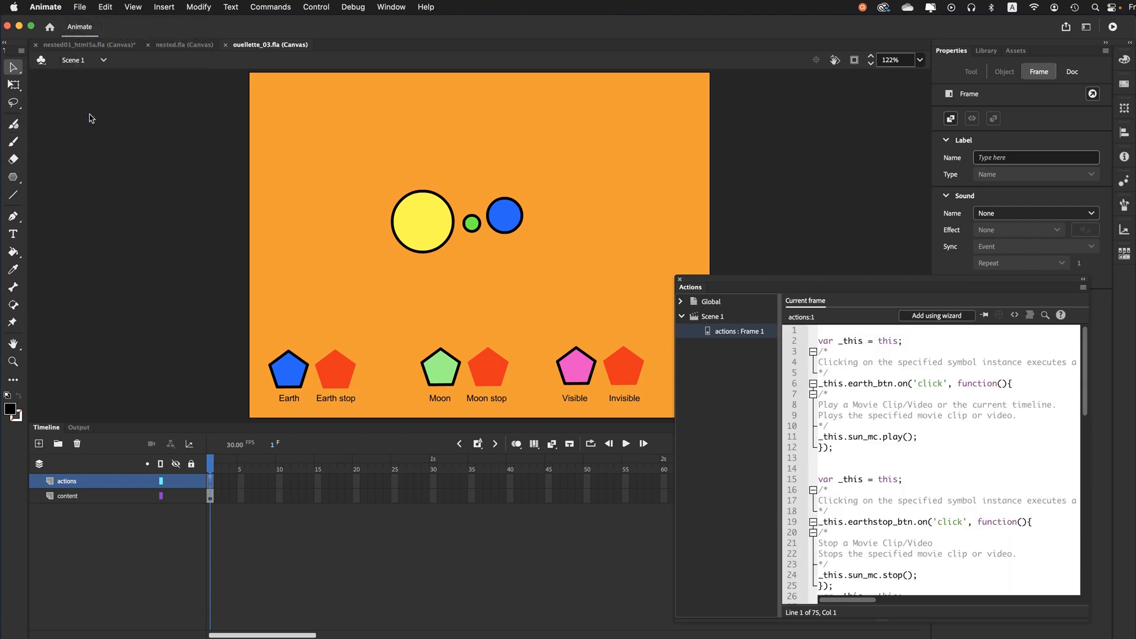
left_click(1113, 28)
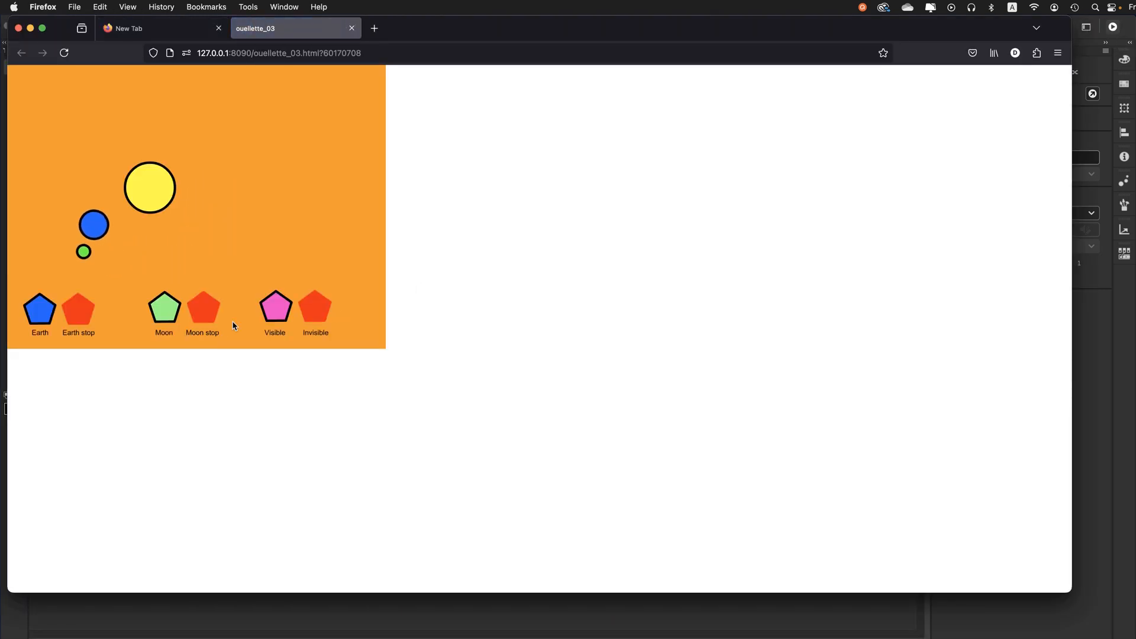
- Try the Invisible and Visible buttons repeatedly in the browser preview, and finish with the Earth stop button
left_click(318, 315)
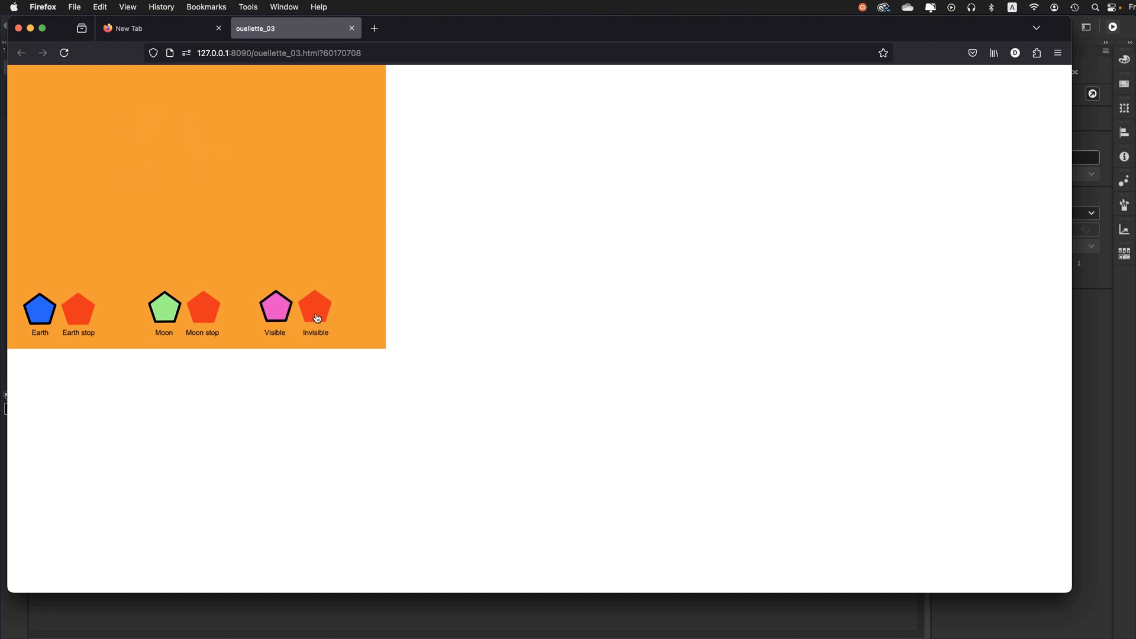
left_click(276, 309)
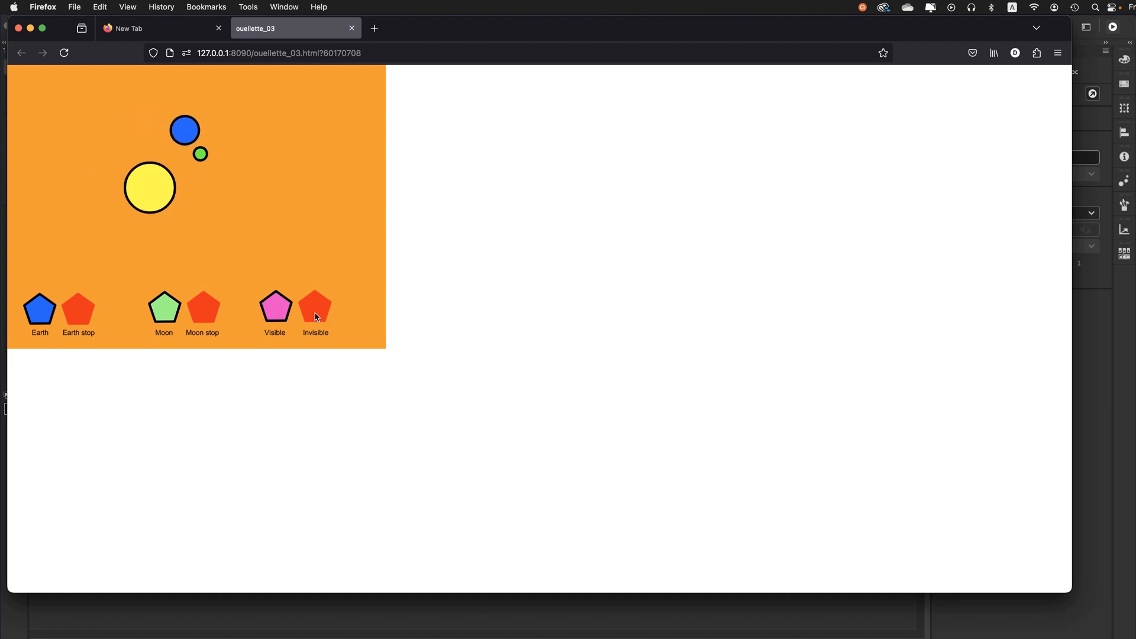
left_click(317, 318)
left_click(276, 308)
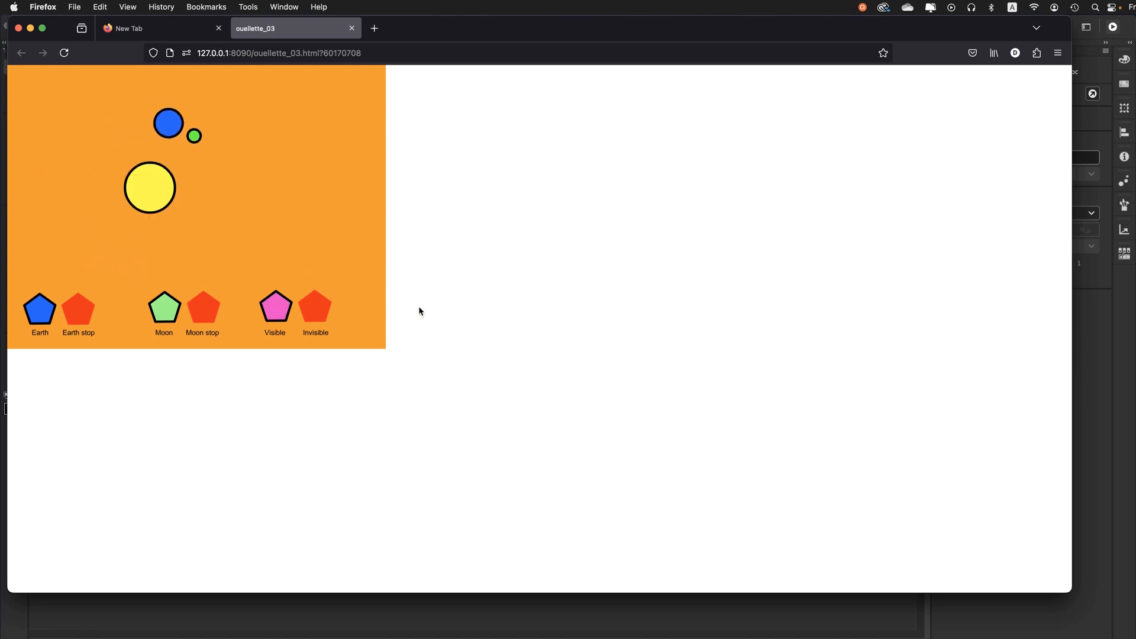
left_click(319, 321)
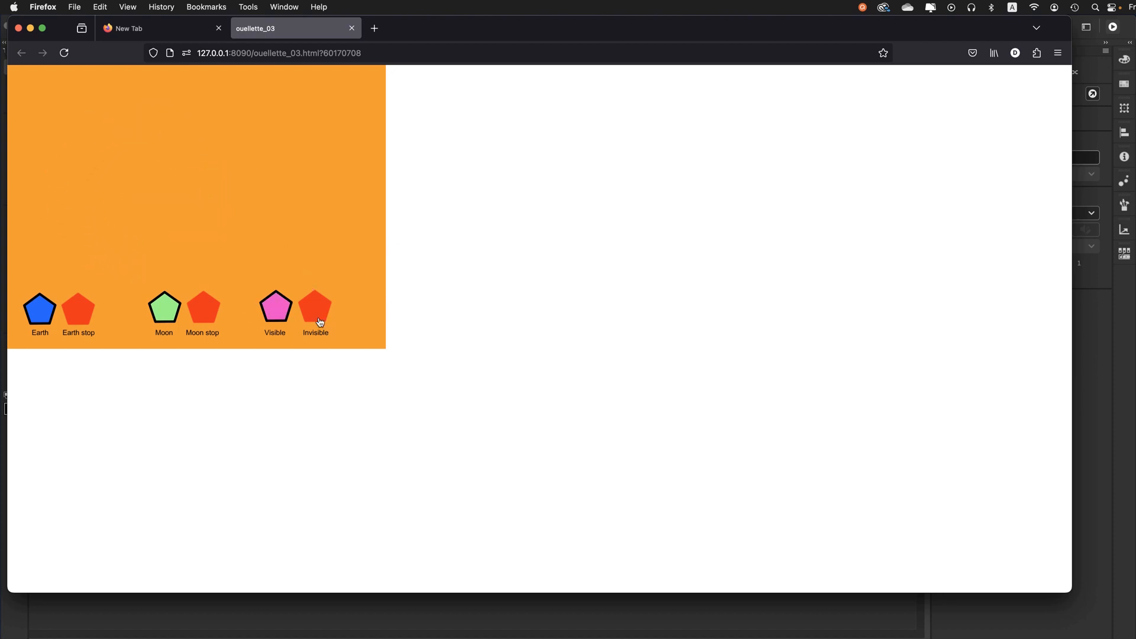
left_click(261, 306)
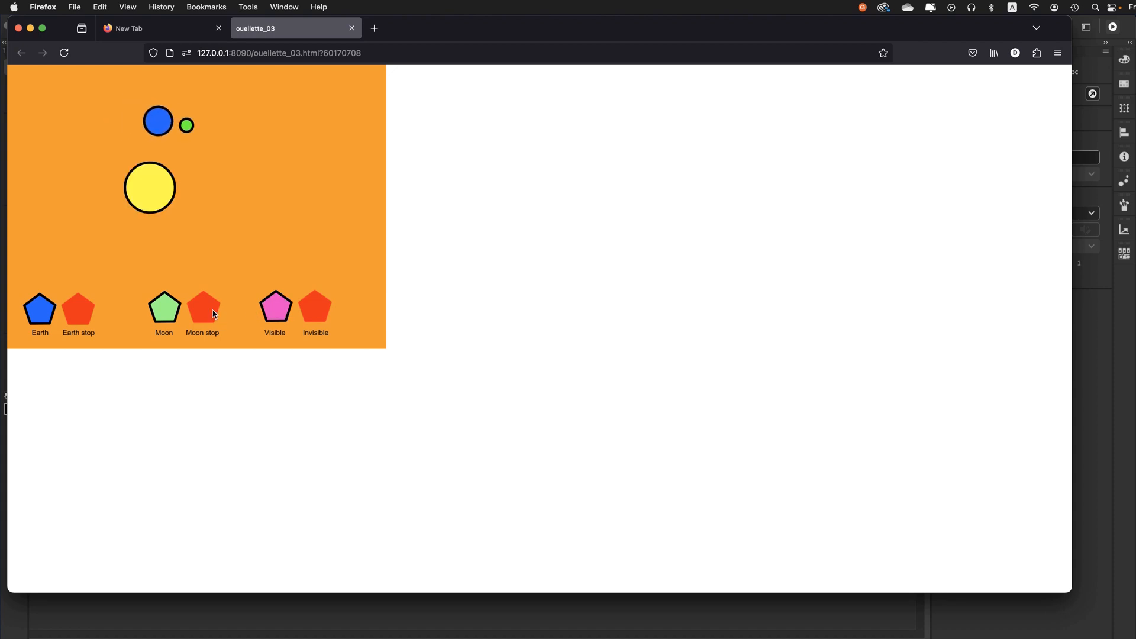
left_click(81, 321)
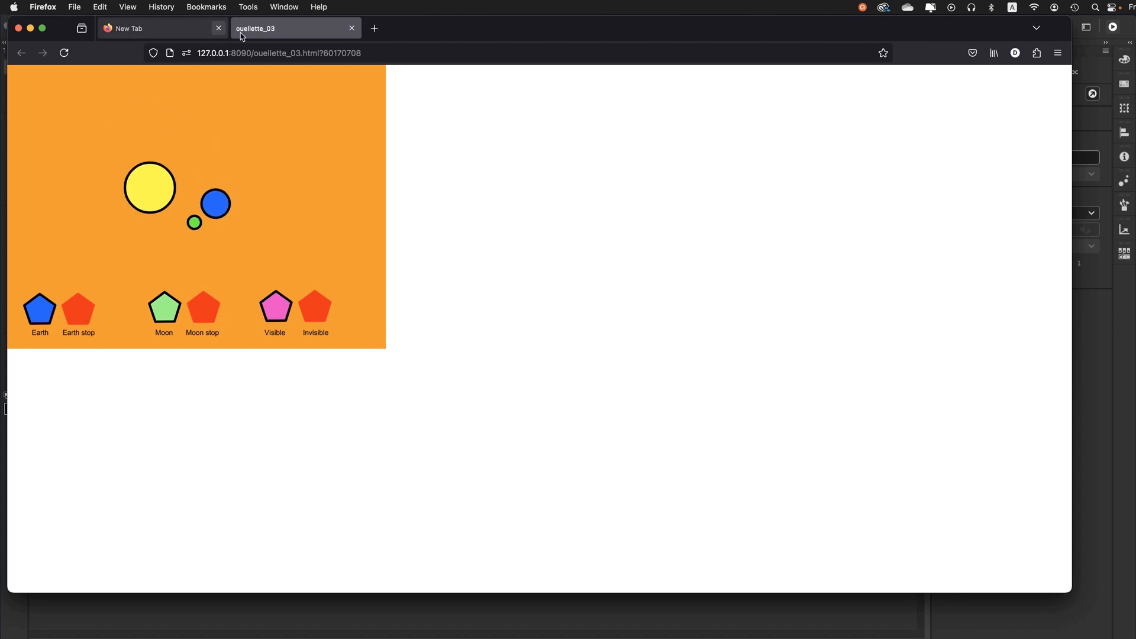
- Close the ouellette_03 browser preview and return to the timeline in Animate
left_click(351, 28)
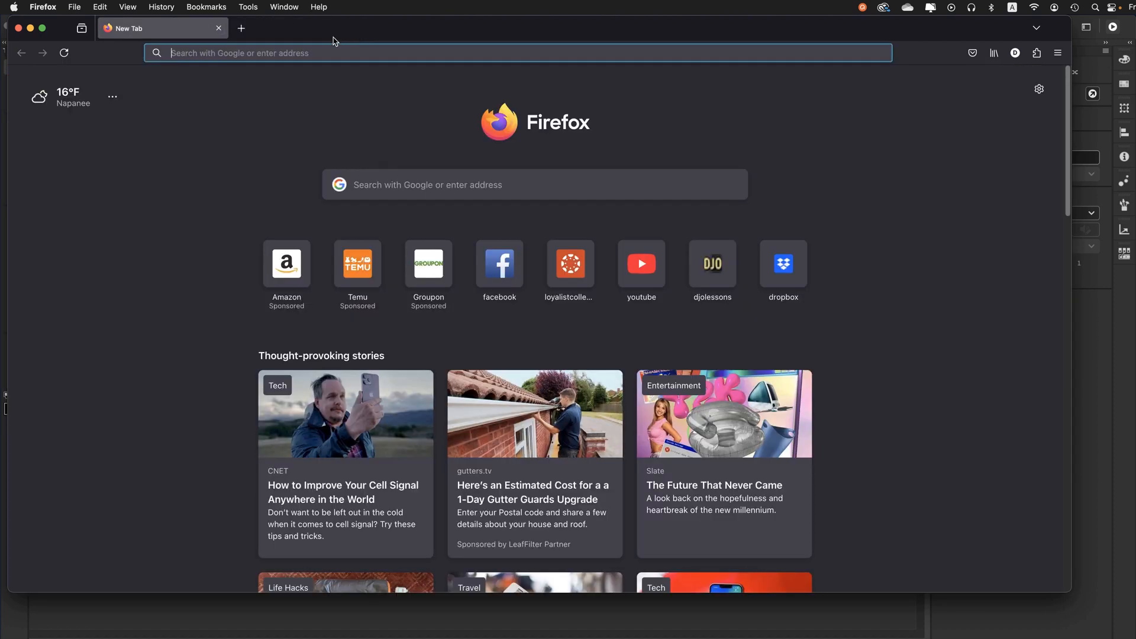
key("super+Tab")
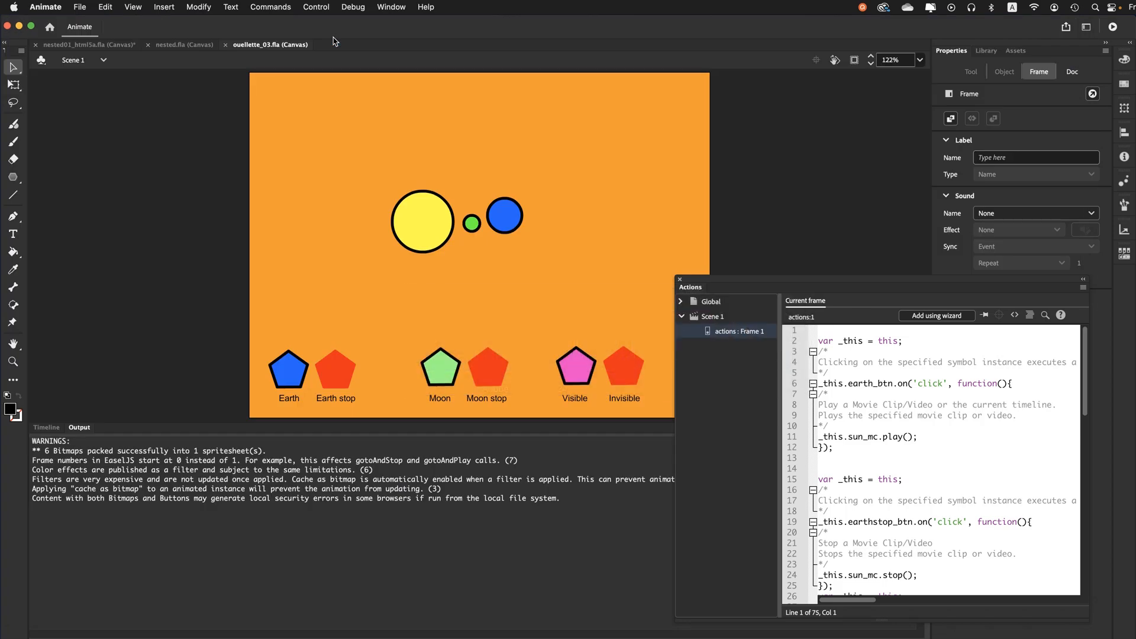
left_click(46, 427)
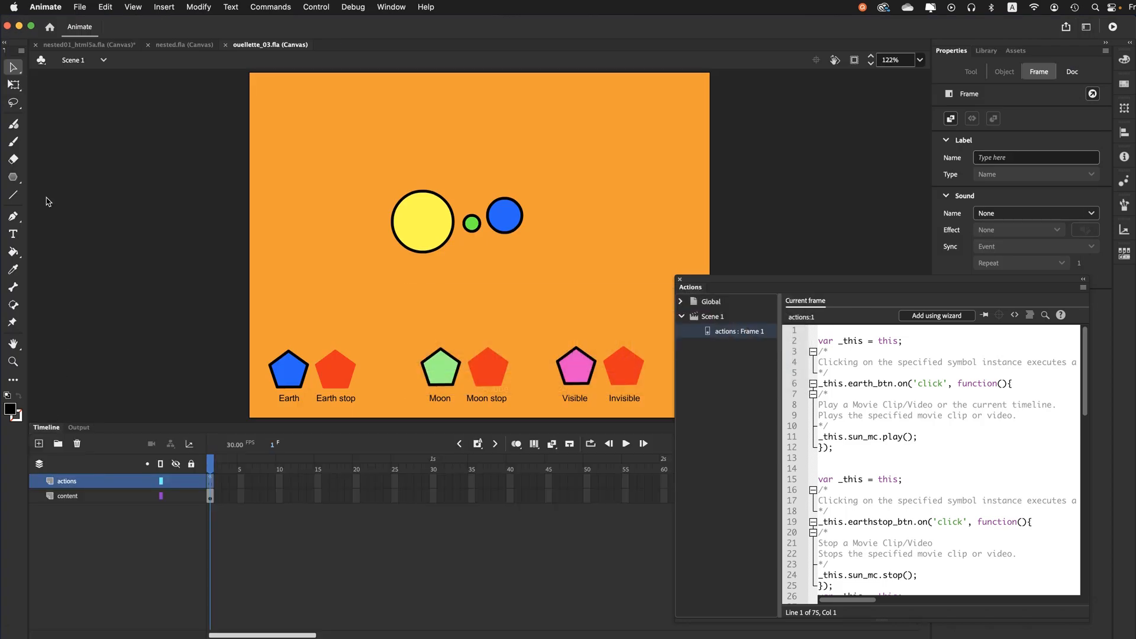
- Set the publish settings of ouellette_03 to center the stage both horizontally and vertically
left_click(74, 7)
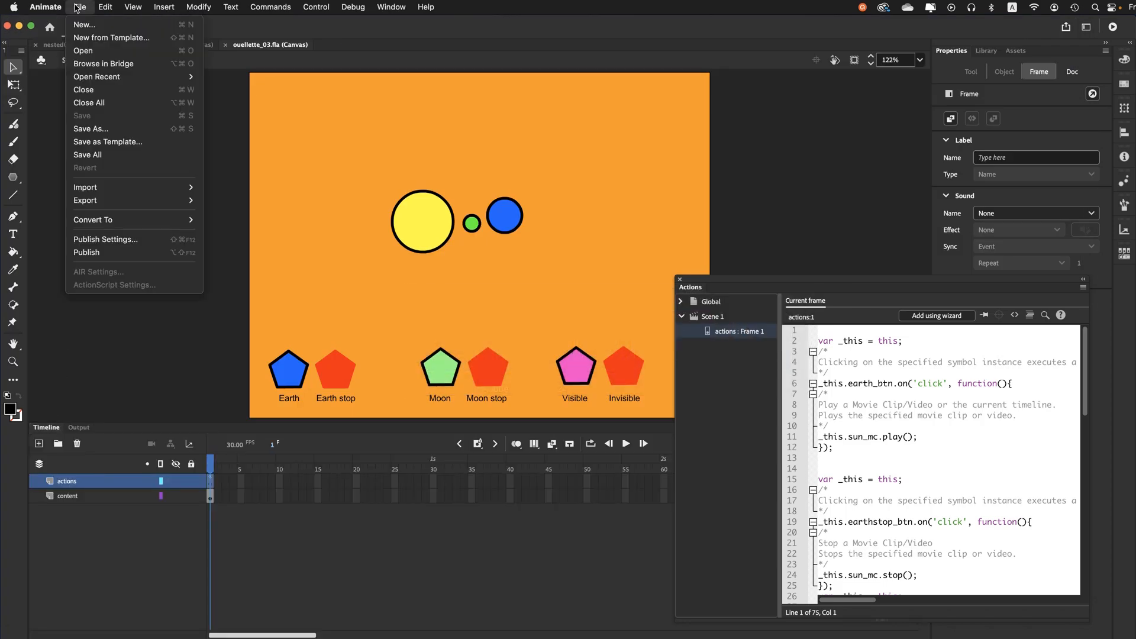
left_click(107, 244)
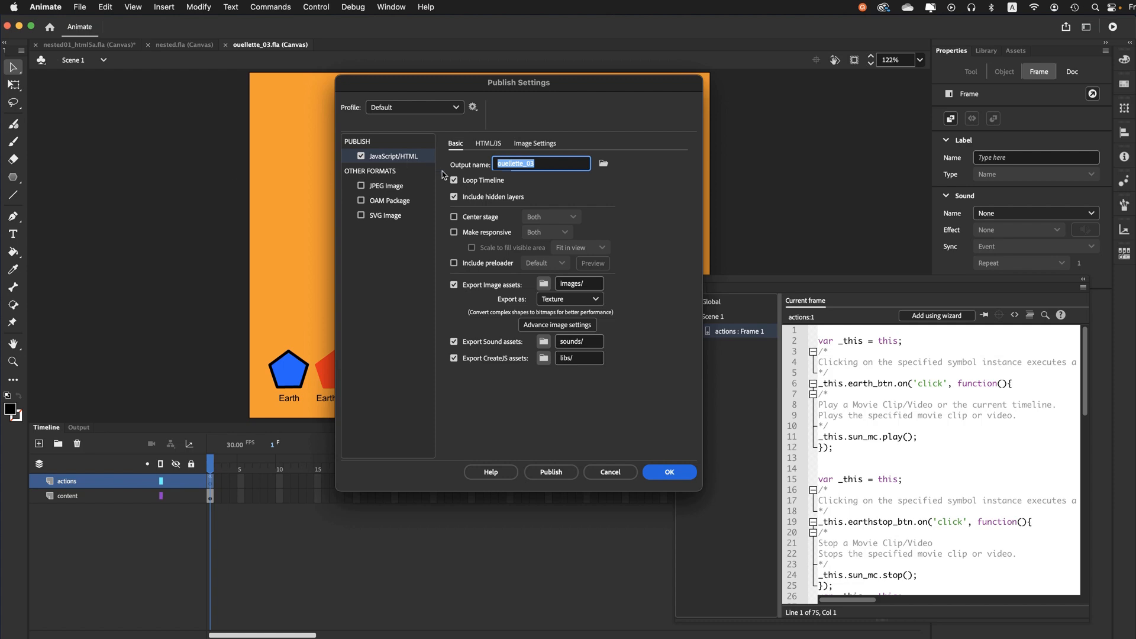
left_click(467, 220)
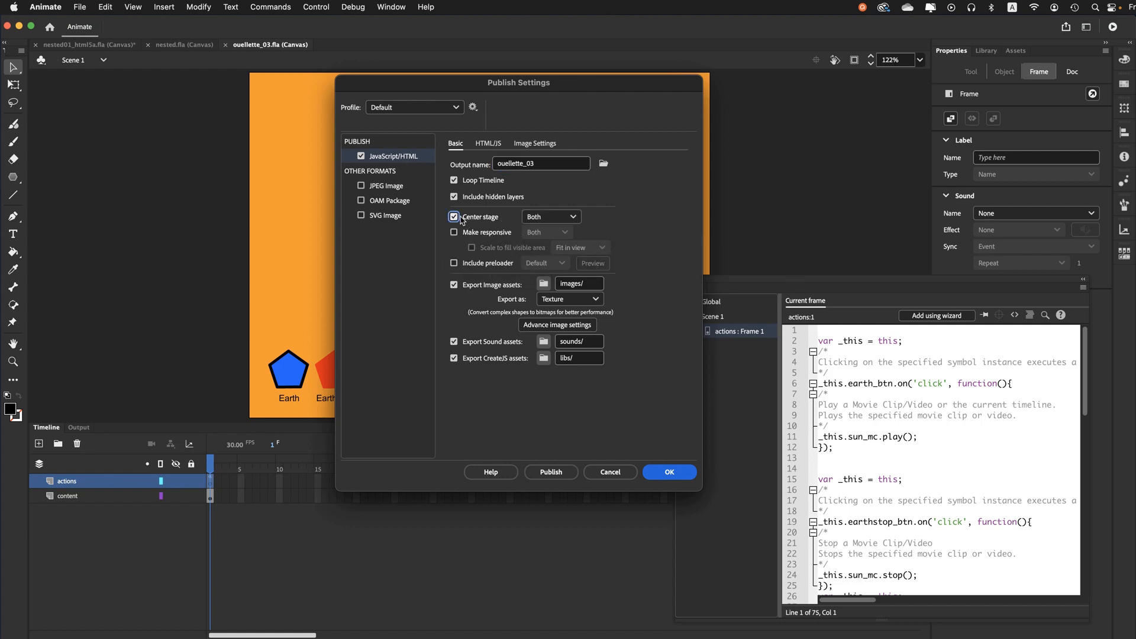
left_click(536, 219)
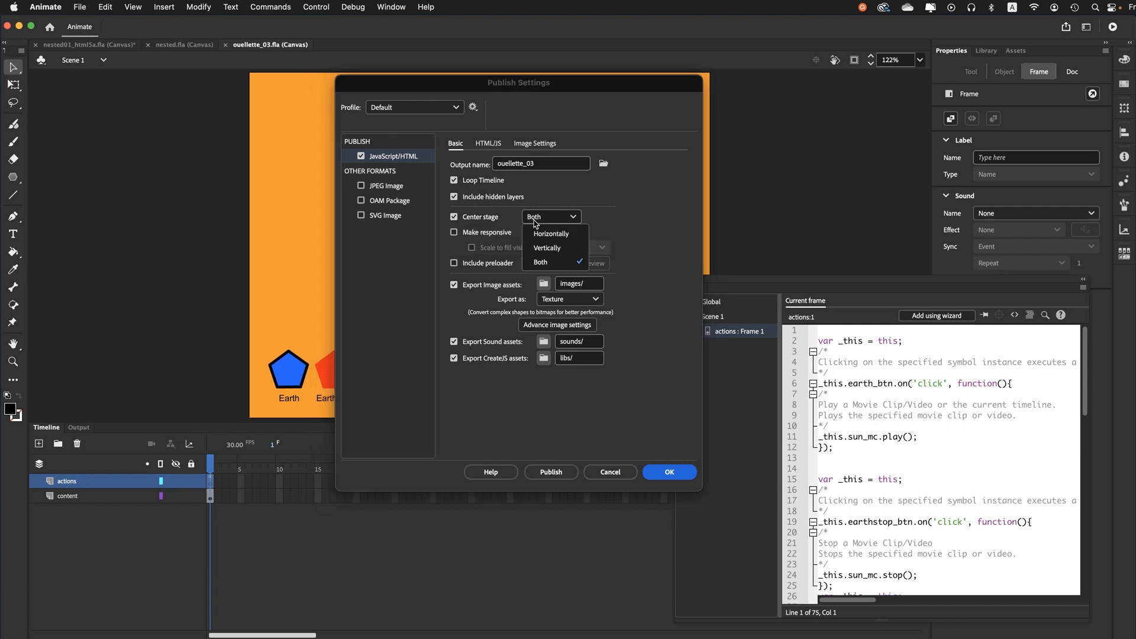
left_click(535, 223)
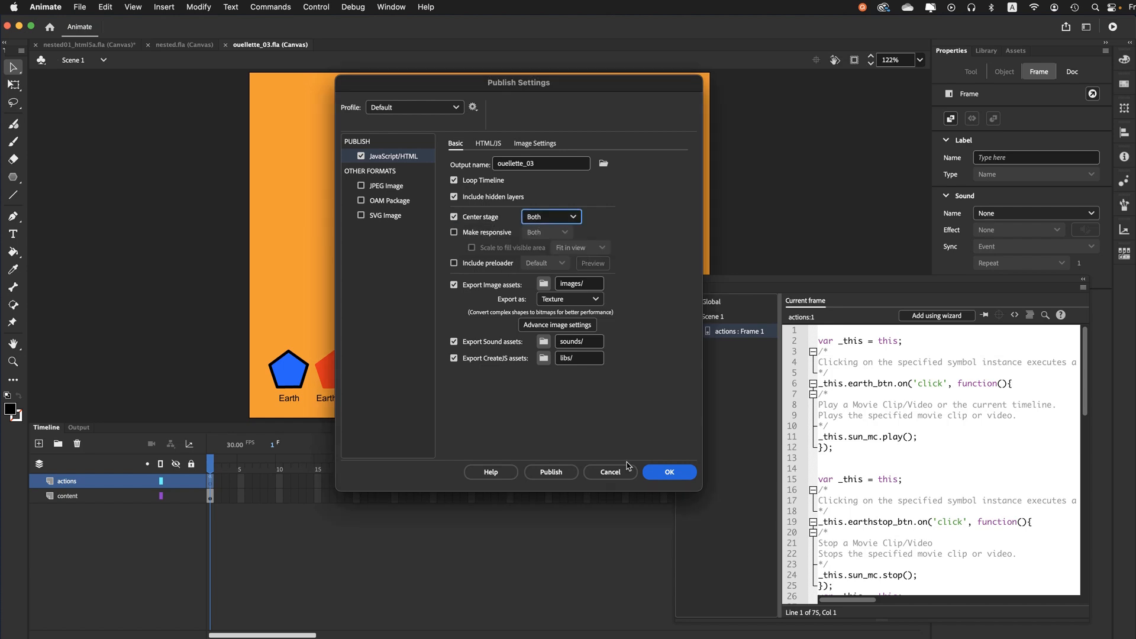
left_click(662, 472)
- Save ouellette_03.fla with the centered stage setting and test the movie in the browser
left_click(80, 7)
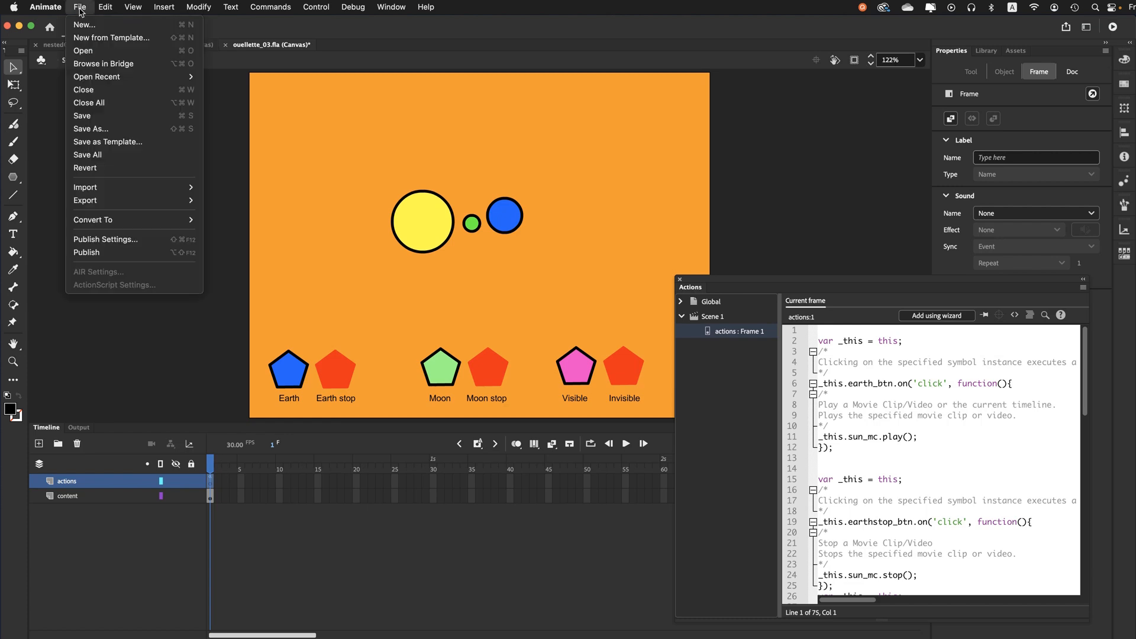
left_click(86, 115)
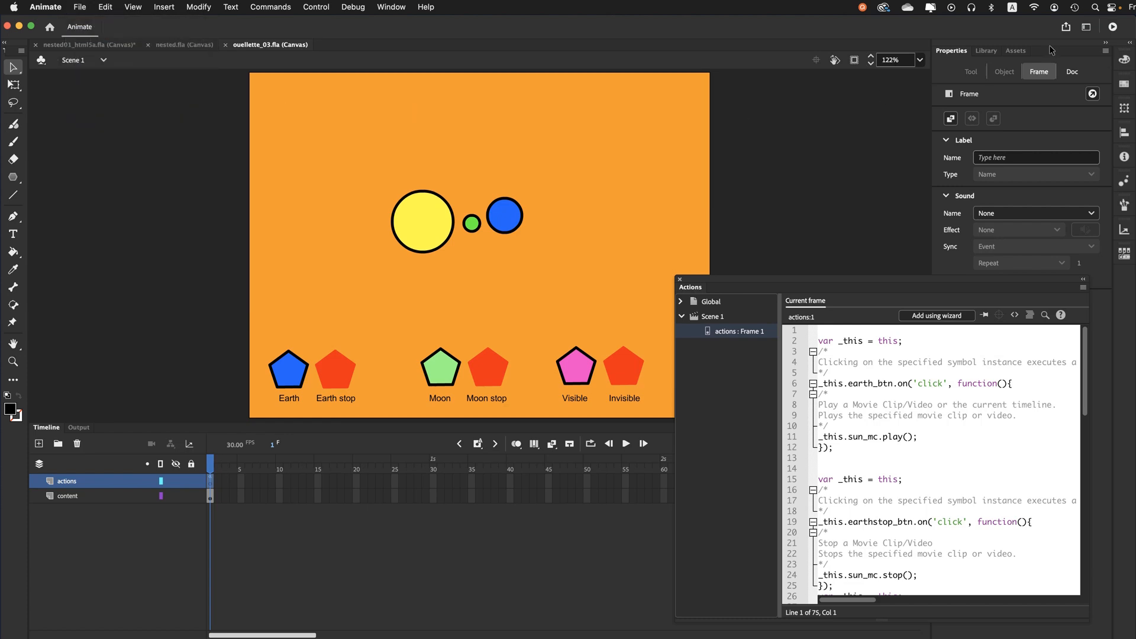
left_click(1112, 28)
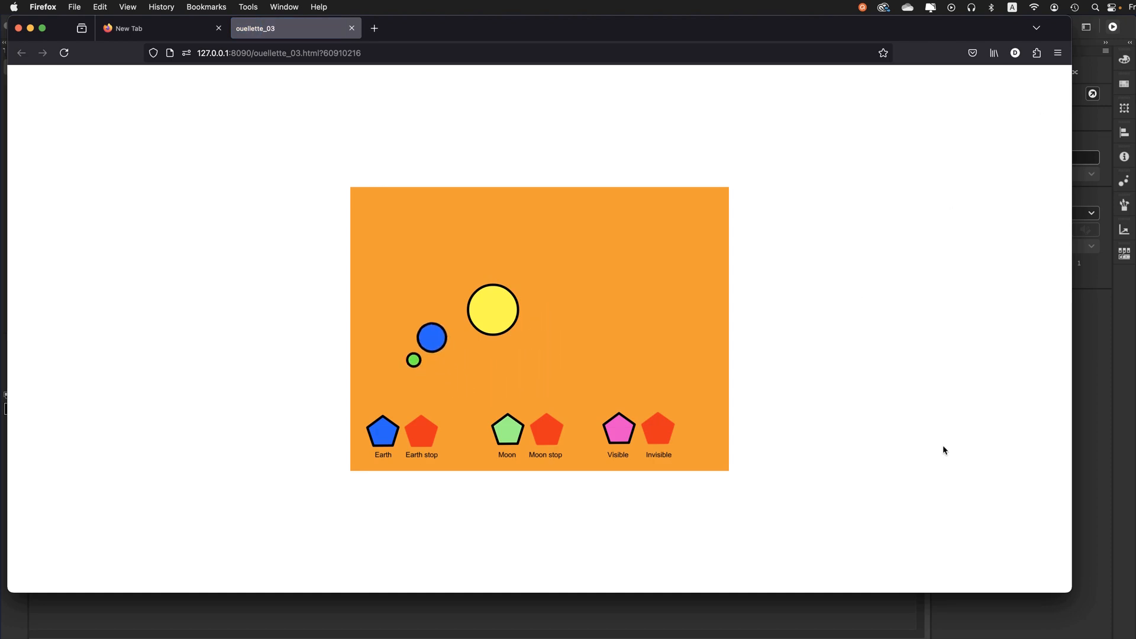
- Shrink the browser window to check the stage centering, and try the Earth stop, Invisible, Visible and Earth buttons in the preview
left_click_drag(1068, 593, 837, 534)
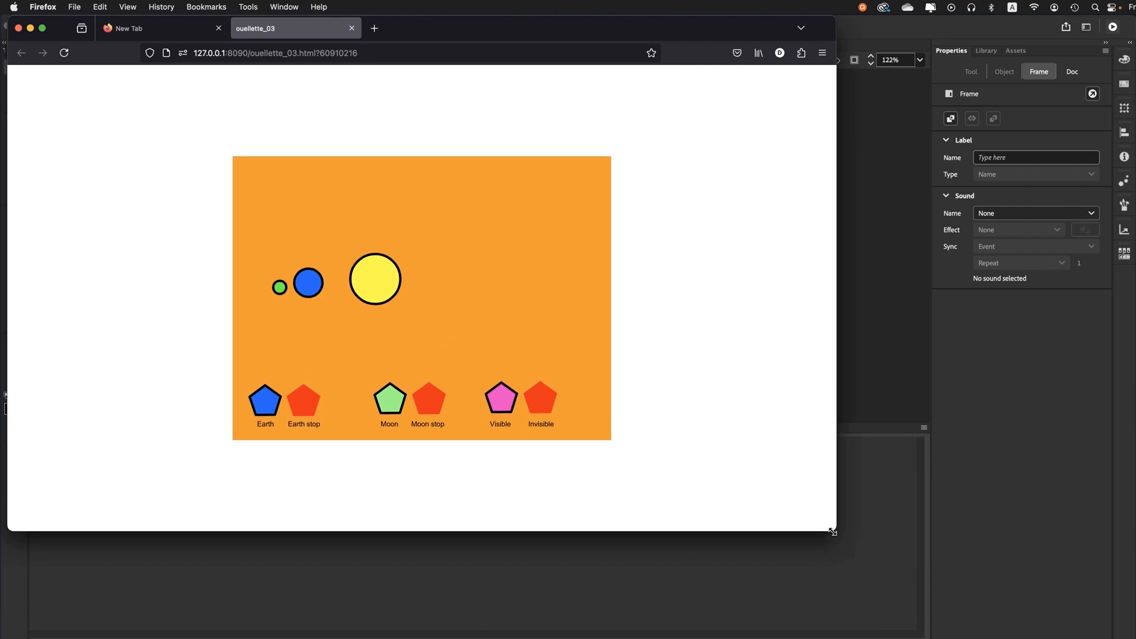
left_click(311, 411)
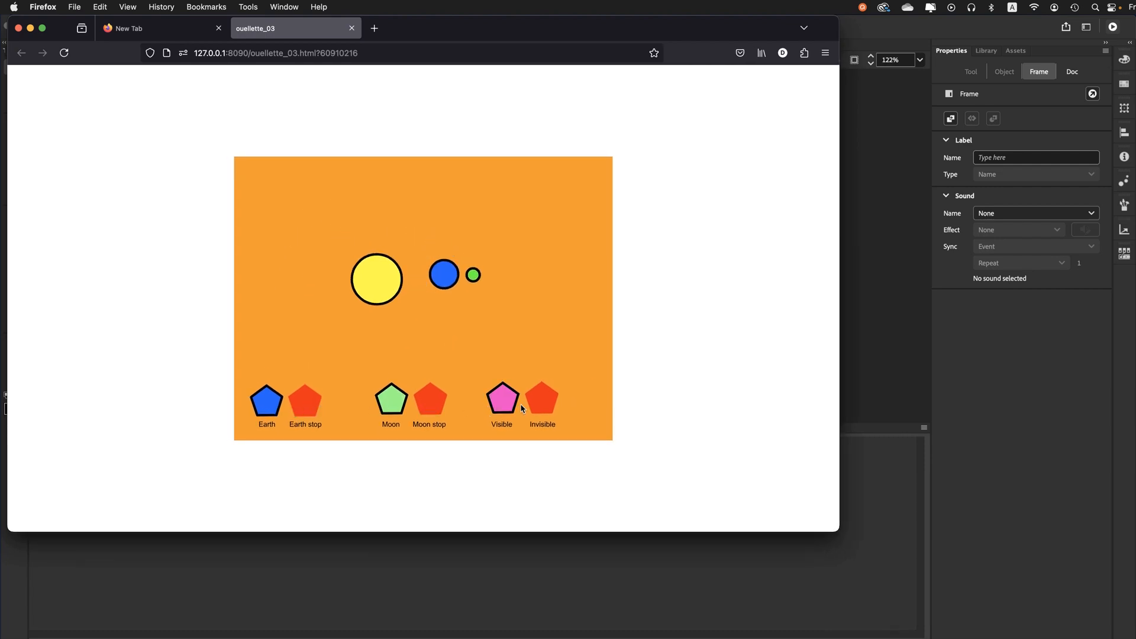
left_click(556, 406)
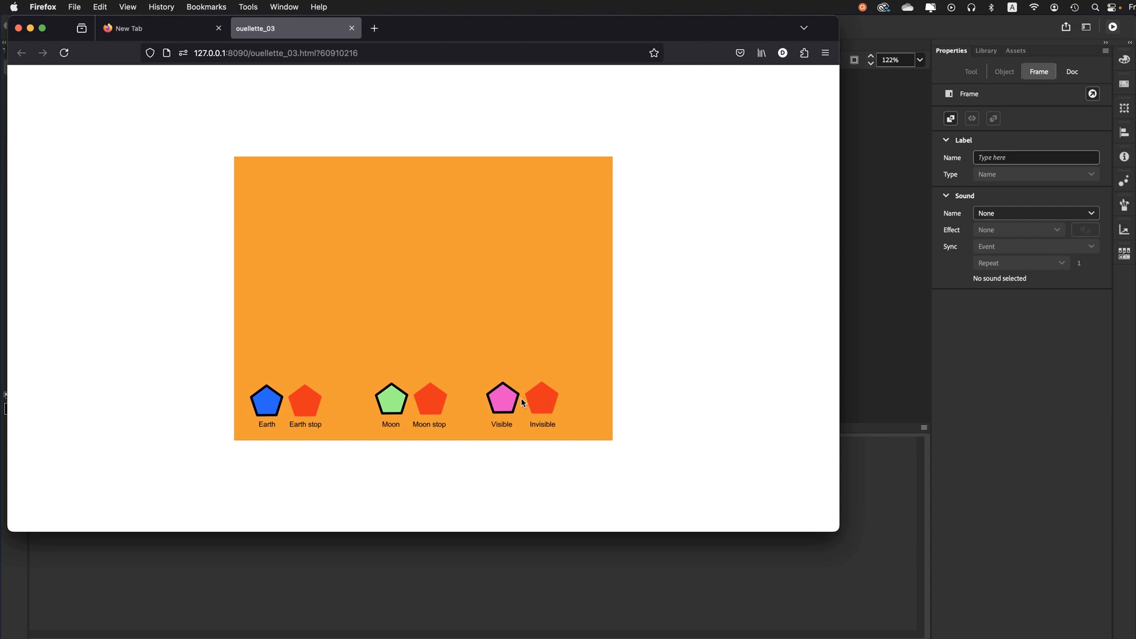
left_click(509, 404)
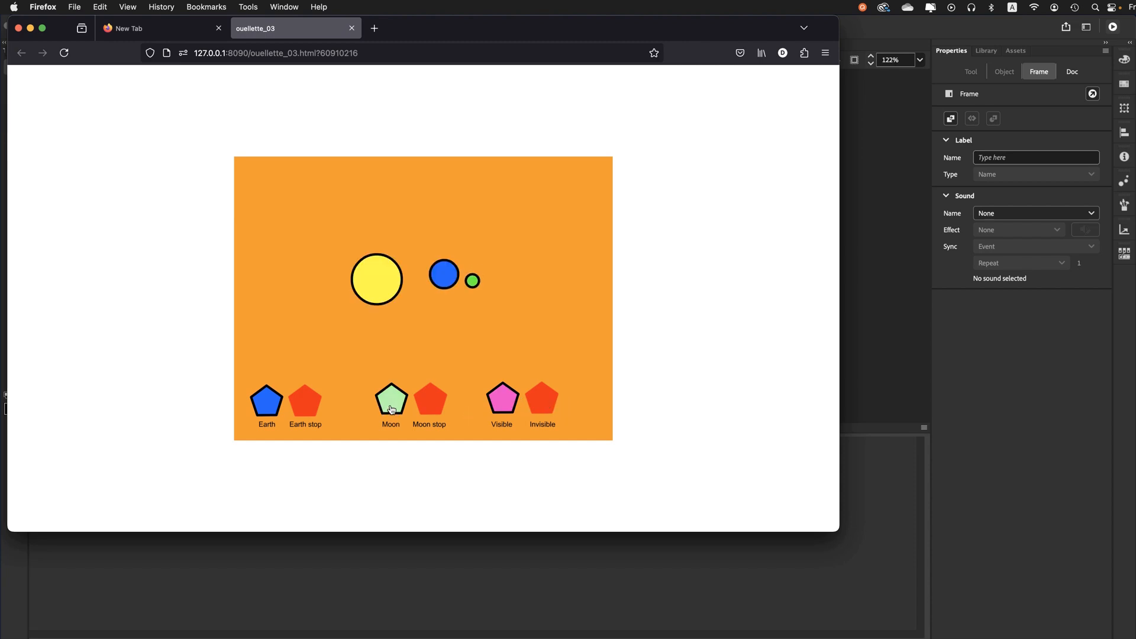
left_click(270, 411)
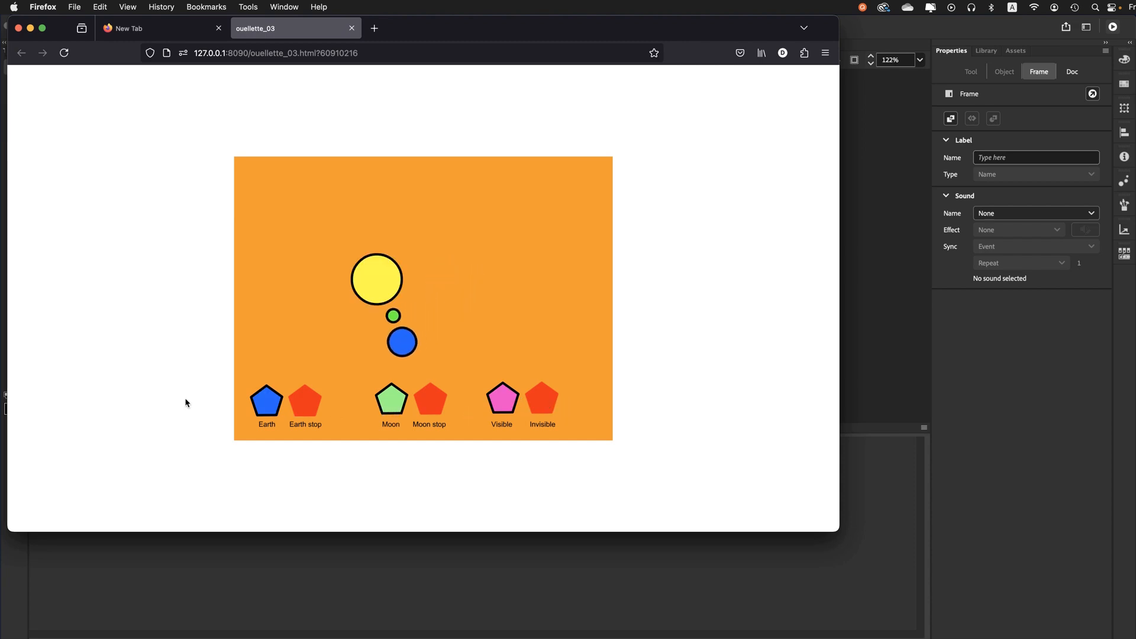